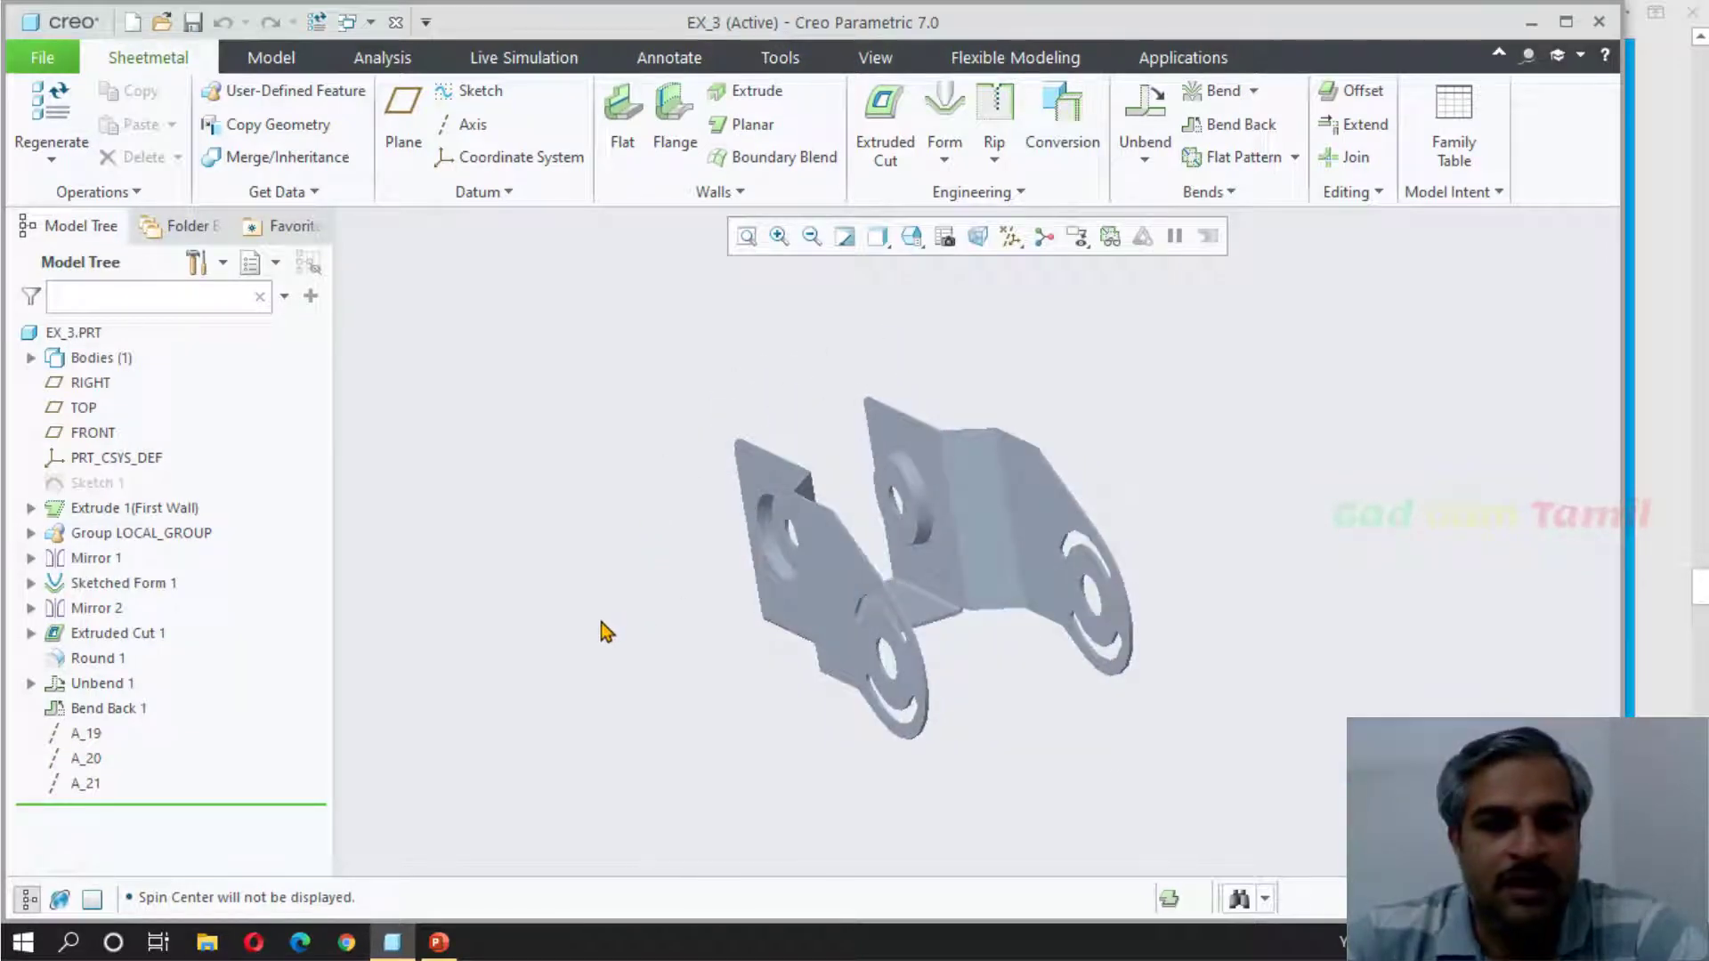
Step: Examine the finished EX_3 bracket and its features, from the first wall and flange group to the round, unbend and bend back
{"action": "middle_click_drag", "start_coordinate": [607, 633], "coordinate": [675, 671]}
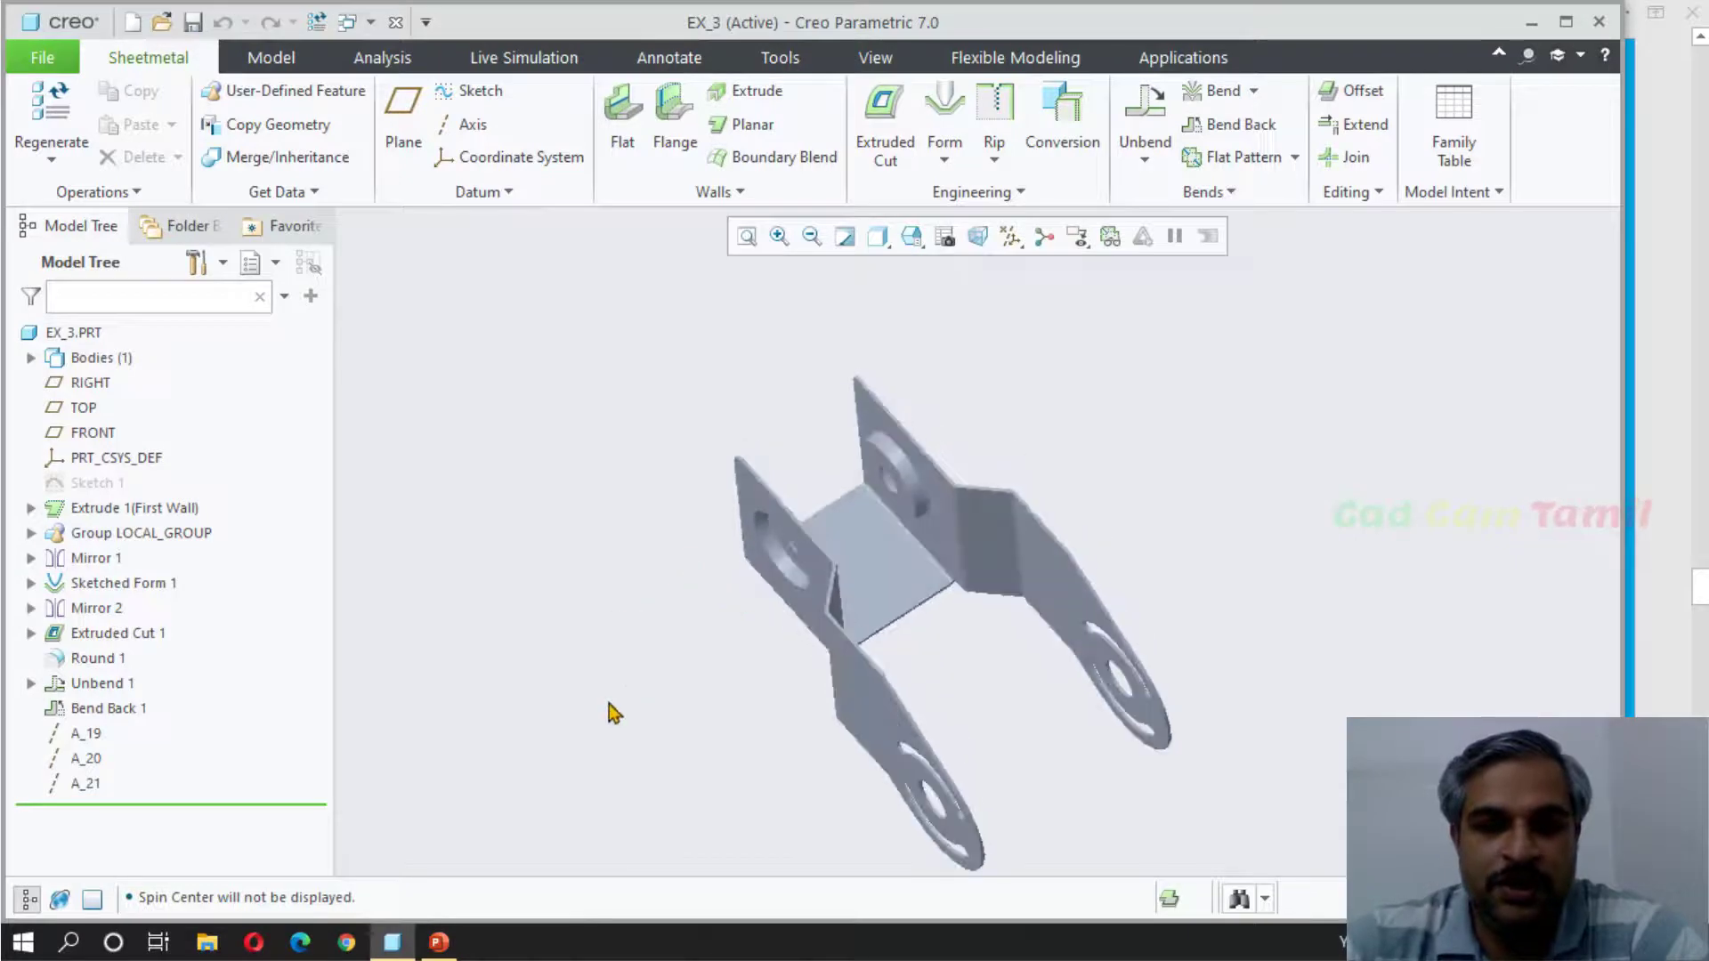
{"action": "left_click", "coordinate": [130, 509]}
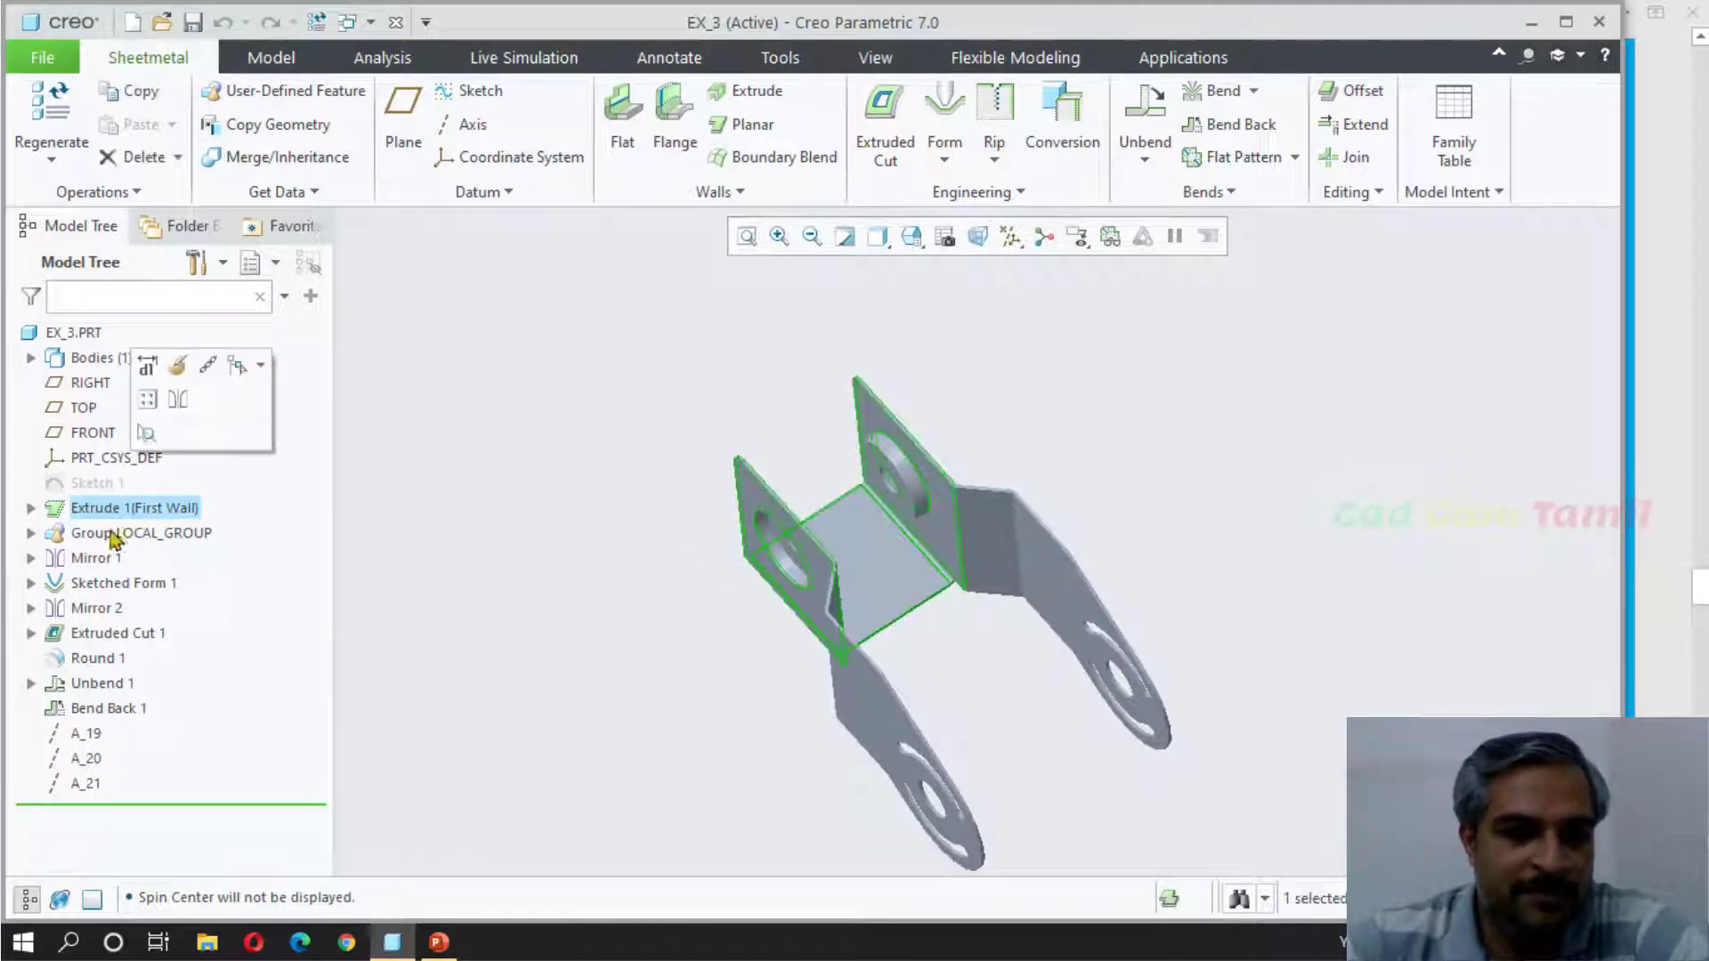
{"action": "left_click", "coordinate": [30, 537]}
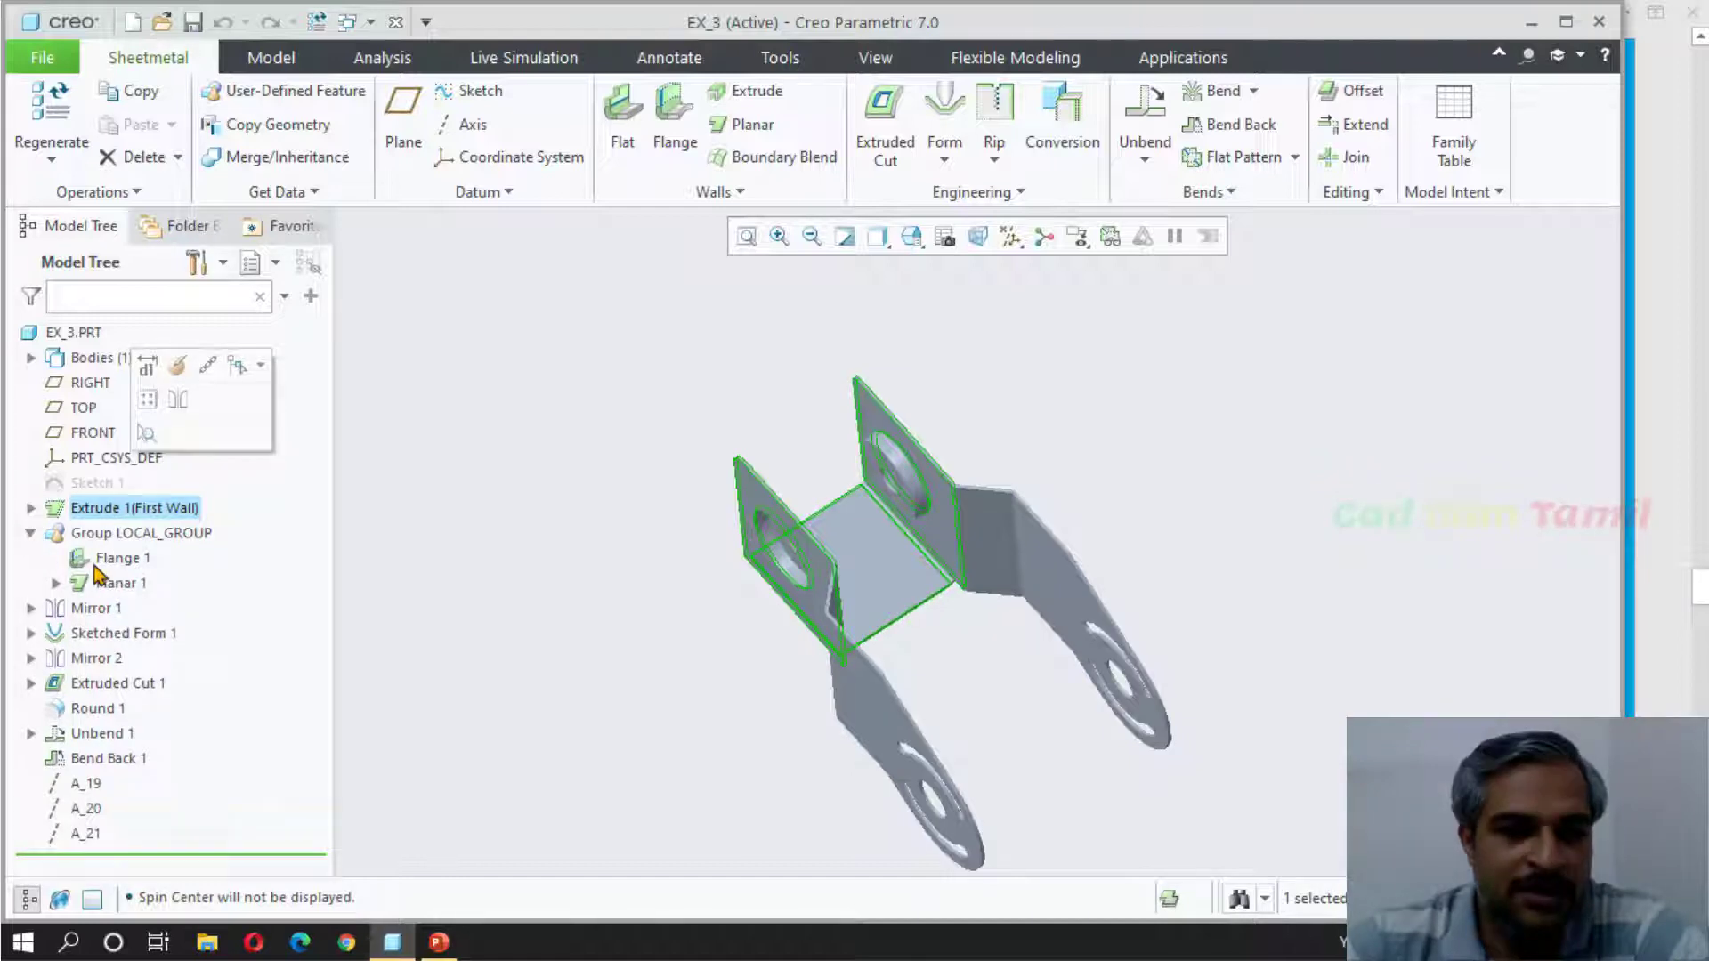
{"action": "left_click", "coordinate": [100, 633]}
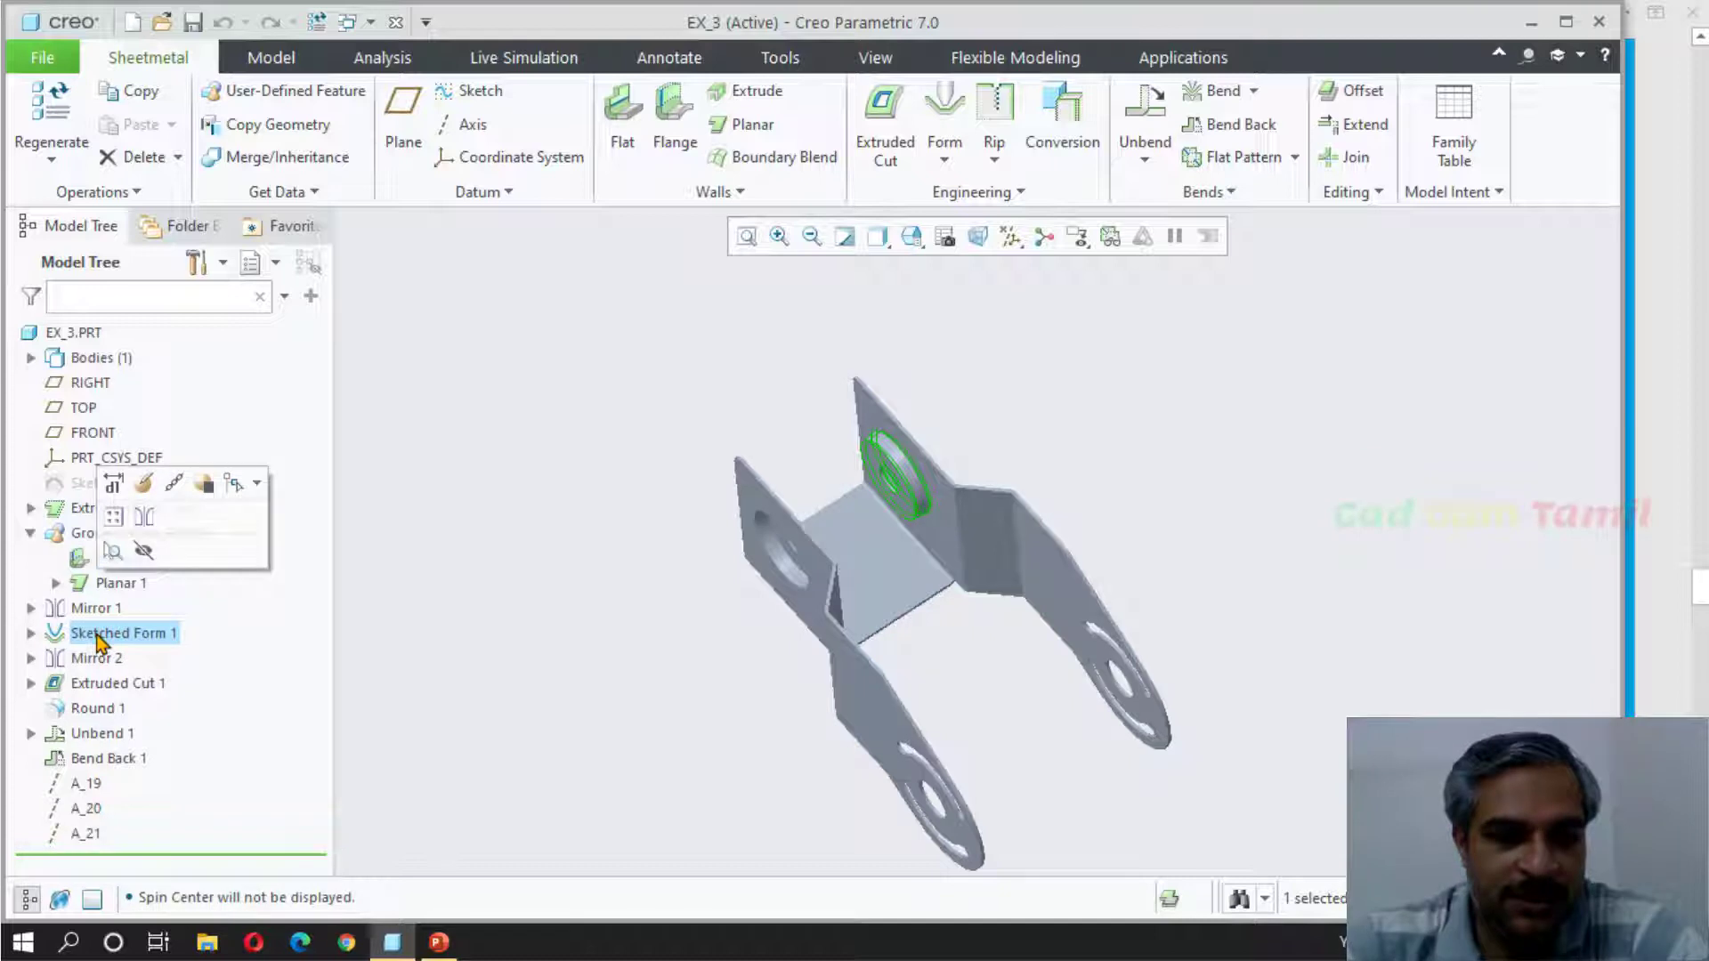
{"action": "left_click", "coordinate": [97, 659]}
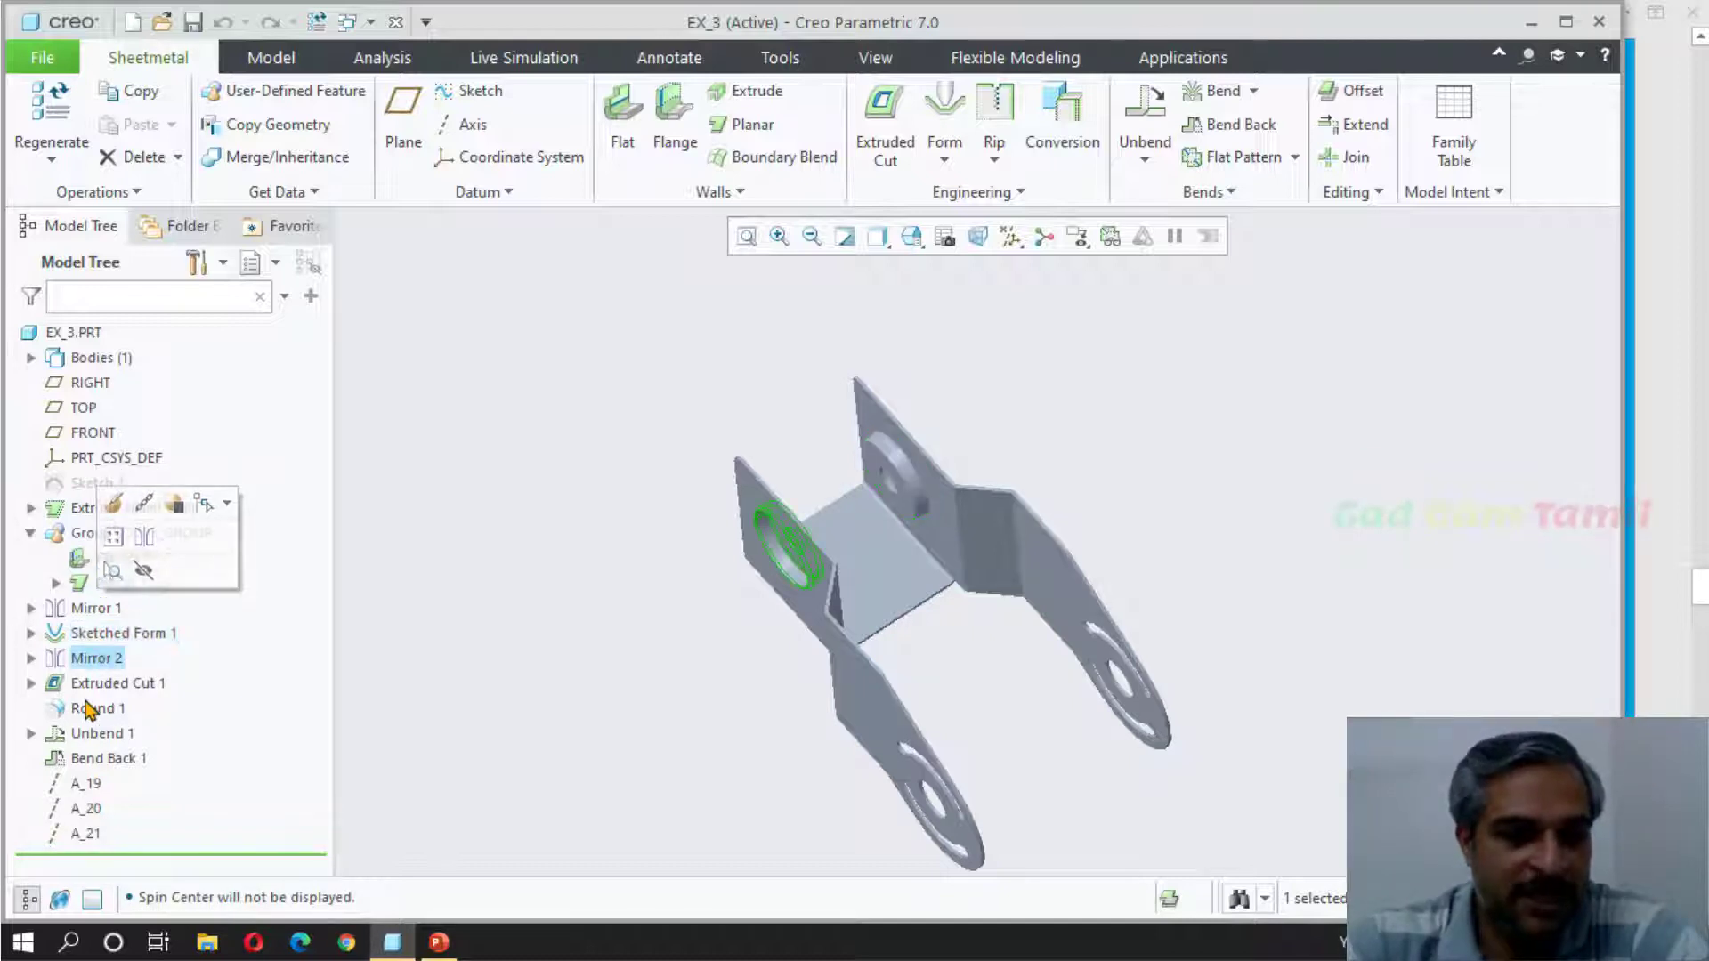
{"action": "left_click", "coordinate": [98, 686]}
{"action": "left_click", "coordinate": [99, 710]}
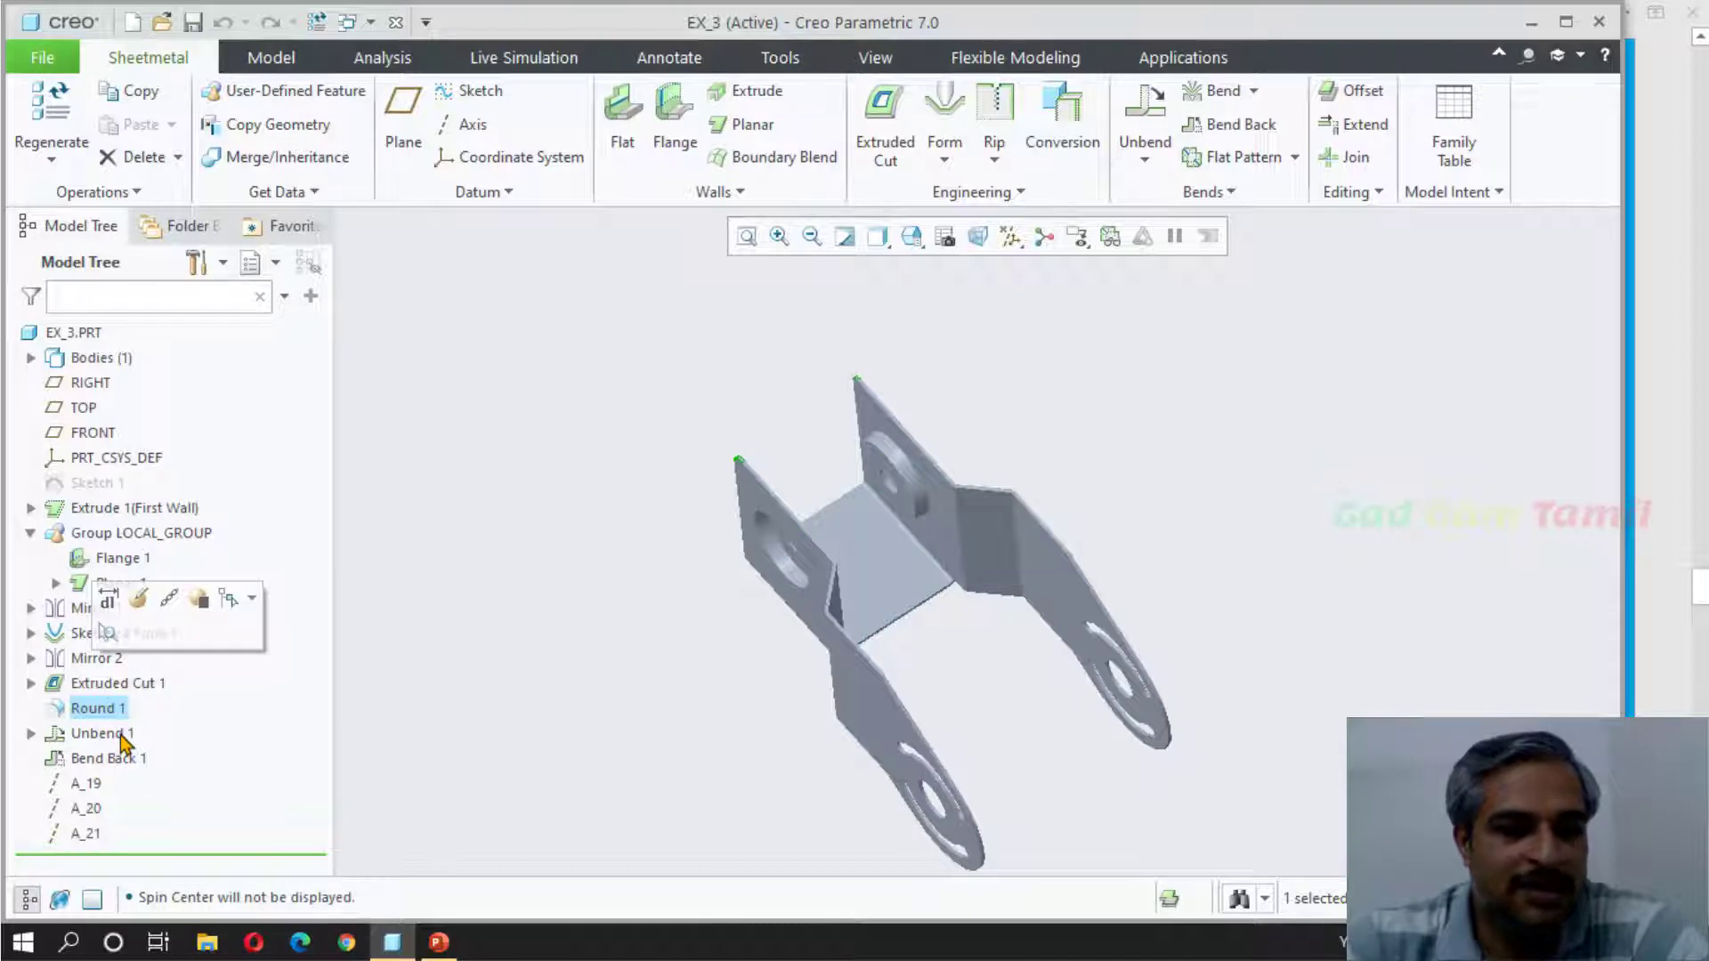
{"action": "left_click", "coordinate": [116, 734]}
{"action": "left_click", "coordinate": [123, 758]}
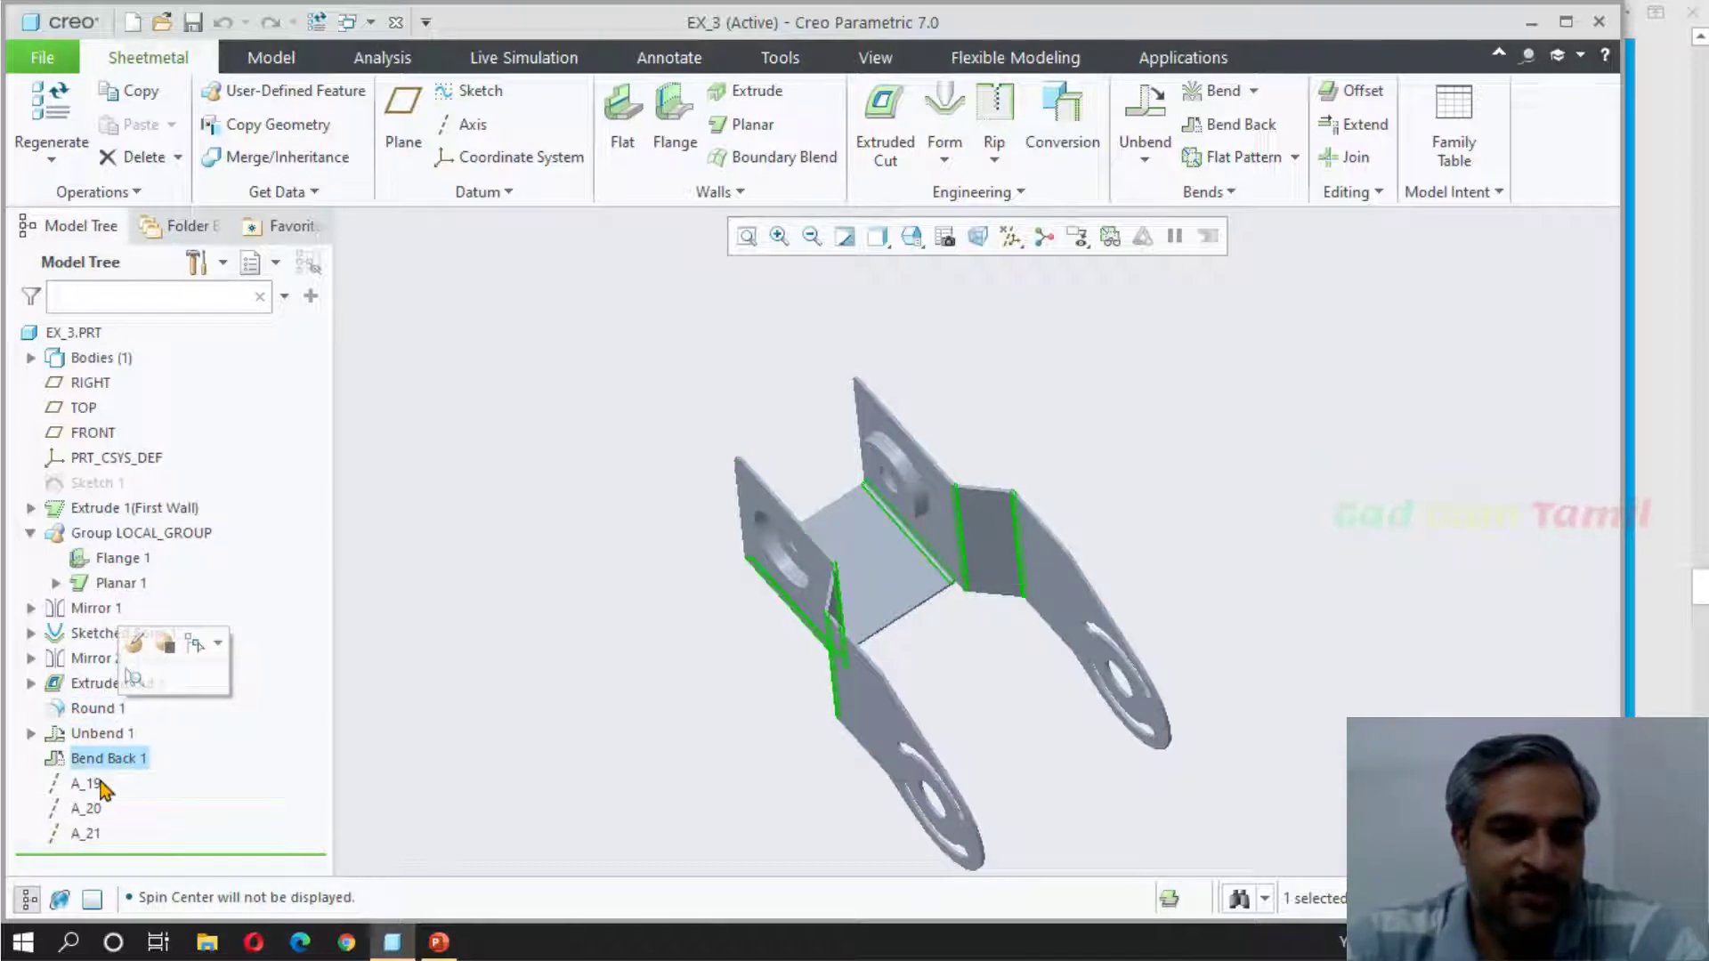
{"action": "left_click", "coordinate": [89, 709]}
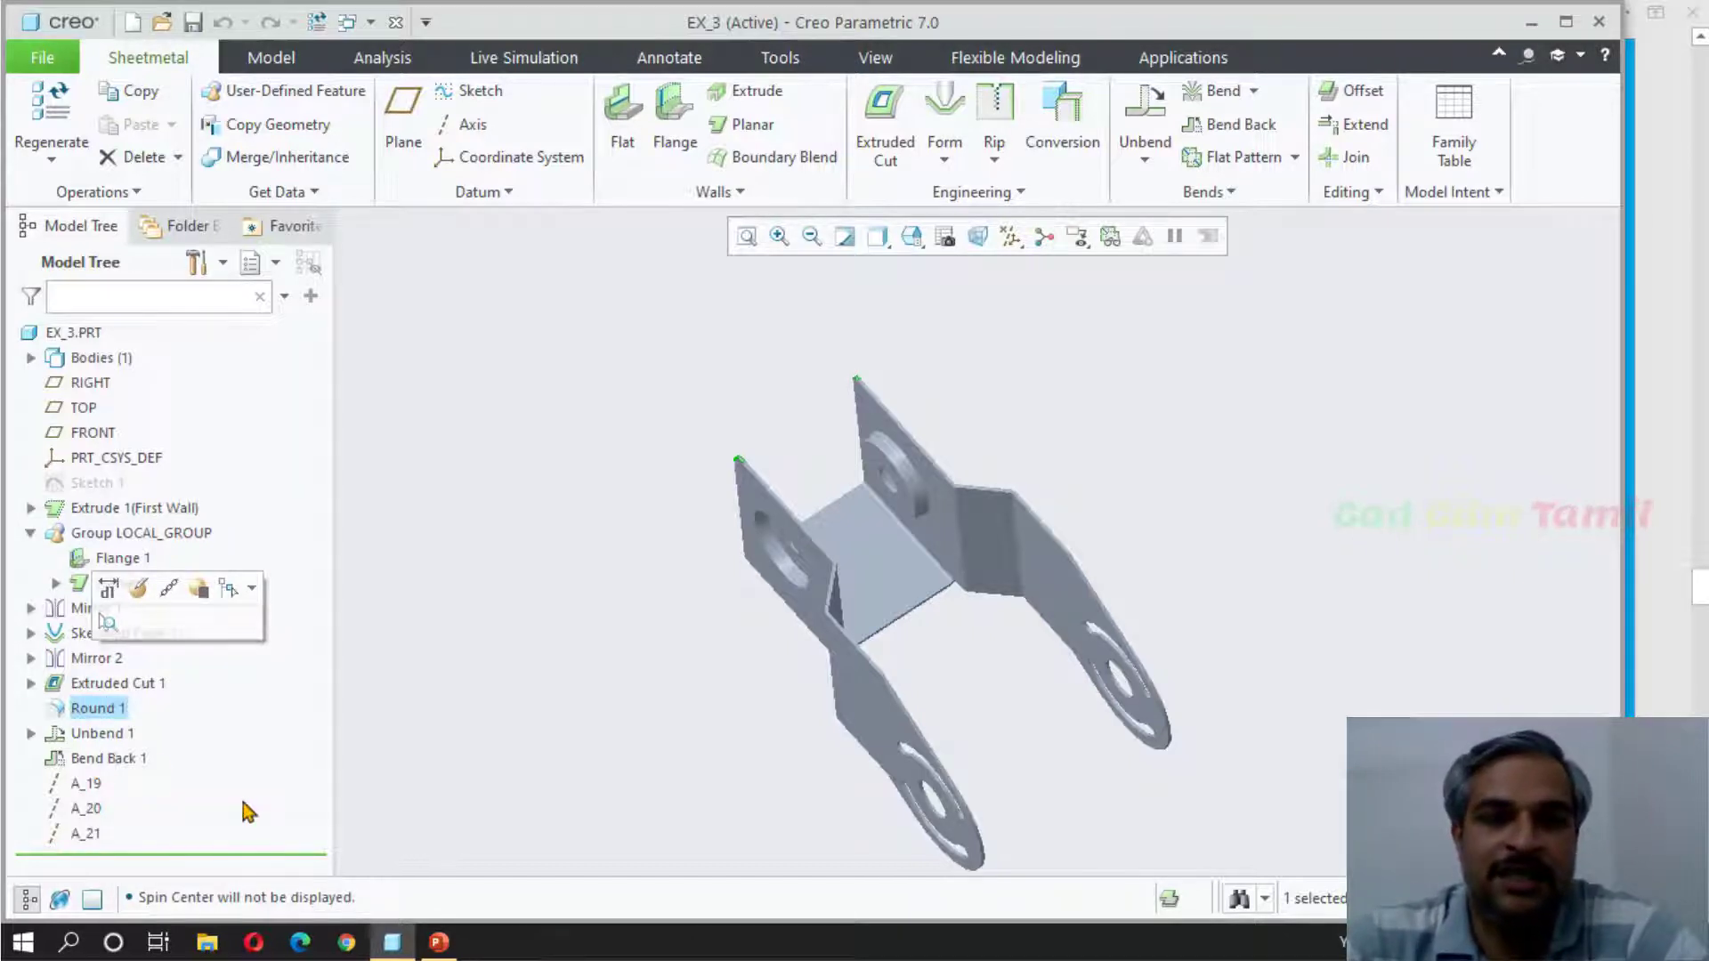
Step: Create a new sheetmetal part named Ex_03 using the mmns_part_sheetmetal_abs template
{"action": "left_click", "coordinate": [134, 23]}
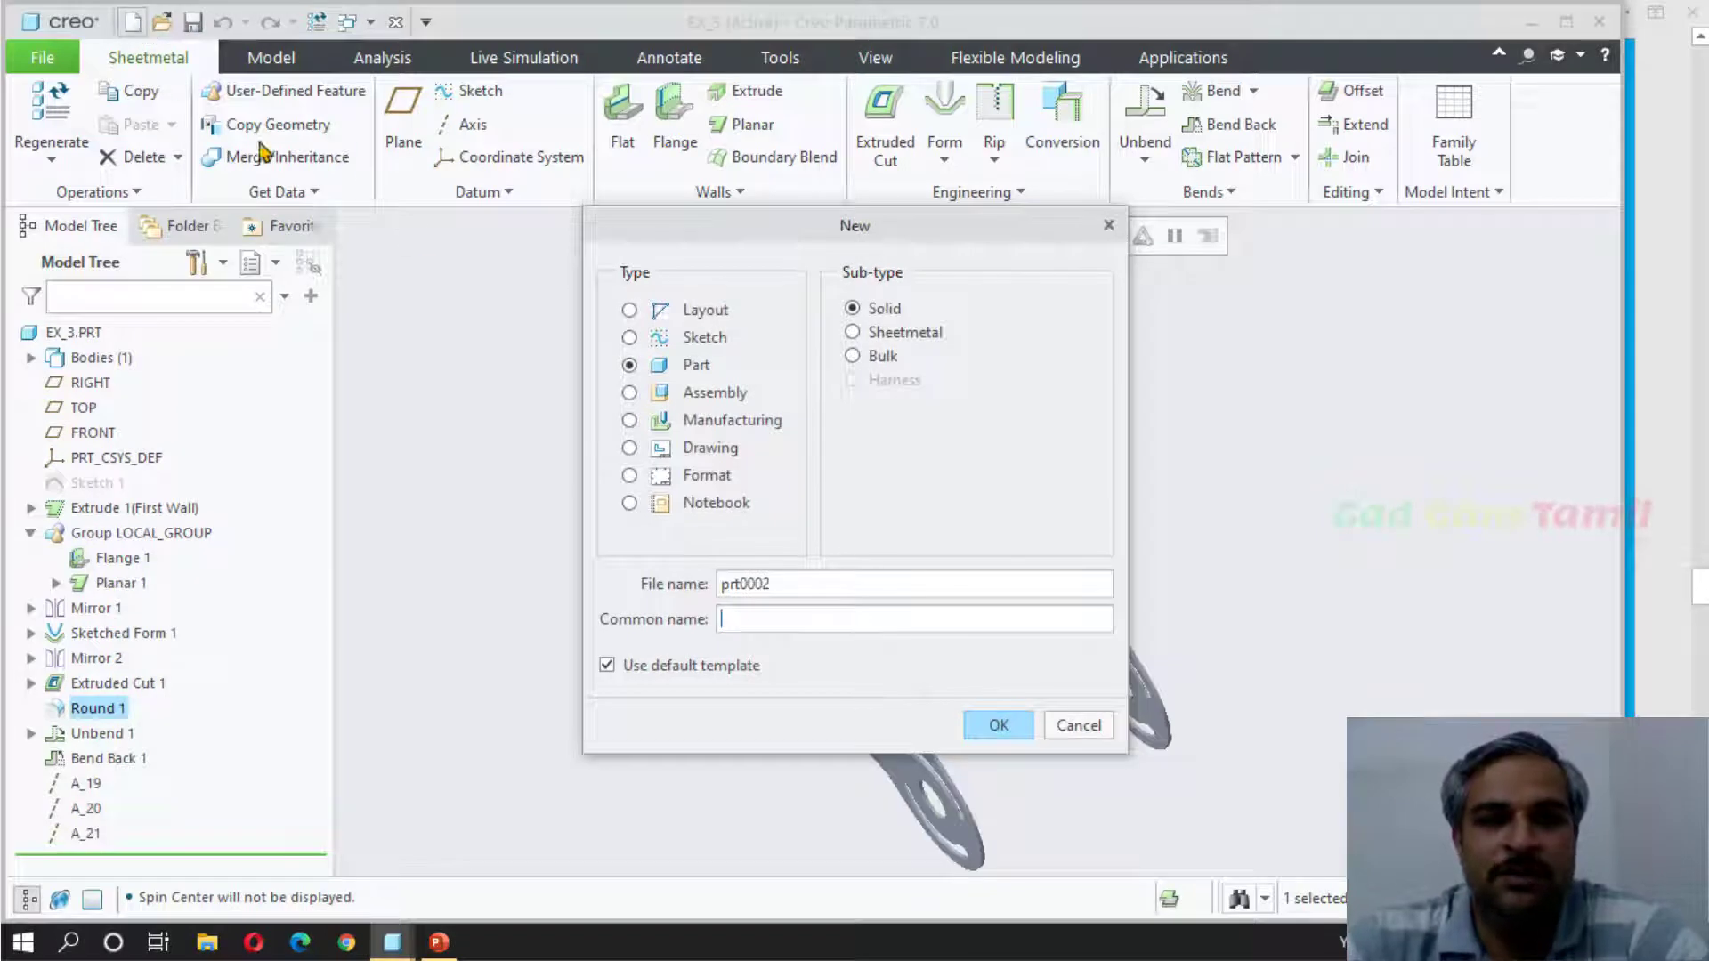
{"action": "left_click", "coordinate": [856, 333]}
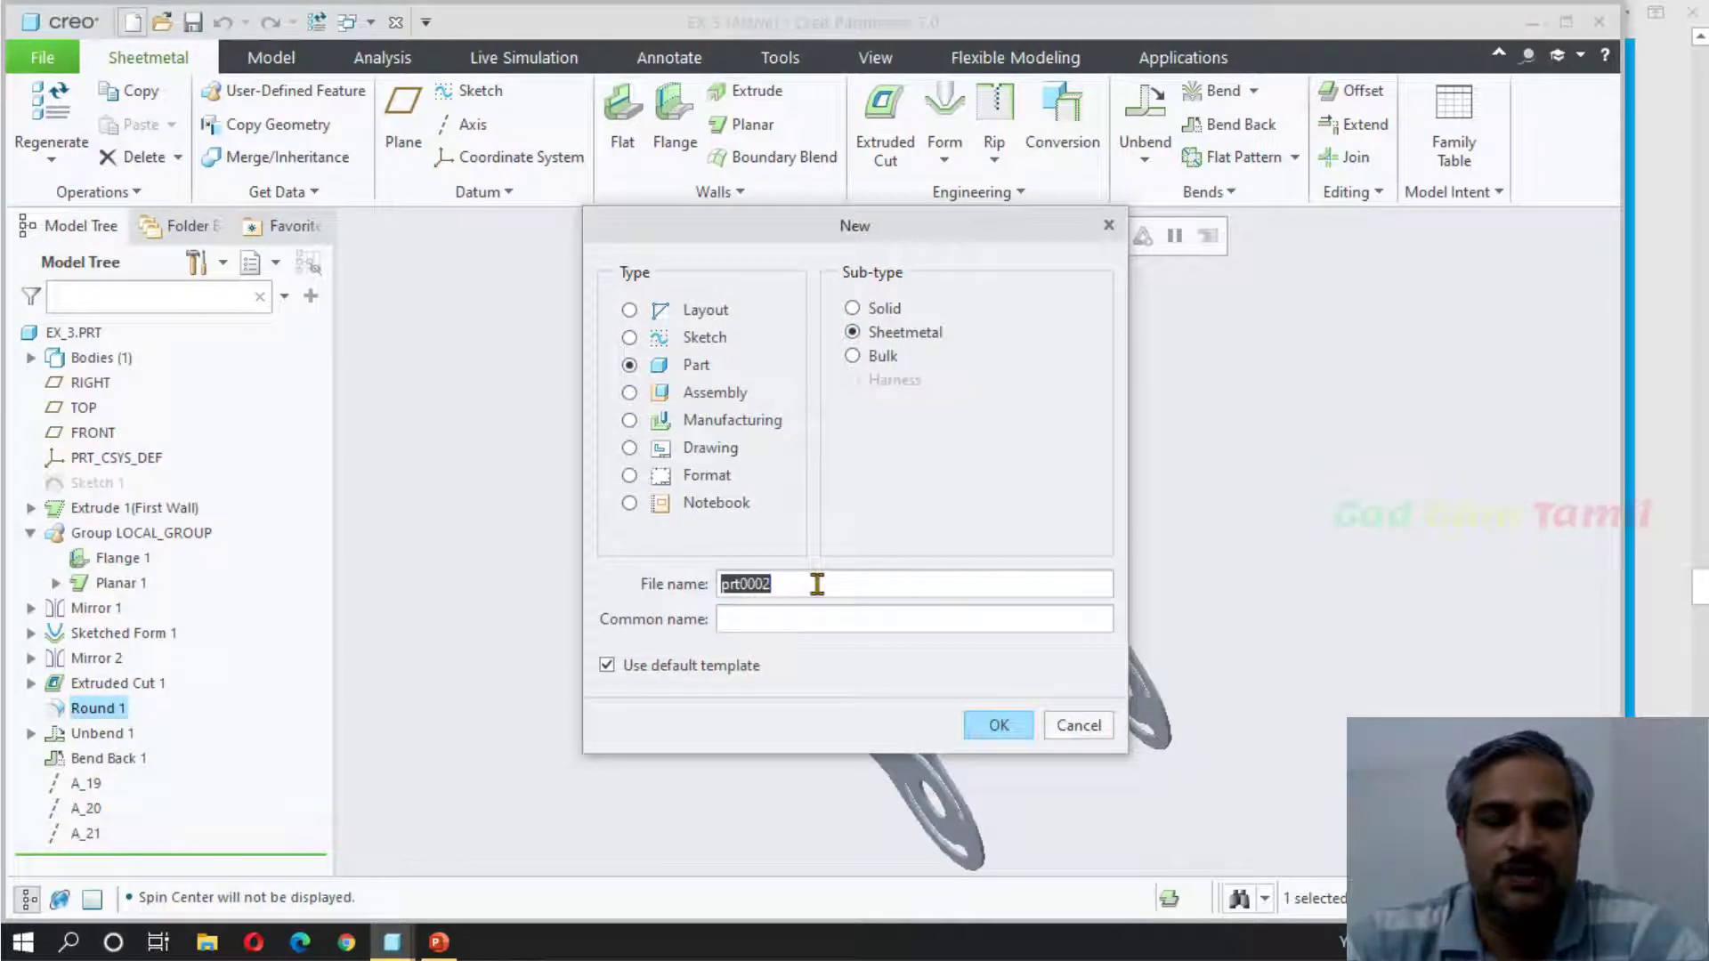
{"action": "type", "text": "Ex_03"}
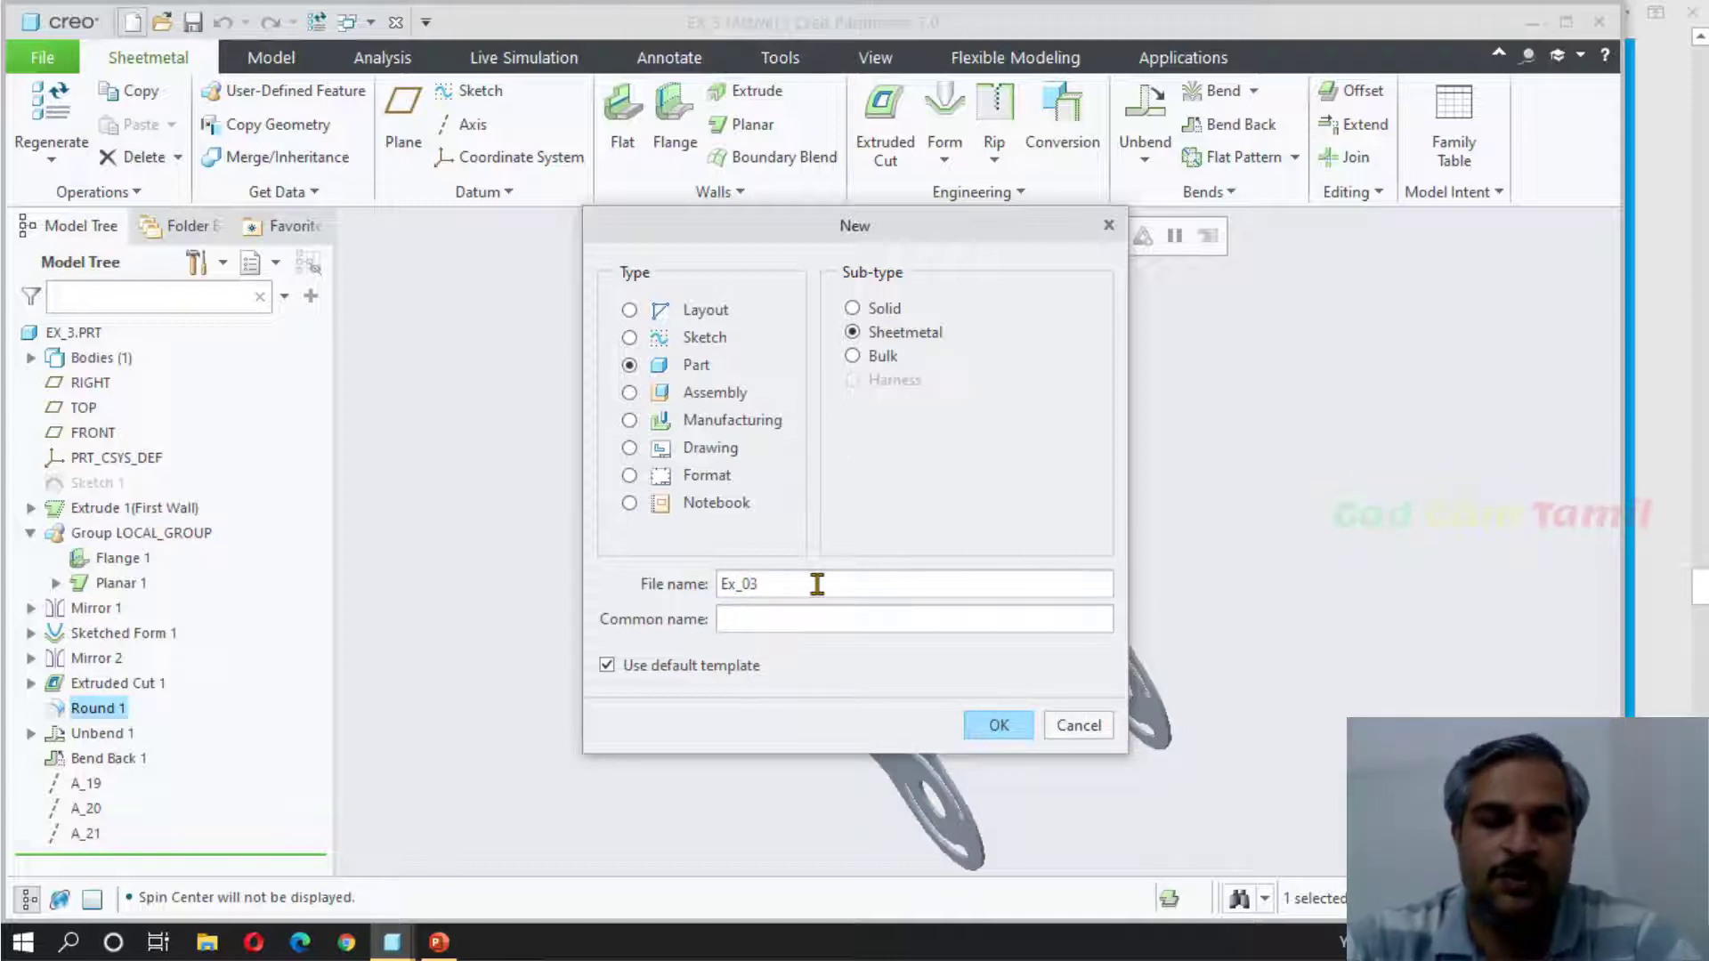
{"action": "left_click", "coordinate": [992, 732]}
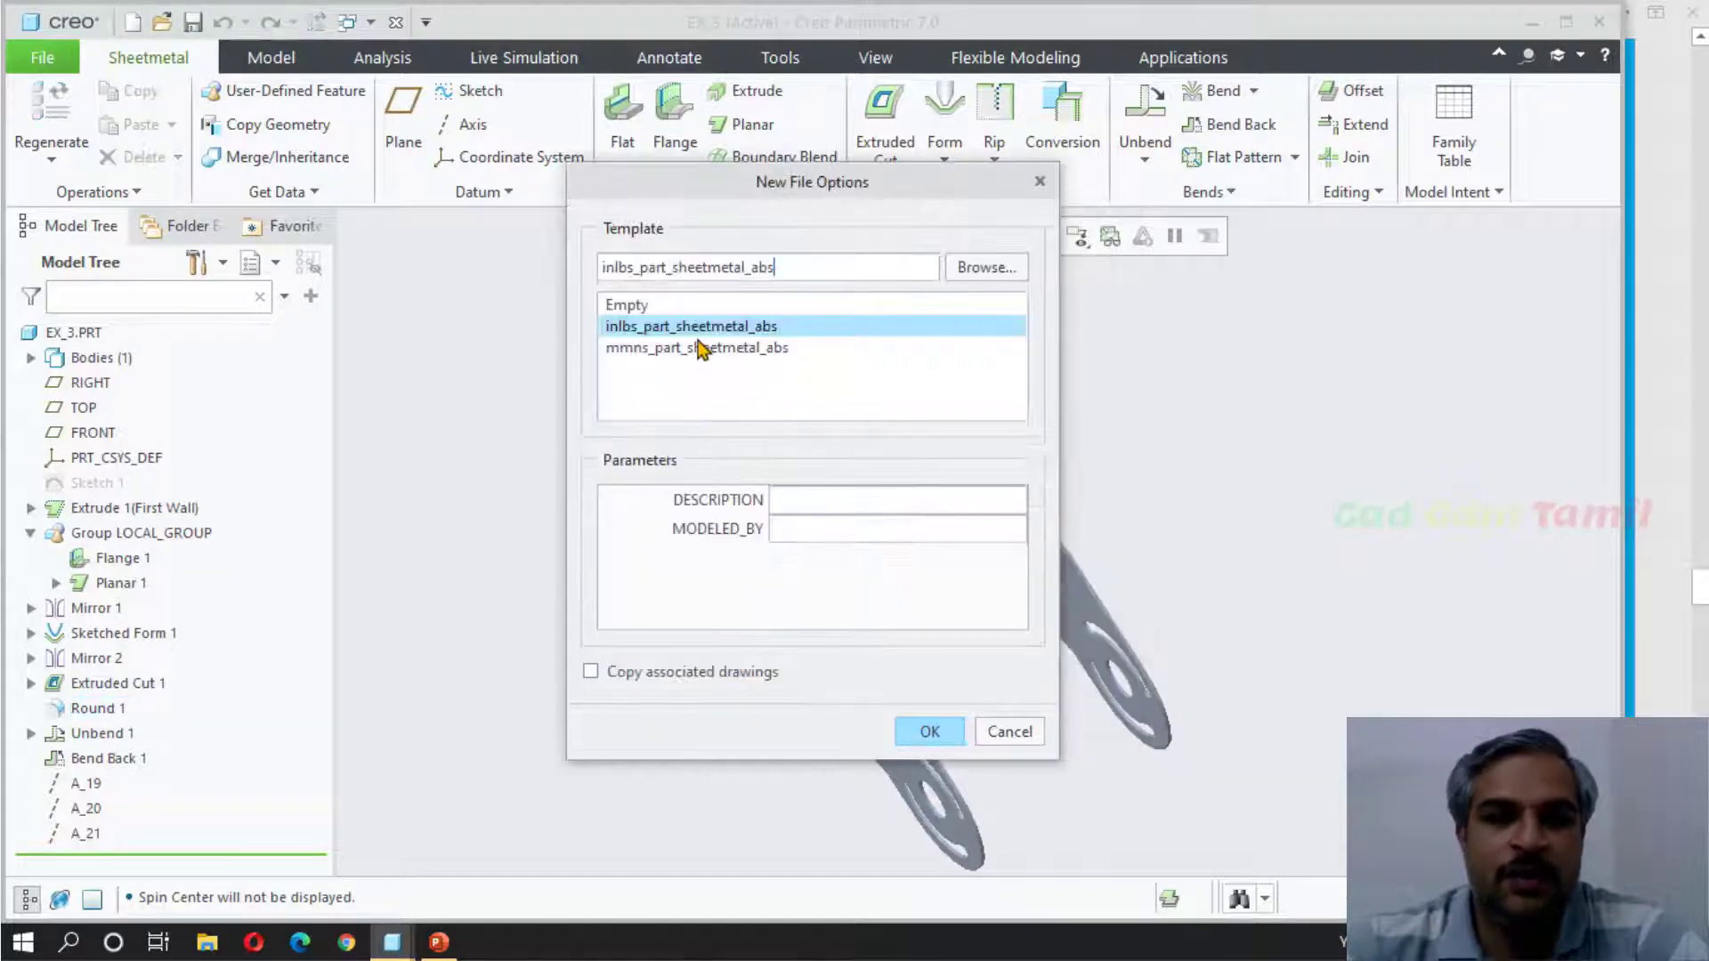
{"action": "left_click", "coordinate": [700, 347]}
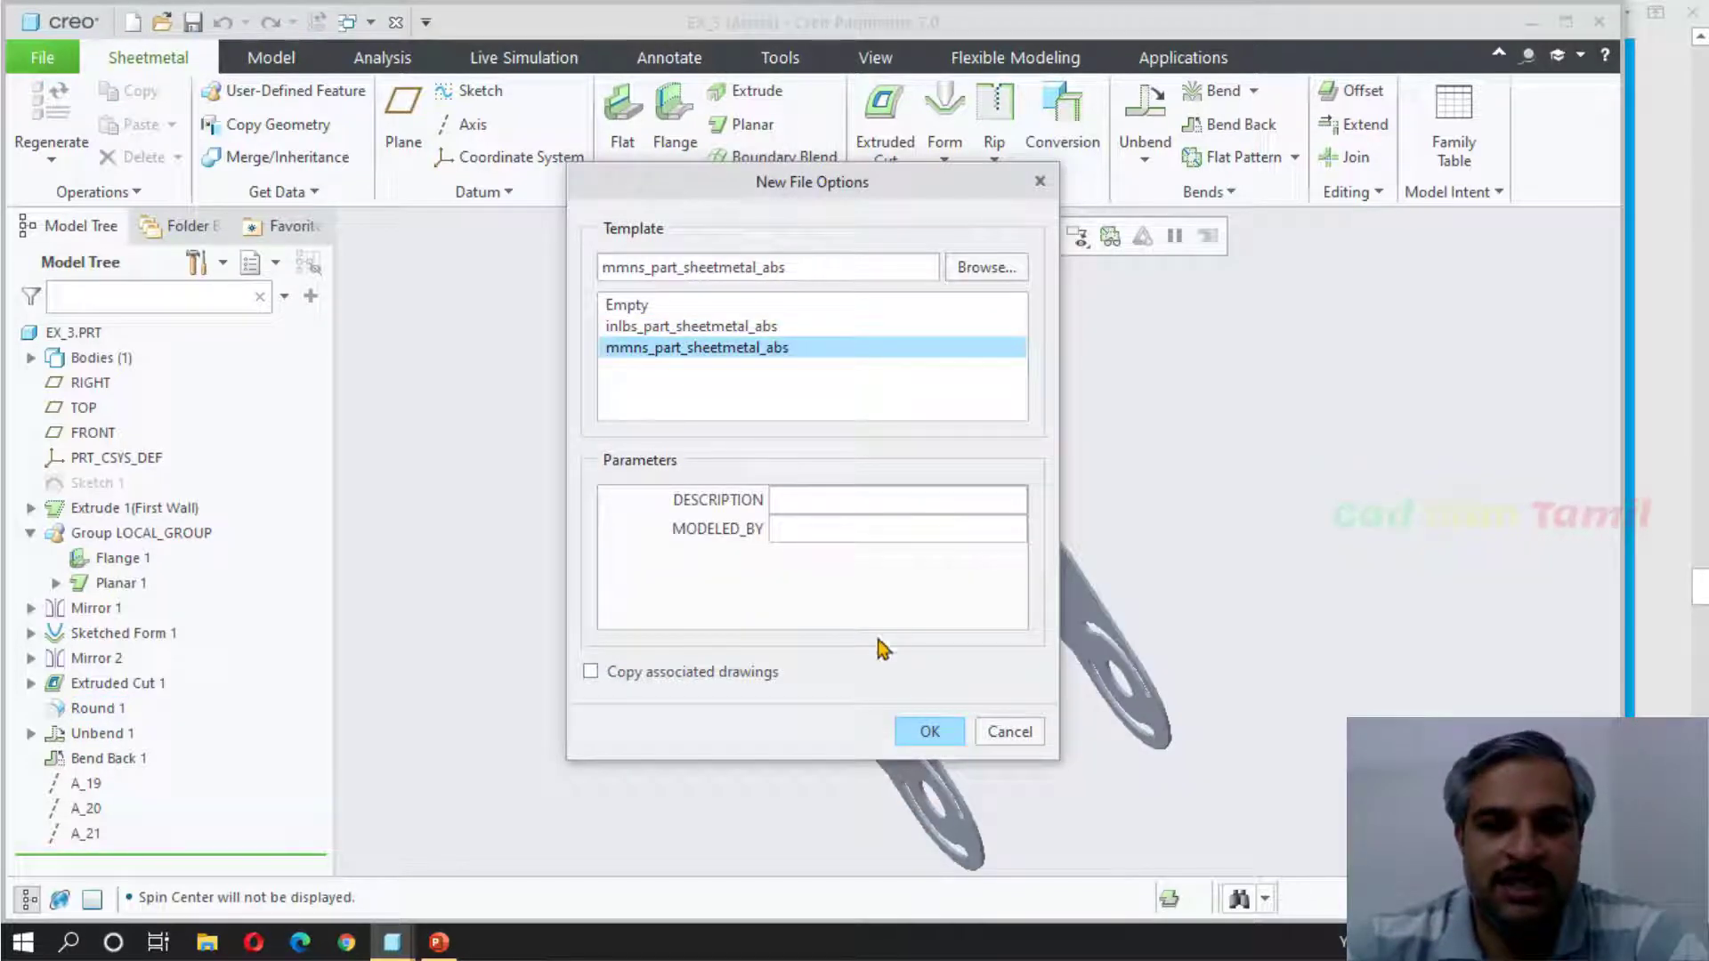
{"action": "left_click", "coordinate": [921, 731]}
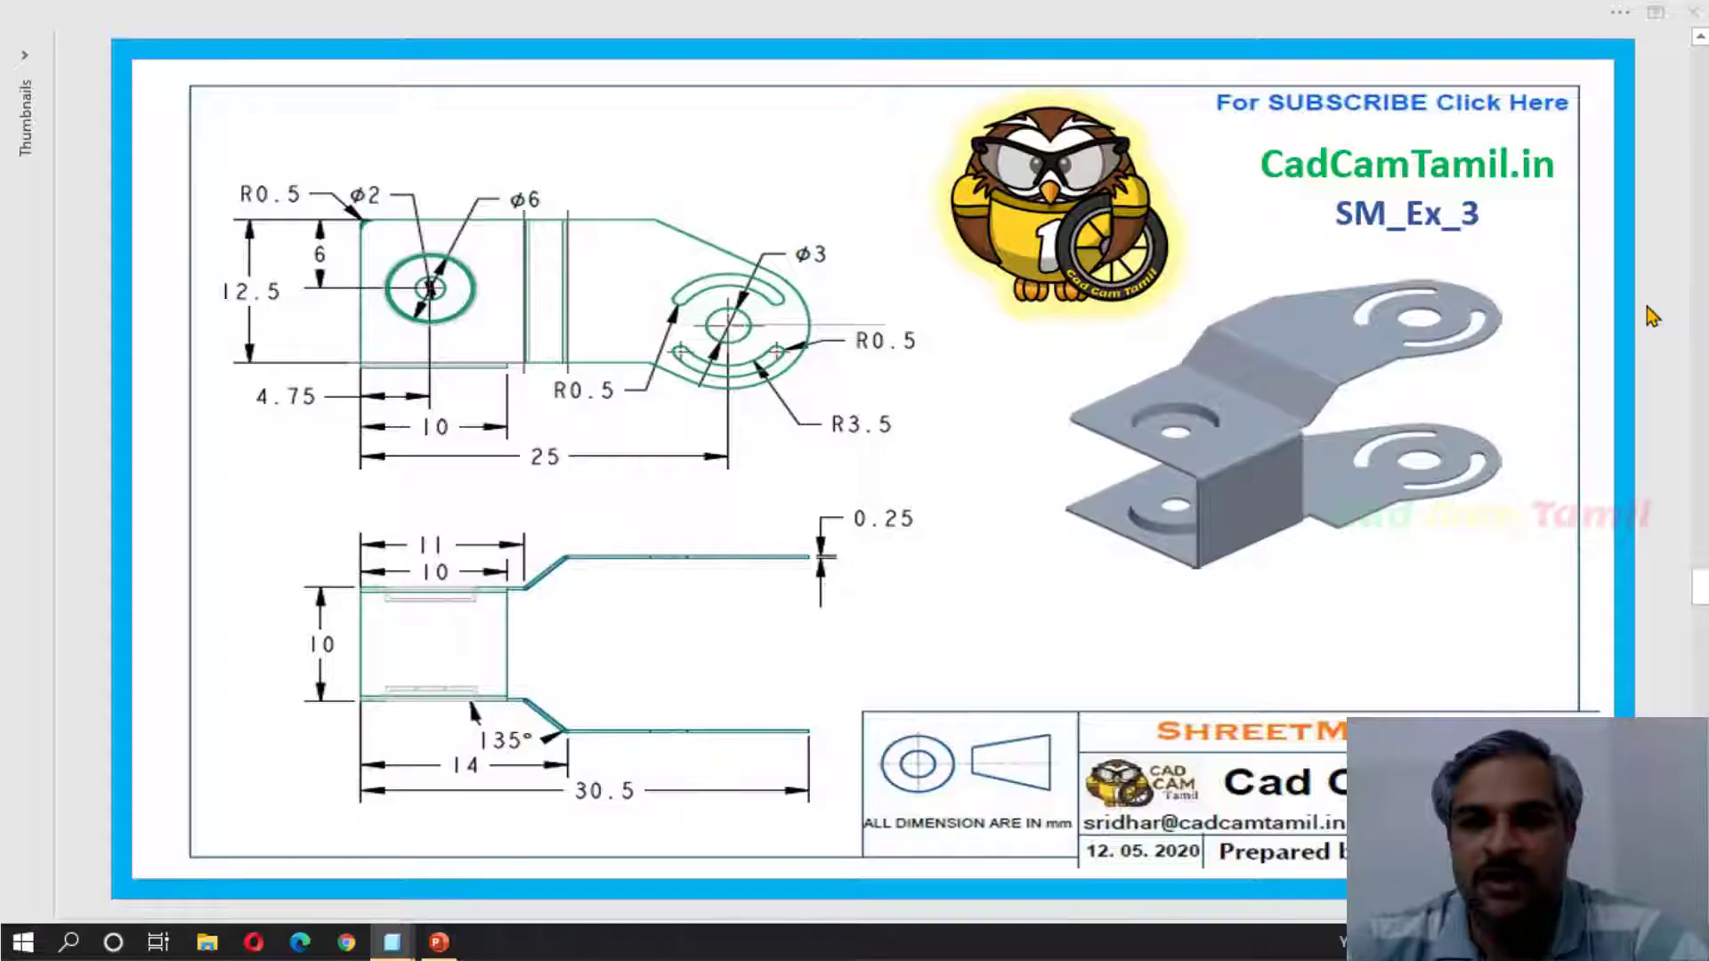
Step: Check the SM_Ex_3 drawing in PowerPoint, and start a sketch on the FRONT plane in Creo, viewed face-on
{"action": "left_click", "coordinate": [1649, 322]}
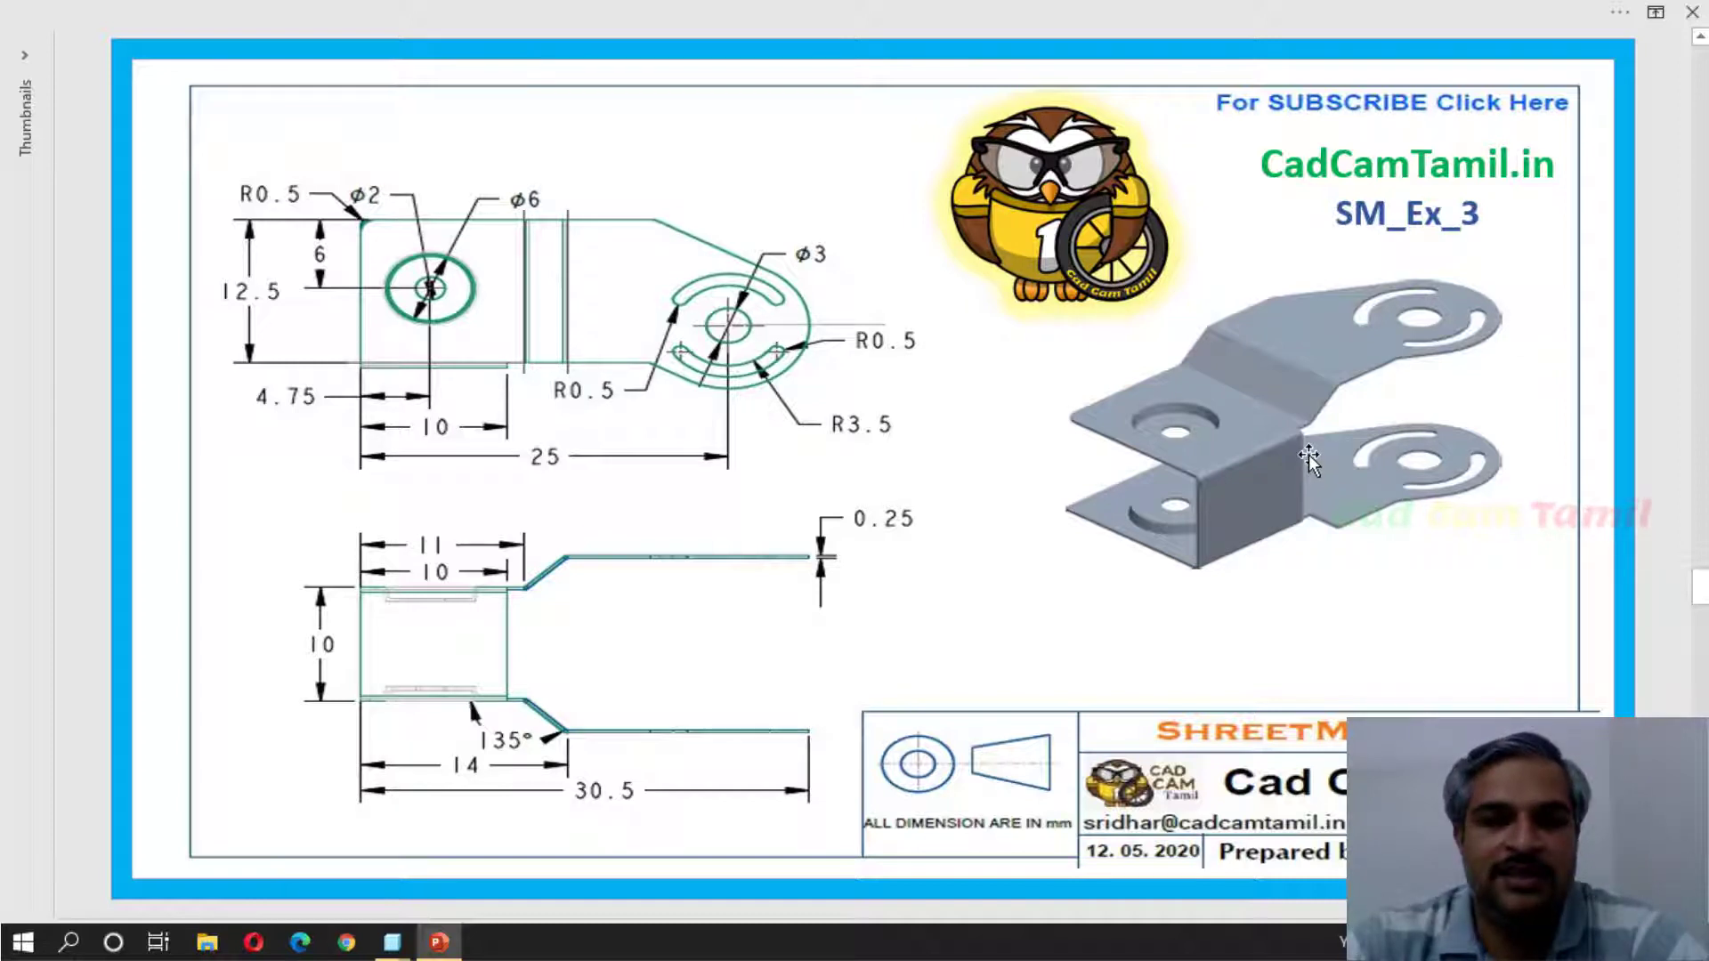
{"action": "left_click", "coordinate": [391, 941]}
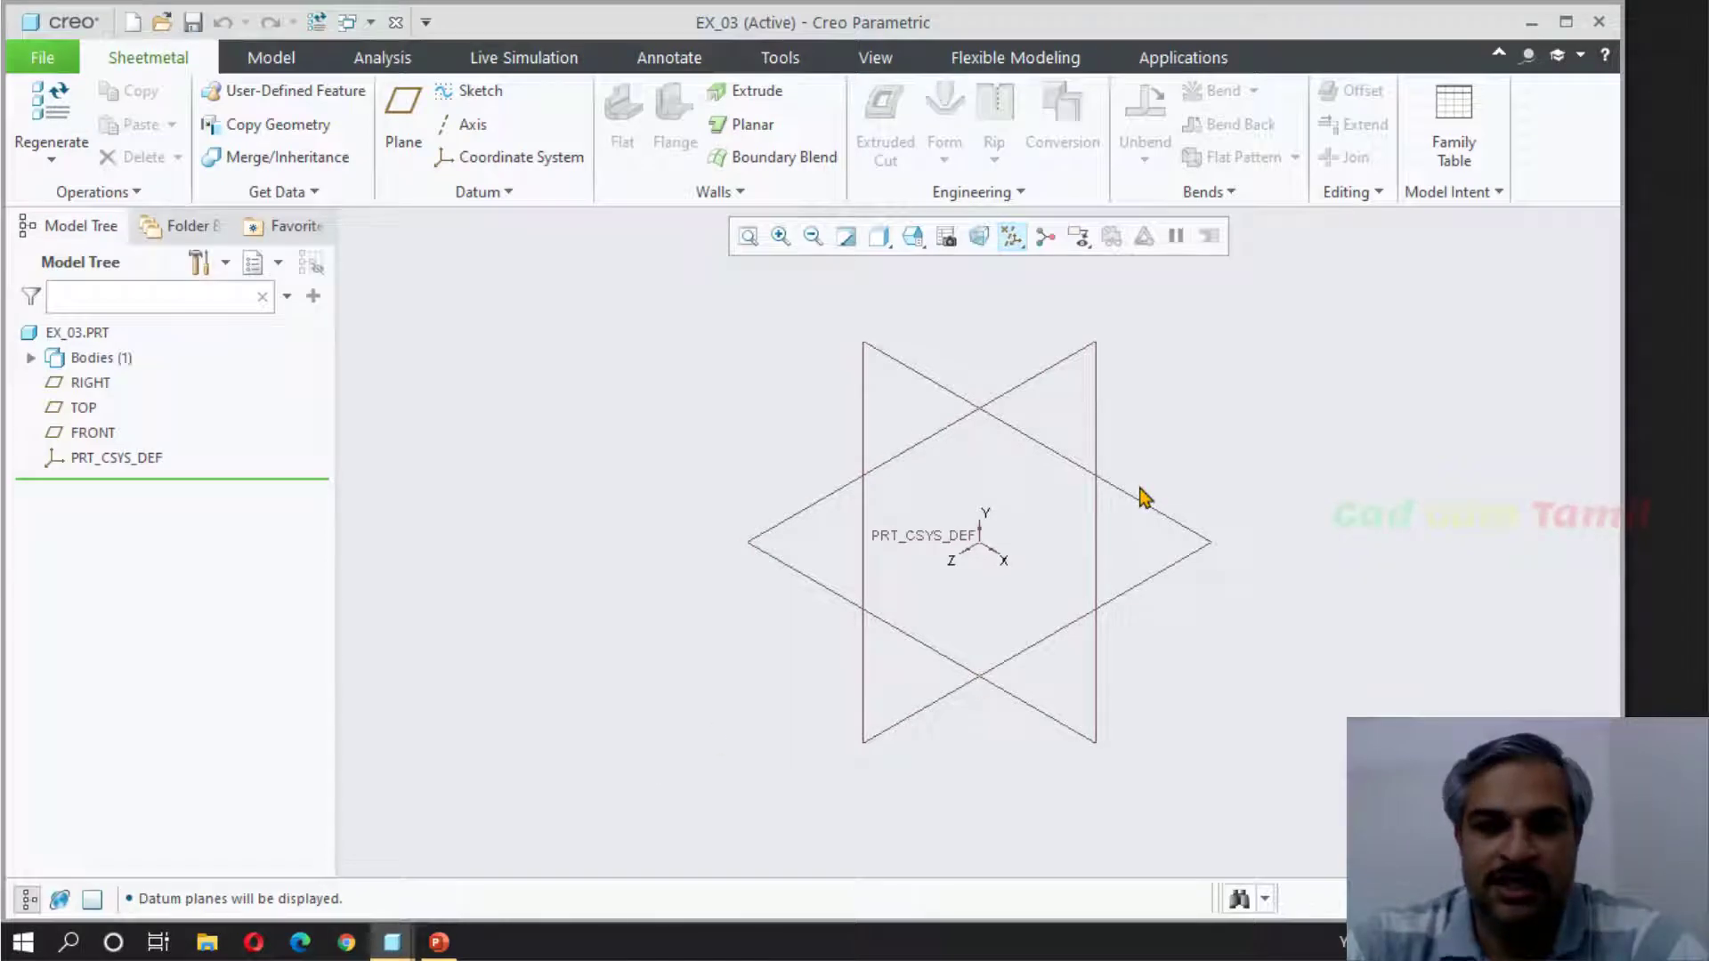
{"action": "left_click", "coordinate": [1104, 417]}
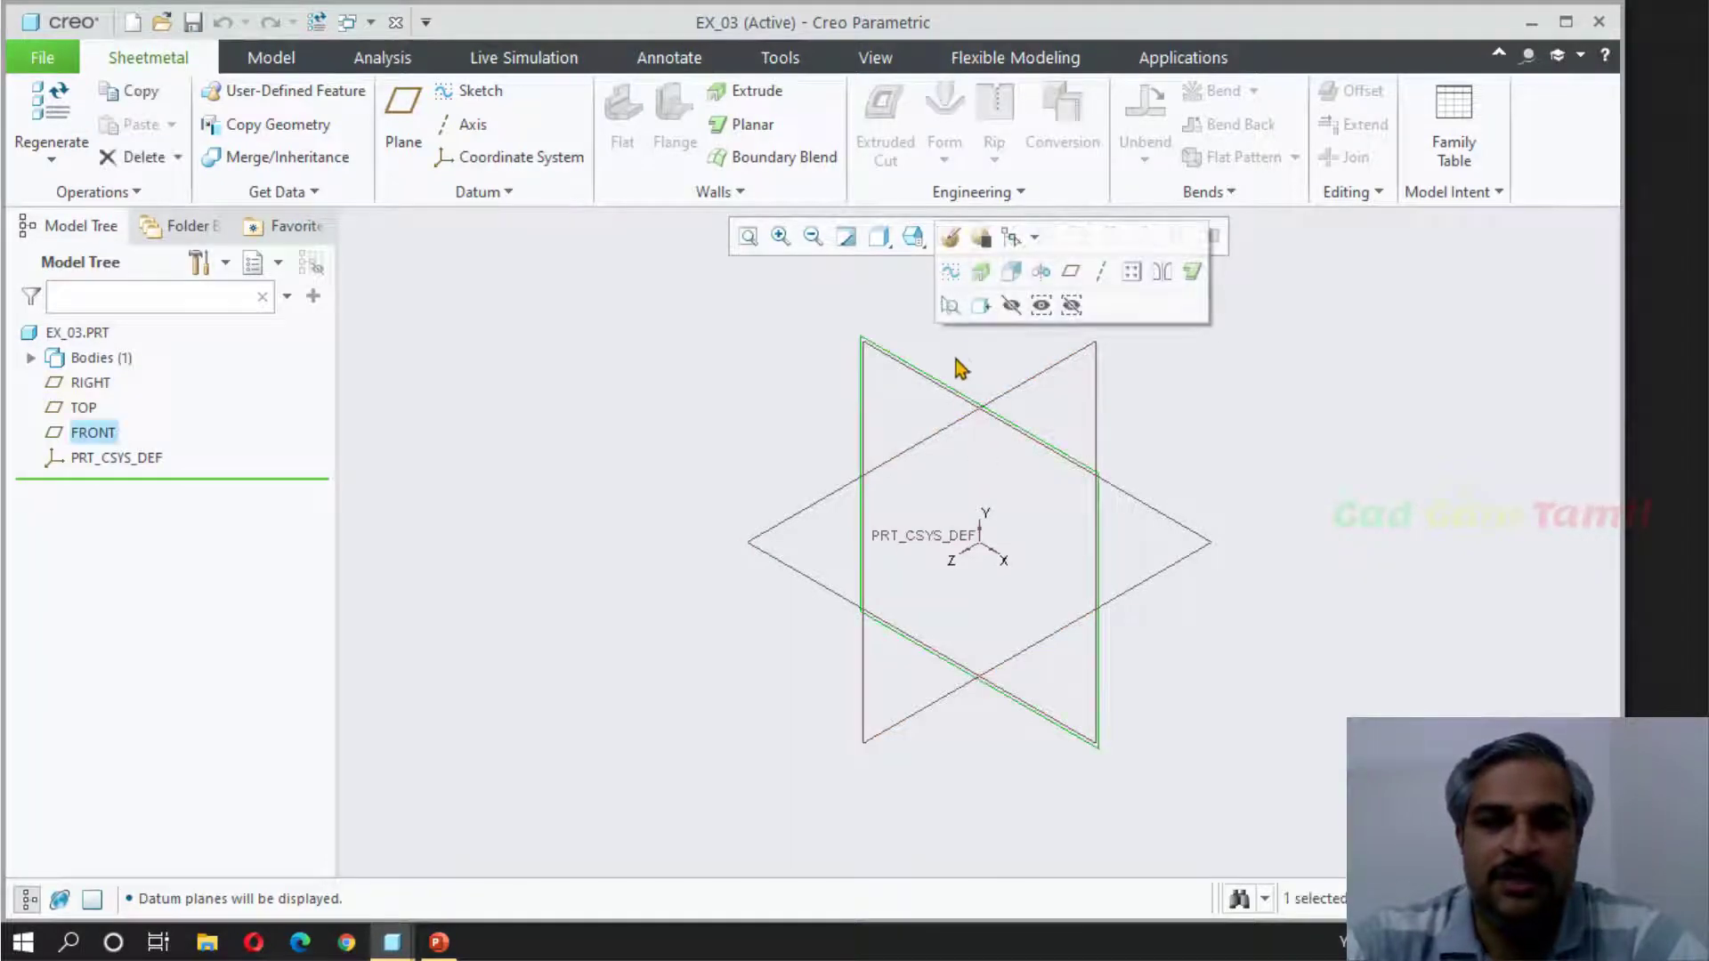
{"action": "left_click", "coordinate": [949, 273]}
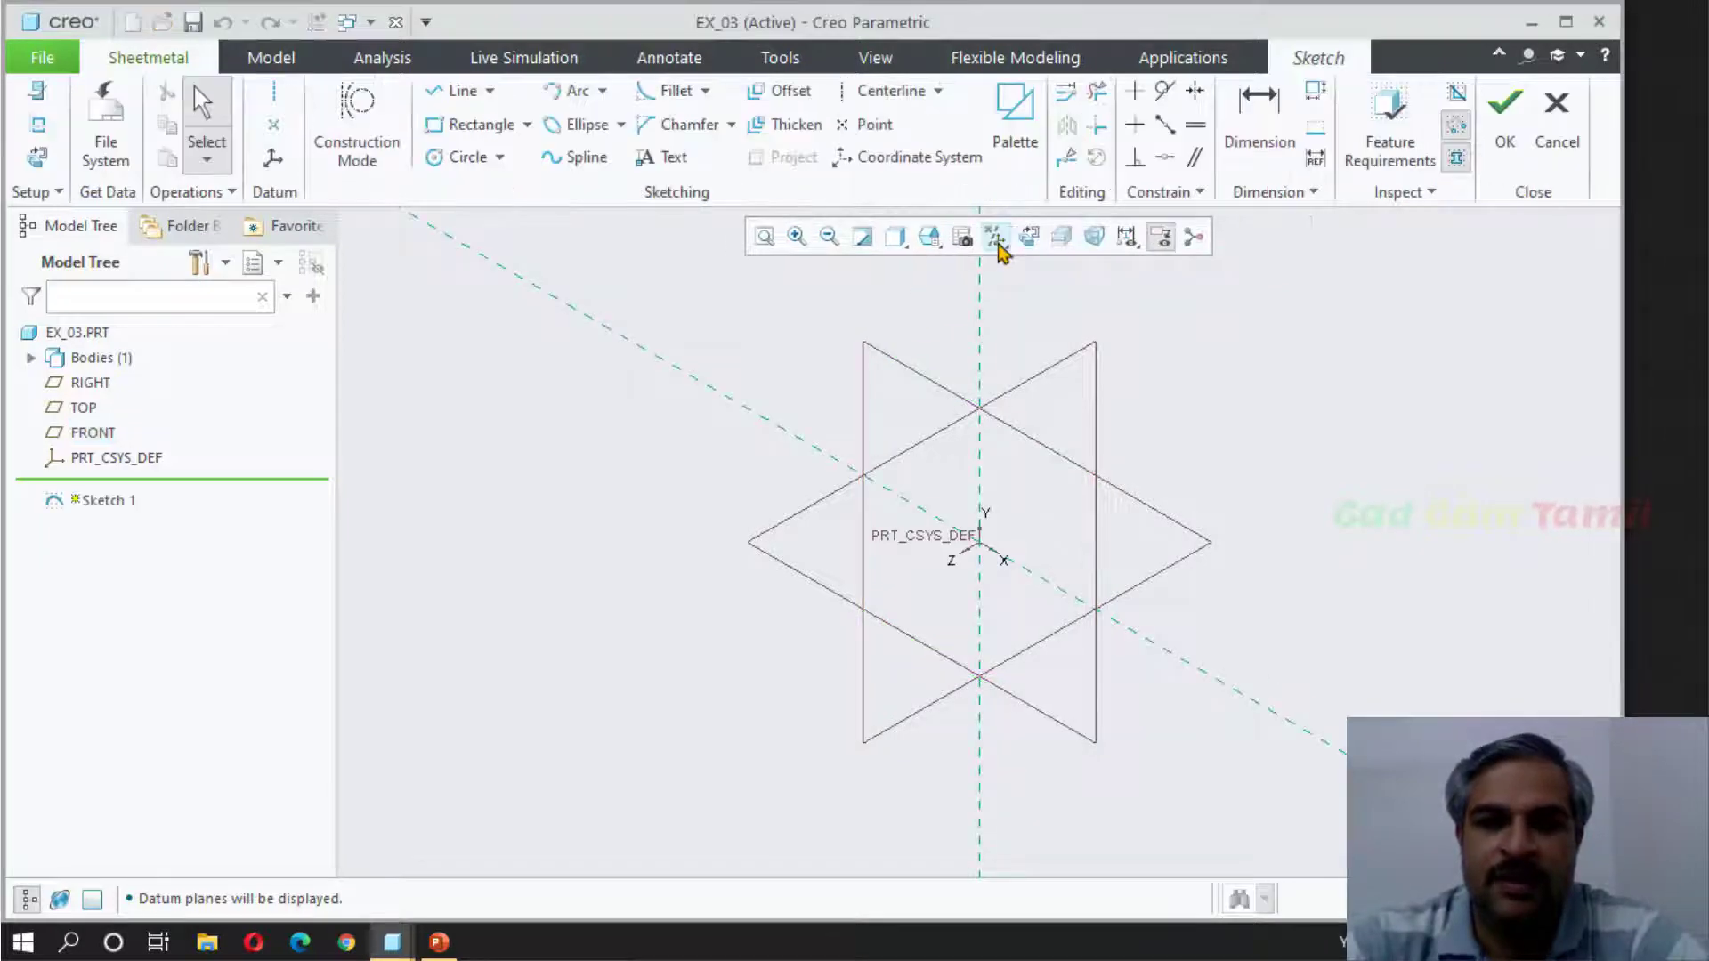
{"action": "left_click", "coordinate": [994, 237]}
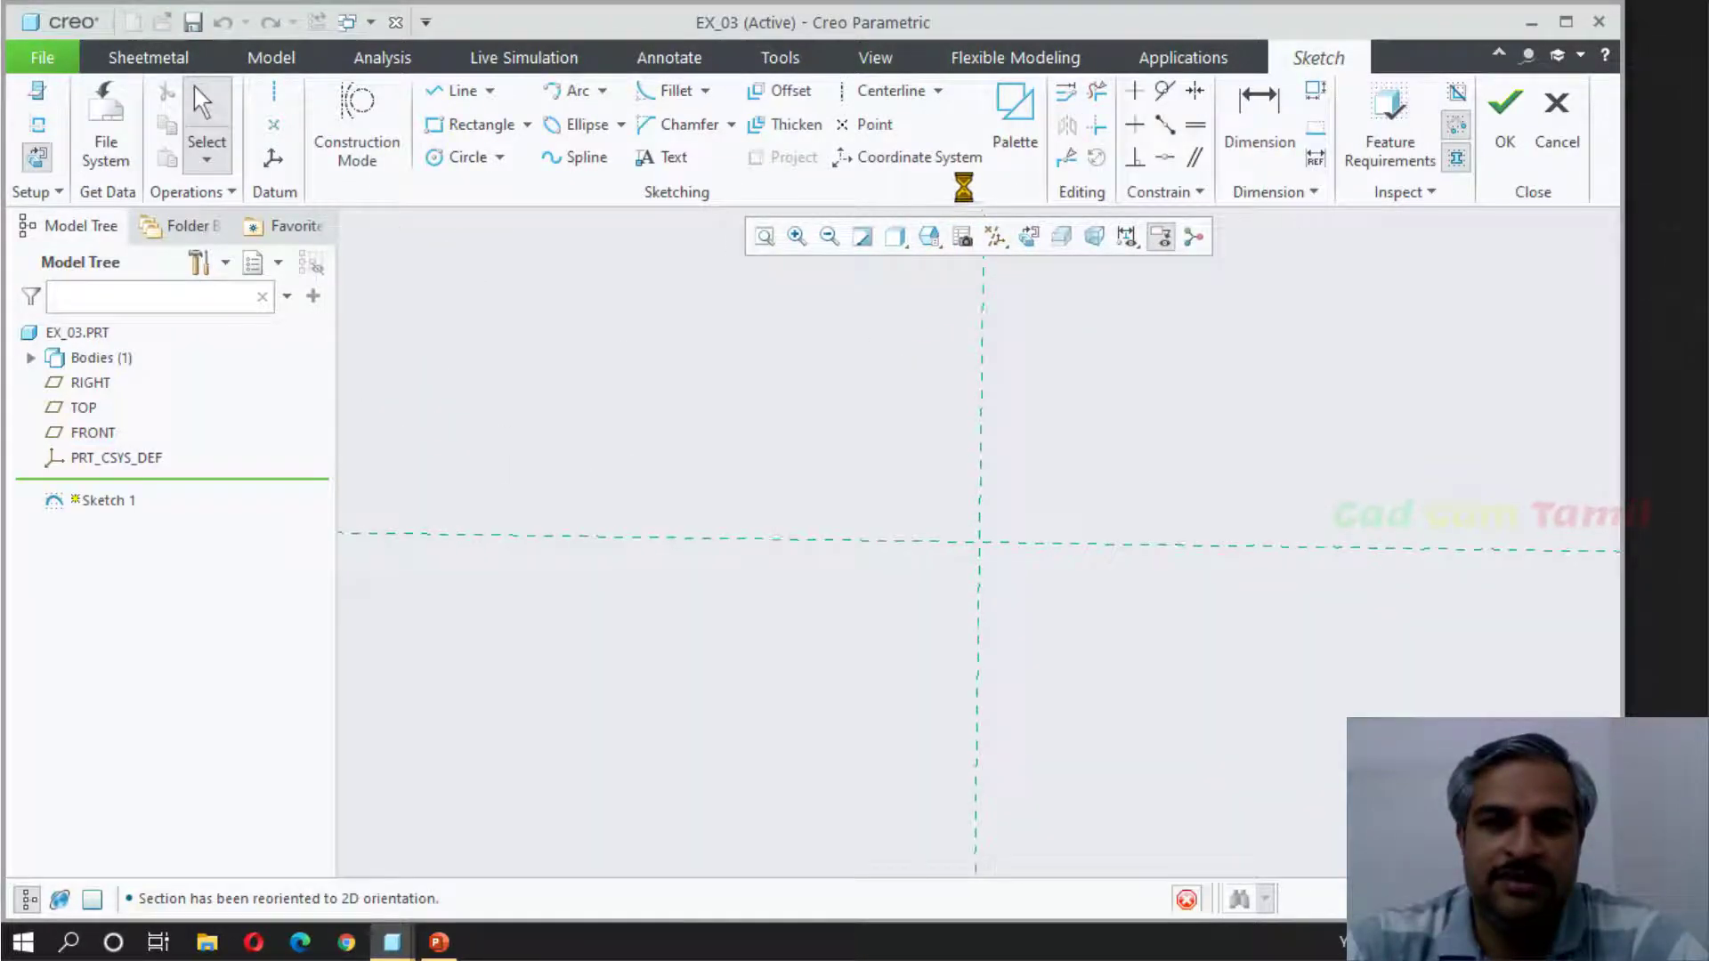
Step: Draw a vertical and a horizontal centerline through the sketch origin
{"action": "left_click", "coordinate": [887, 90]}
{"action": "left_click", "coordinate": [980, 372]}
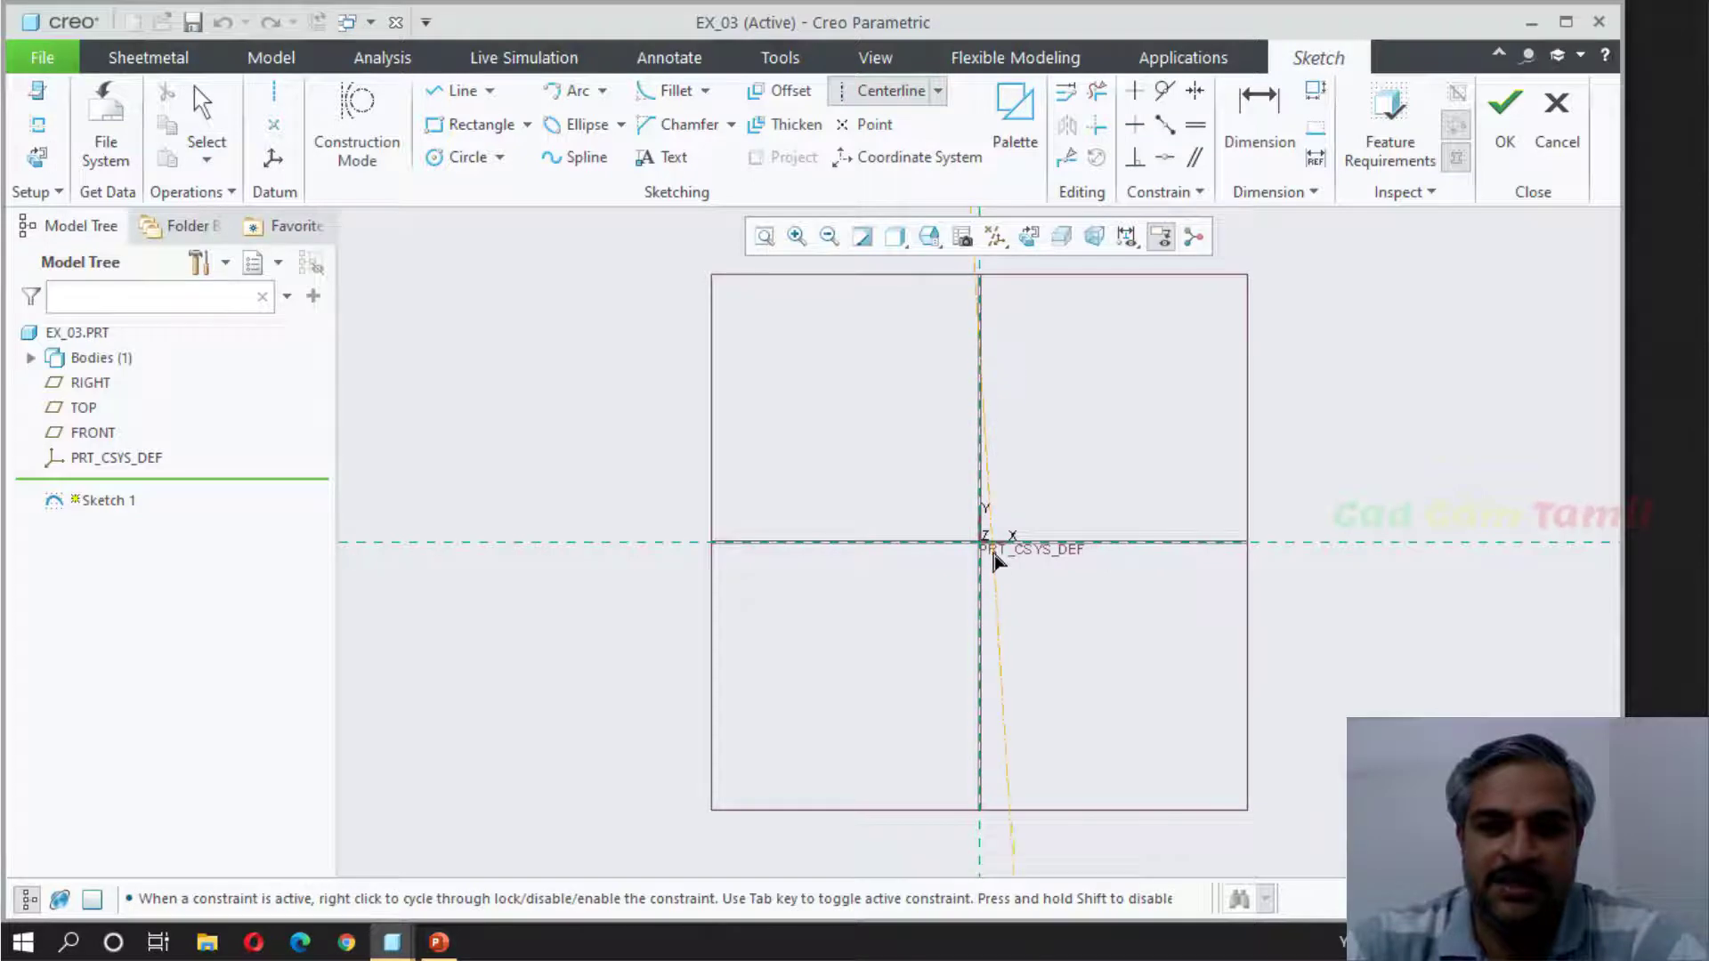
{"action": "left_click", "coordinate": [981, 576]}
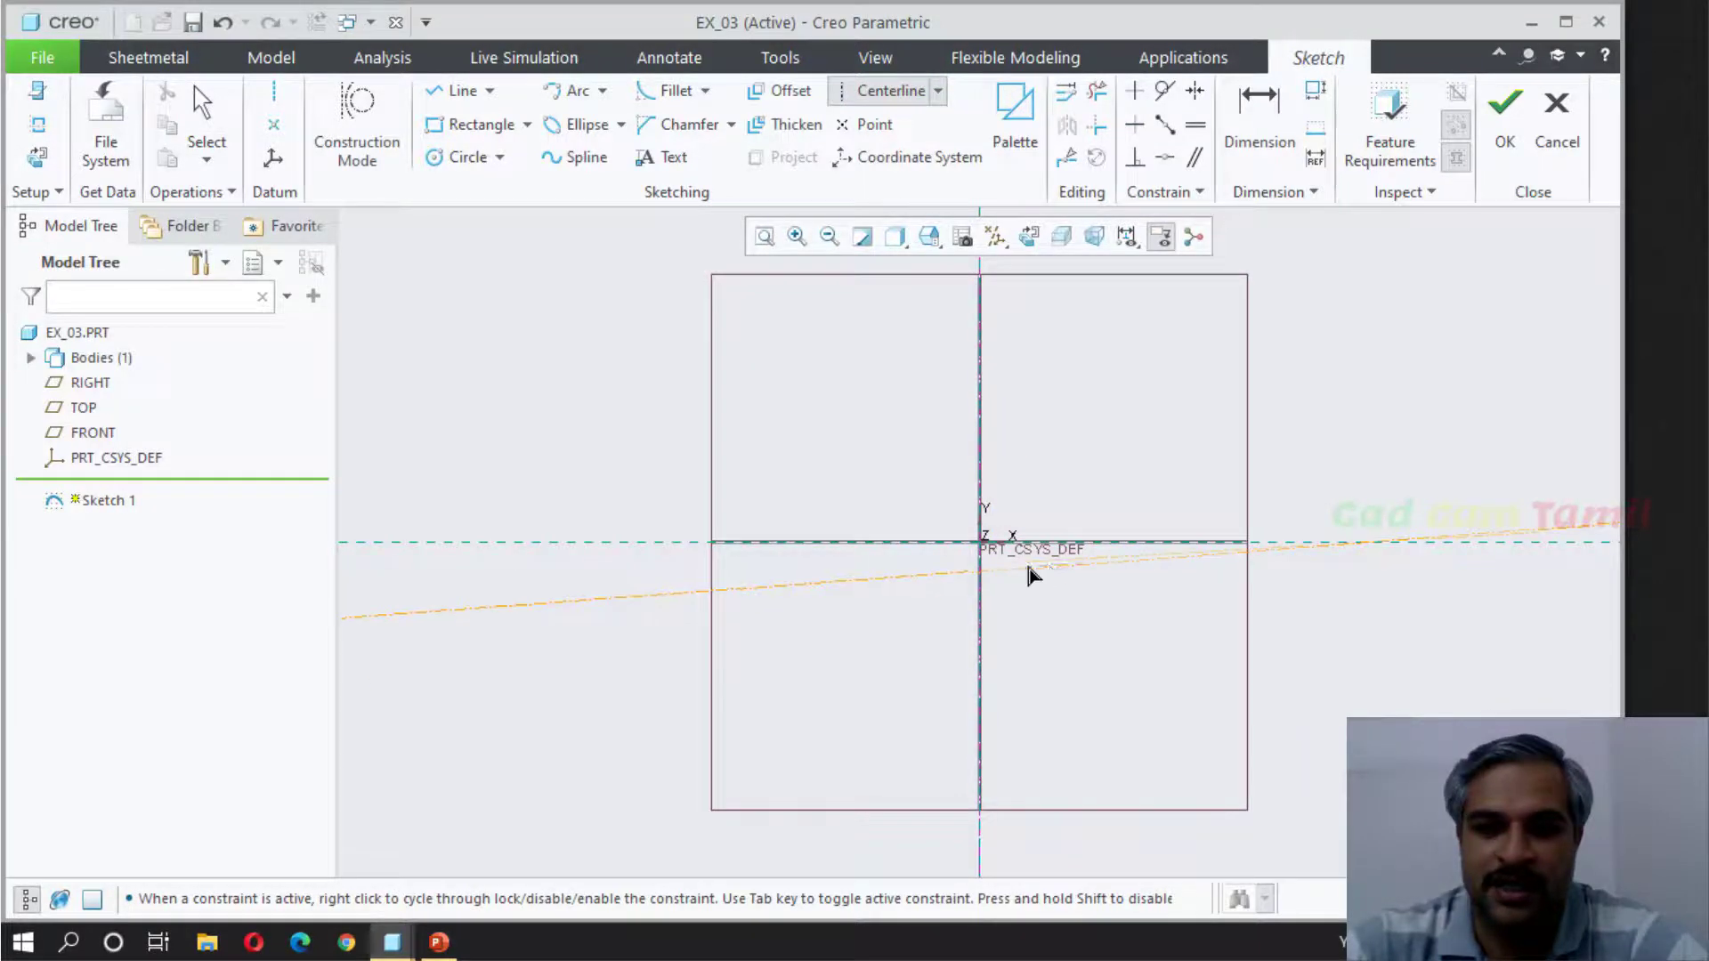
{"action": "left_click", "coordinate": [935, 552]}
{"action": "middle_click", "coordinate": [853, 468]}
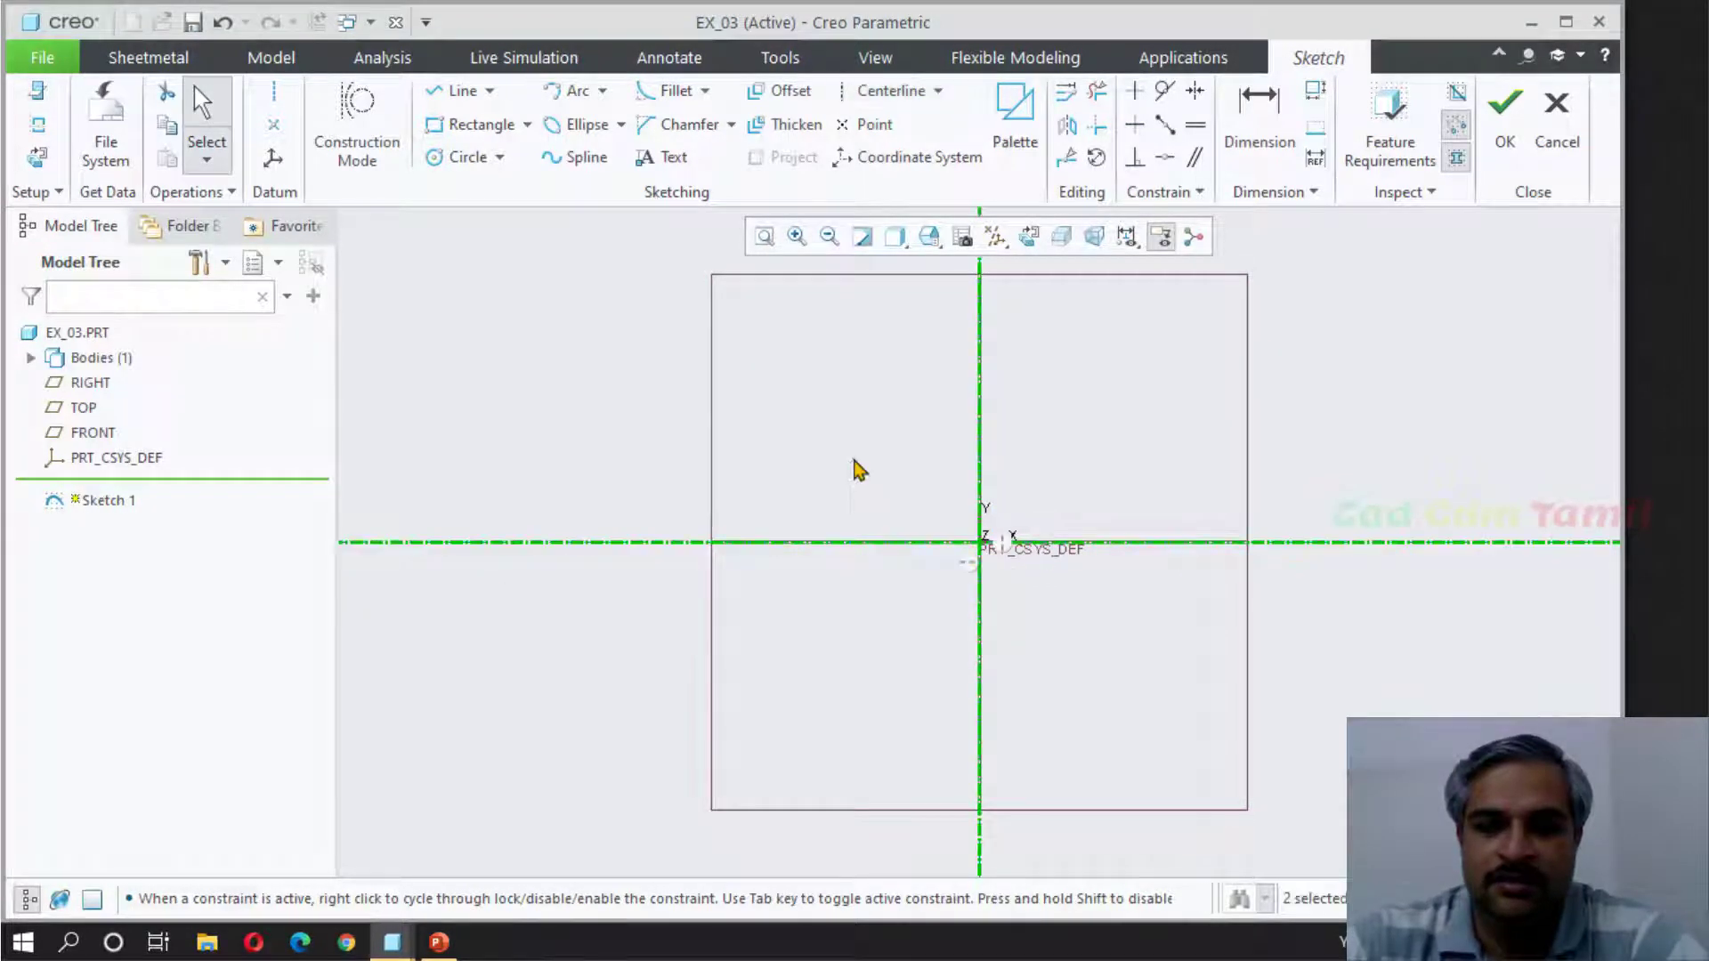
Step: Sketch an open-bottomed U profile about 216 mm wide with equal legs about 134 mm long, its web on the horizontal centerline
{"action": "left_click", "coordinate": [448, 97]}
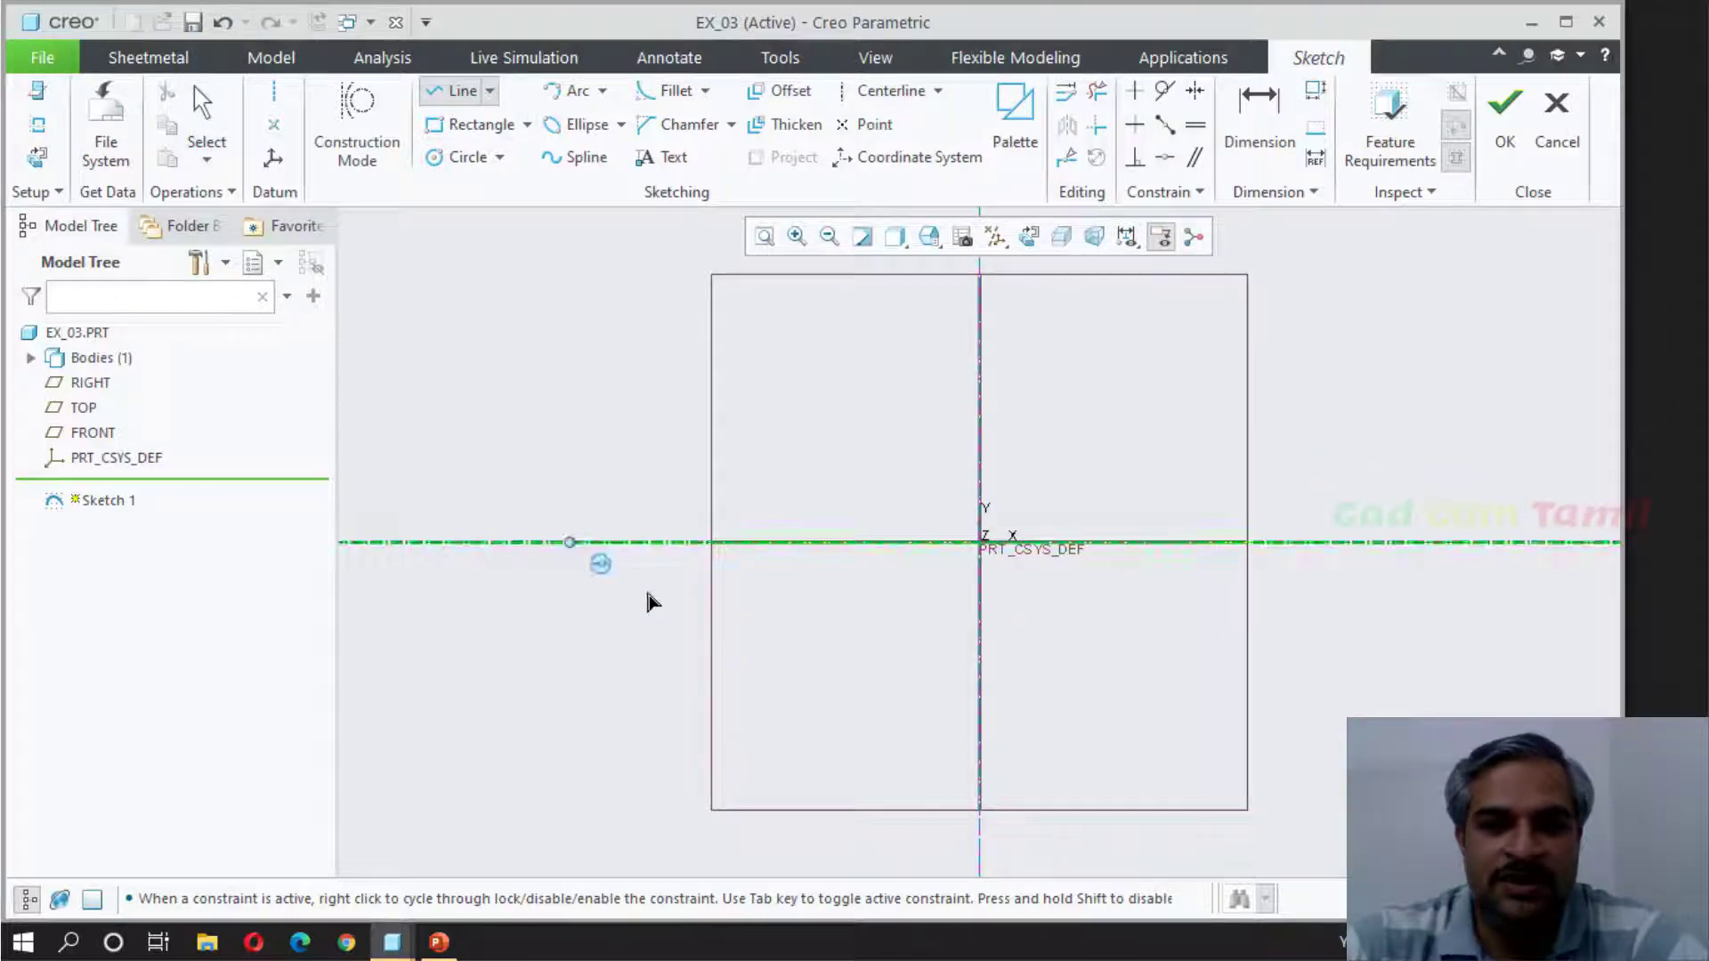
{"action": "left_click", "coordinate": [865, 683]}
{"action": "left_click", "coordinate": [865, 541]}
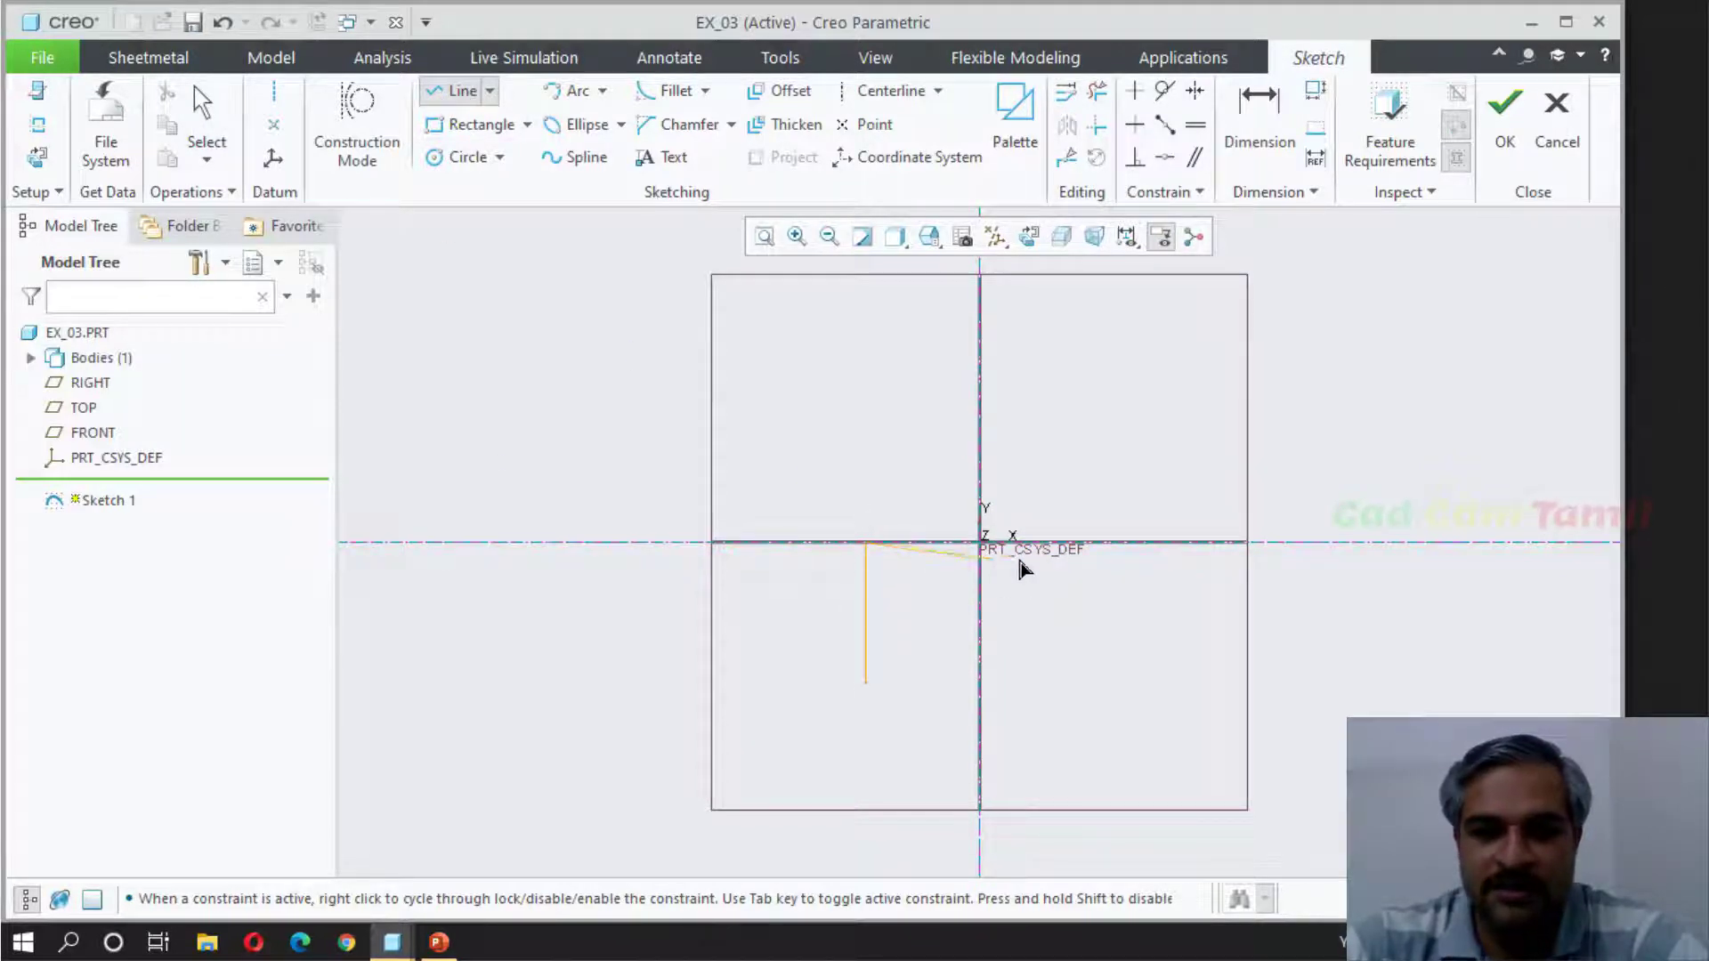
{"action": "left_click", "coordinate": [1095, 543]}
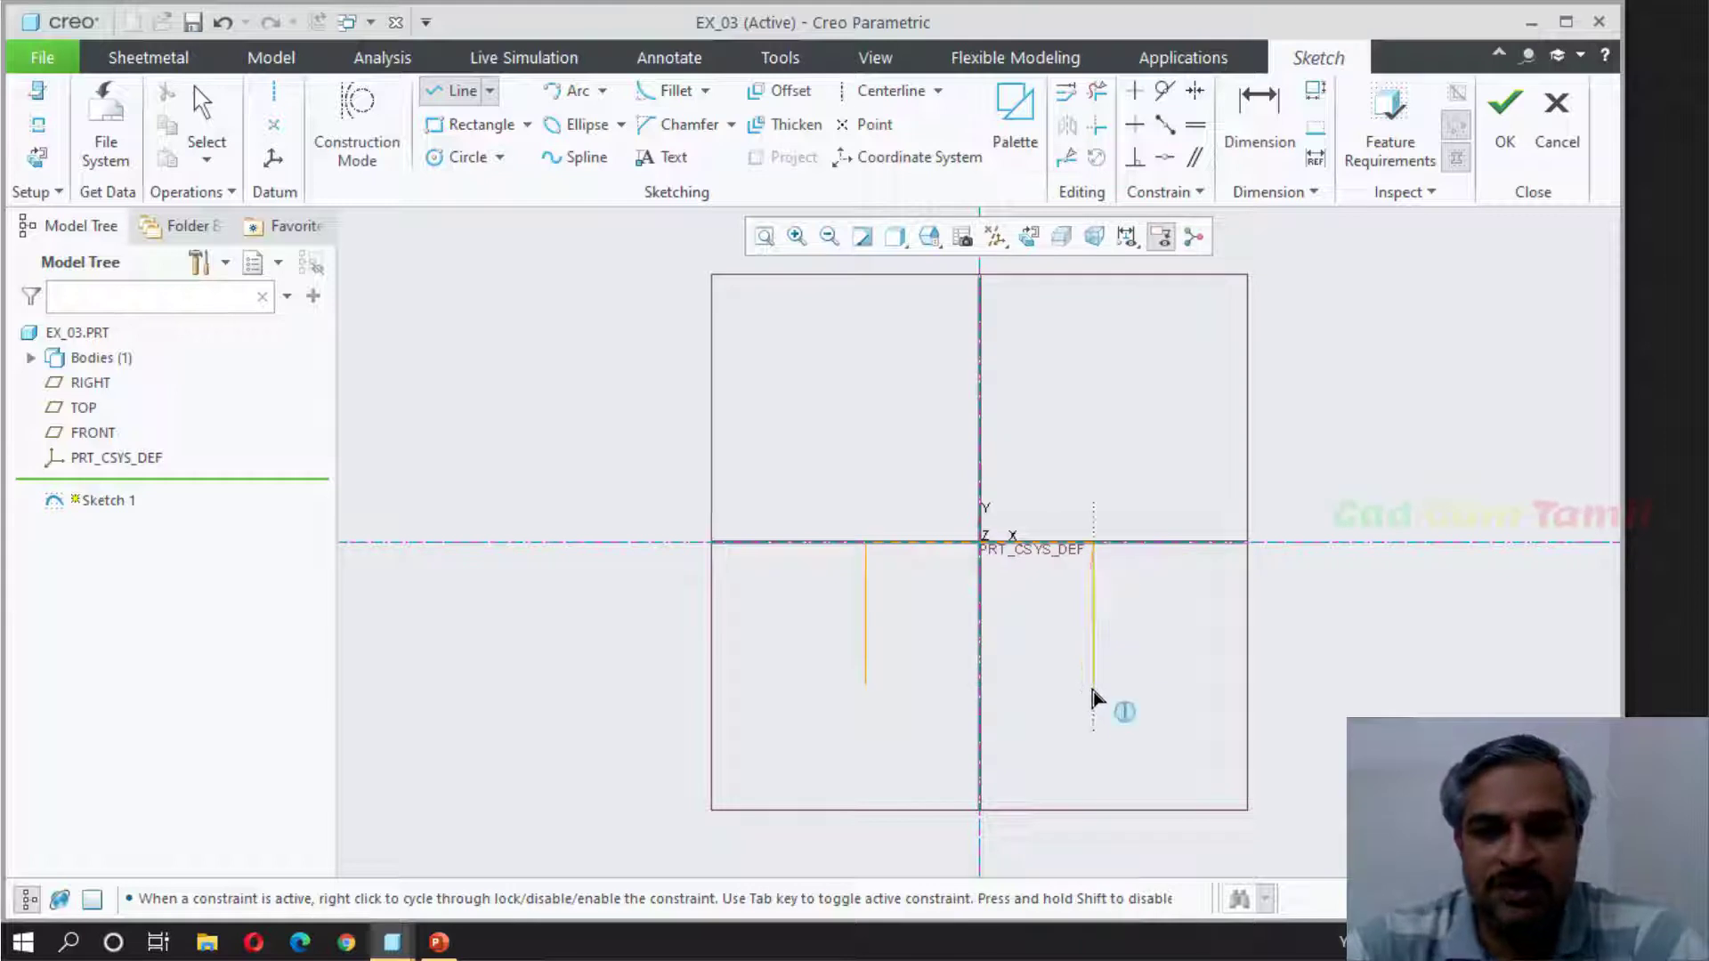
{"action": "left_click", "coordinate": [1095, 683]}
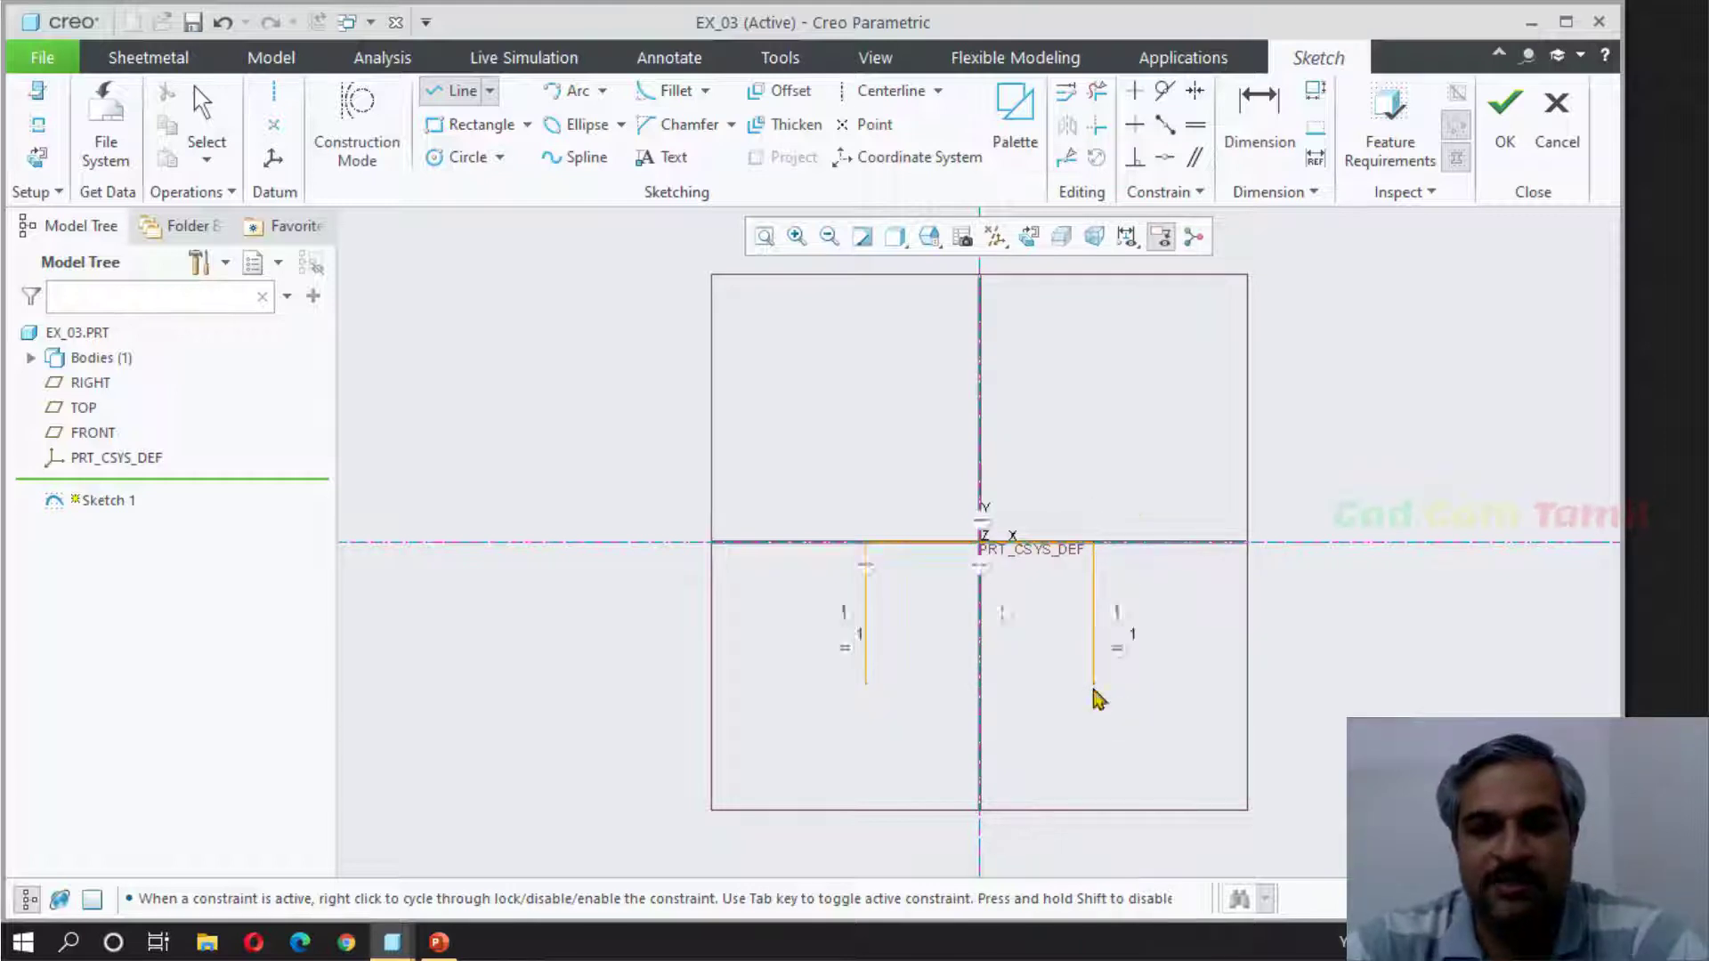
{"action": "middle_click", "coordinate": [1179, 470]}
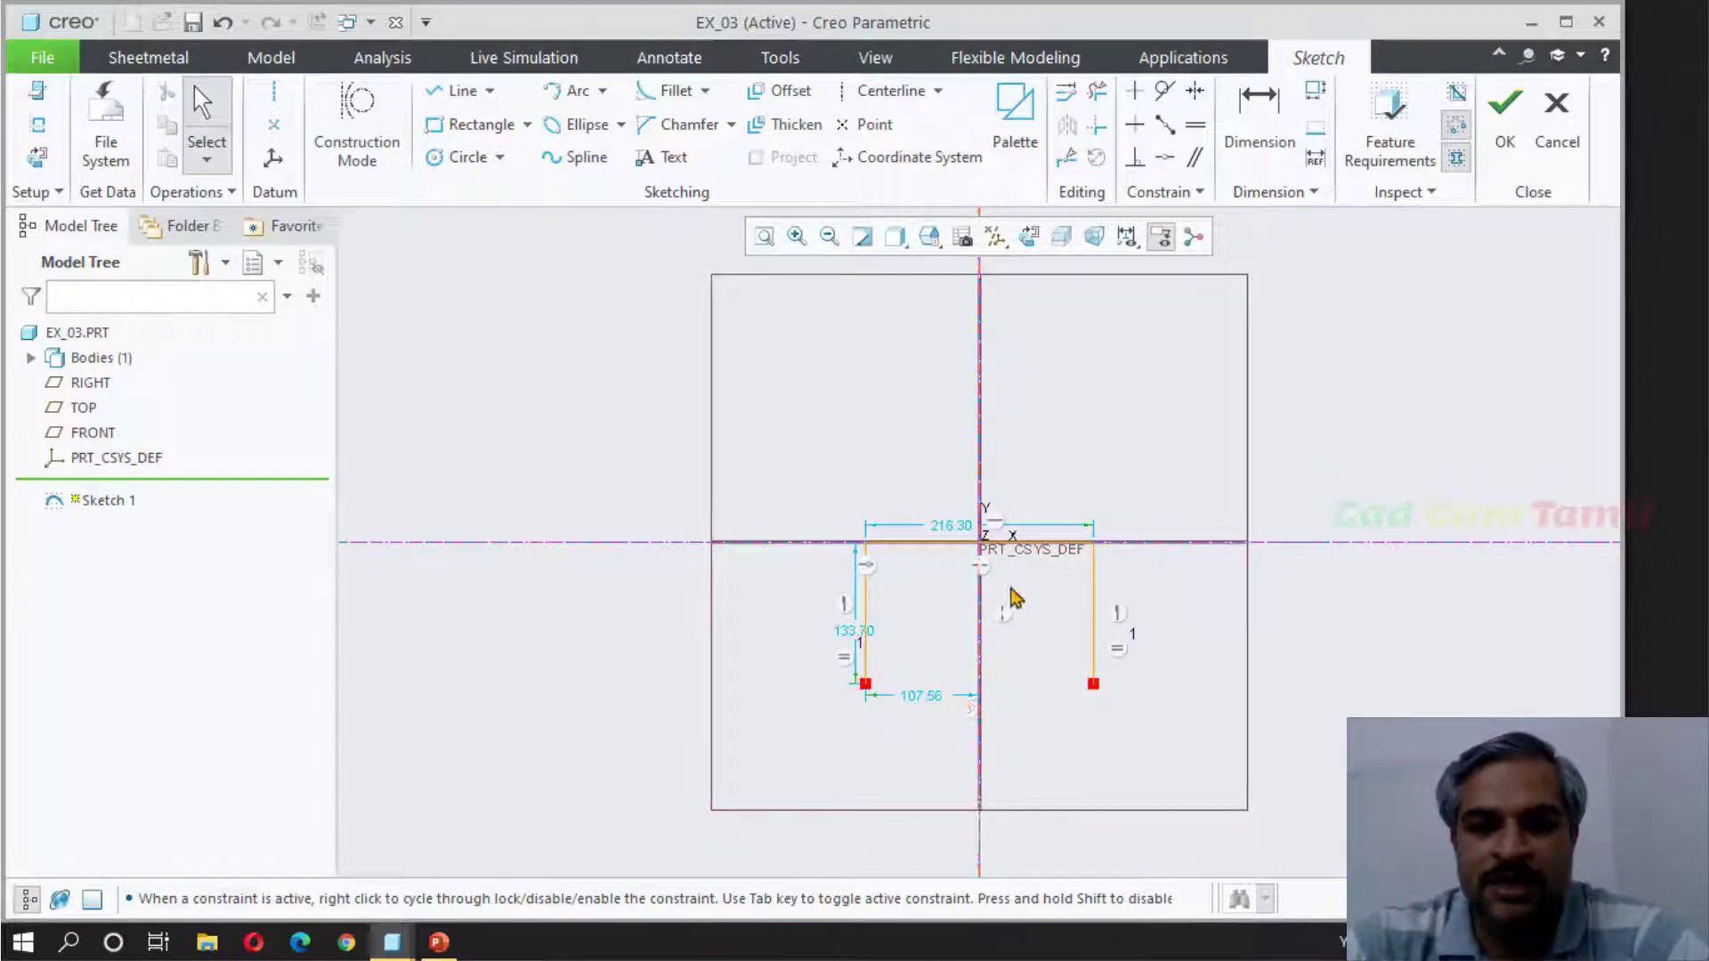
Step: Make the two upper corners of the U profile symmetric about the vertical centerline
{"action": "left_click", "coordinate": [1193, 93]}
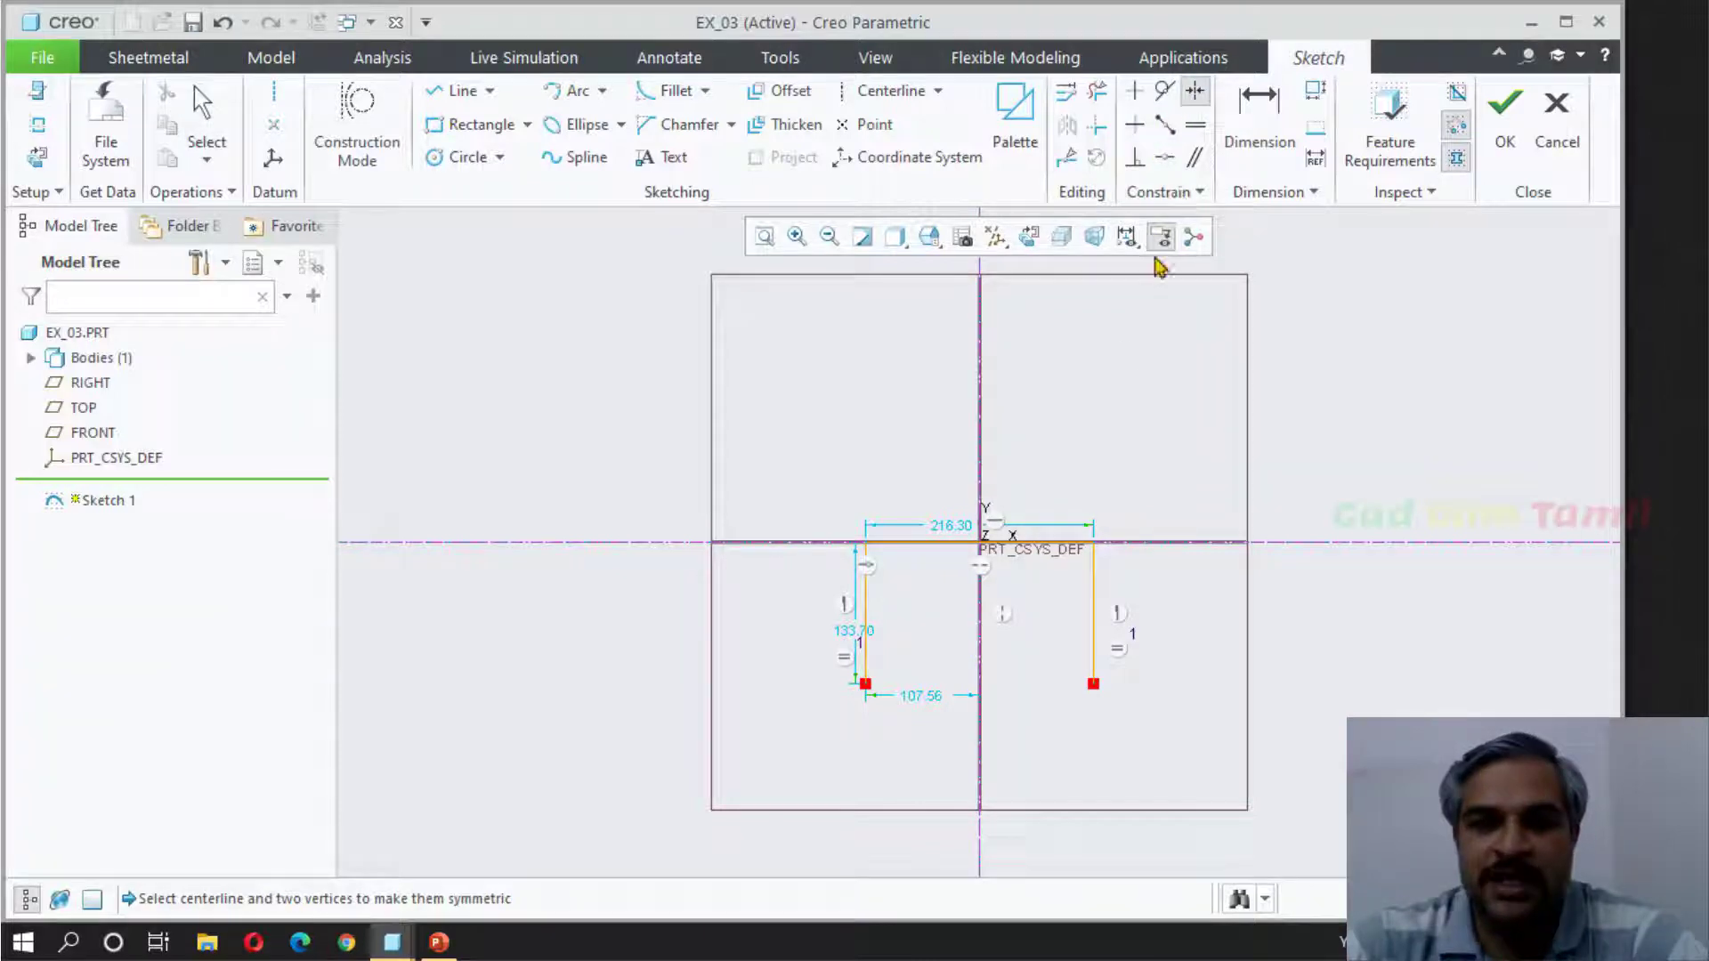
{"action": "left_click", "coordinate": [980, 456]}
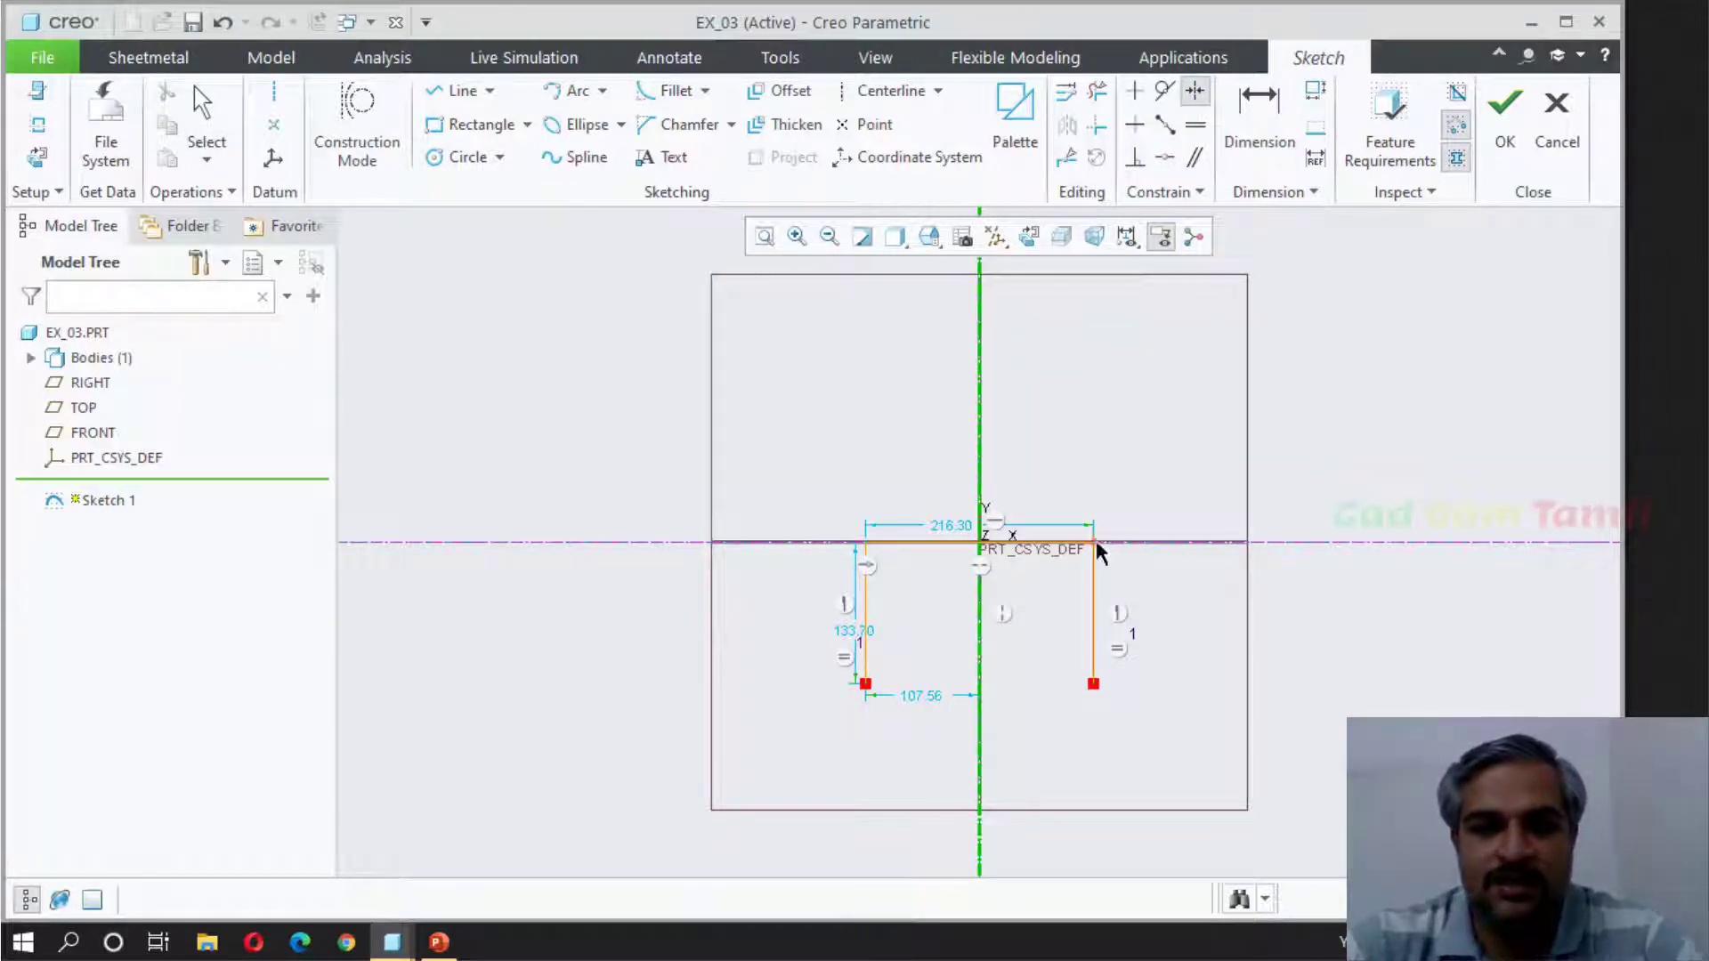
{"action": "left_click", "coordinate": [870, 545]}
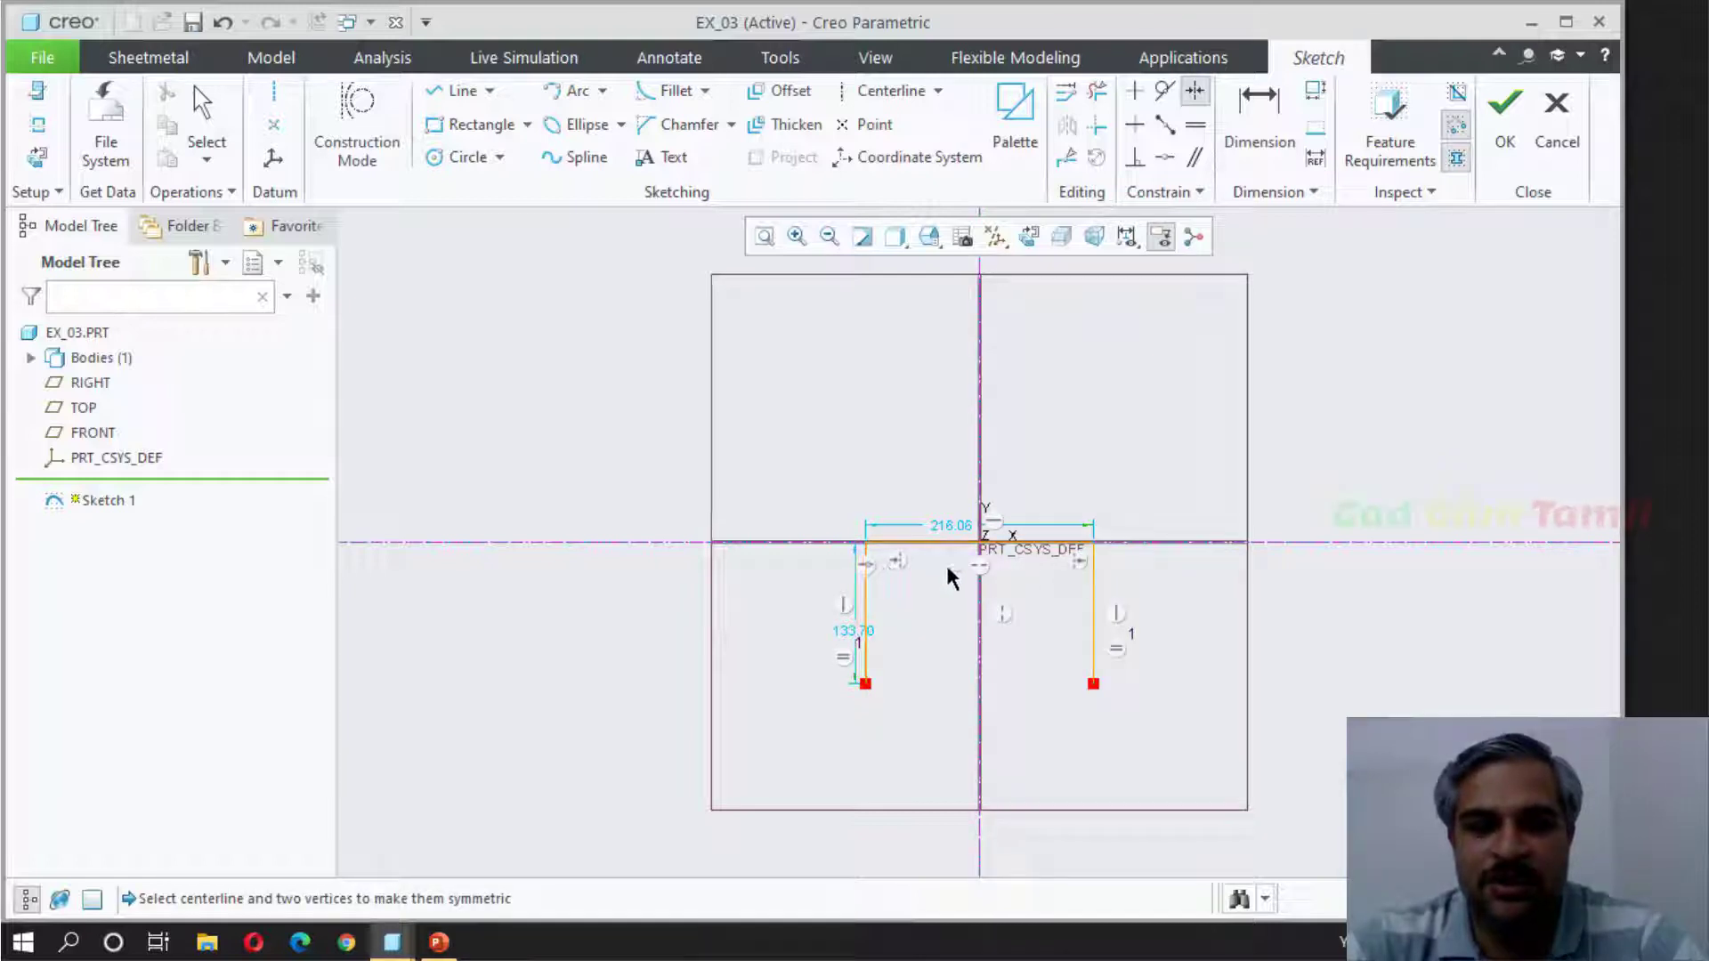
{"action": "middle_click", "coordinate": [1072, 429]}
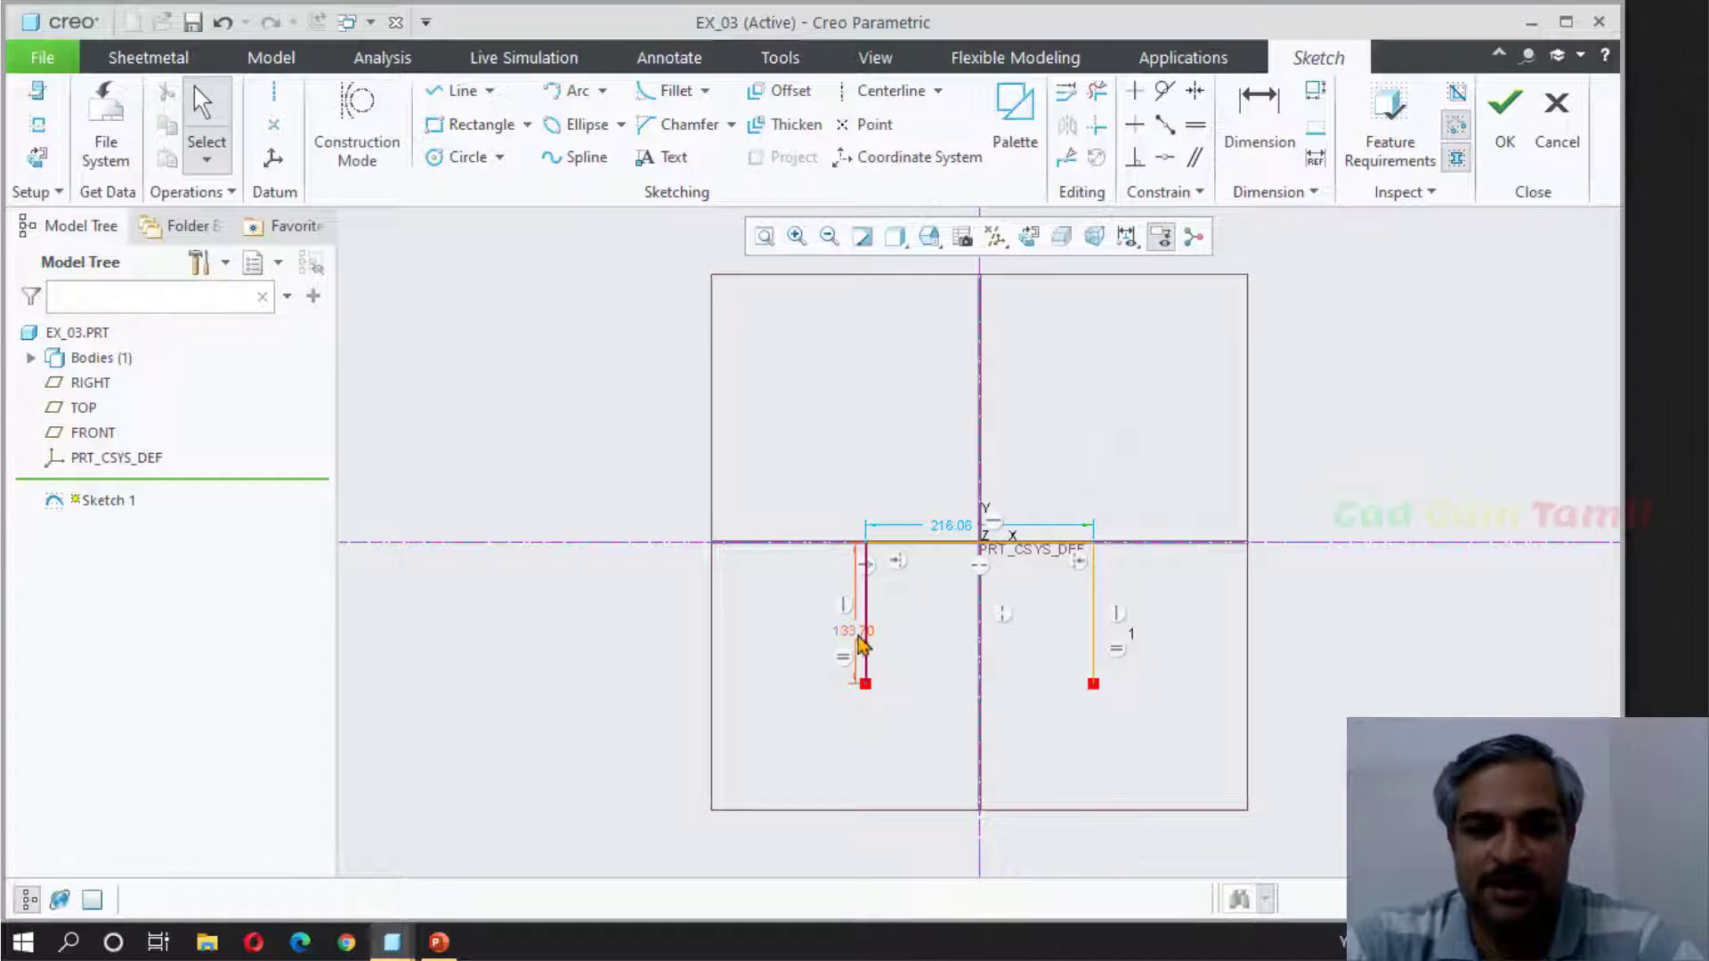
Step: Set the U profile's leg length to 12.50 mm and its width to 10.00 mm, modifying both dimensions together
{"action": "left_click_drag", "start_coordinate": [855, 632], "coordinate": [783, 599]}
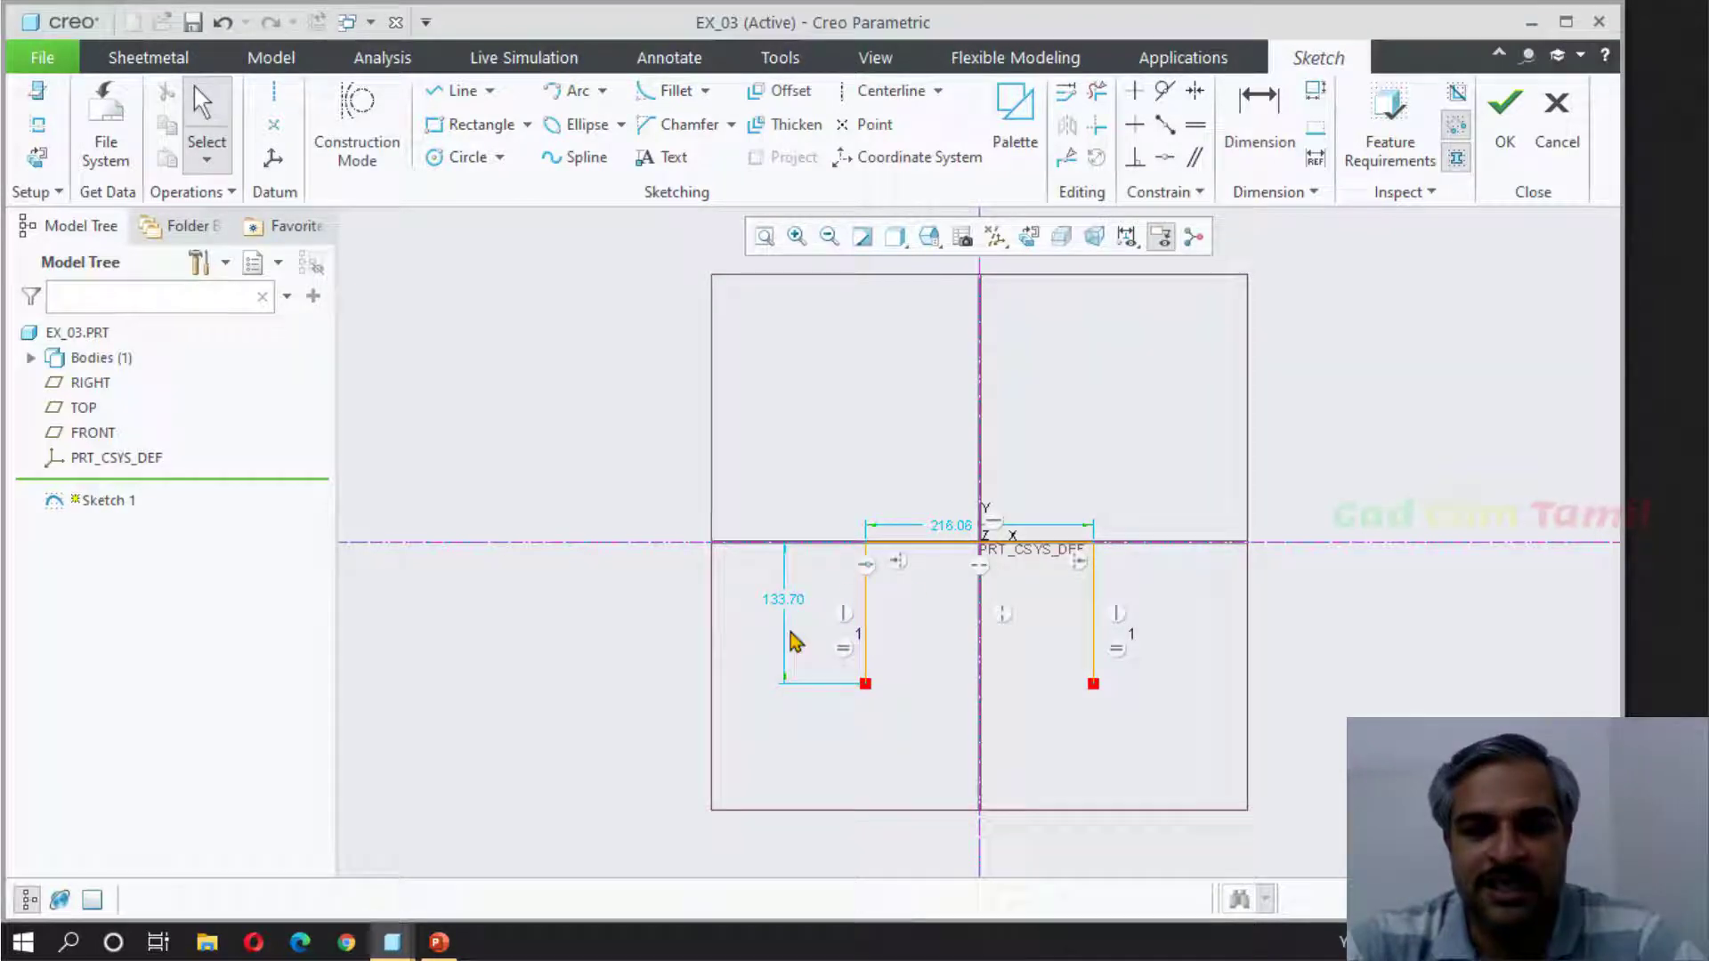
{"action": "left_click_drag", "start_coordinate": [669, 438], "coordinate": [1257, 814]}
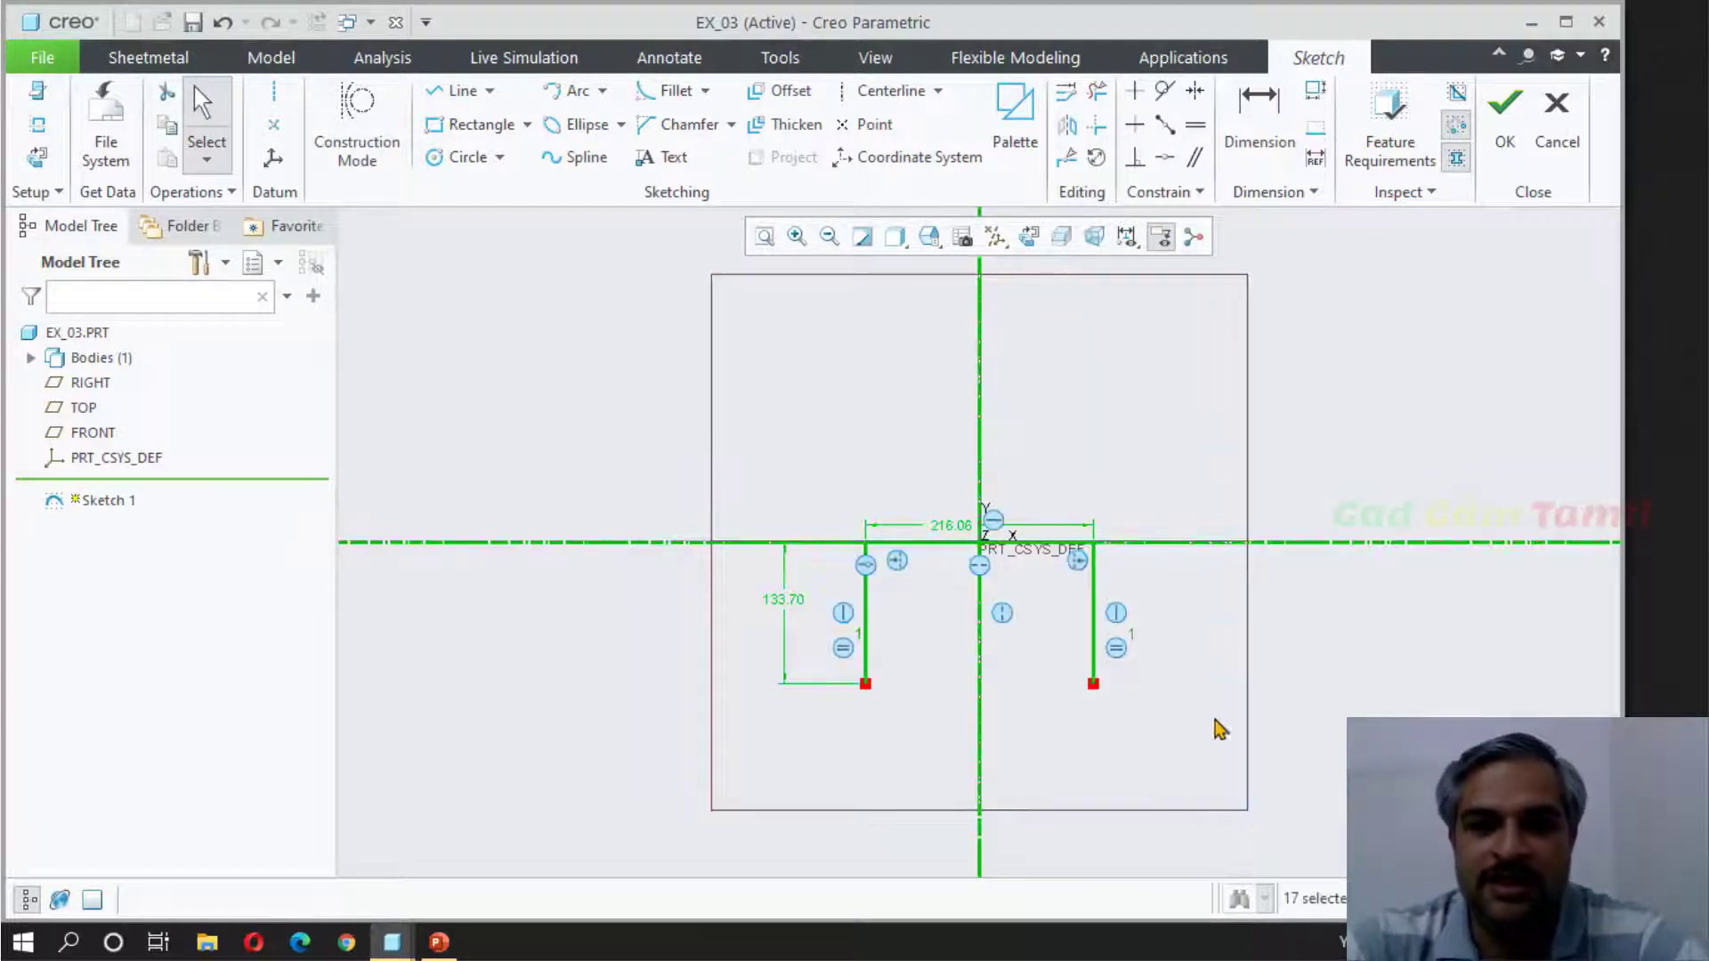
{"action": "left_click", "coordinate": [1065, 92]}
{"action": "left_click", "coordinate": [1394, 546]}
{"action": "left_click", "coordinate": [1545, 399]}
{"action": "double_click", "coordinate": [1520, 402]}
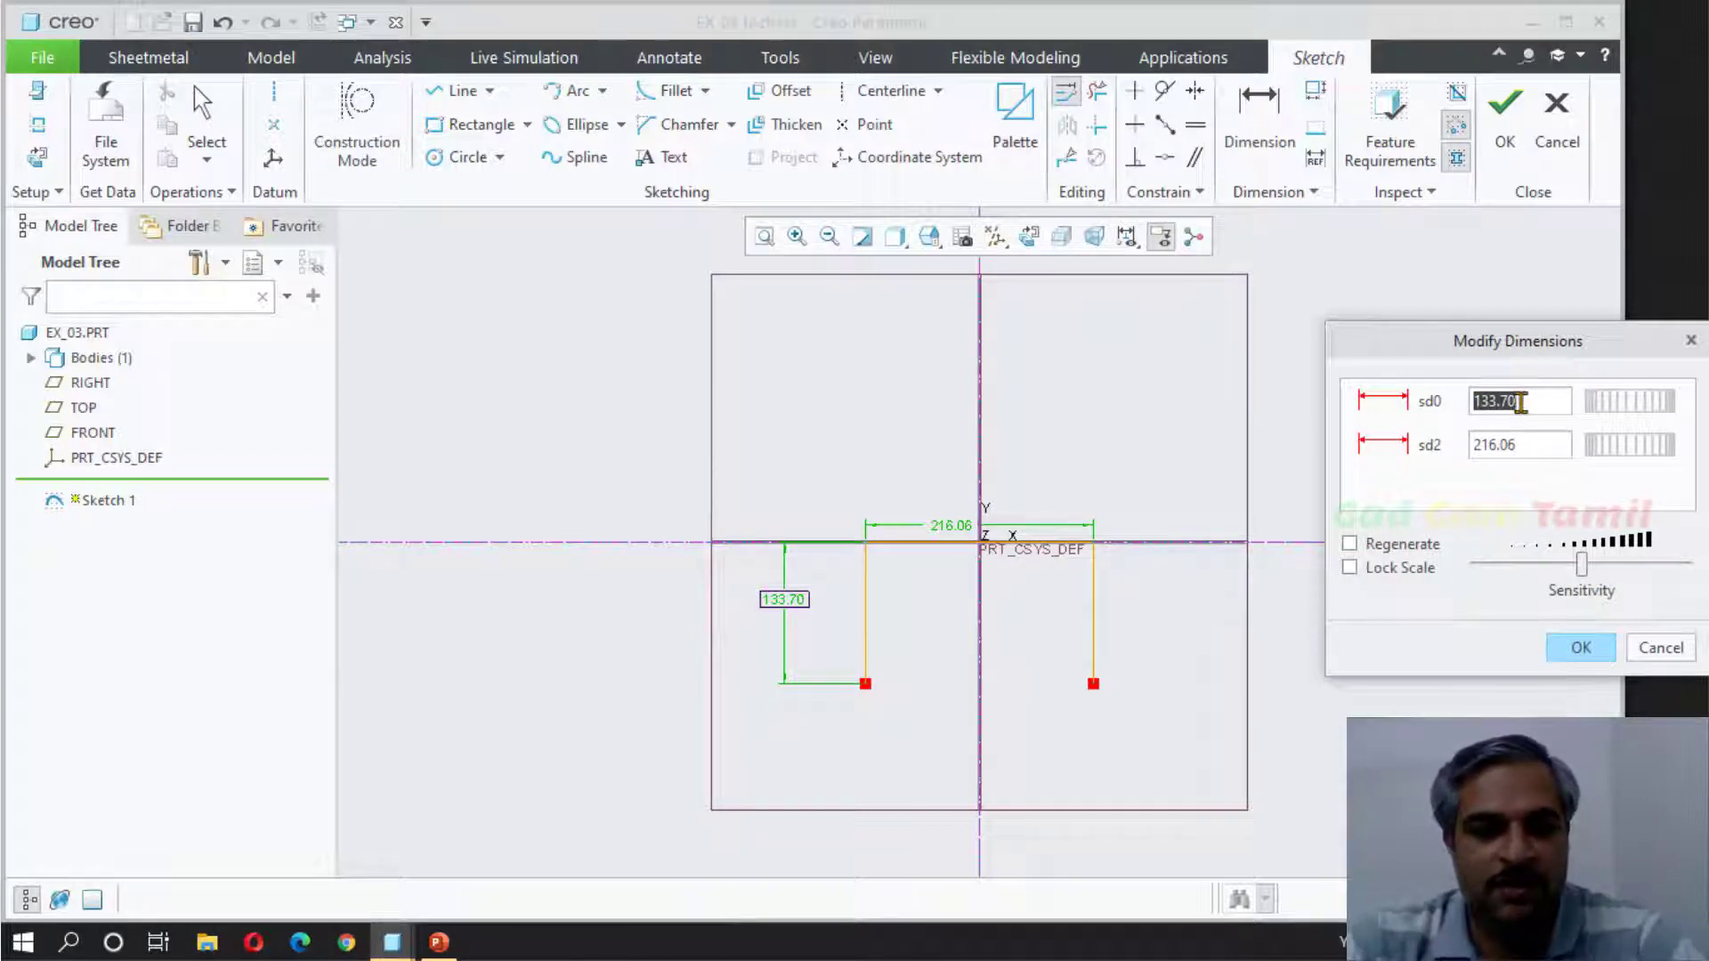
{"action": "type", "text": "12.50"}
{"action": "key", "text": "Return"}
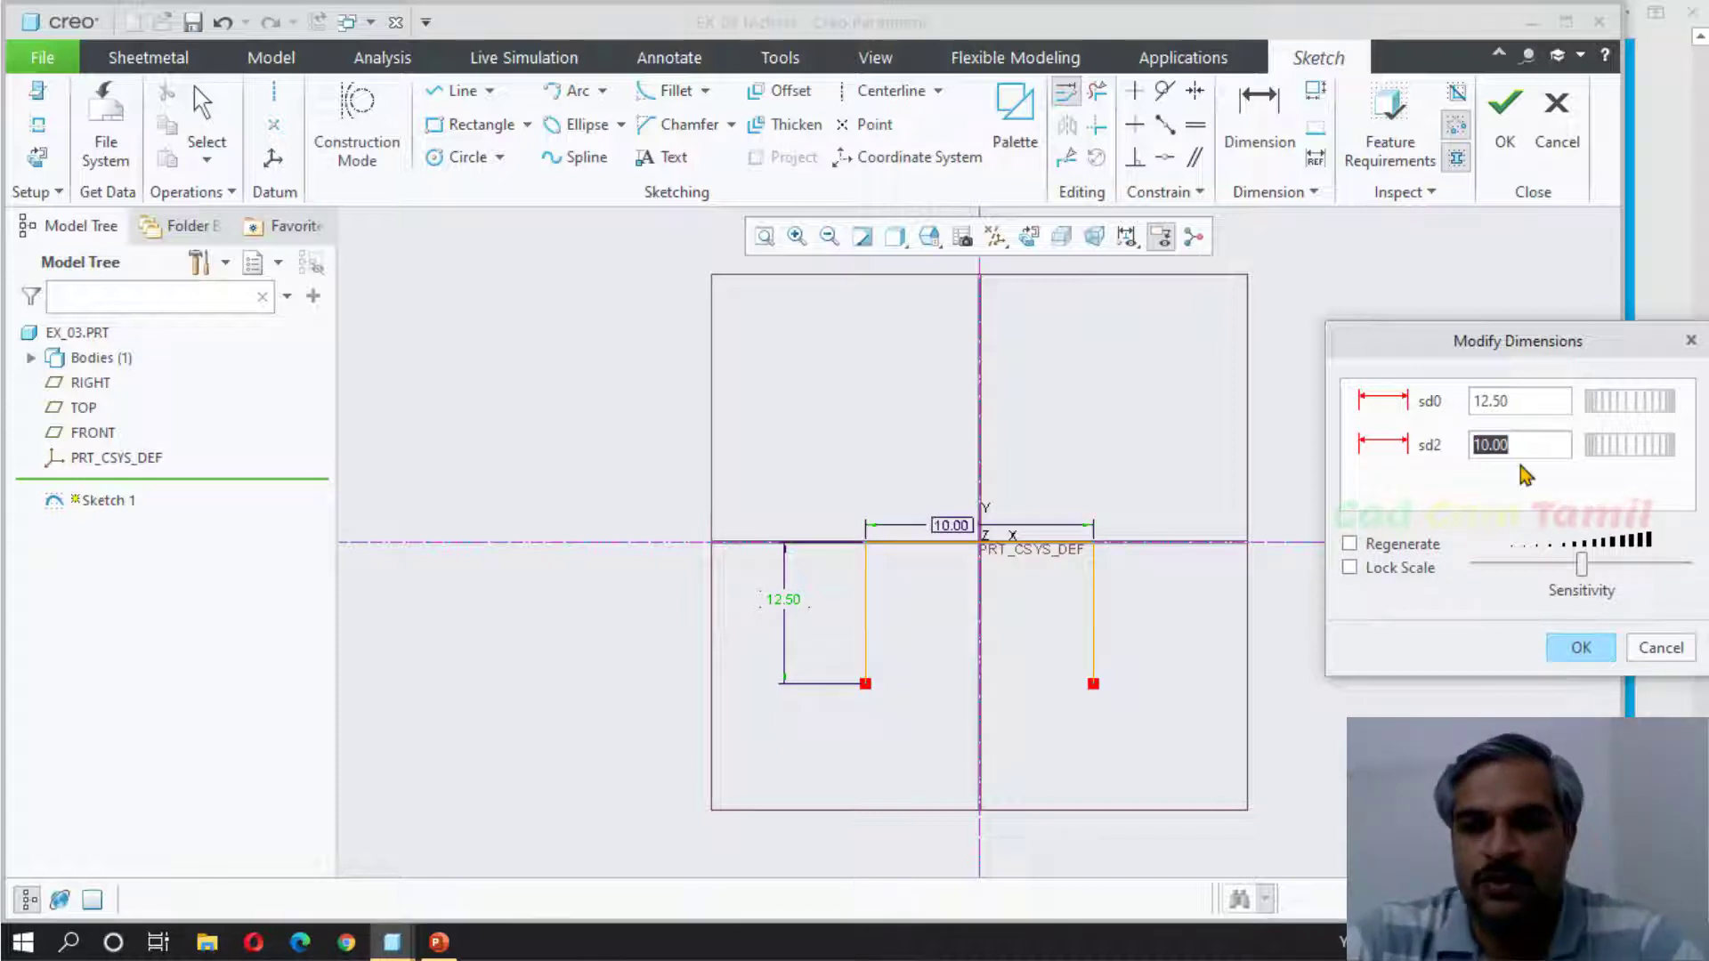
{"action": "left_click", "coordinate": [1576, 652]}
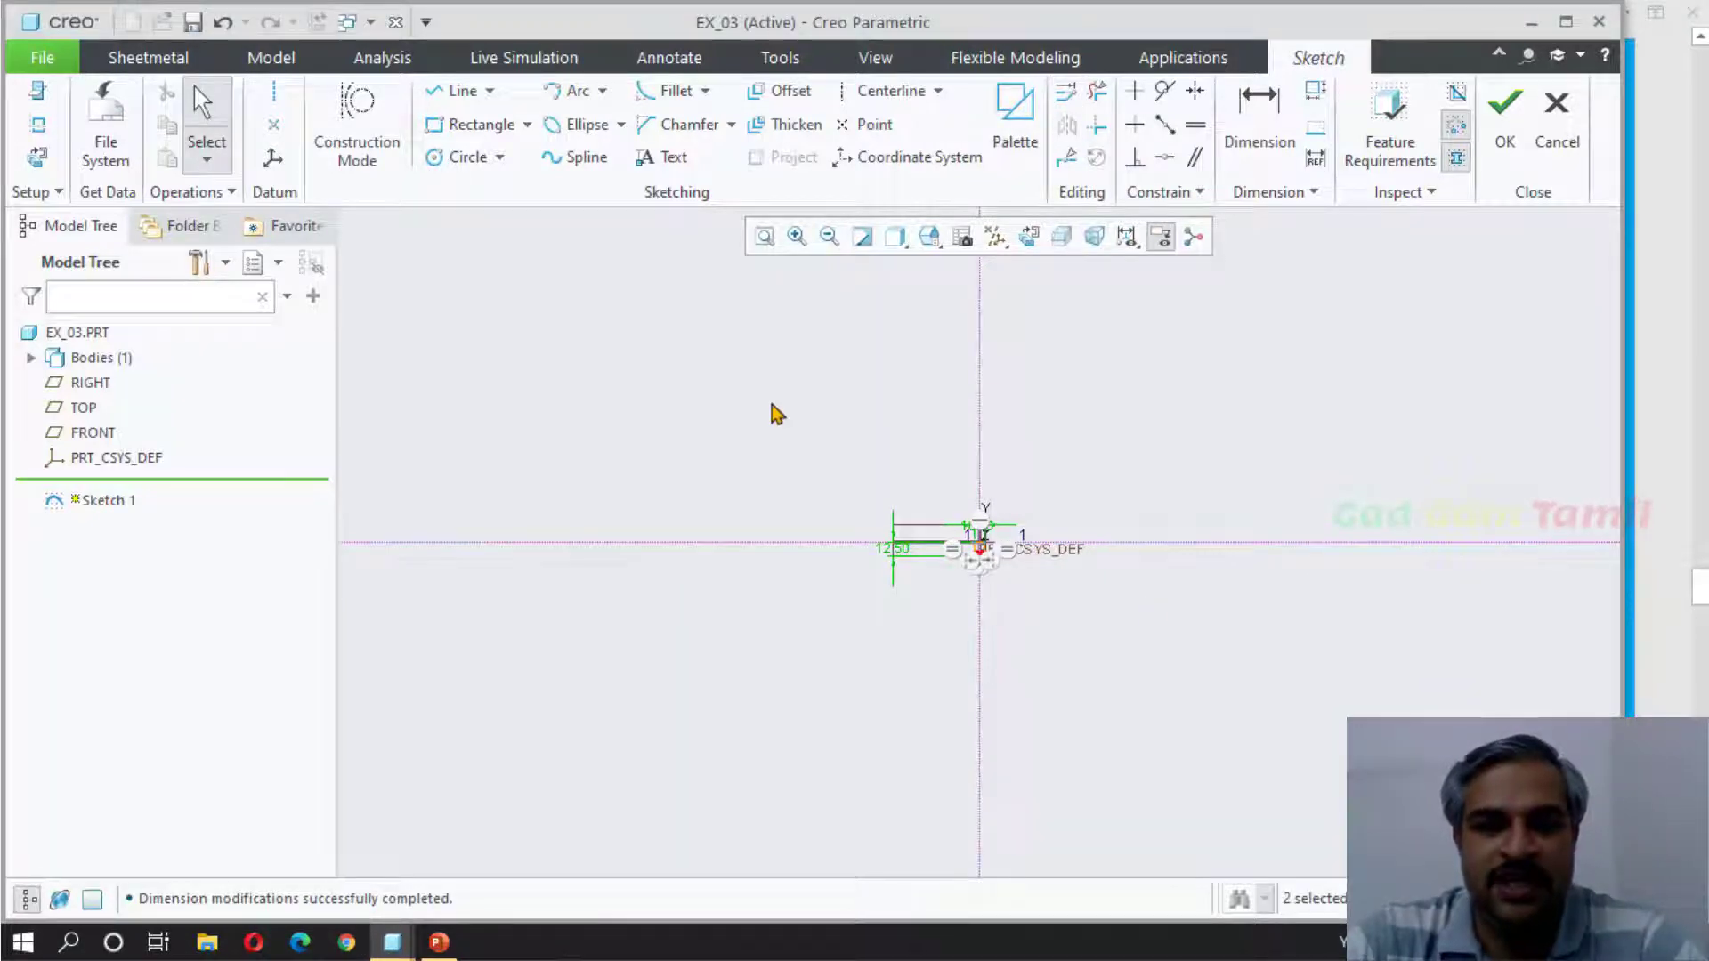
Step: Place the leg length and width dimensions close to the U profile, and finish the sketch in the default 3D orientation
{"action": "left_click", "coordinate": [763, 236]}
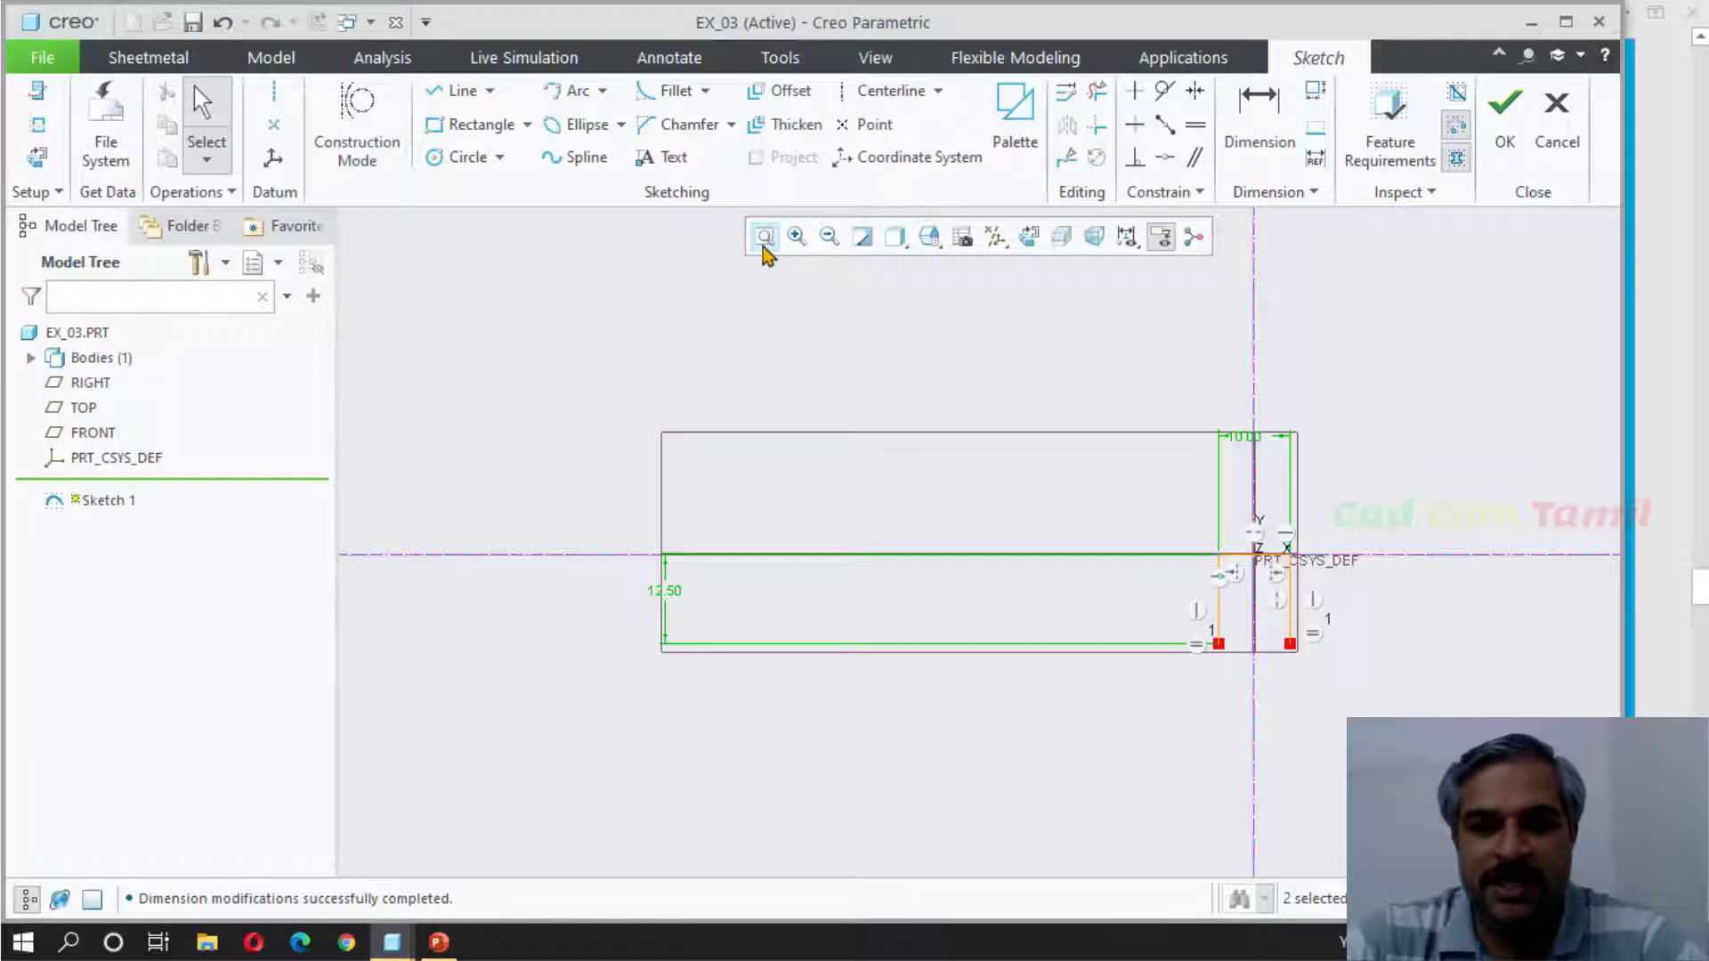
{"action": "left_click_drag", "start_coordinate": [674, 603], "coordinate": [1157, 621]}
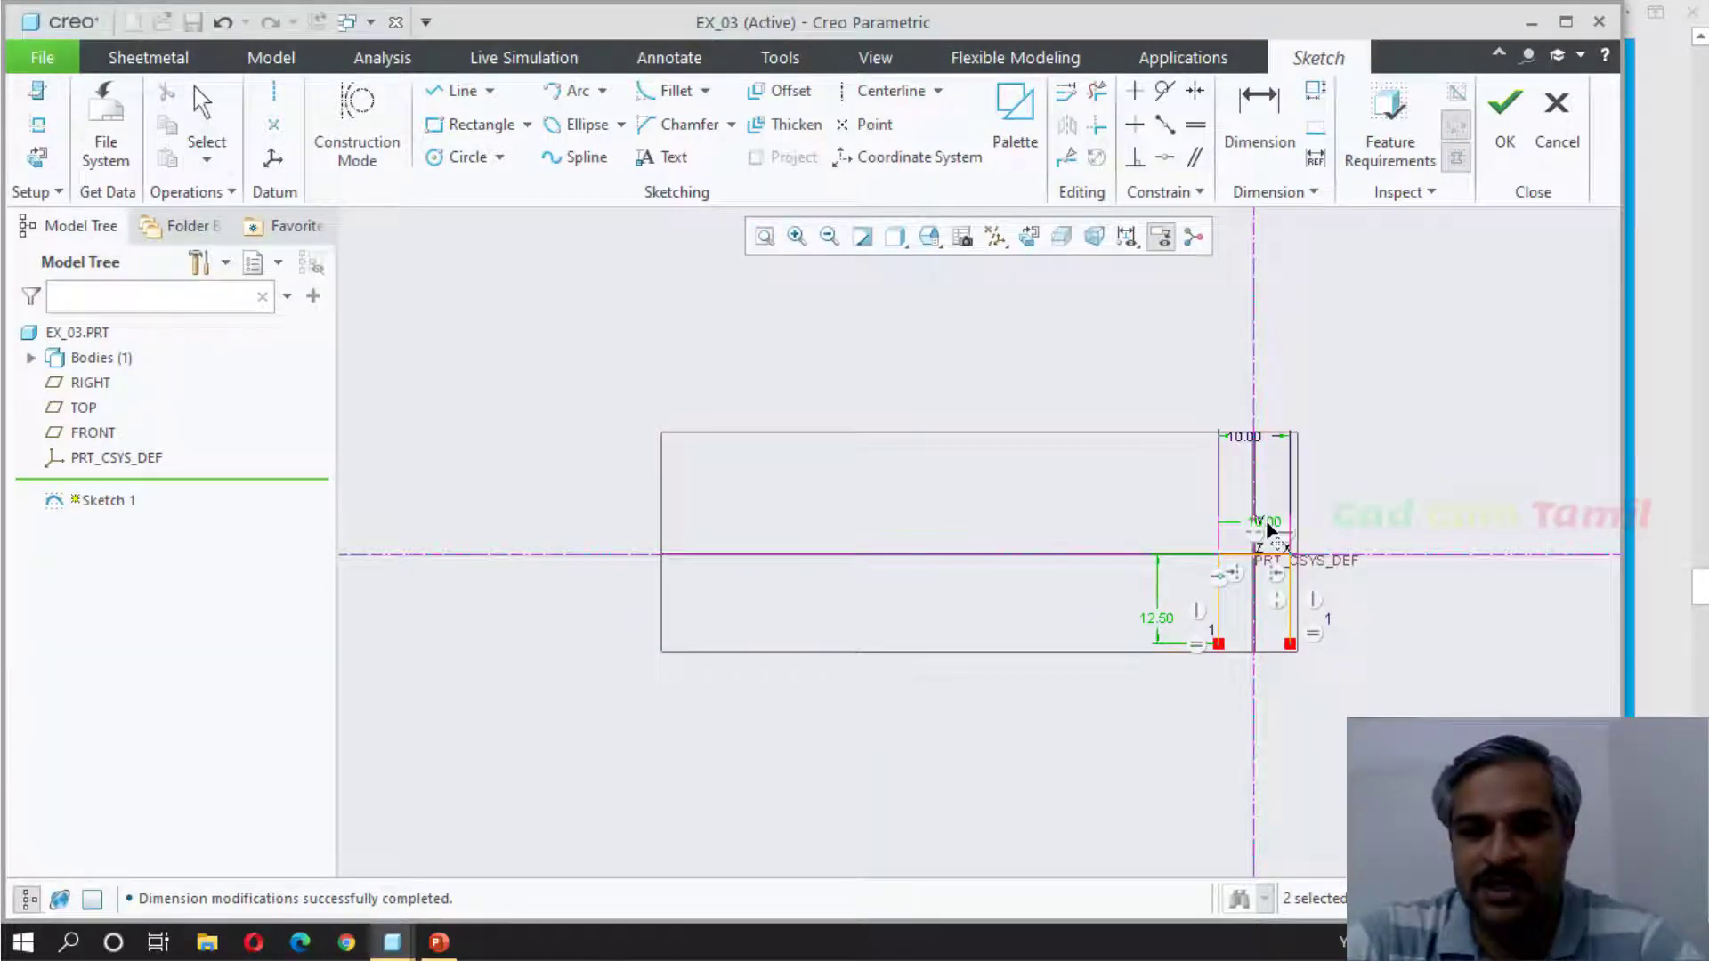
{"action": "left_click", "coordinate": [764, 236]}
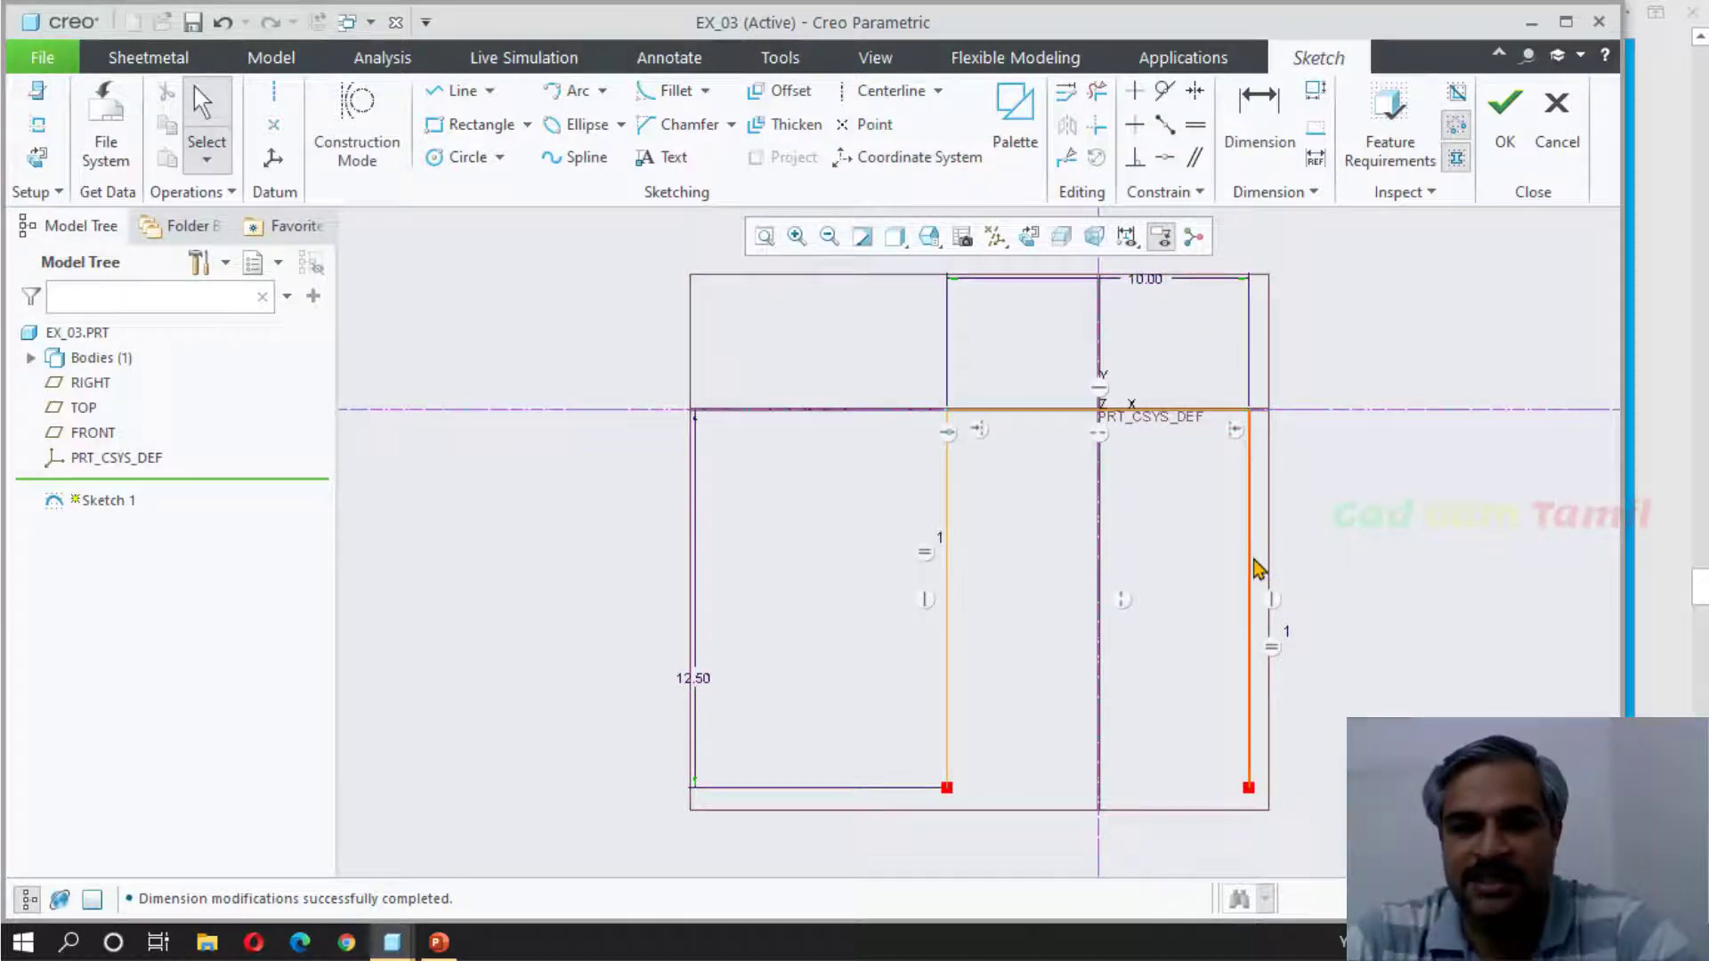
{"action": "left_click", "coordinate": [1504, 111]}
{"action": "key", "text": "ctrl+d"}
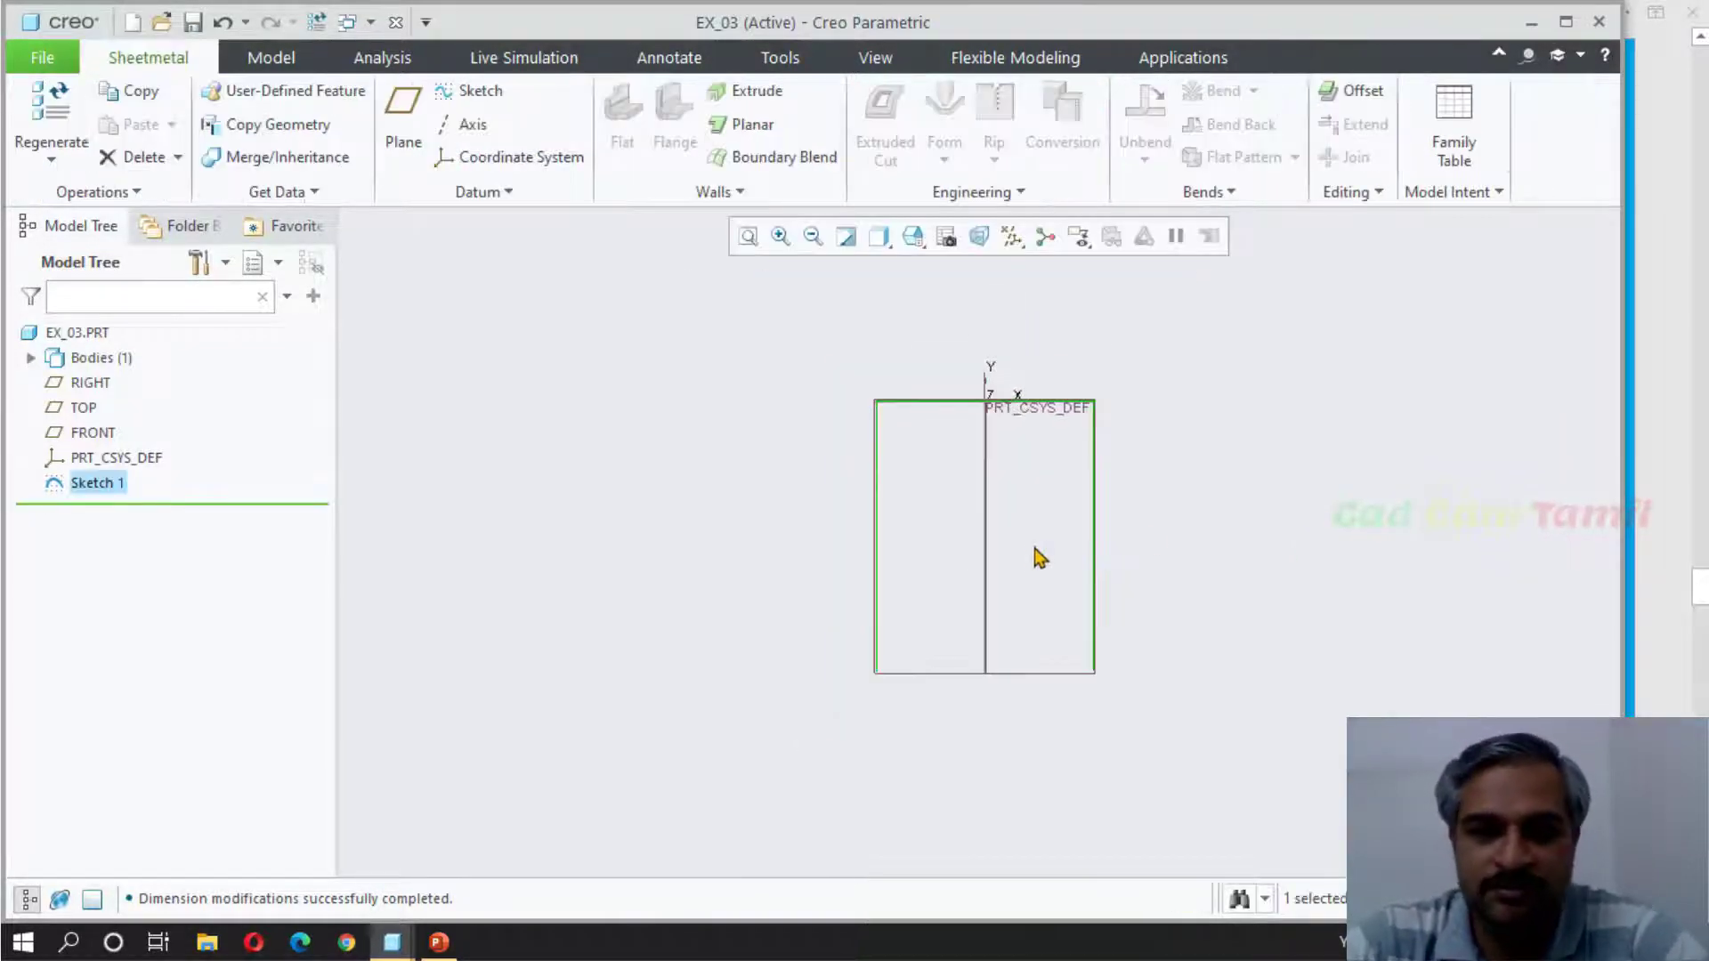
Step: Extrude the U profile as the first wall with a depth of 10 mm, flipped to the opposite side of the sketch plane
{"action": "left_click", "coordinate": [726, 100]}
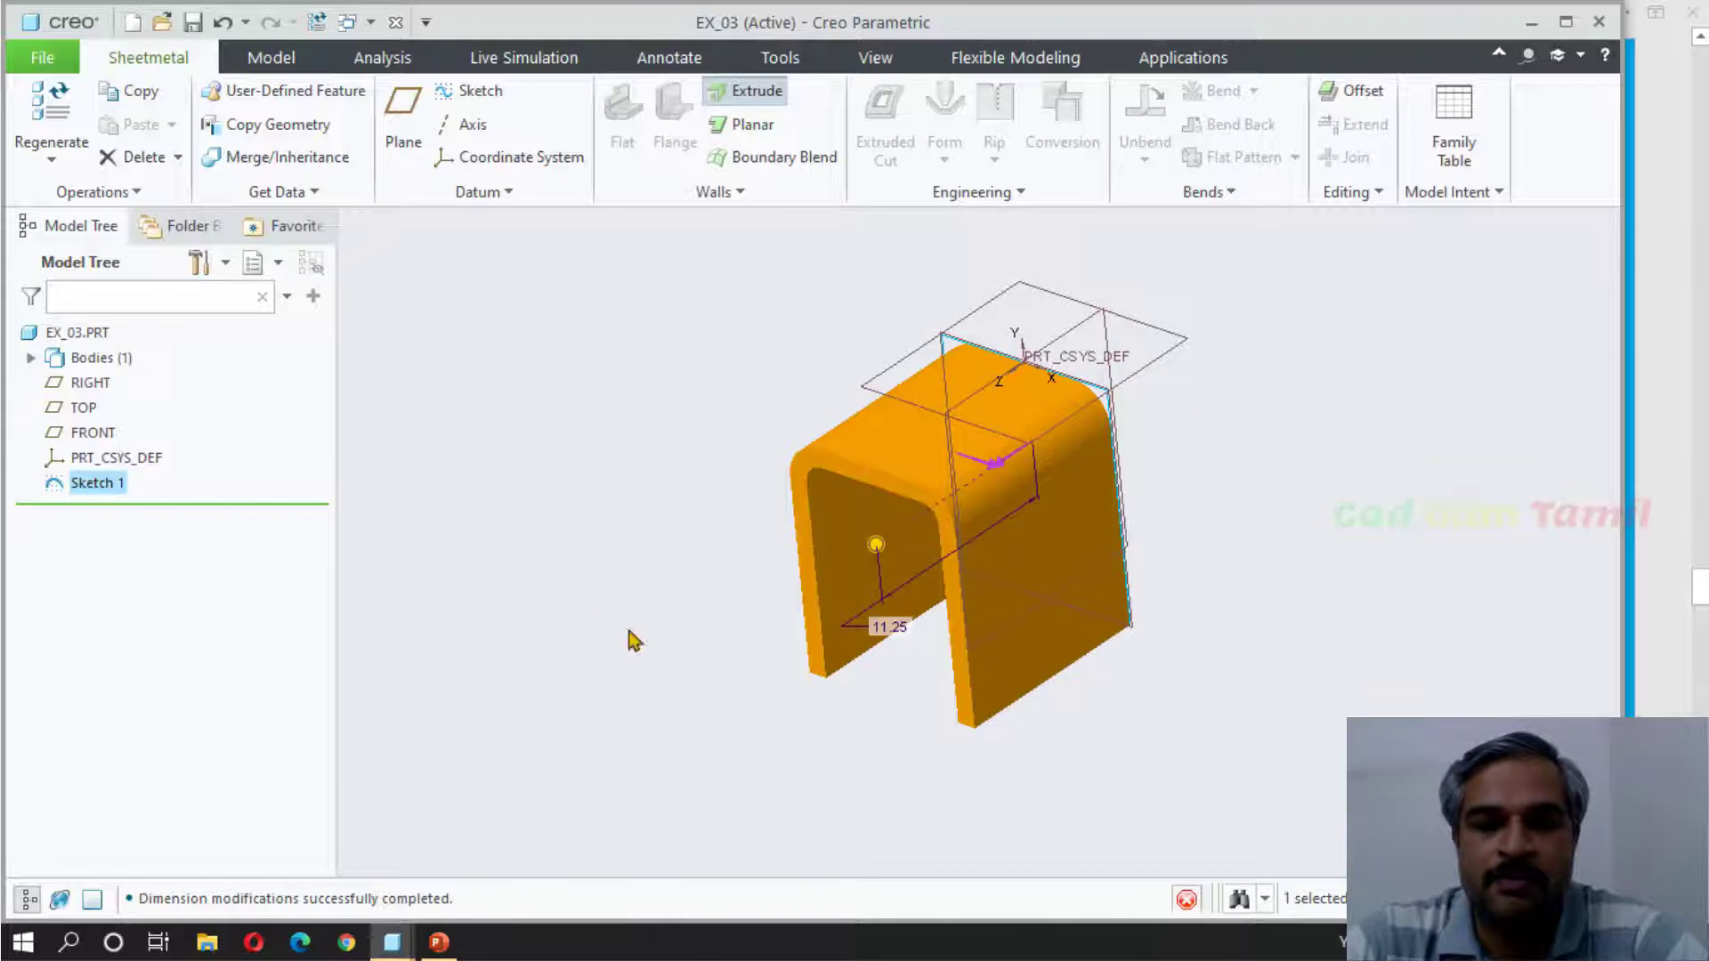
{"action": "left_click", "coordinate": [1005, 468]}
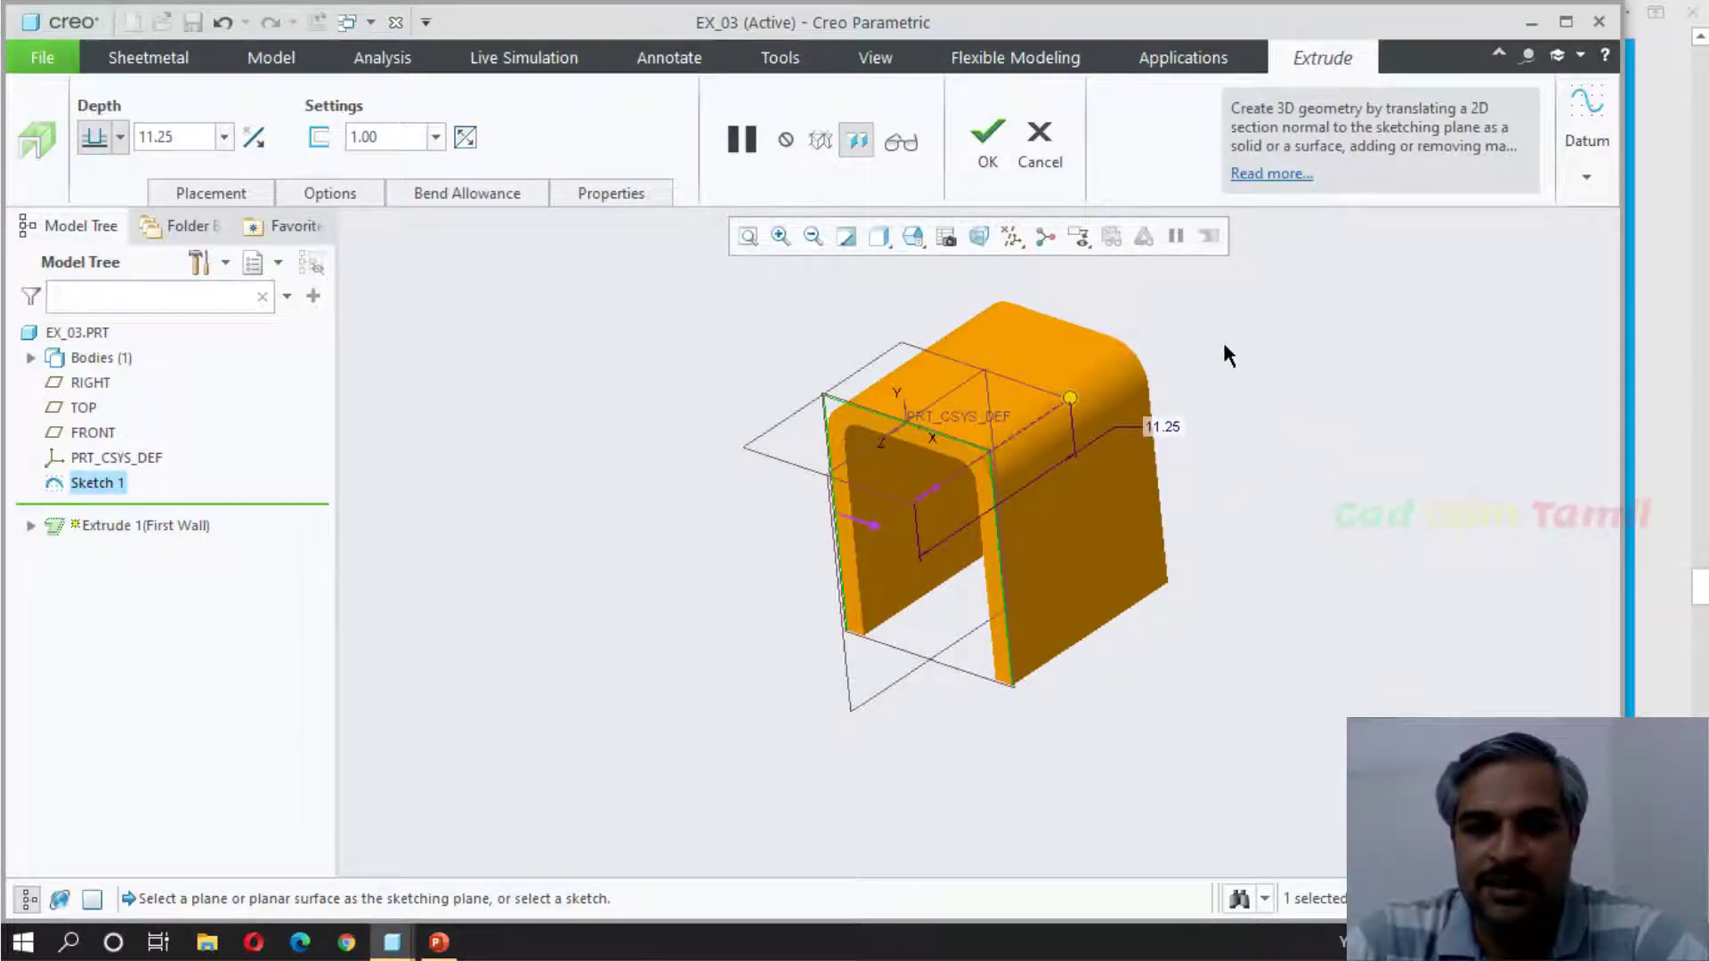
{"action": "double_click", "coordinate": [200, 143]}
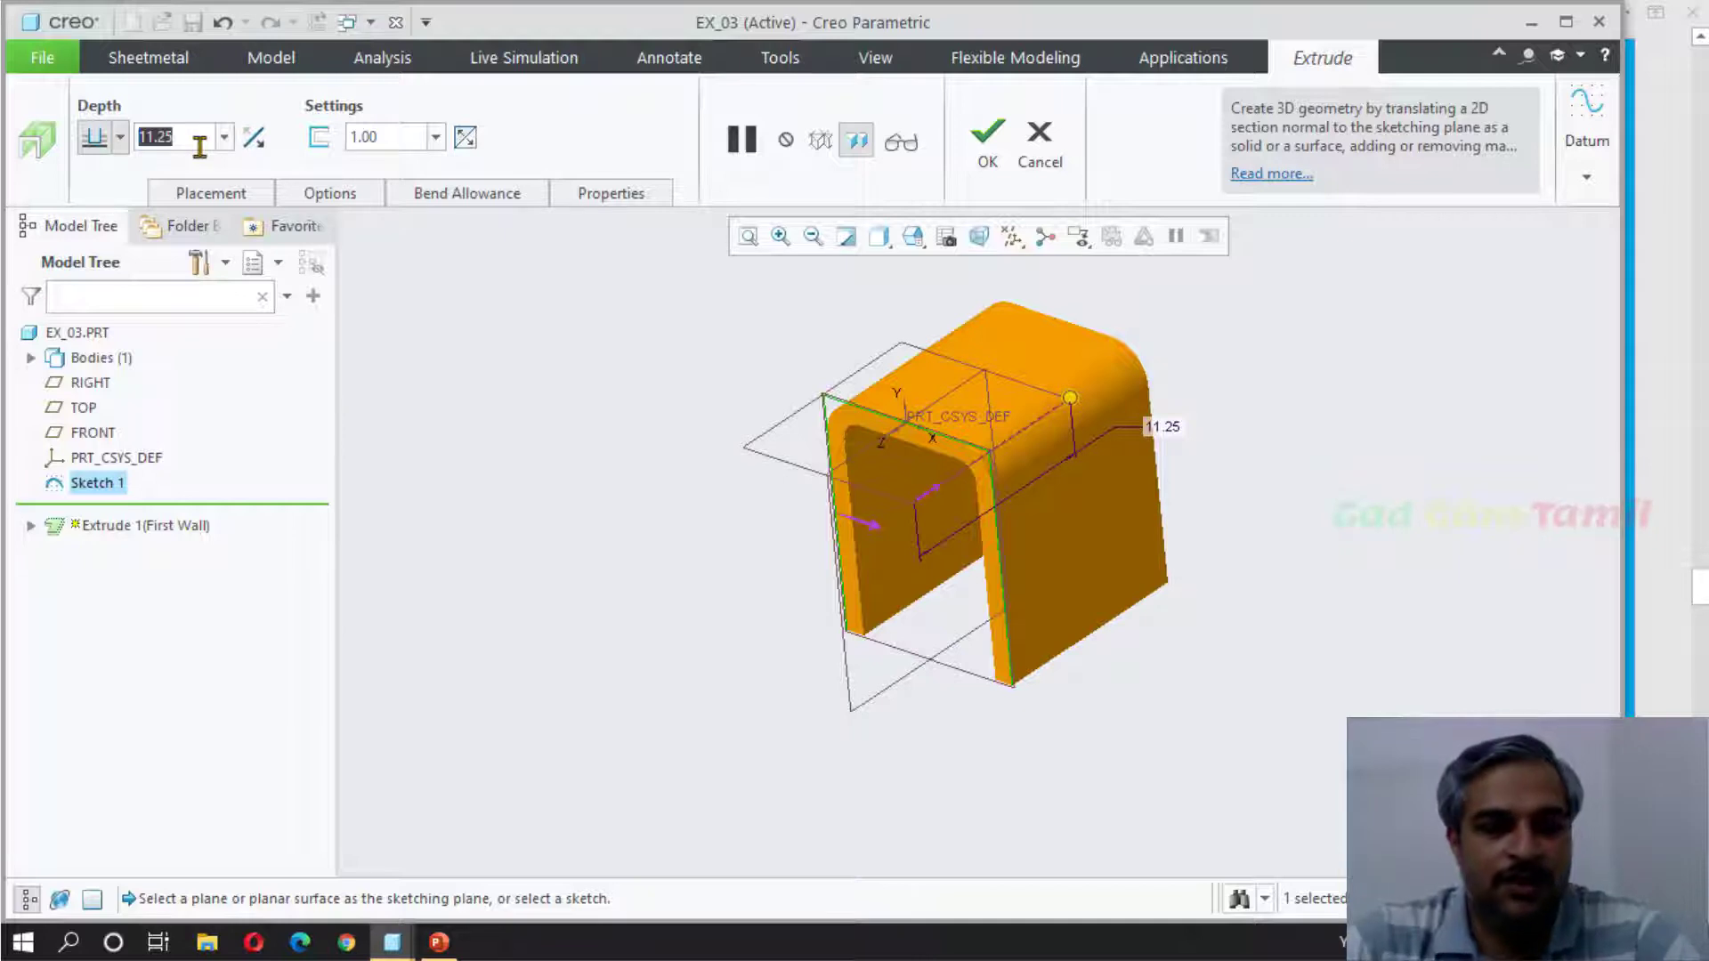
{"action": "type", "text": "10"}
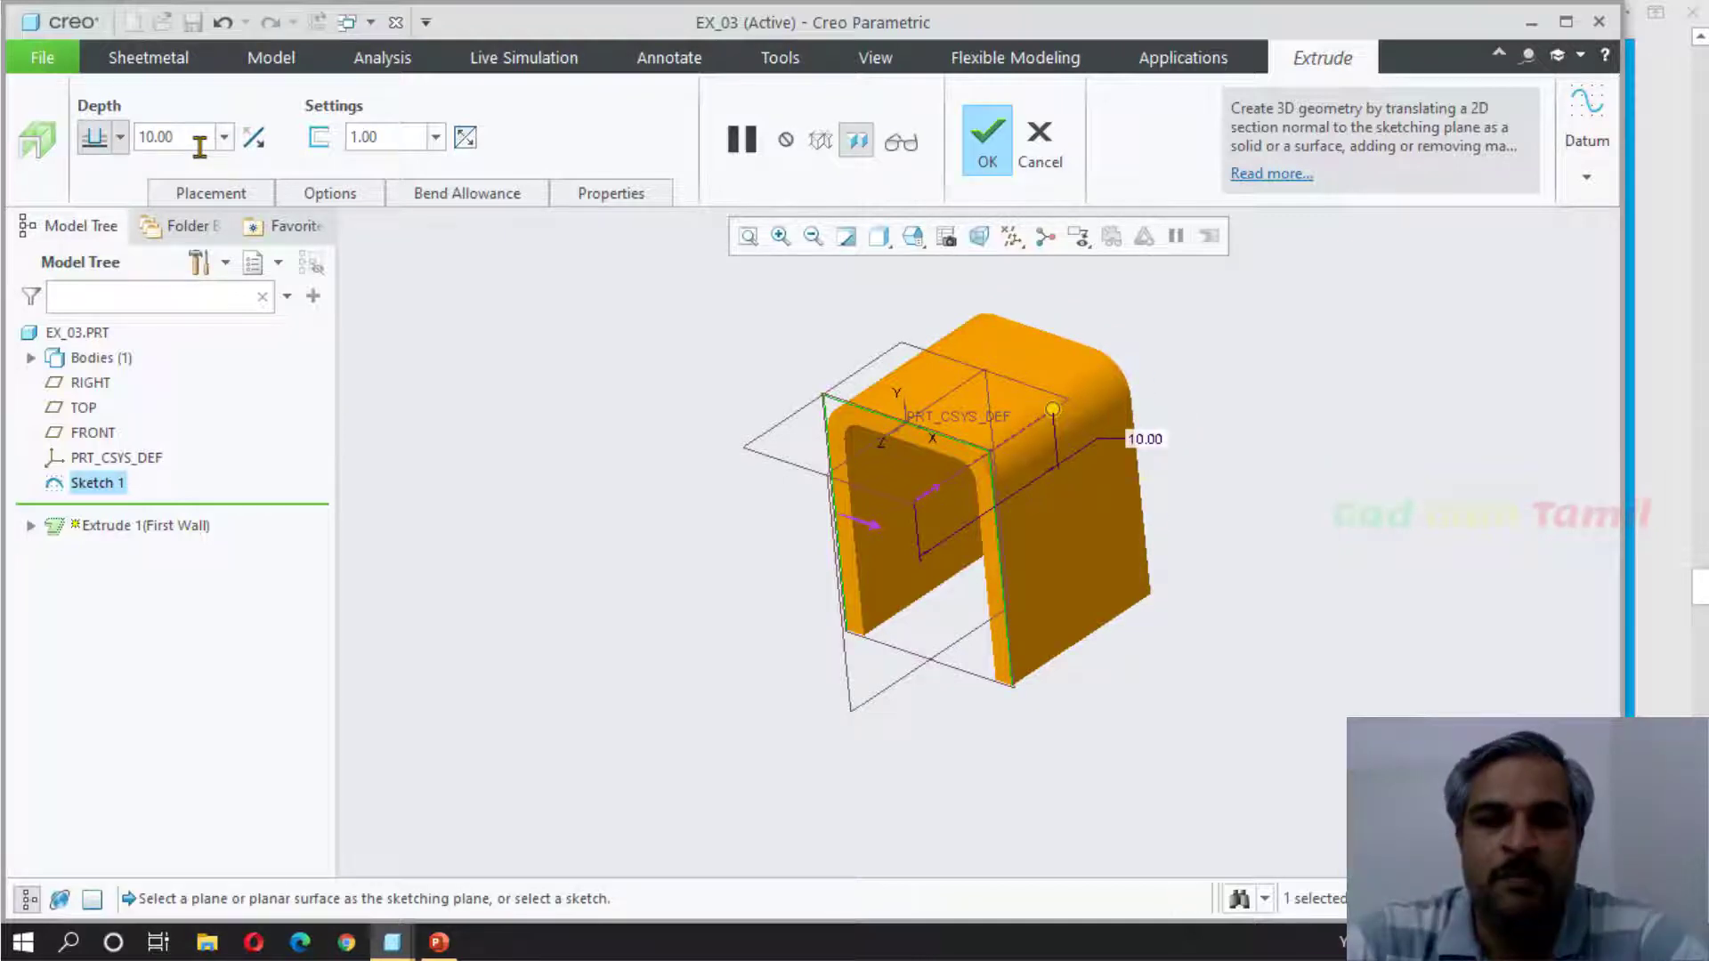
Step: Set the sheet thickness of the extruded first wall to 0.25 mm
{"action": "double_click", "coordinate": [378, 141]}
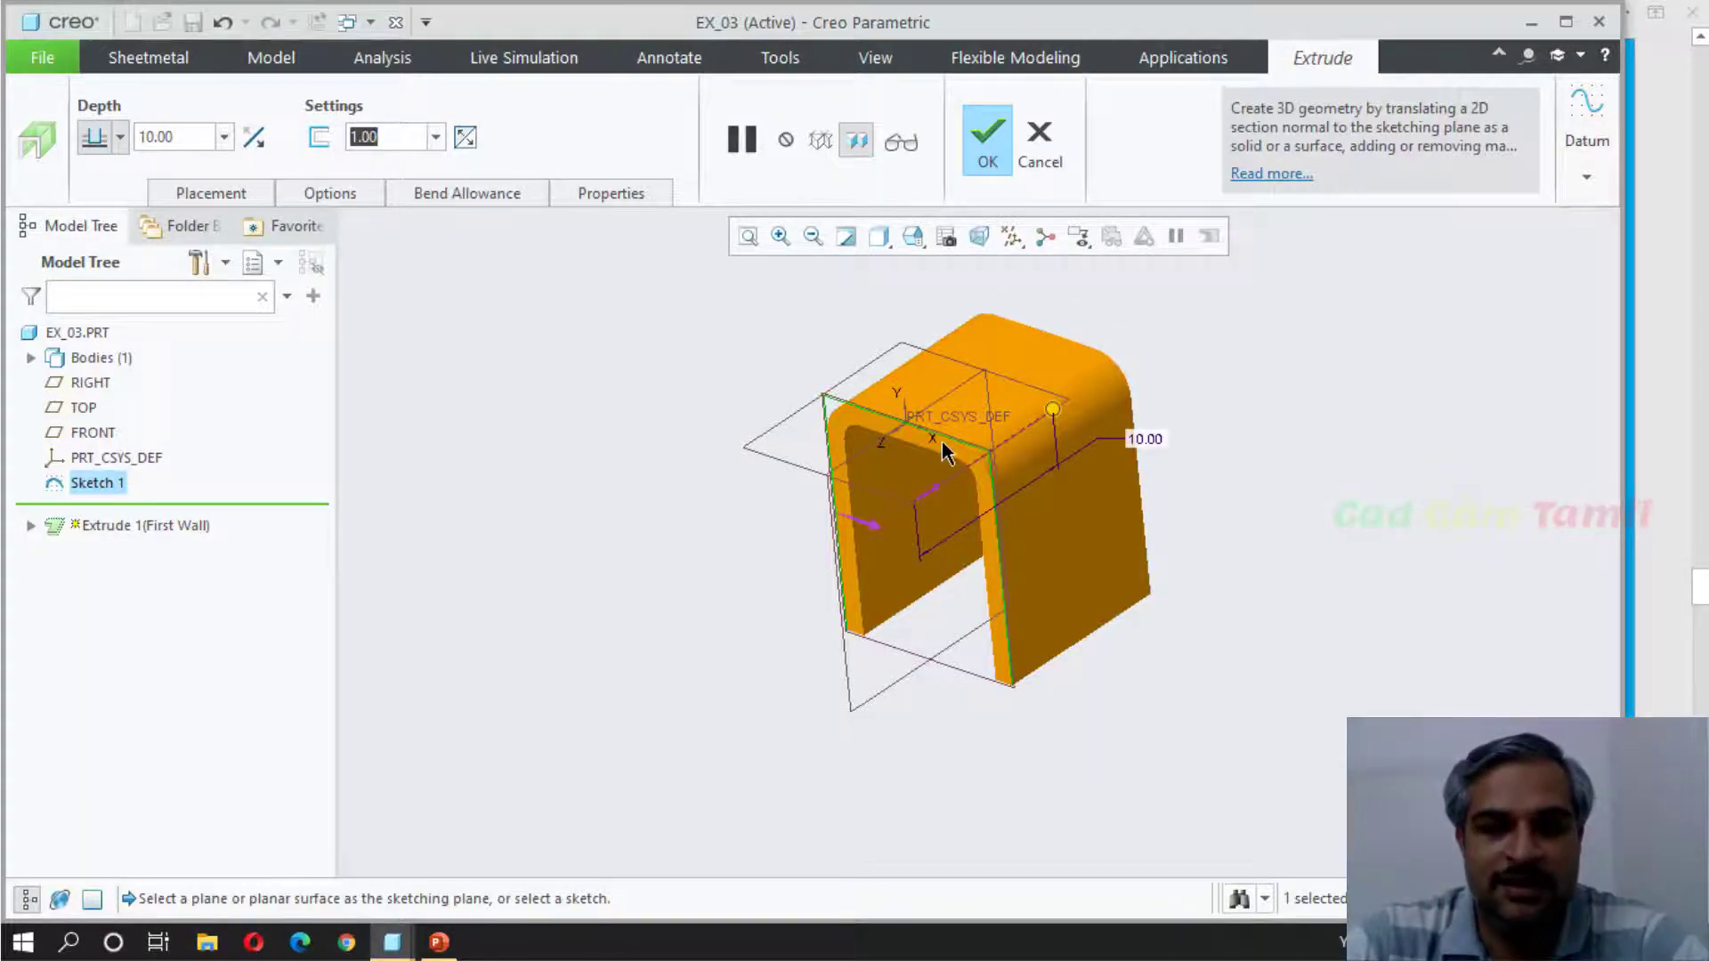
{"action": "scroll", "coordinate": [942, 459], "scroll_direction": "up", "scroll_amount": 4}
{"action": "scroll", "coordinate": [636, 433], "scroll_direction": "down", "scroll_amount": 2}
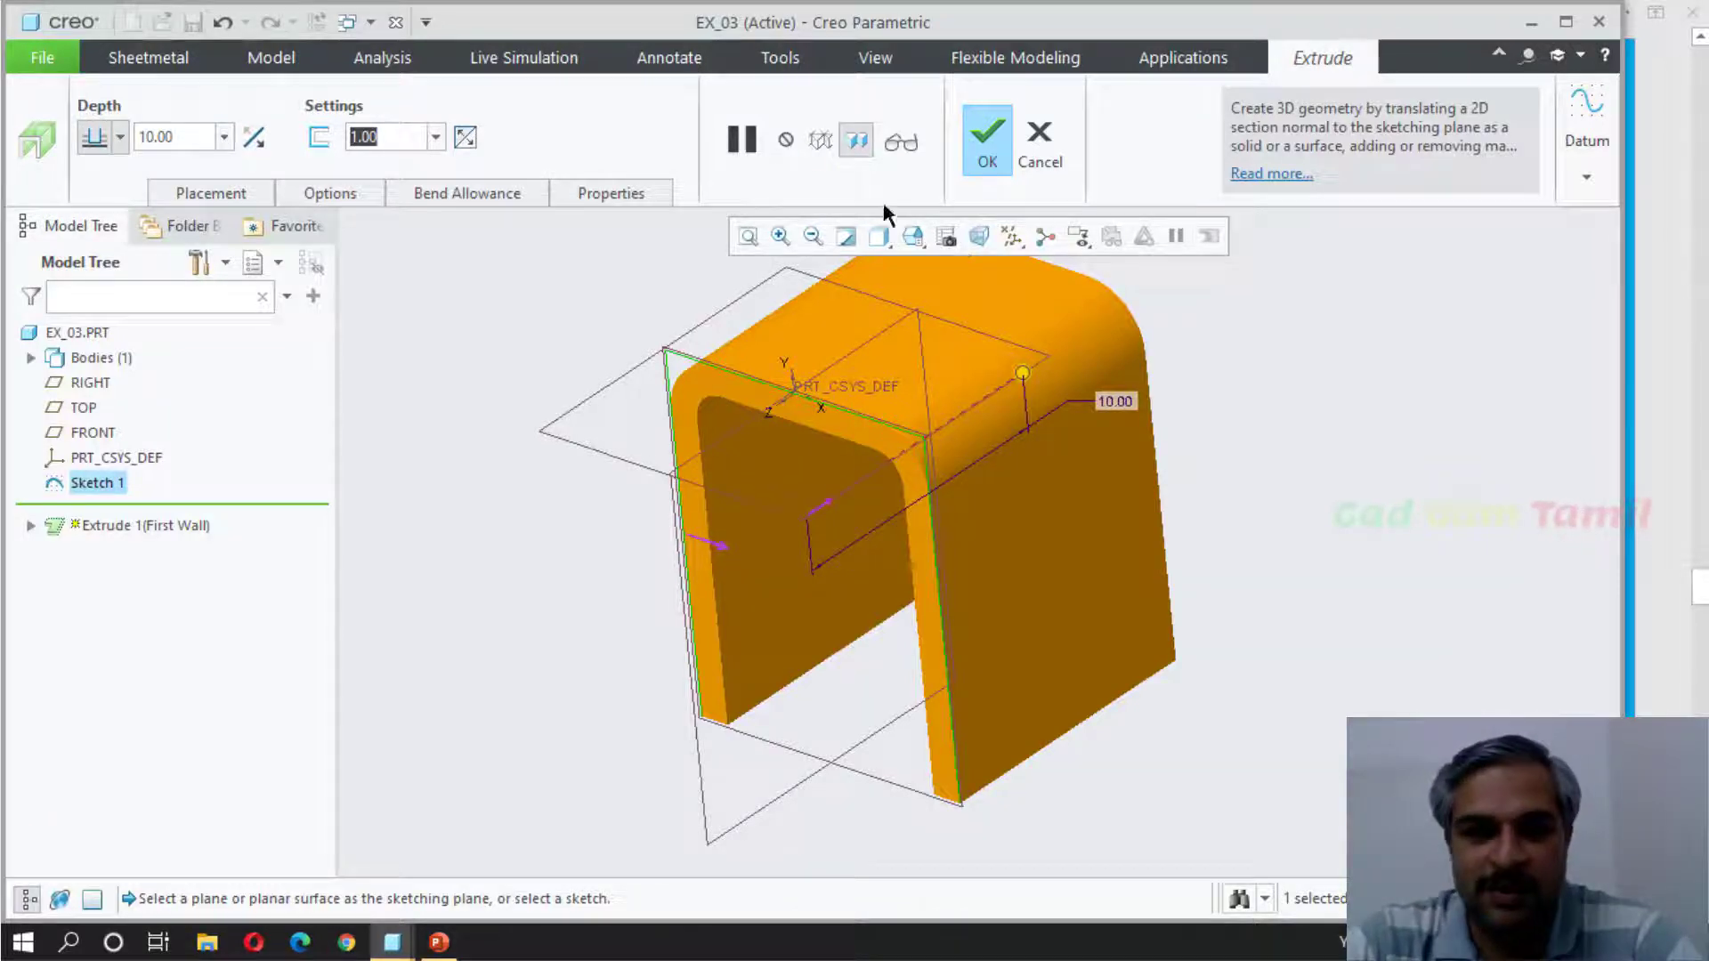
{"action": "type", "text": "0.25"}
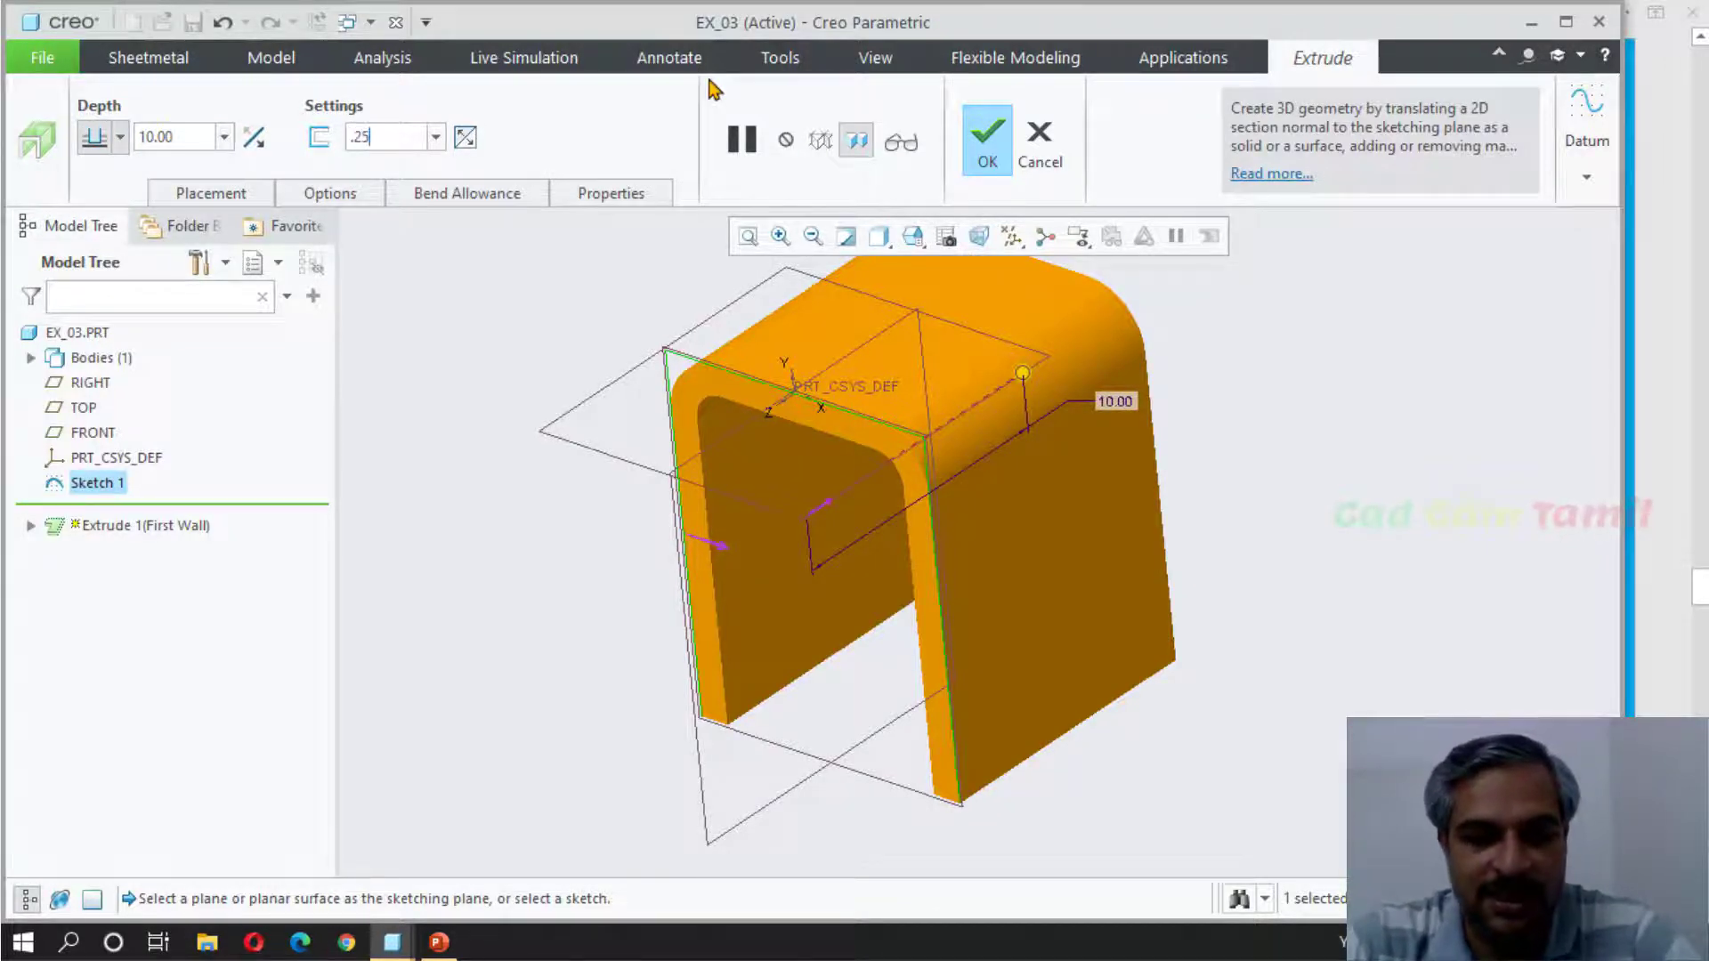
{"action": "key", "text": "Return"}
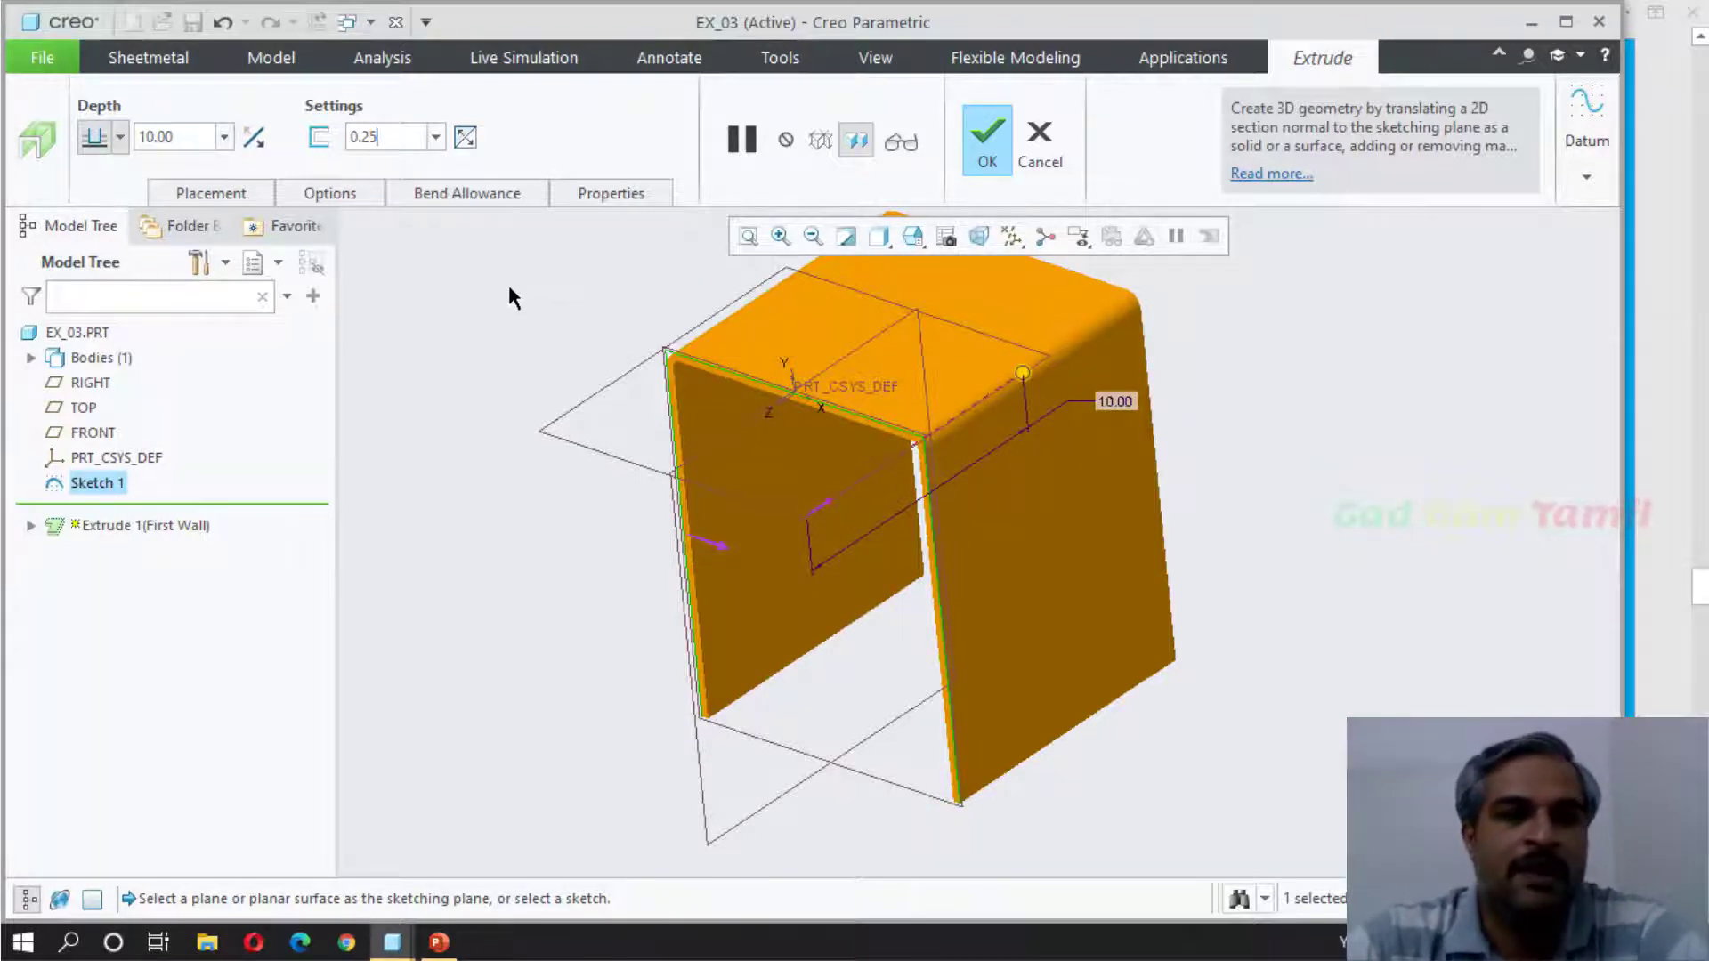
Step: Check the extrusion's bend options, keep bends on sharp edges with the inside radius equal to Thickness, and complete the first wall
{"action": "scroll", "coordinate": [965, 496], "scroll_direction": "down", "scroll_amount": 2}
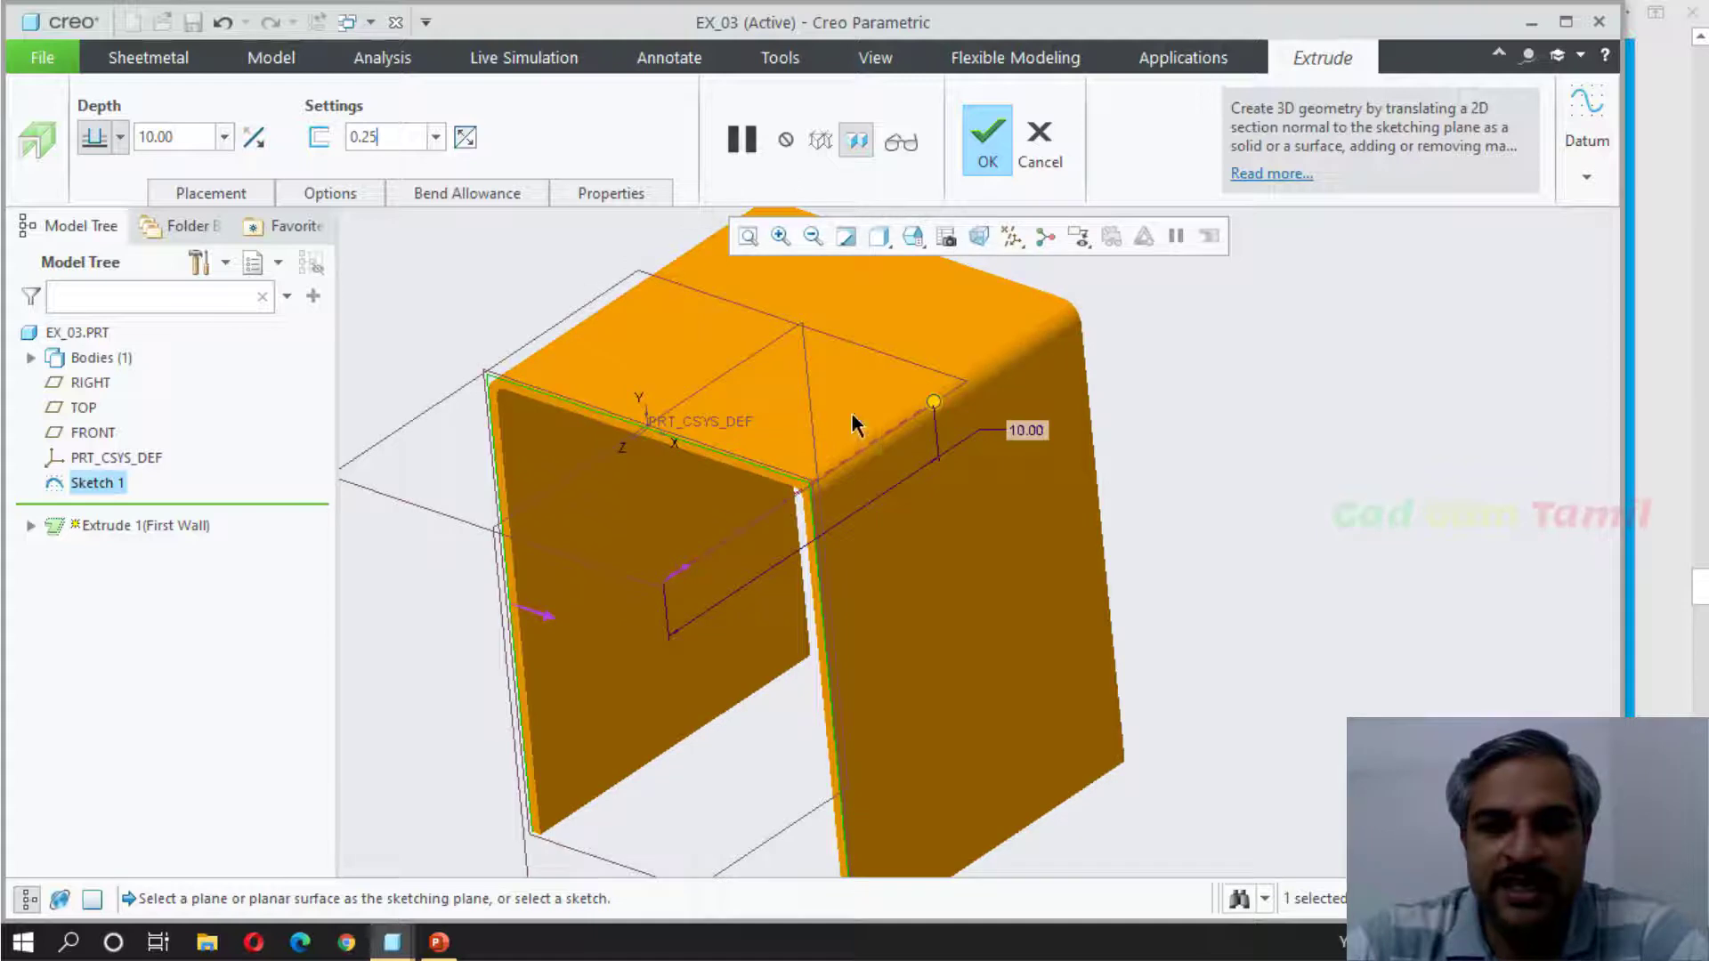
{"action": "left_click", "coordinate": [313, 193]}
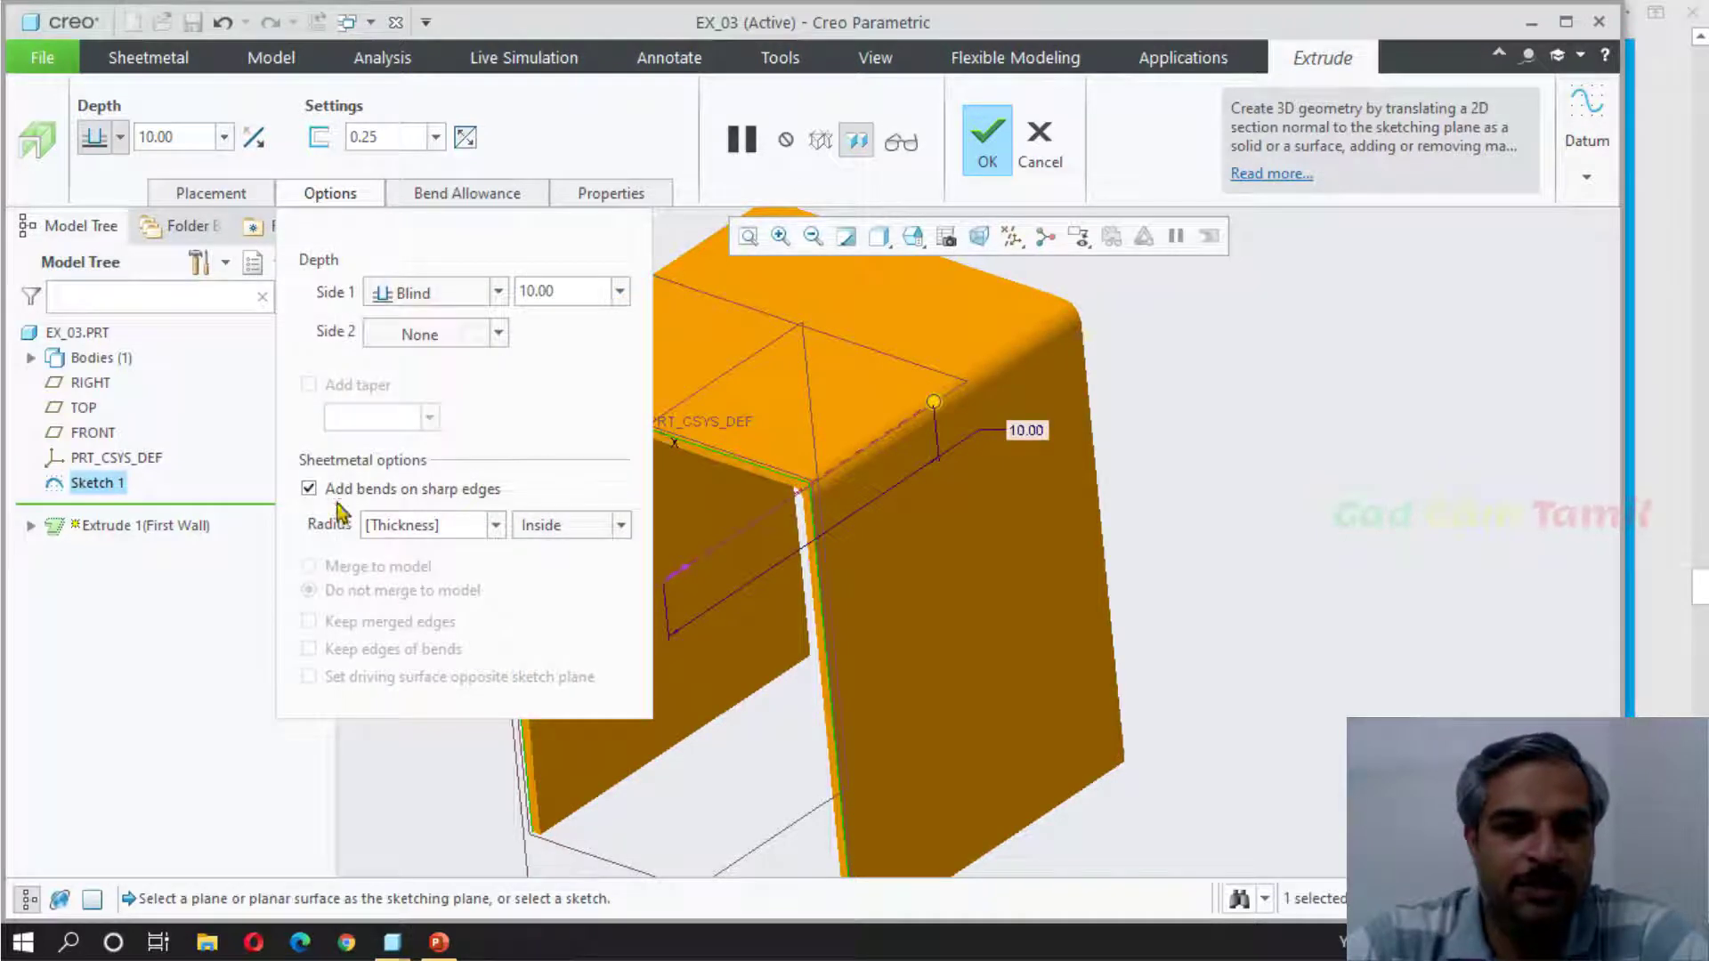
{"action": "left_click", "coordinate": [481, 525]}
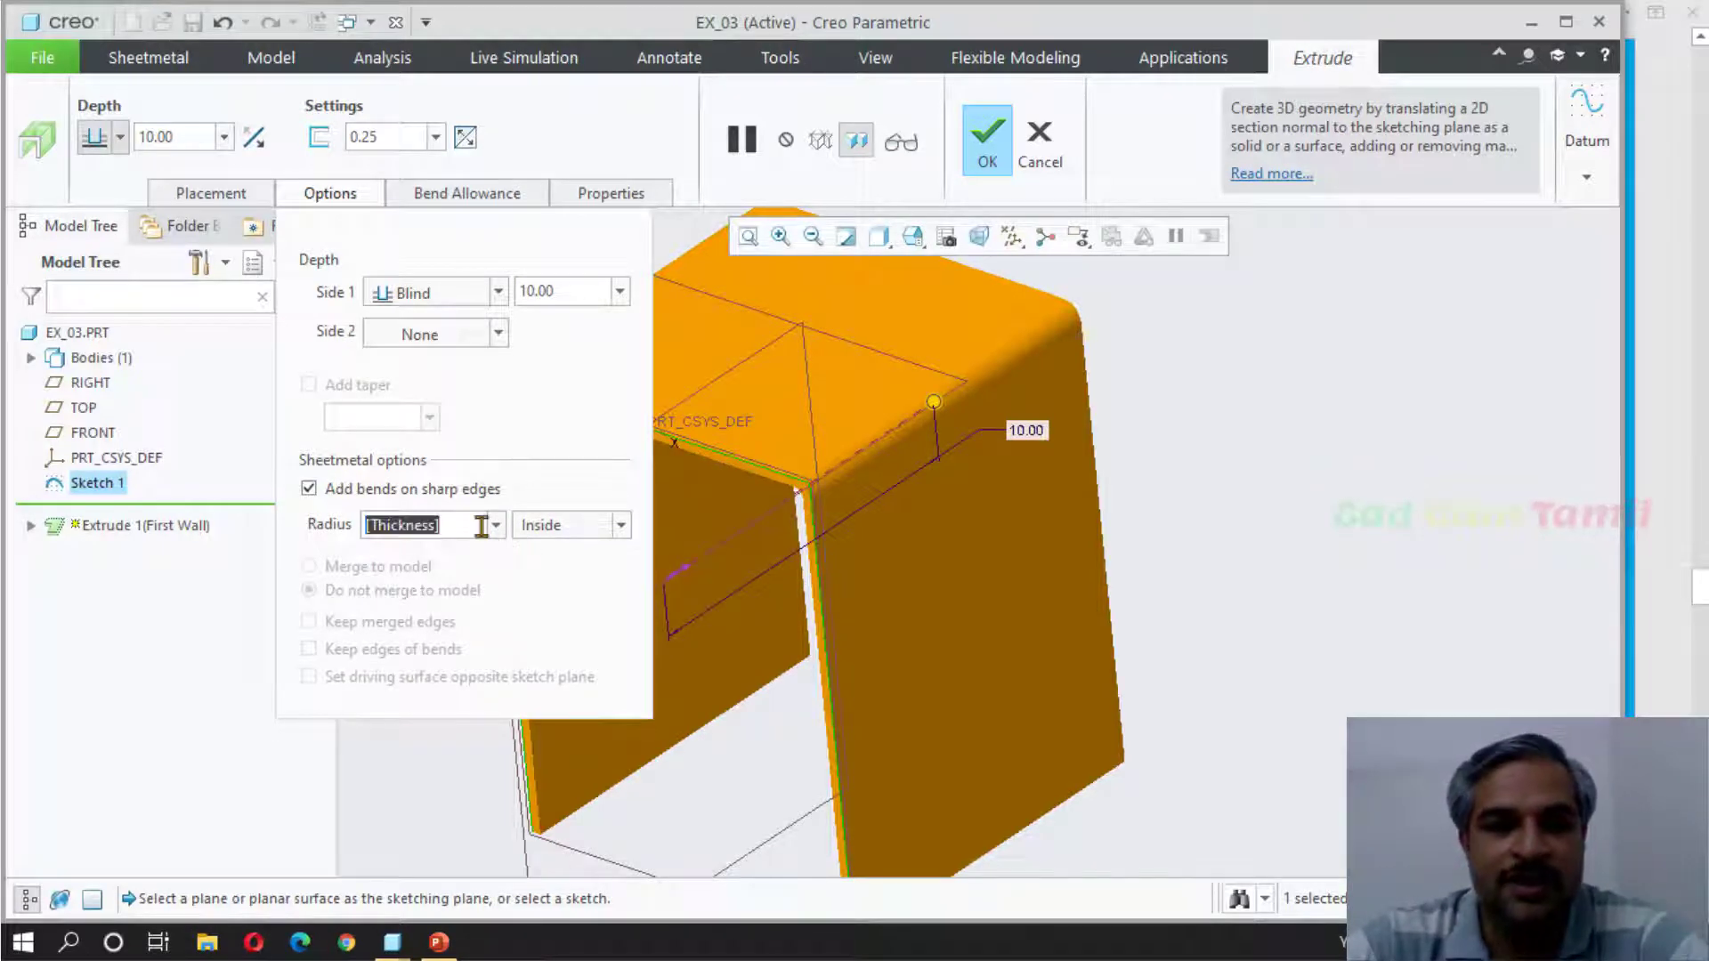
{"action": "left_click", "coordinate": [363, 201]}
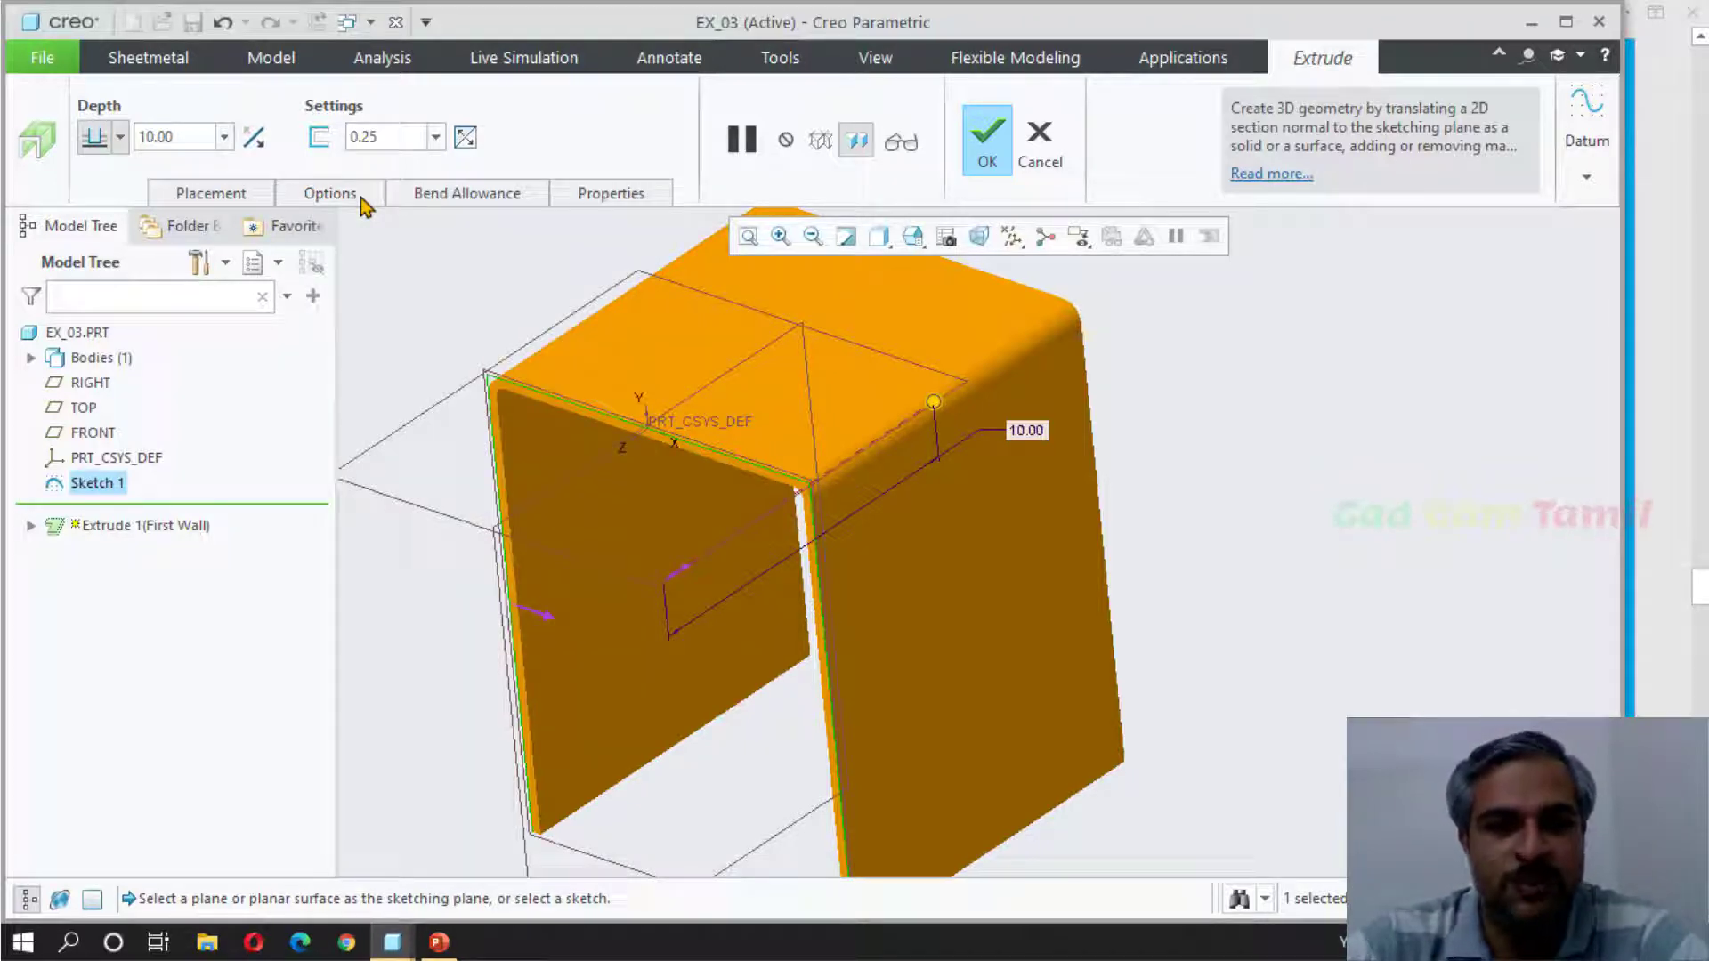
{"action": "left_click", "coordinate": [987, 141]}
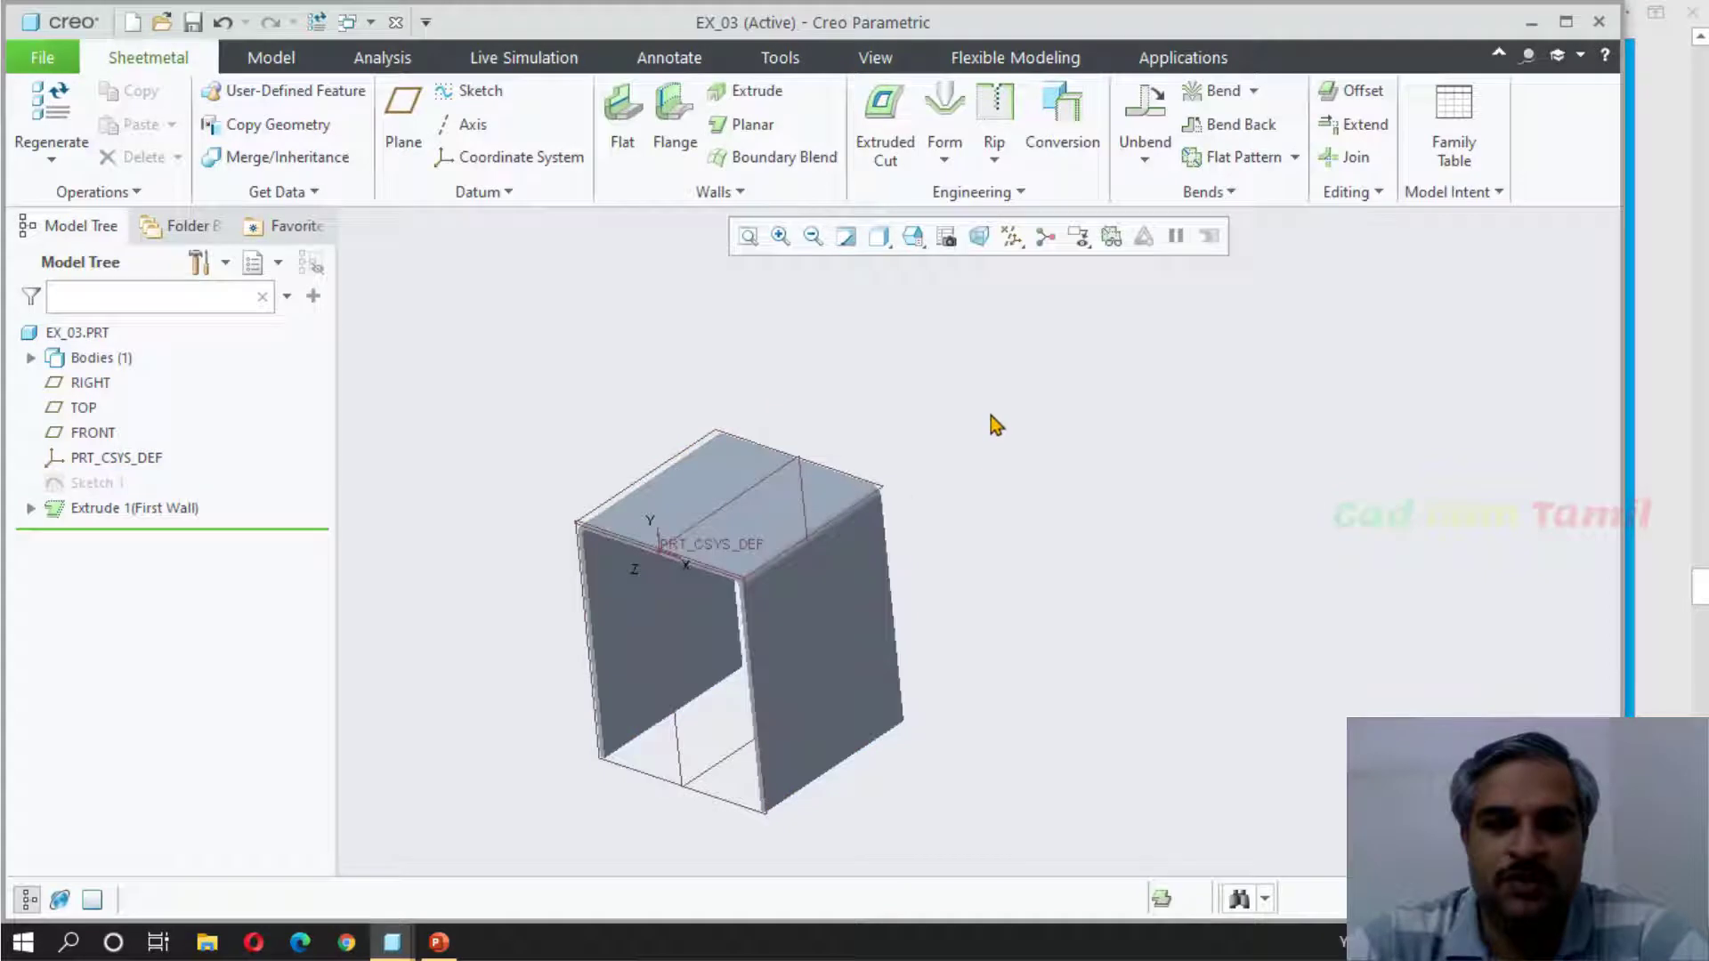
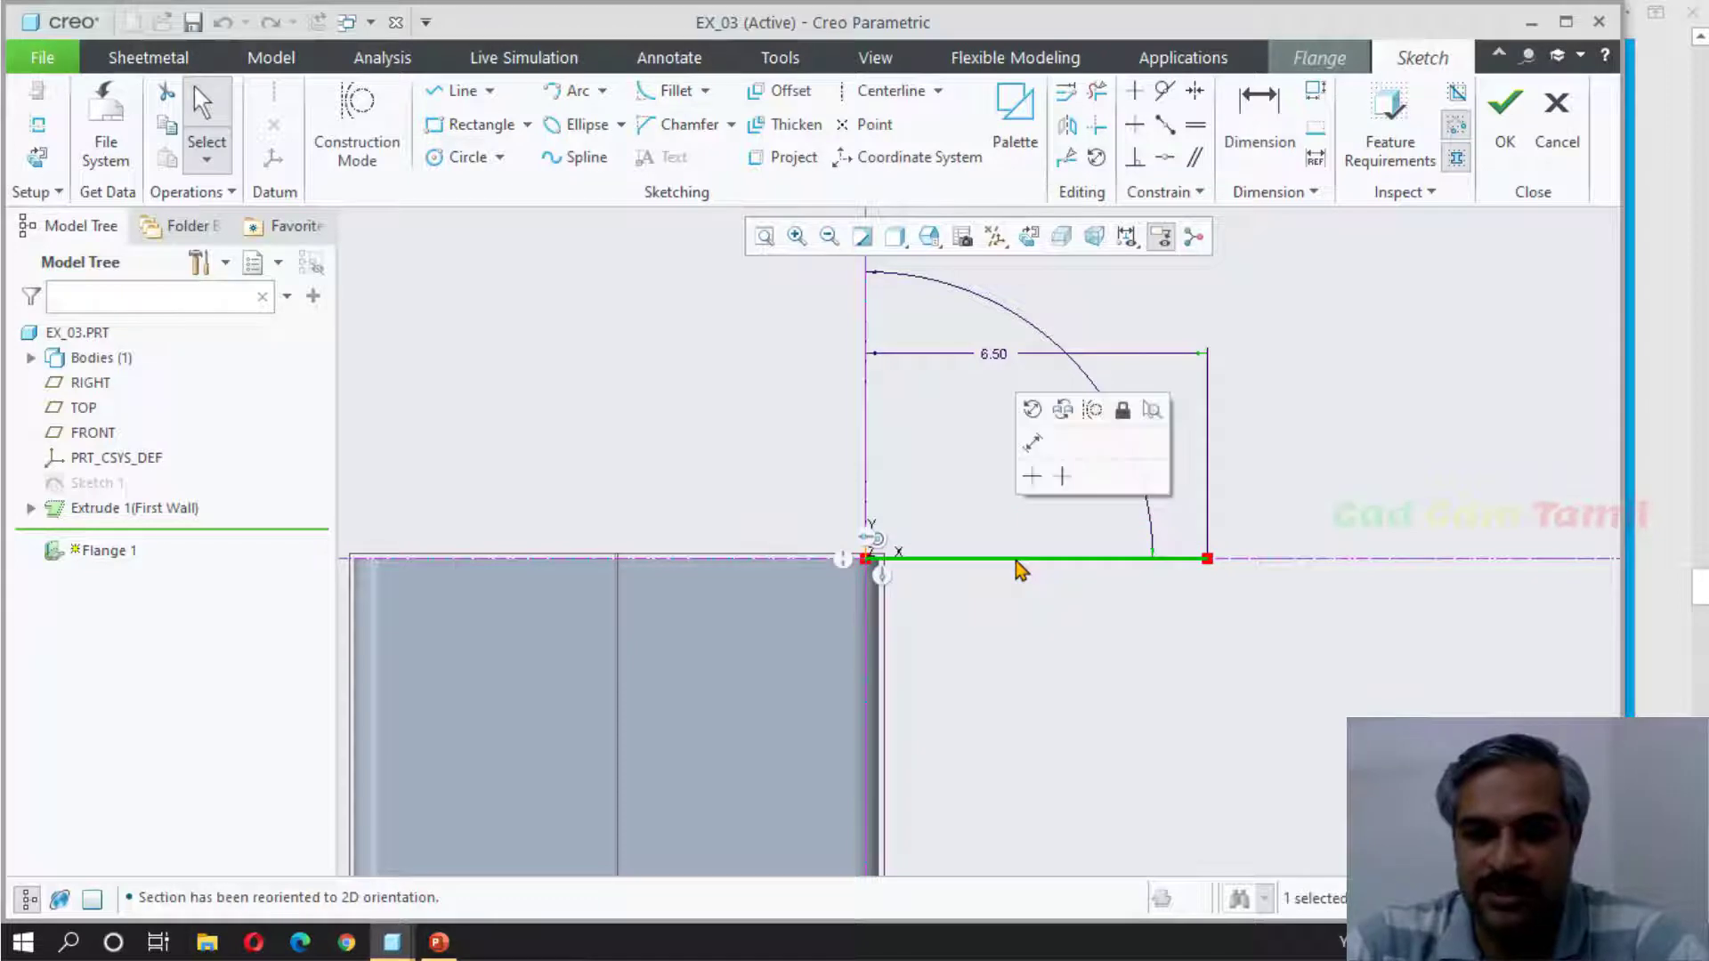
Step: Replace the default flange line with a chain from the wall corner: about 4 mm vertical, a slant offset about 2.5 mm, and about 7.5 mm vertical
{"action": "scroll", "coordinate": [807, 721], "scroll_direction": "down", "scroll_amount": 1}
{"action": "scroll", "coordinate": [806, 721], "scroll_direction": "down", "scroll_amount": 1}
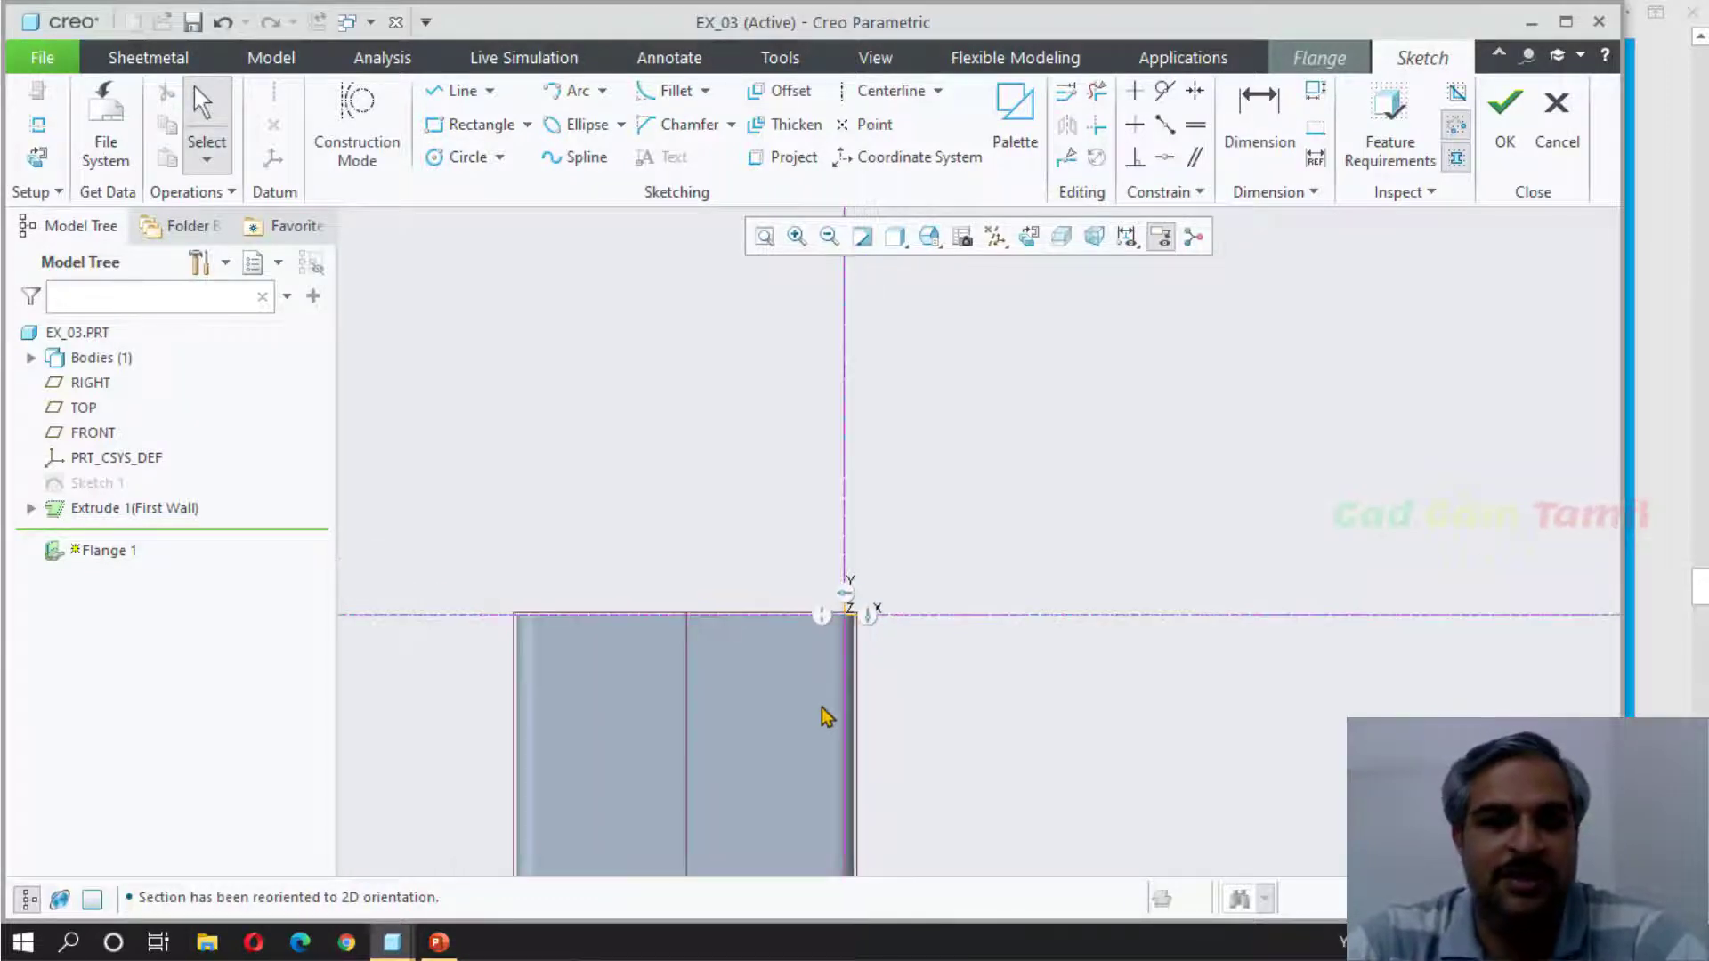
{"action": "left_click", "coordinate": [457, 90]}
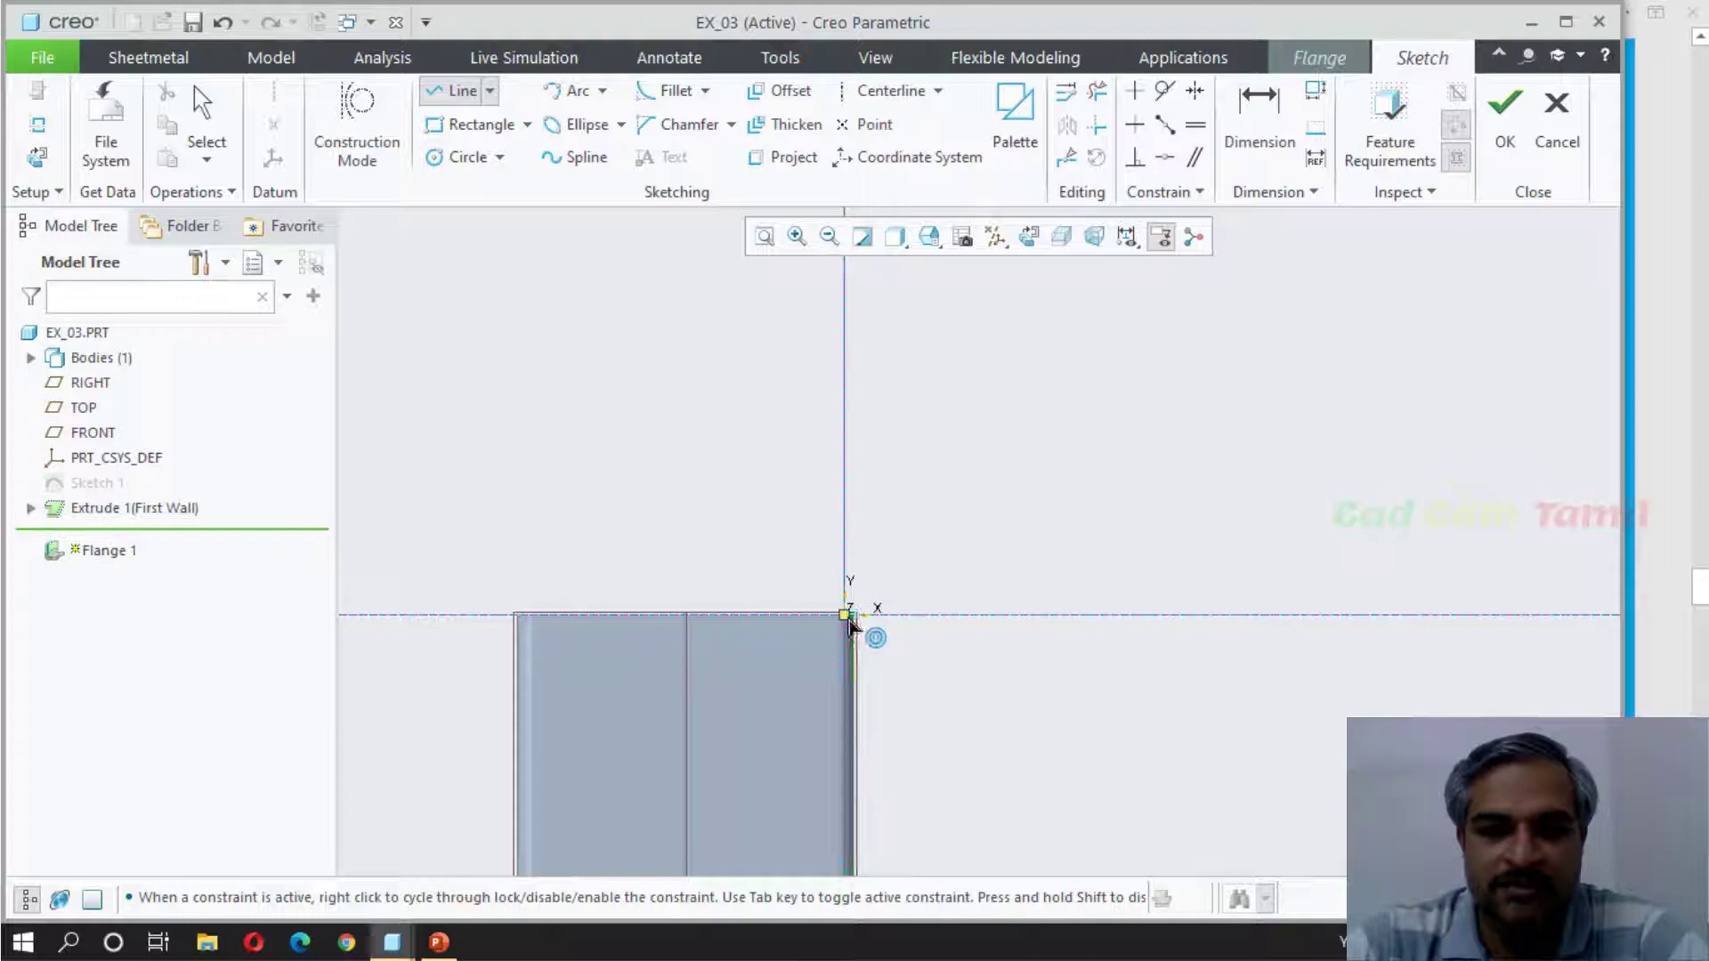
{"action": "scroll", "coordinate": [850, 626], "scroll_direction": "up", "scroll_amount": 1}
{"action": "scroll", "coordinate": [846, 623], "scroll_direction": "up", "scroll_amount": 1}
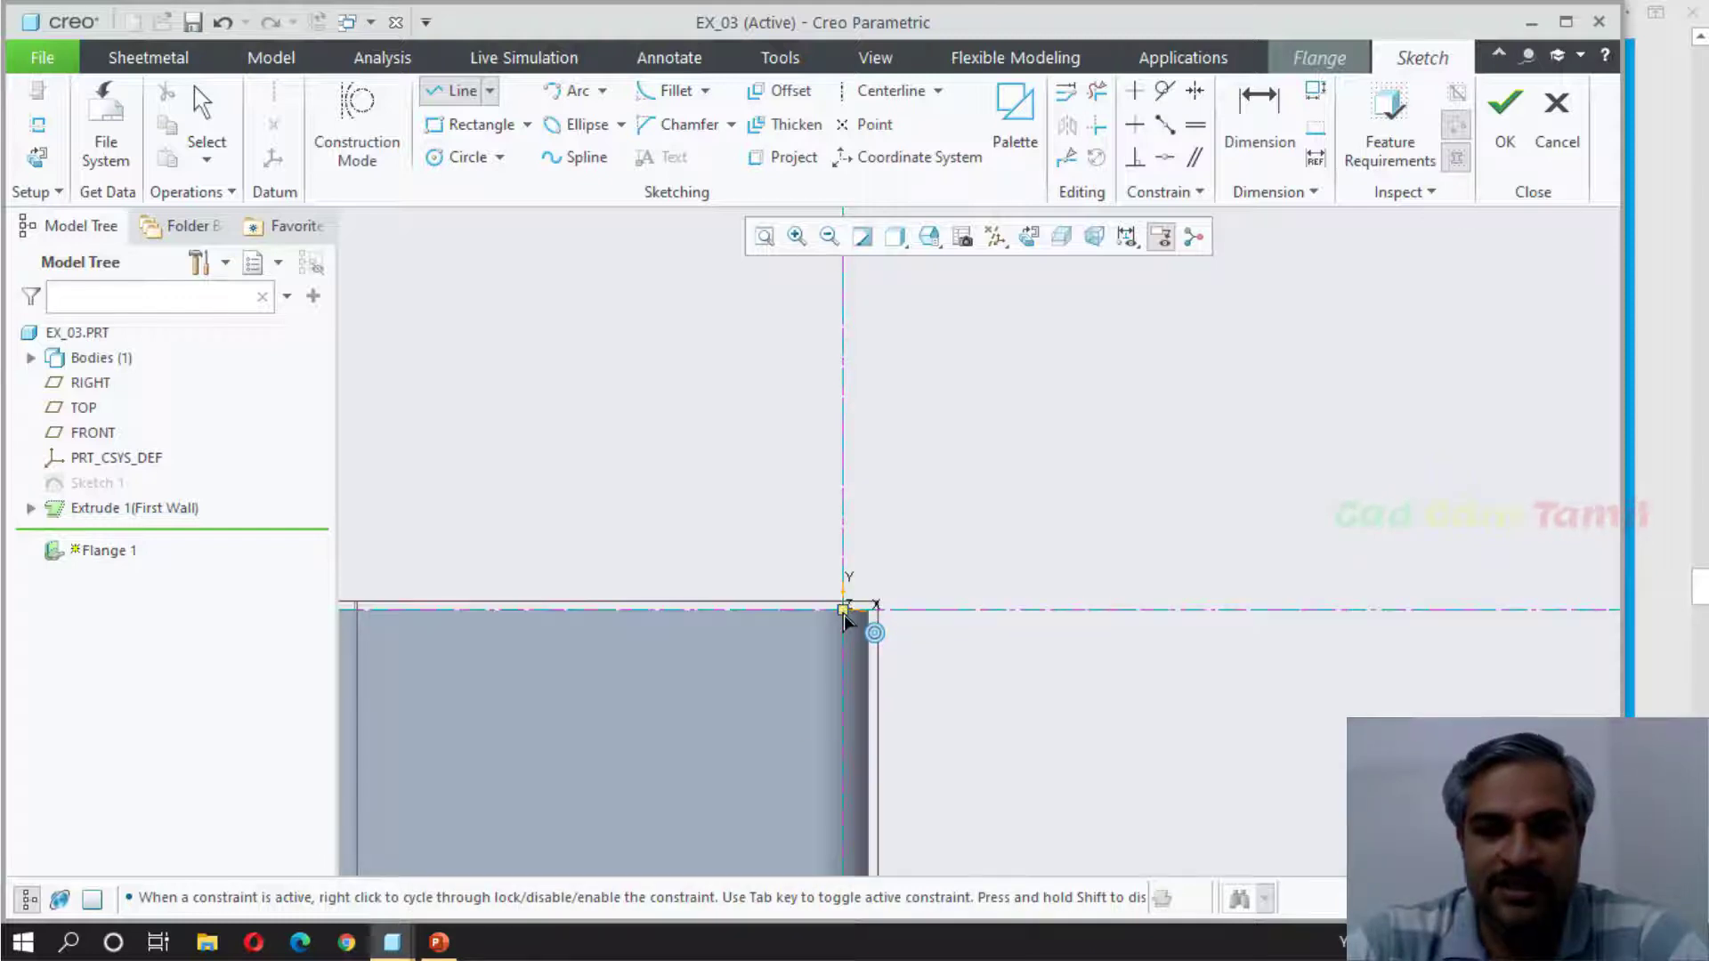
{"action": "left_click", "coordinate": [844, 612]}
{"action": "scroll", "coordinate": [855, 641], "scroll_direction": "down", "scroll_amount": 2}
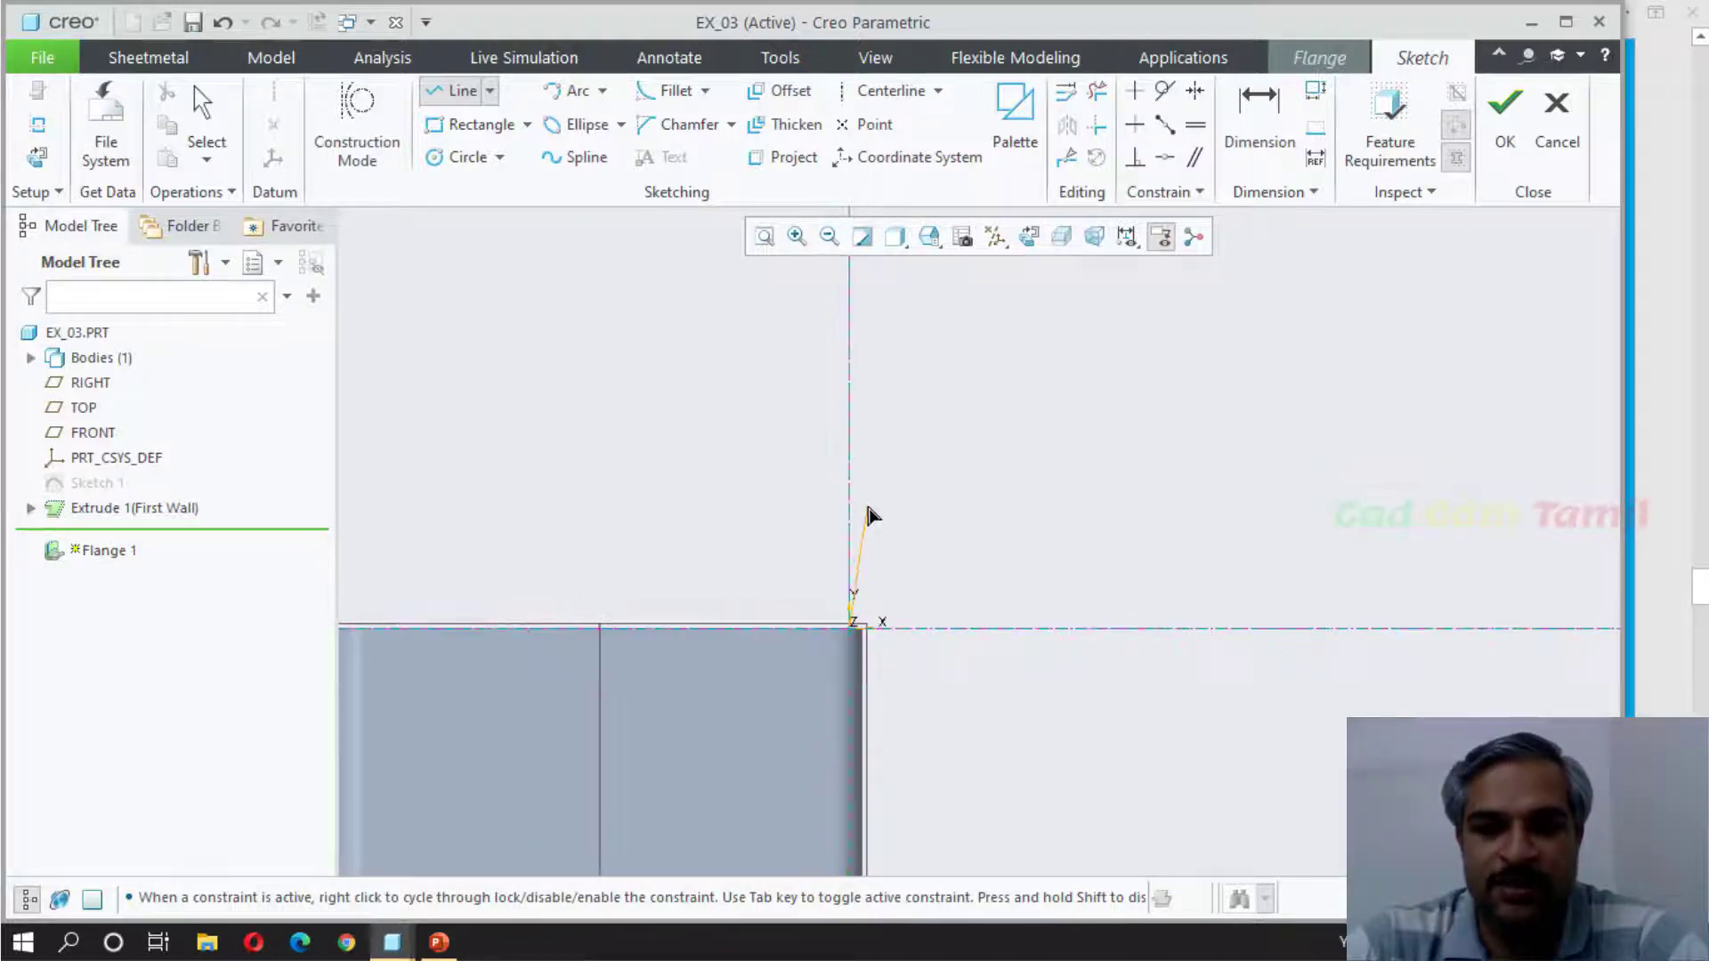
{"action": "scroll", "coordinate": [845, 454], "scroll_direction": "down", "scroll_amount": 2}
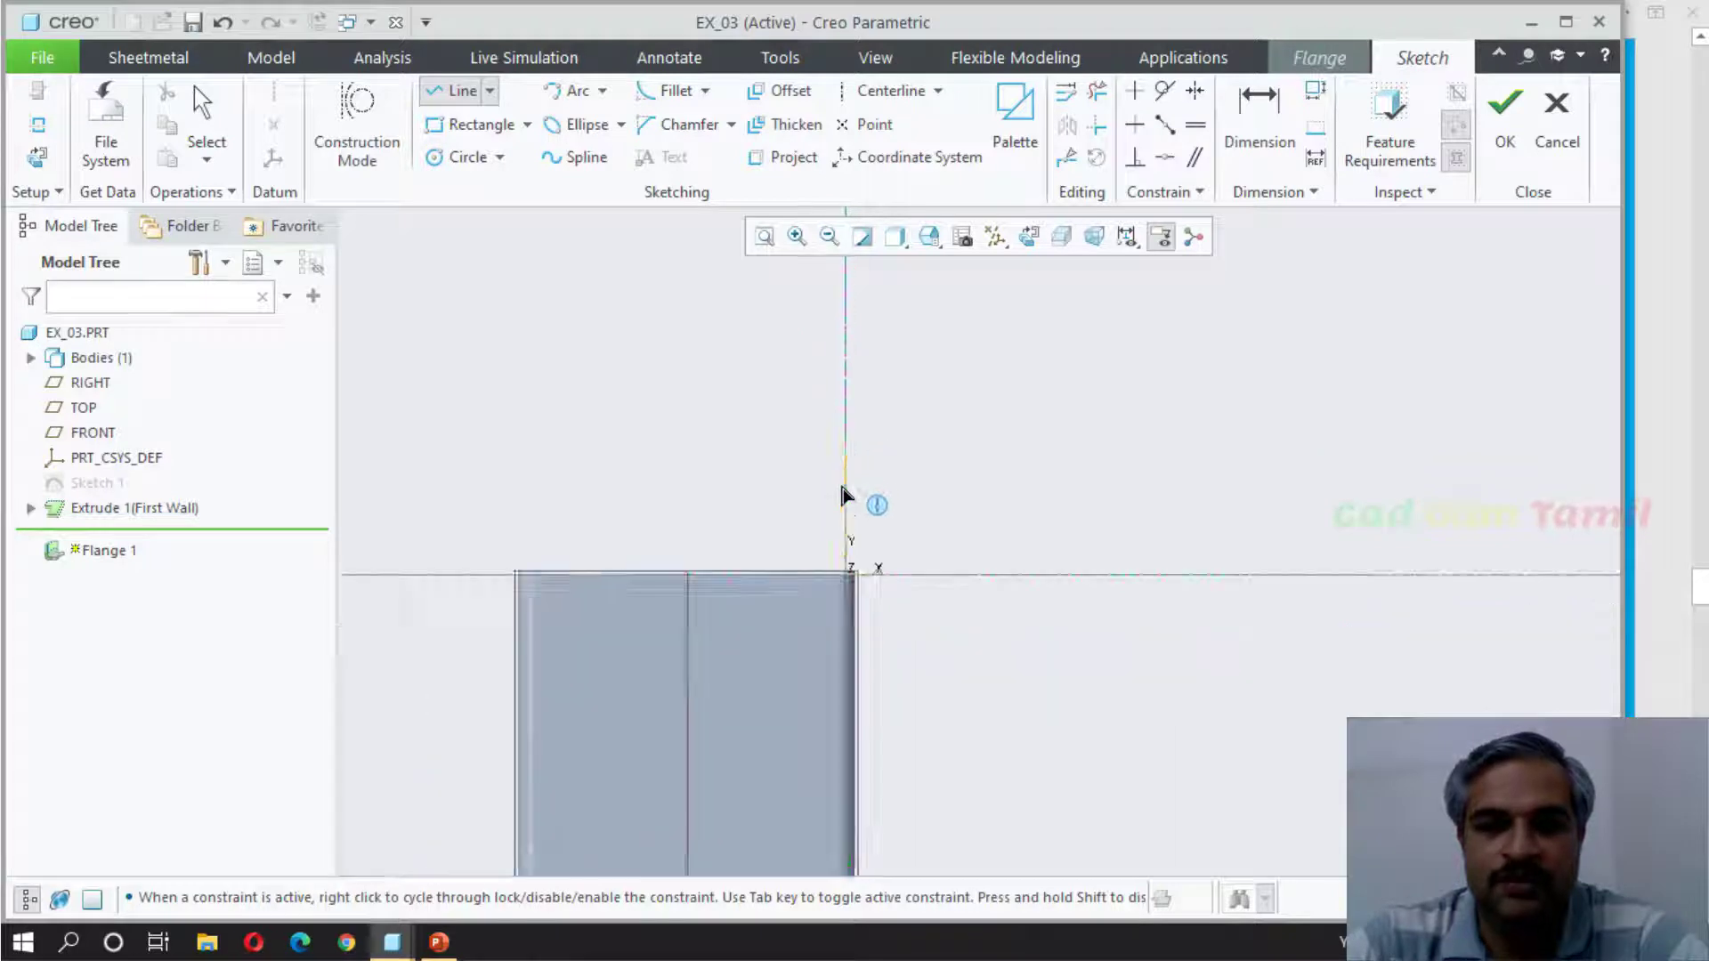
{"action": "left_click", "coordinate": [911, 370]}
{"action": "scroll", "coordinate": [915, 392], "scroll_direction": "down", "scroll_amount": 2}
{"action": "left_click", "coordinate": [927, 297]}
{"action": "middle_click", "coordinate": [1018, 343]}
{"action": "middle_click", "coordinate": [1018, 344]}
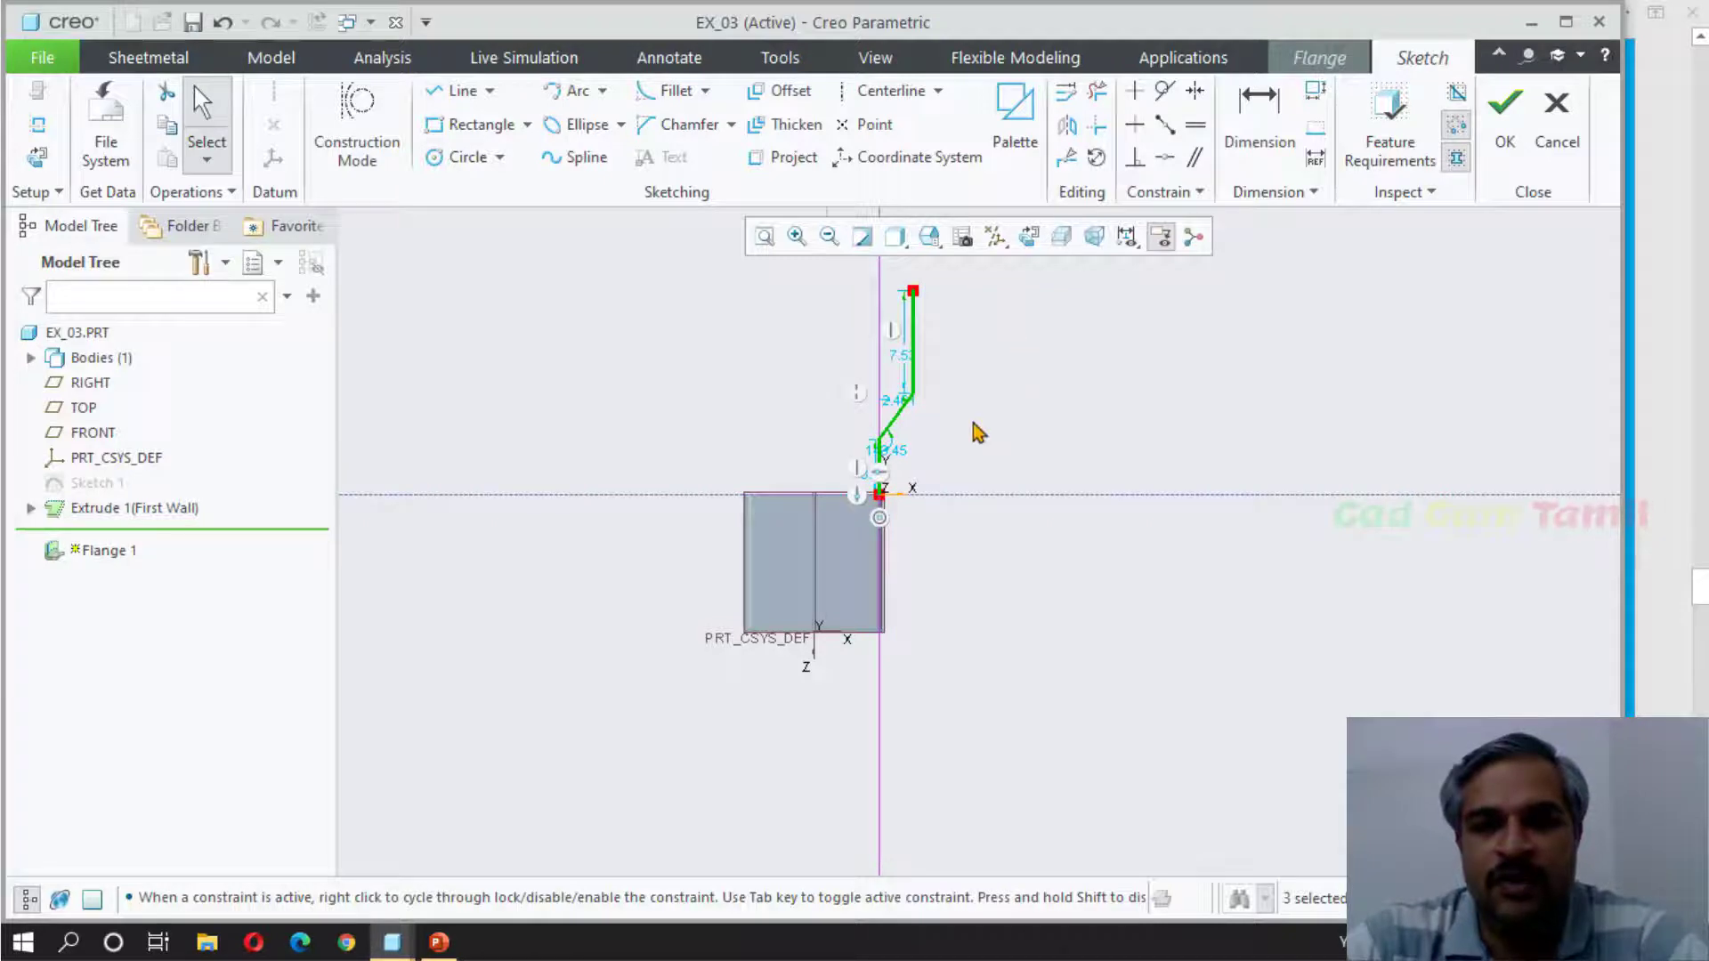
Step: Check the flange dimensions on the SM_Ex_3 drawing in PowerPoint, and return to the flange sketch in Creo
{"action": "middle_click_drag", "start_coordinate": [979, 433], "coordinate": [924, 507], "text": "shift"}
{"action": "scroll", "coordinate": [844, 496], "scroll_direction": "up", "scroll_amount": 3}
{"action": "key", "text": "alt+Tab"}
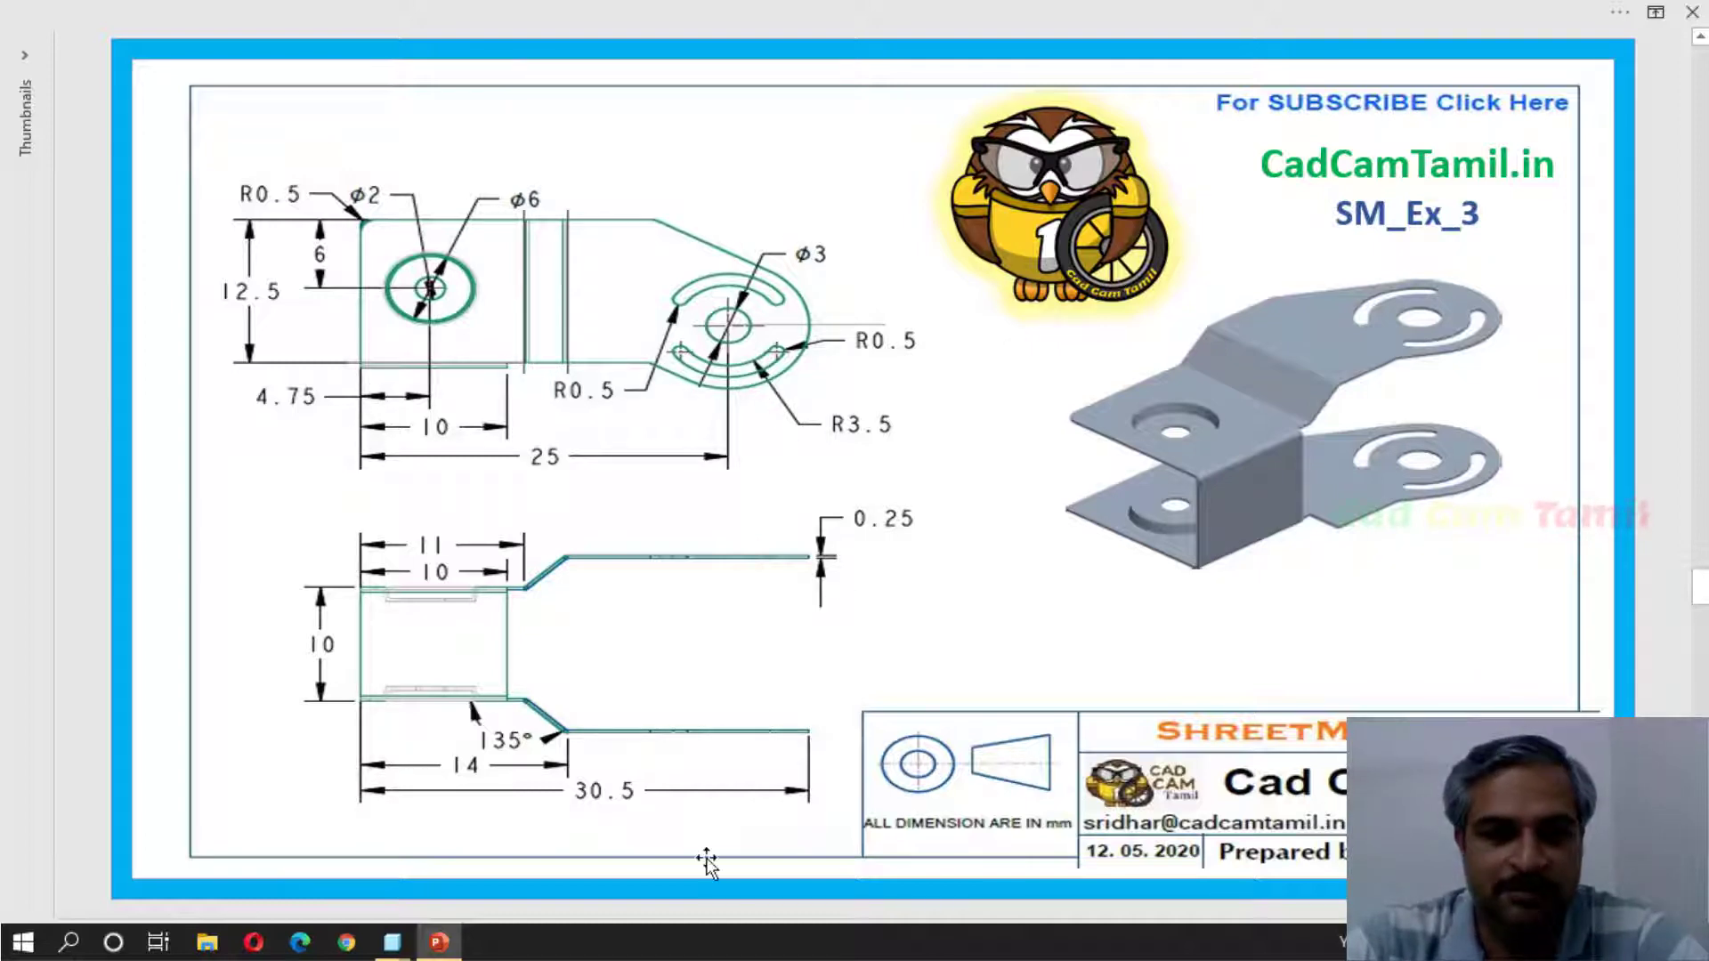
{"action": "key", "text": "alt+Tab"}
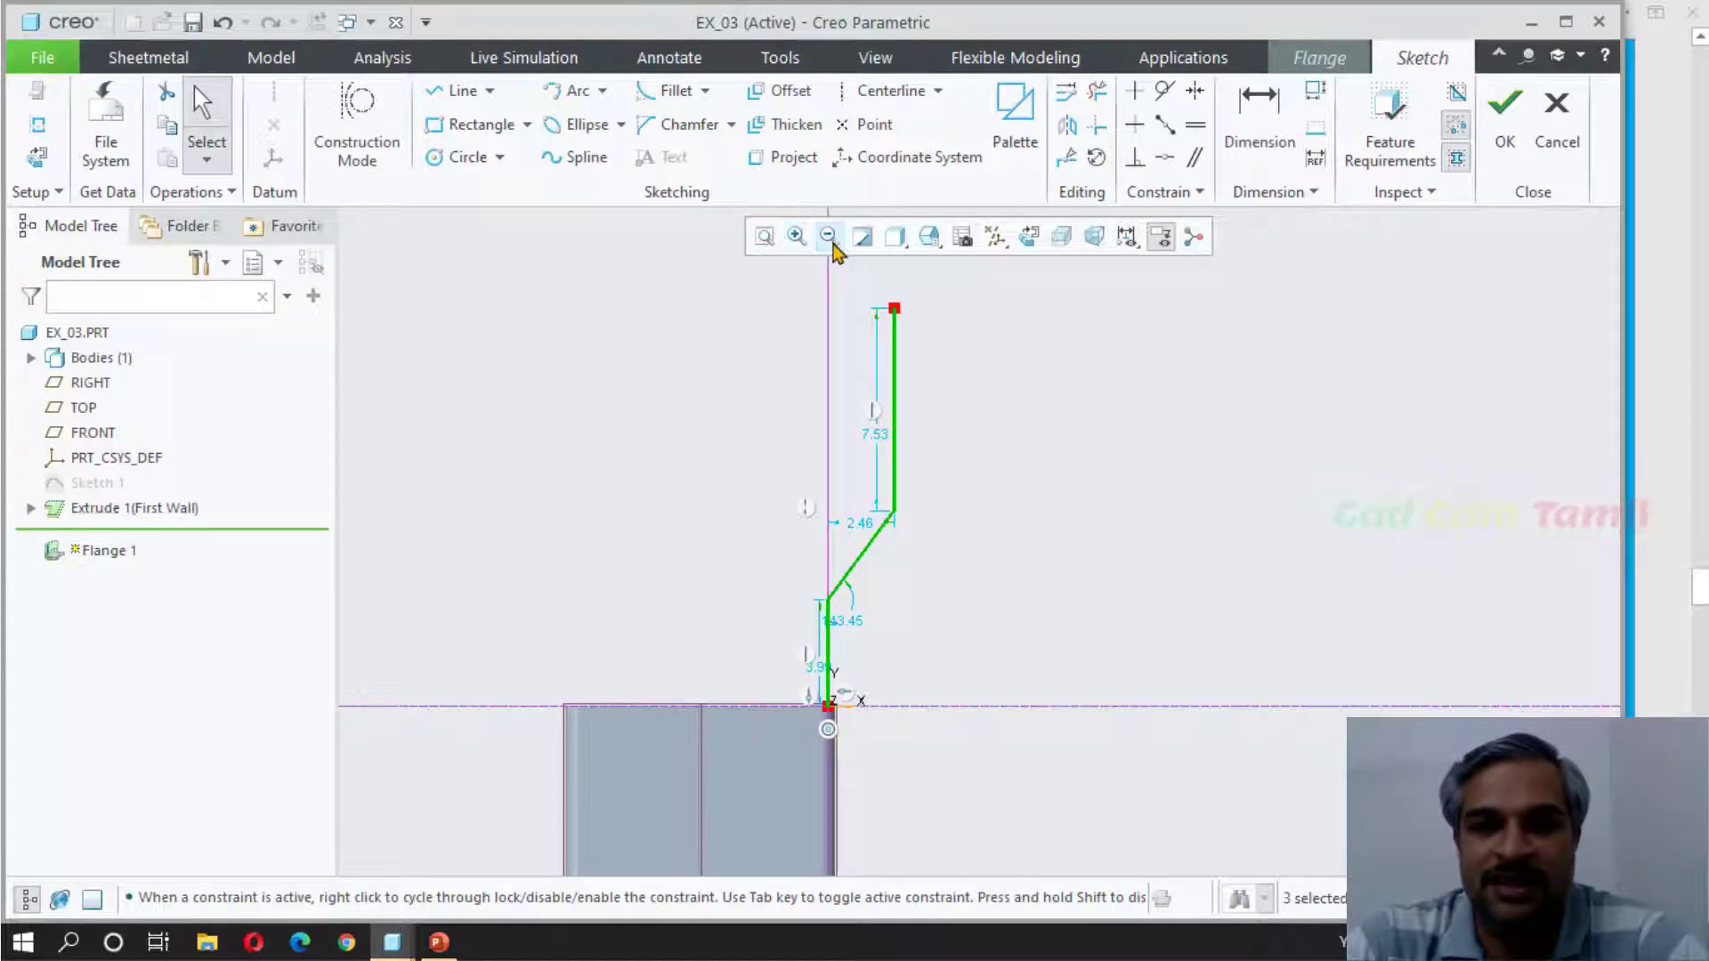
Step: In the flange sketch, dimension the chain's free end and its upper bend point from the first wall's far edge
{"action": "middle_click", "coordinate": [1056, 488]}
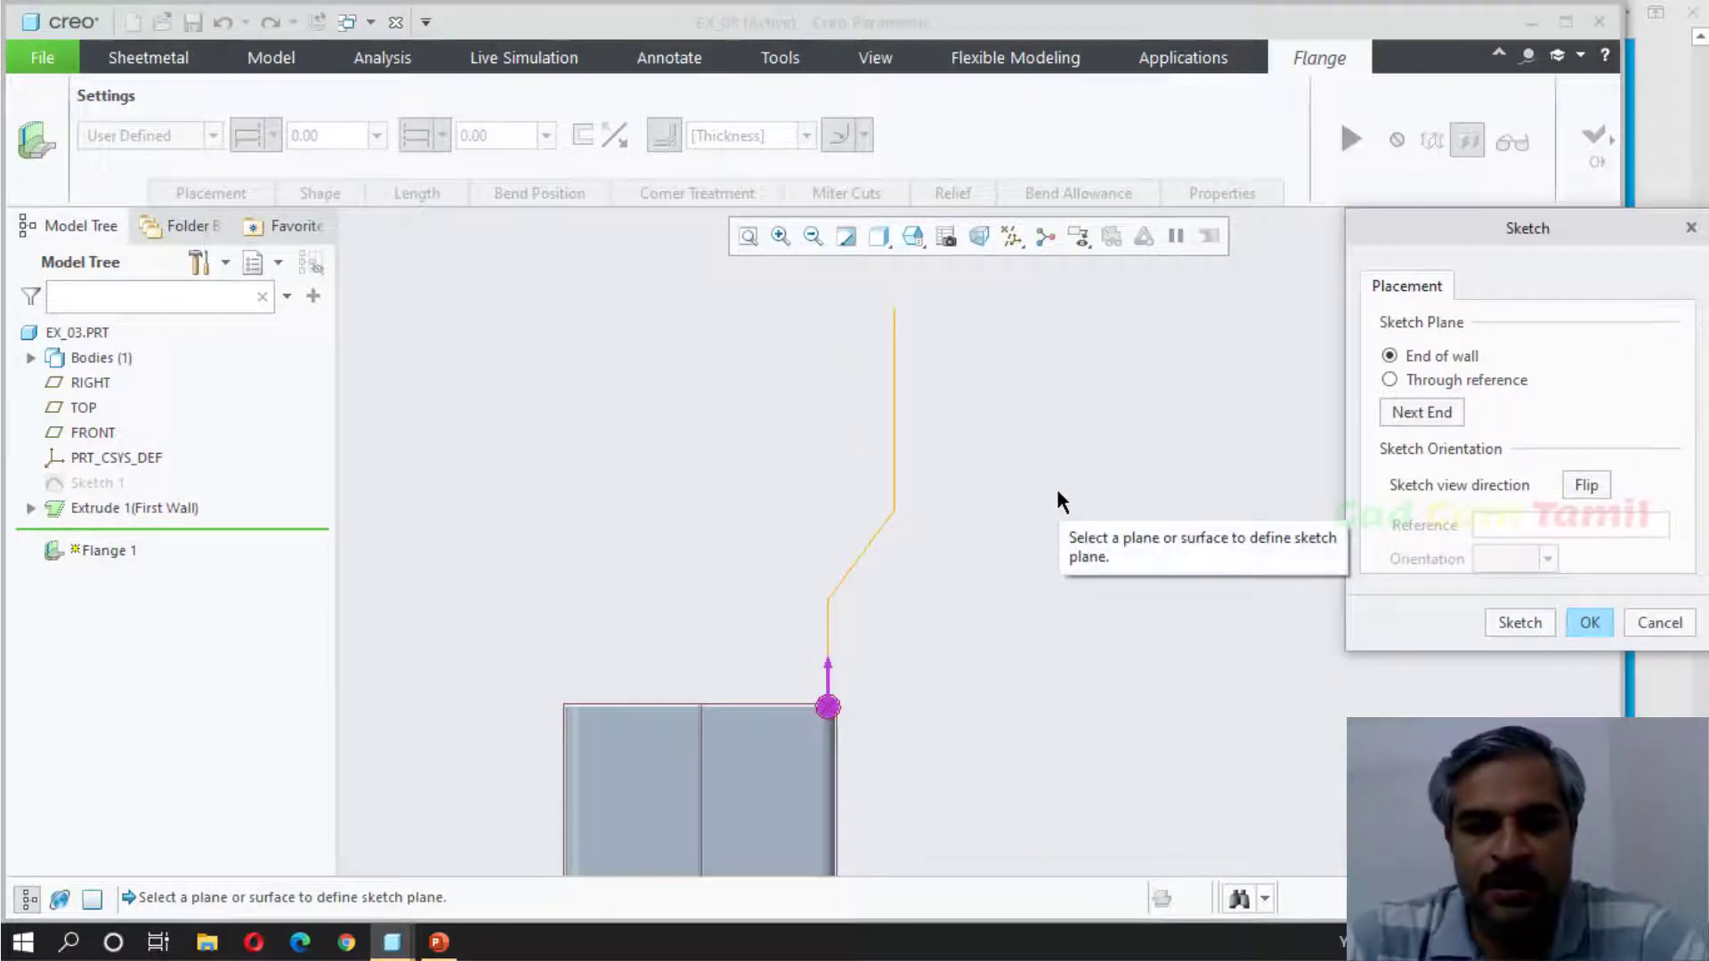
{"action": "left_click", "coordinate": [1522, 623]}
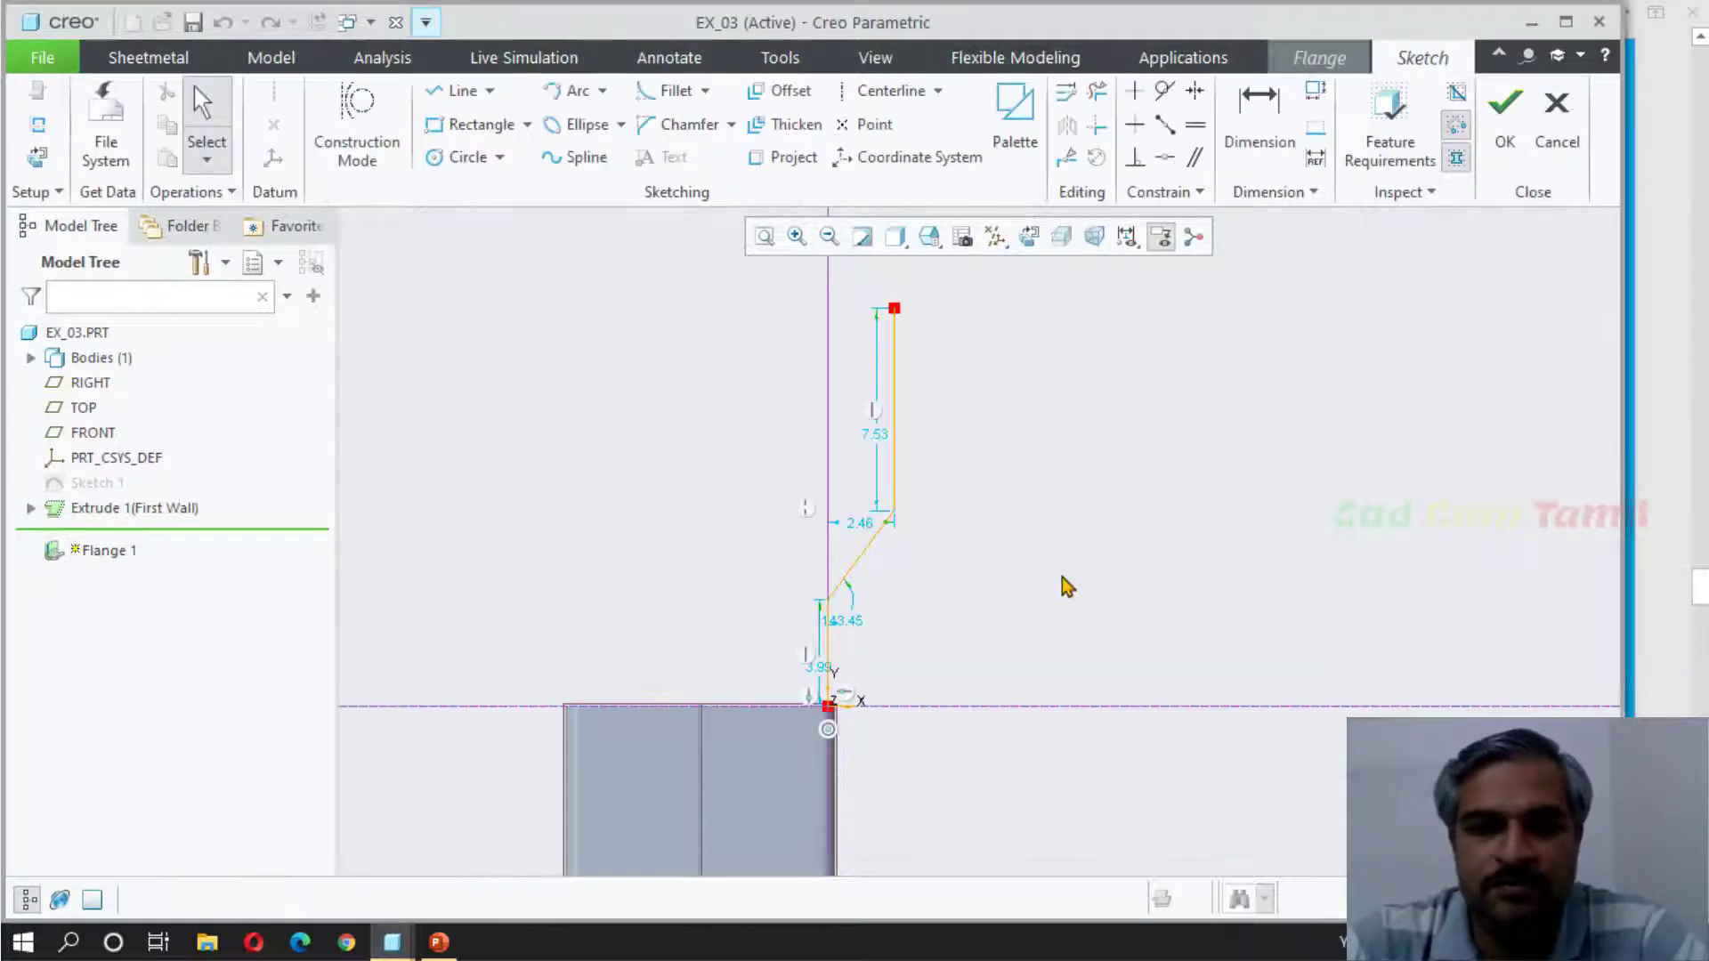
{"action": "left_click", "coordinate": [1259, 120]}
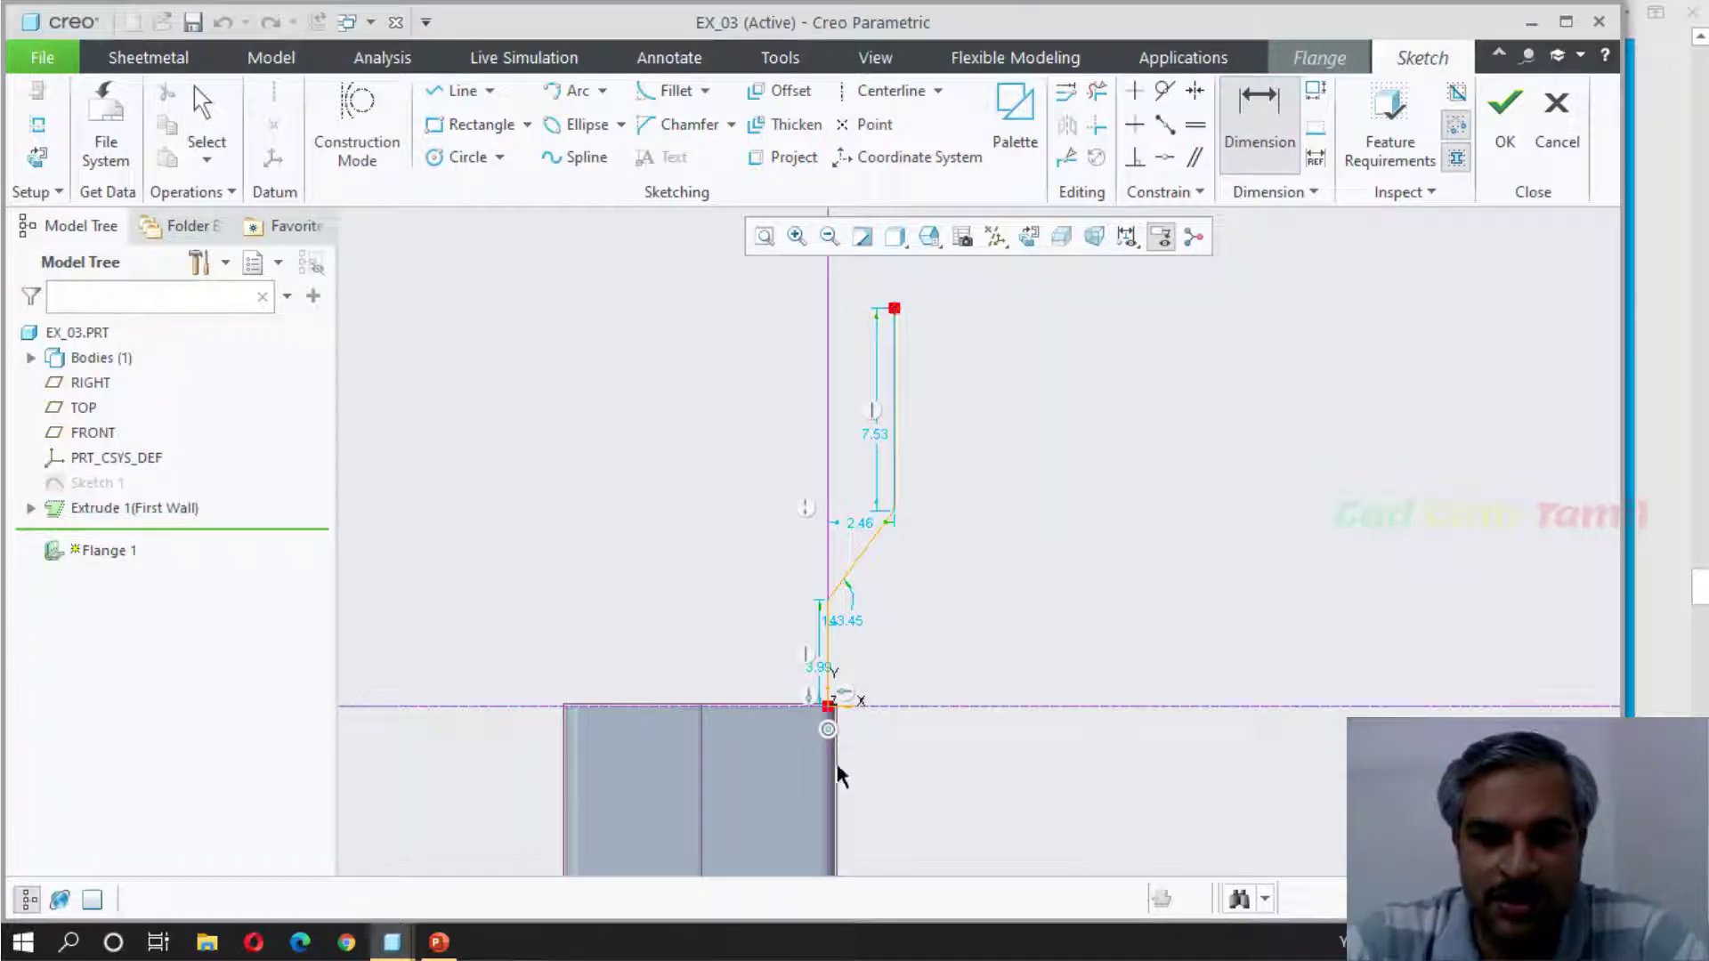
{"action": "scroll", "coordinate": [983, 440], "scroll_direction": "down", "scroll_amount": 2}
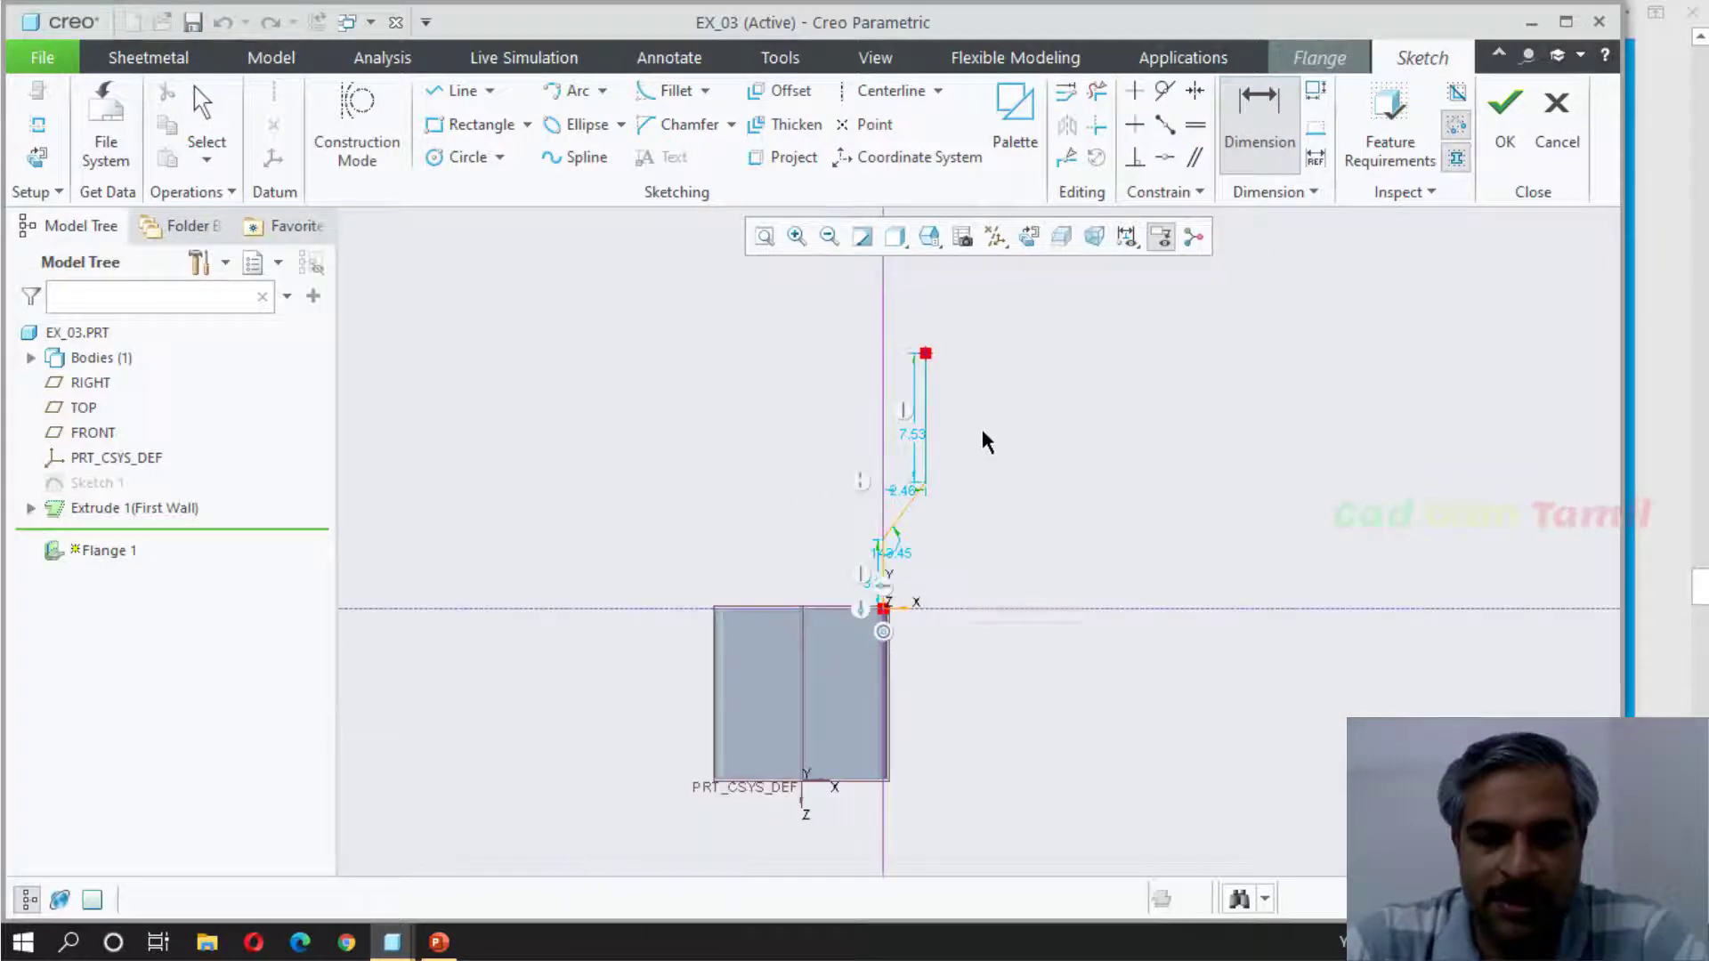
{"action": "left_click", "coordinate": [859, 781]}
{"action": "middle_click", "coordinate": [1054, 597]}
{"action": "middle_click", "coordinate": [1191, 550]}
{"action": "left_click", "coordinate": [928, 483]}
{"action": "left_click", "coordinate": [861, 781]}
{"action": "middle_click", "coordinate": [1006, 685]}
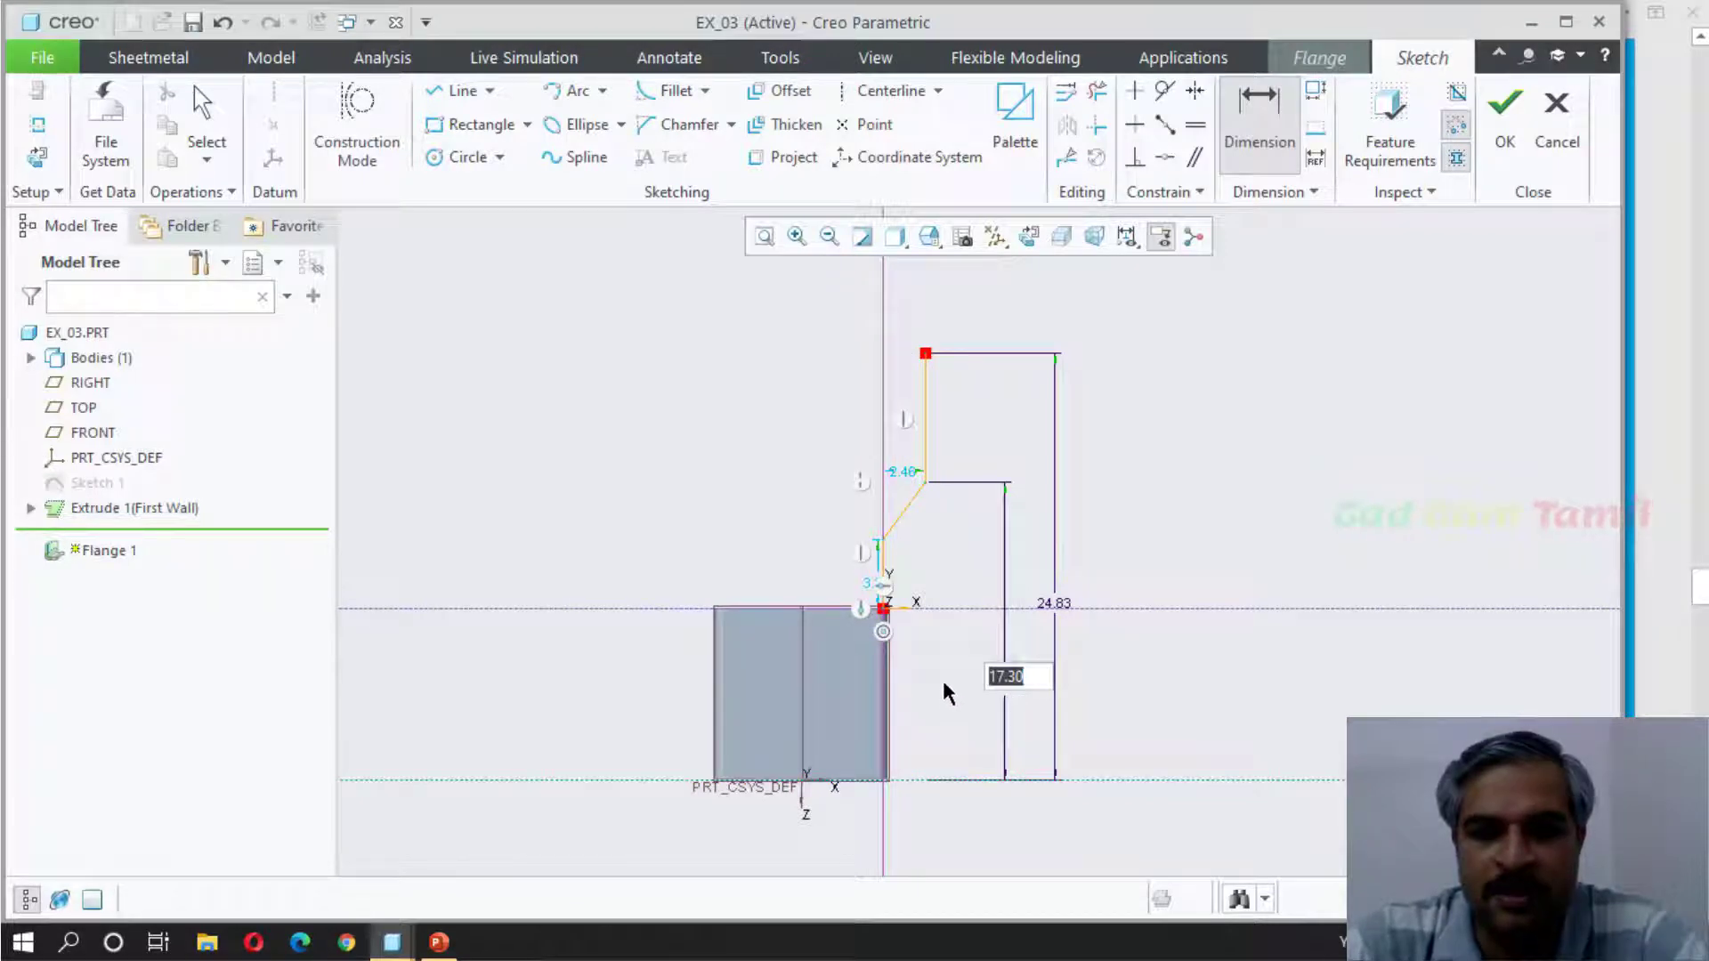
{"action": "key", "text": "Return"}
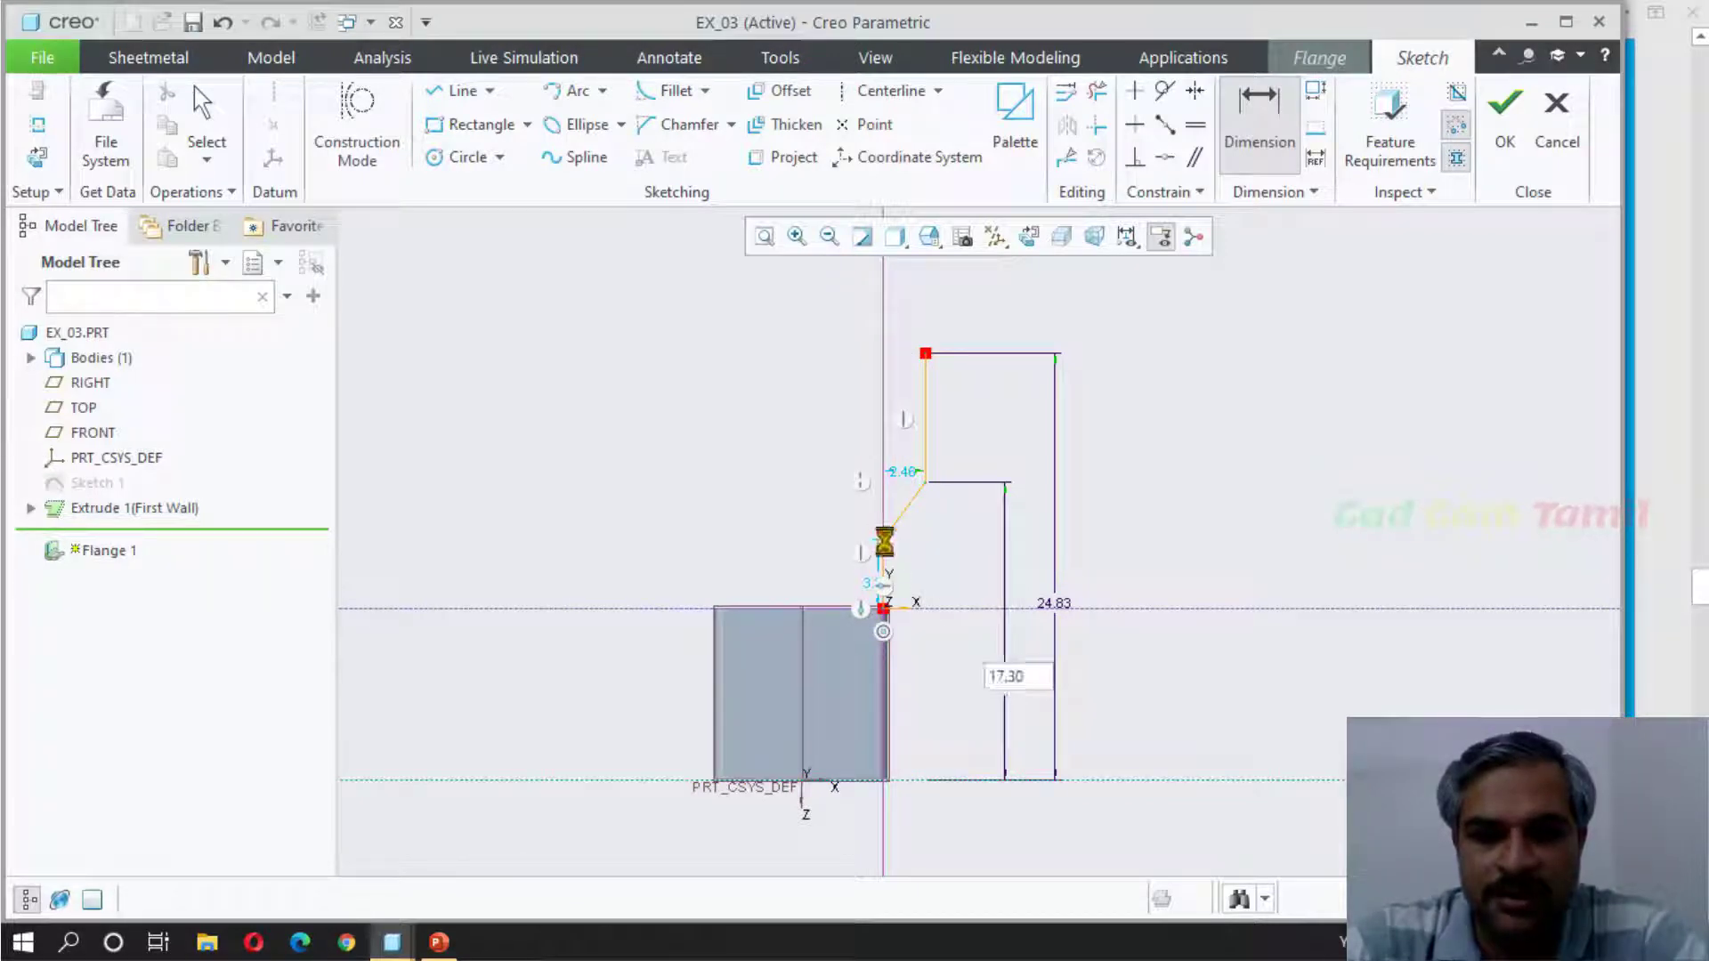
Step: Dimension the lower bend point from the first wall's far edge, and the slanted line's angle to the vertical reference
{"action": "left_click", "coordinate": [835, 782]}
{"action": "left_click", "coordinate": [883, 539]}
{"action": "middle_click", "coordinate": [949, 693]}
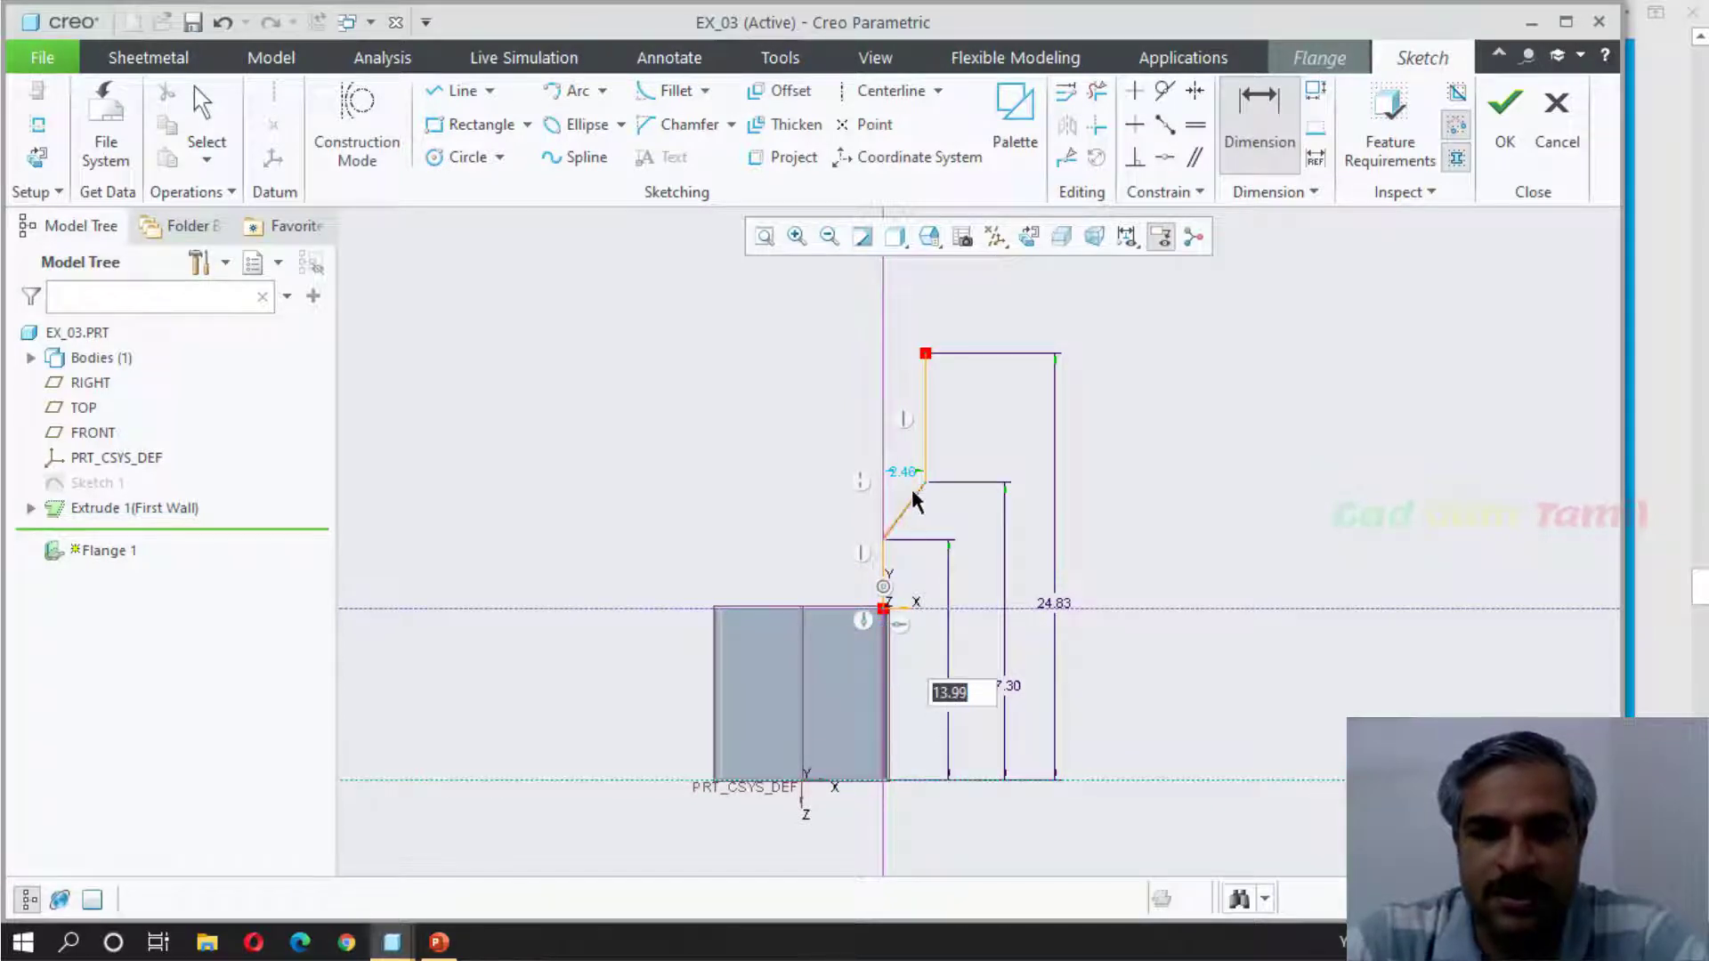
{"action": "left_click", "coordinate": [910, 485]}
{"action": "left_click", "coordinate": [885, 454]}
{"action": "middle_click", "coordinate": [901, 448]}
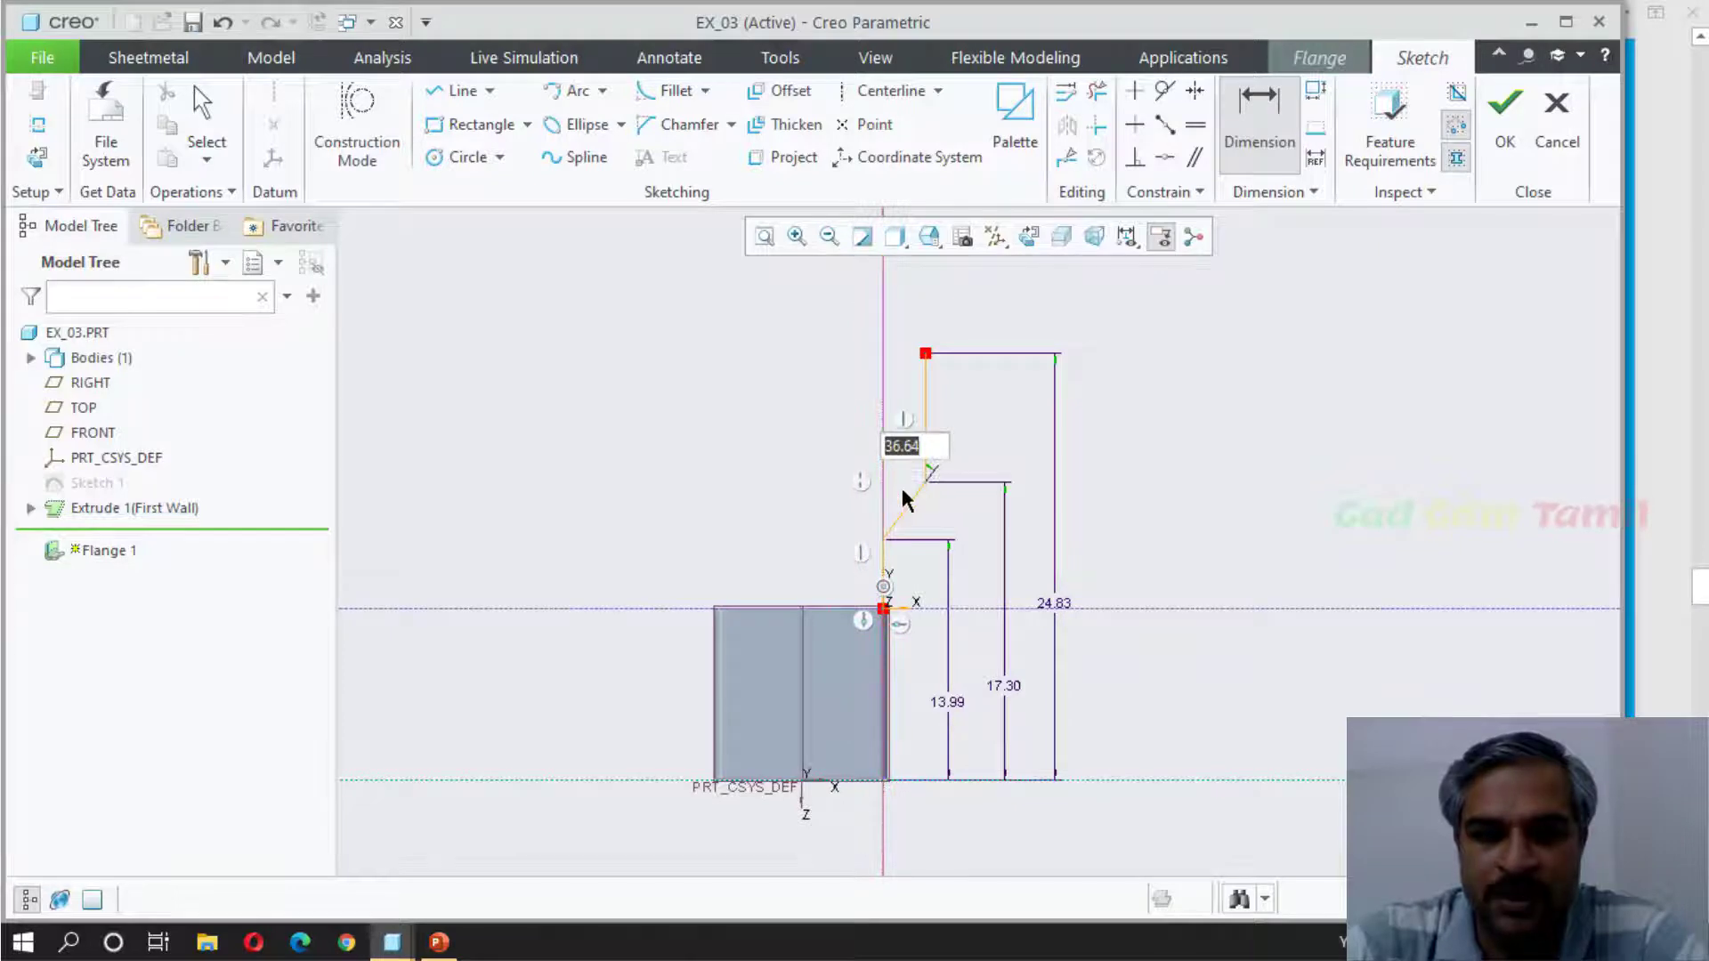
{"action": "key", "text": "Return"}
{"action": "scroll", "coordinate": [999, 510], "scroll_direction": "up", "scroll_amount": 1}
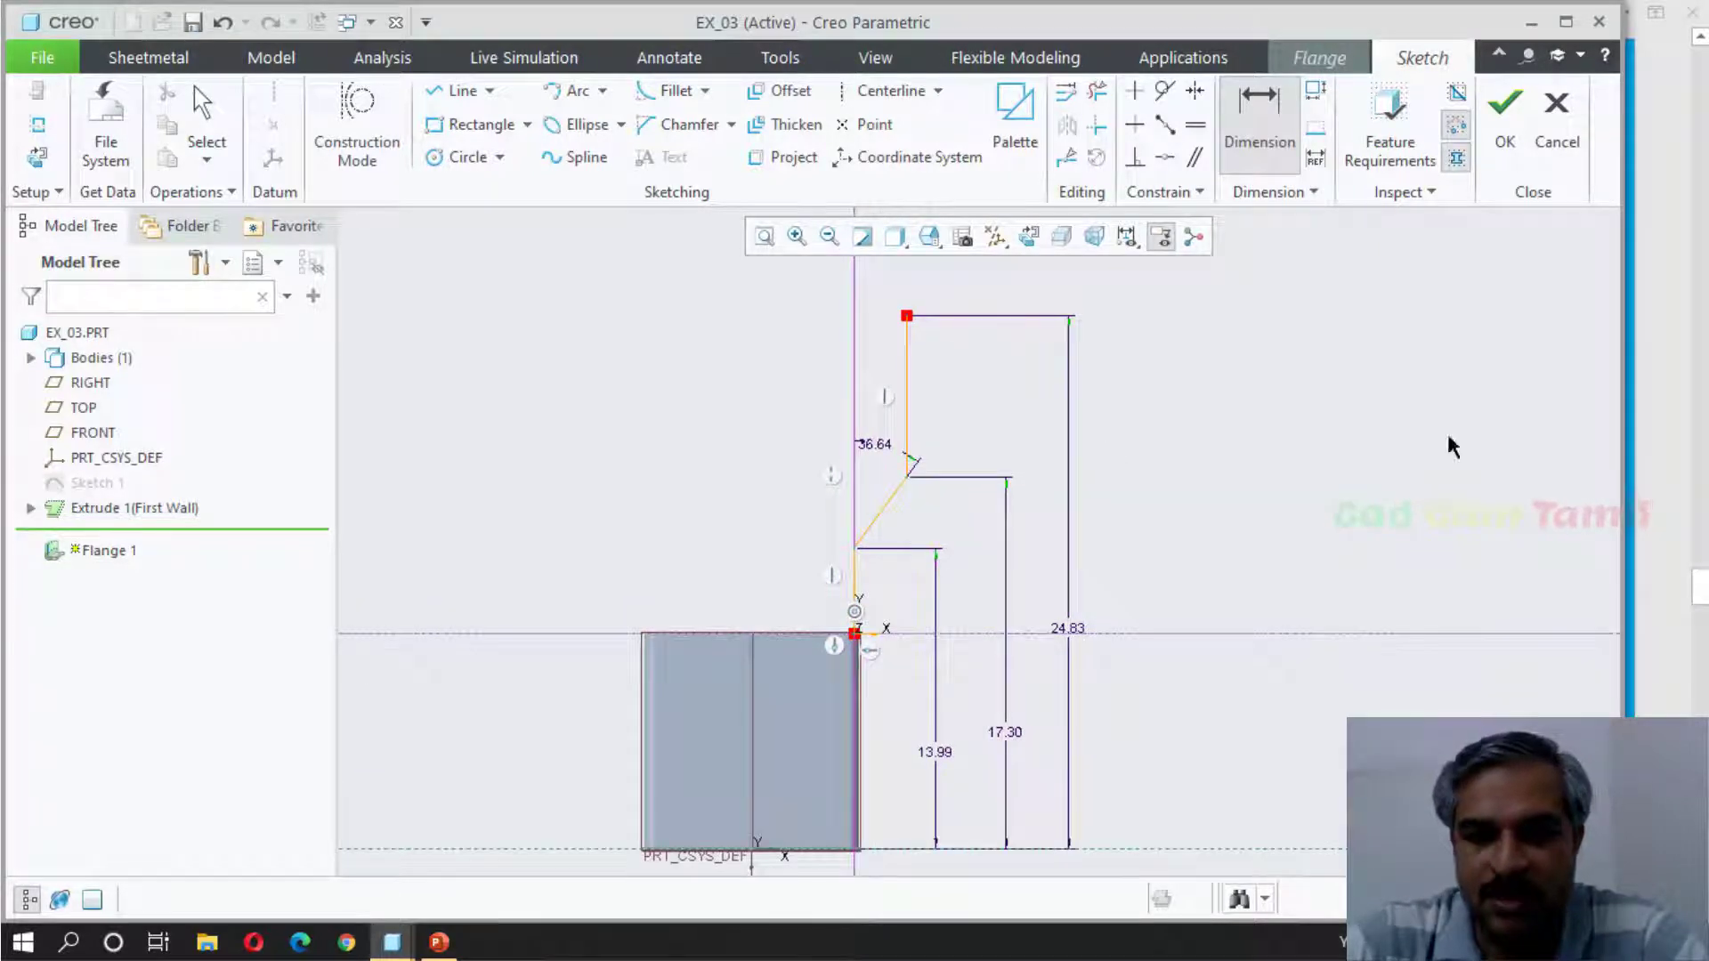
Step: Read the flange lengths and bend angle on the SM_Ex_3 drawing in PowerPoint, and return to the EX_03 sketch in Creo
{"action": "left_click", "coordinate": [1654, 372]}
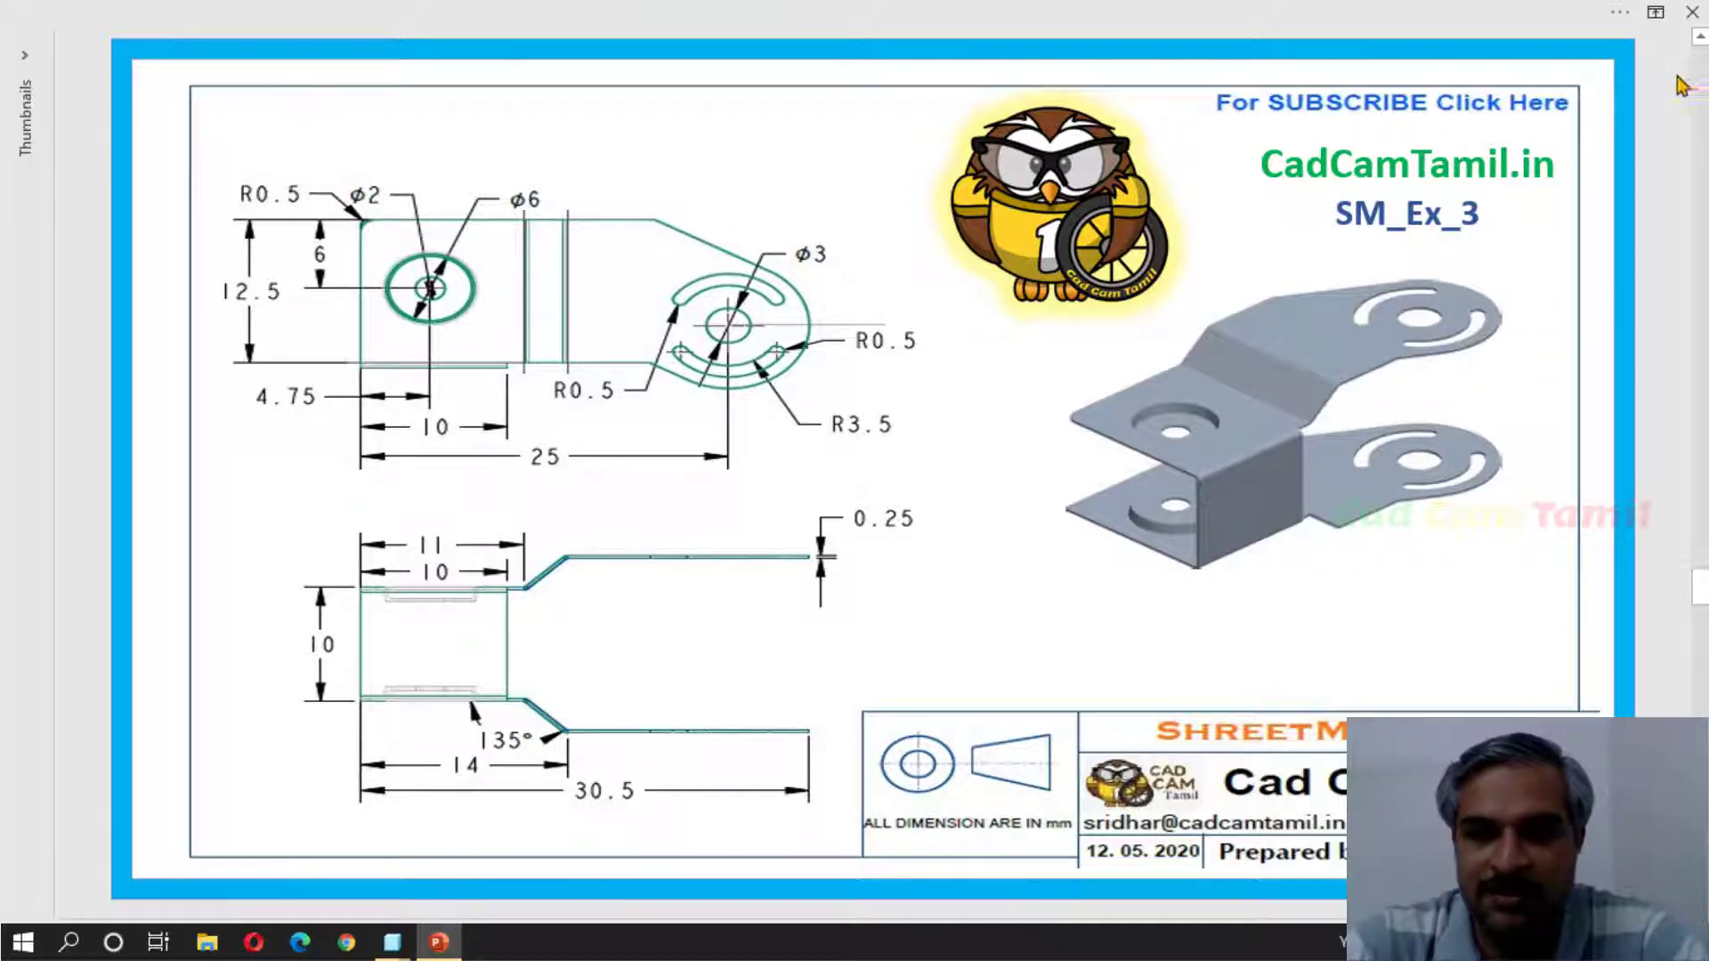
{"action": "mouse_move", "coordinate": [412, 949]}
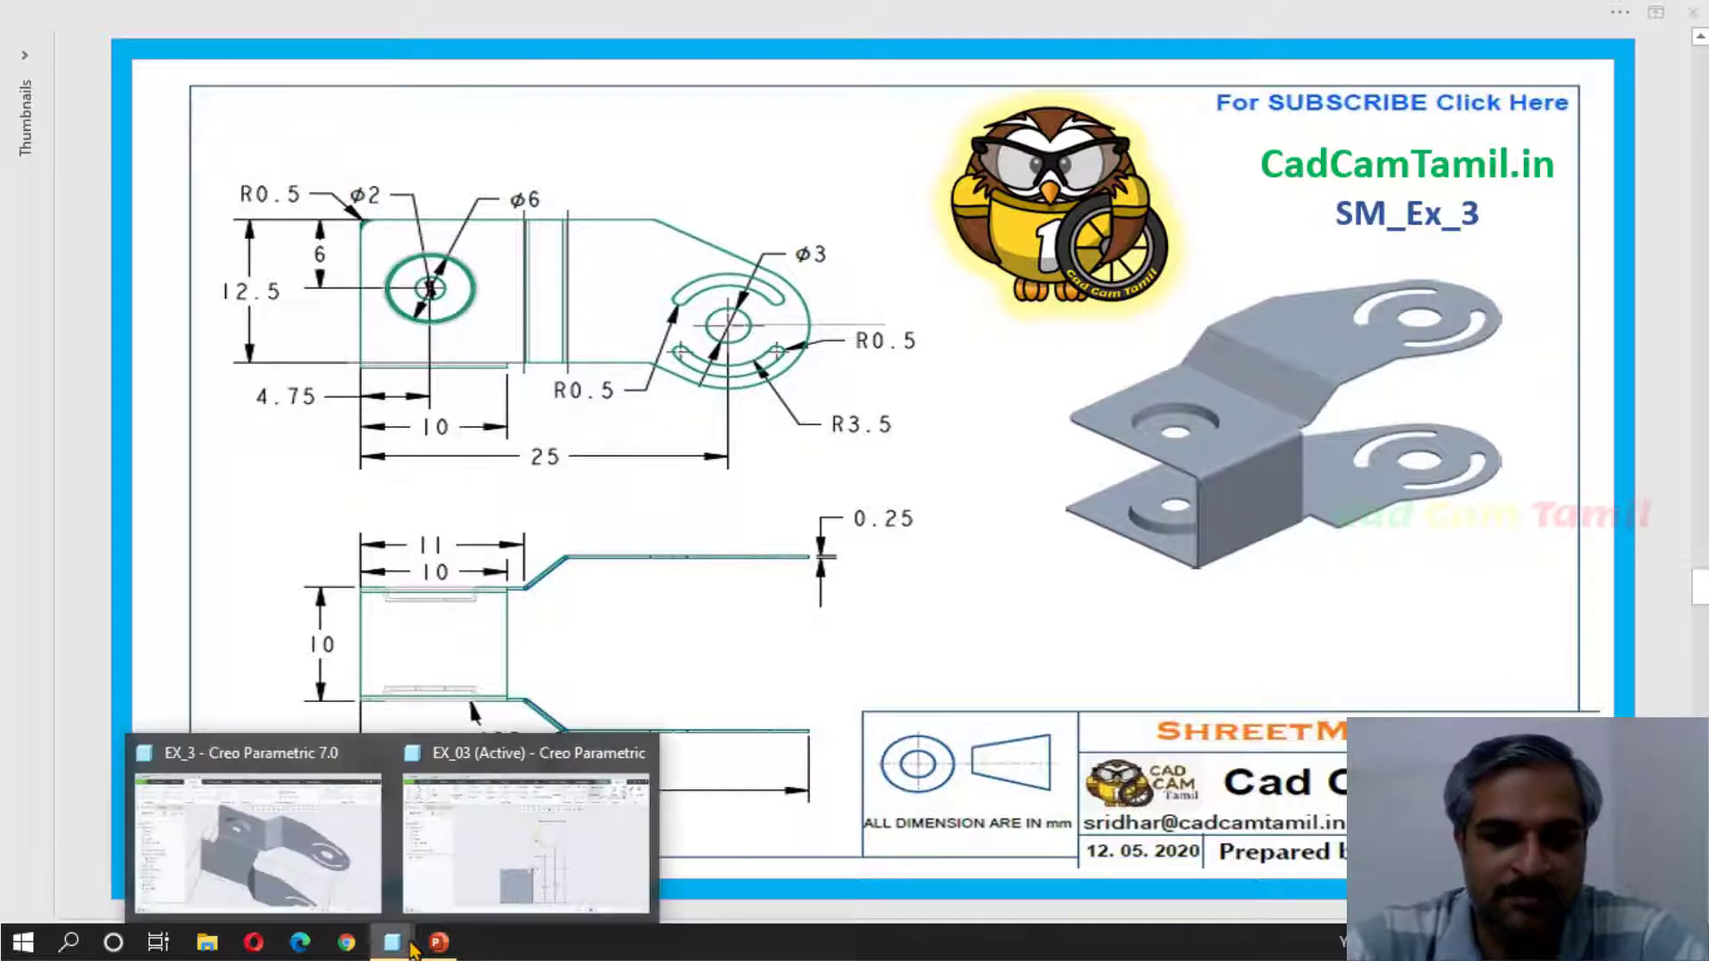
{"action": "left_click", "coordinate": [503, 868]}
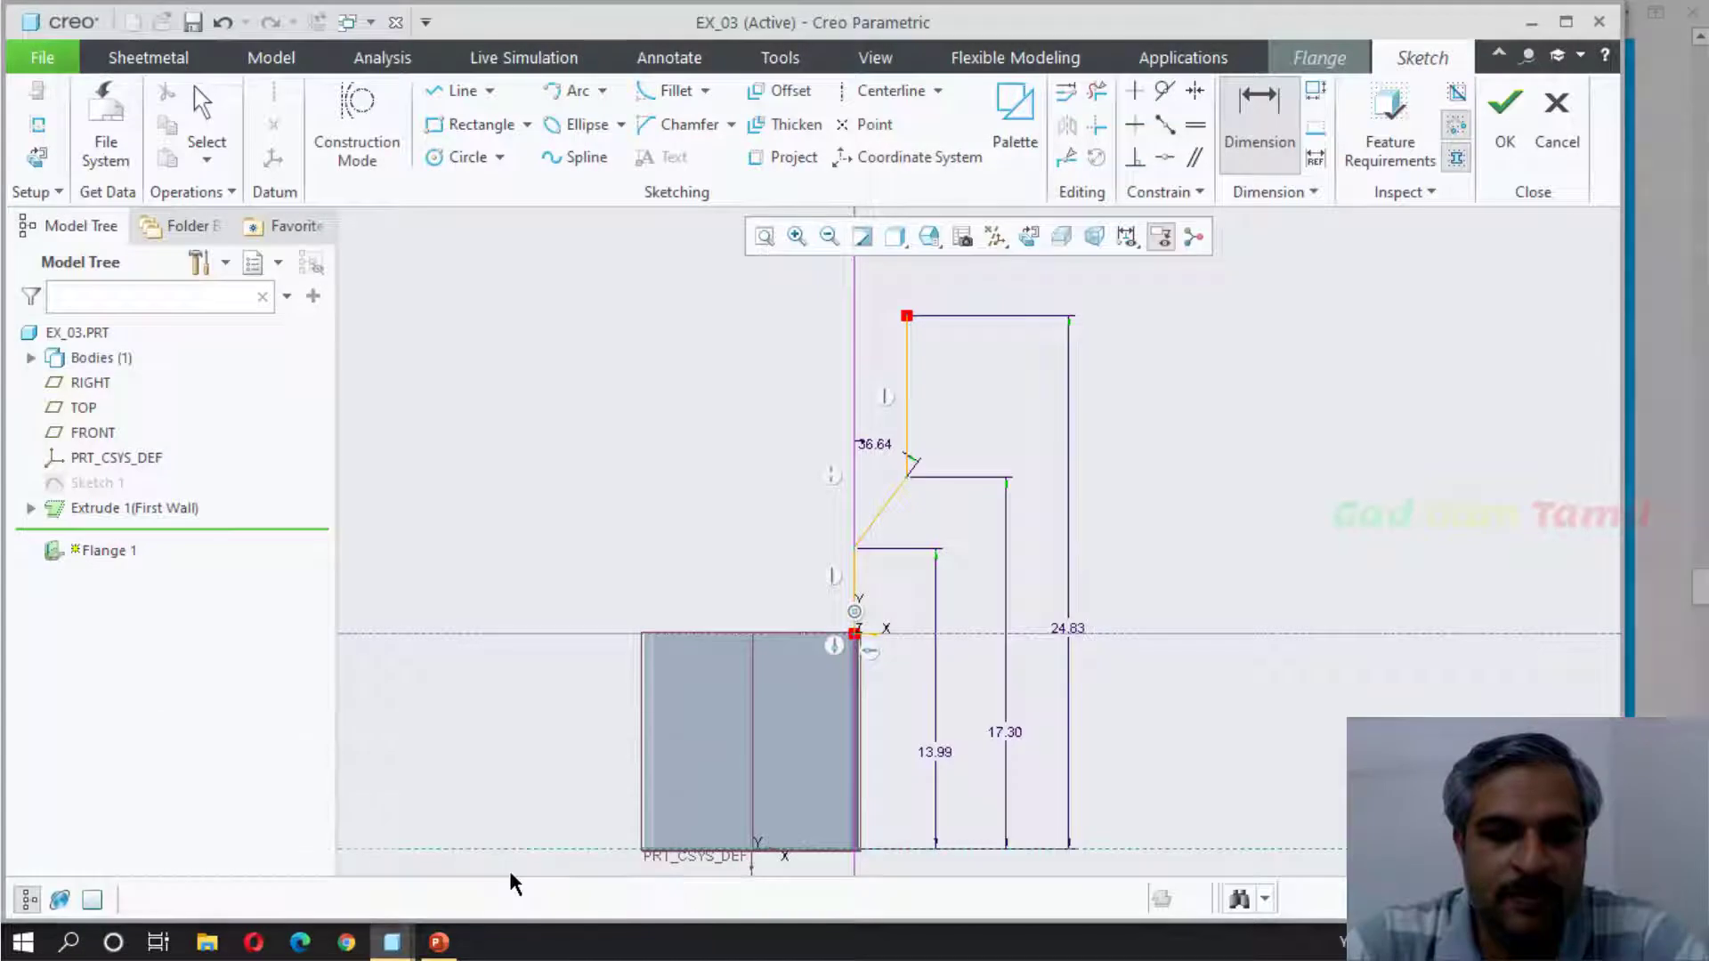
Step: Set the slanted line's angle to the vertical to 46 degrees and the free end's distance from the wall's far edge to 20 mm
{"action": "double_click", "coordinate": [878, 442]}
{"action": "key", "text": "Return"}
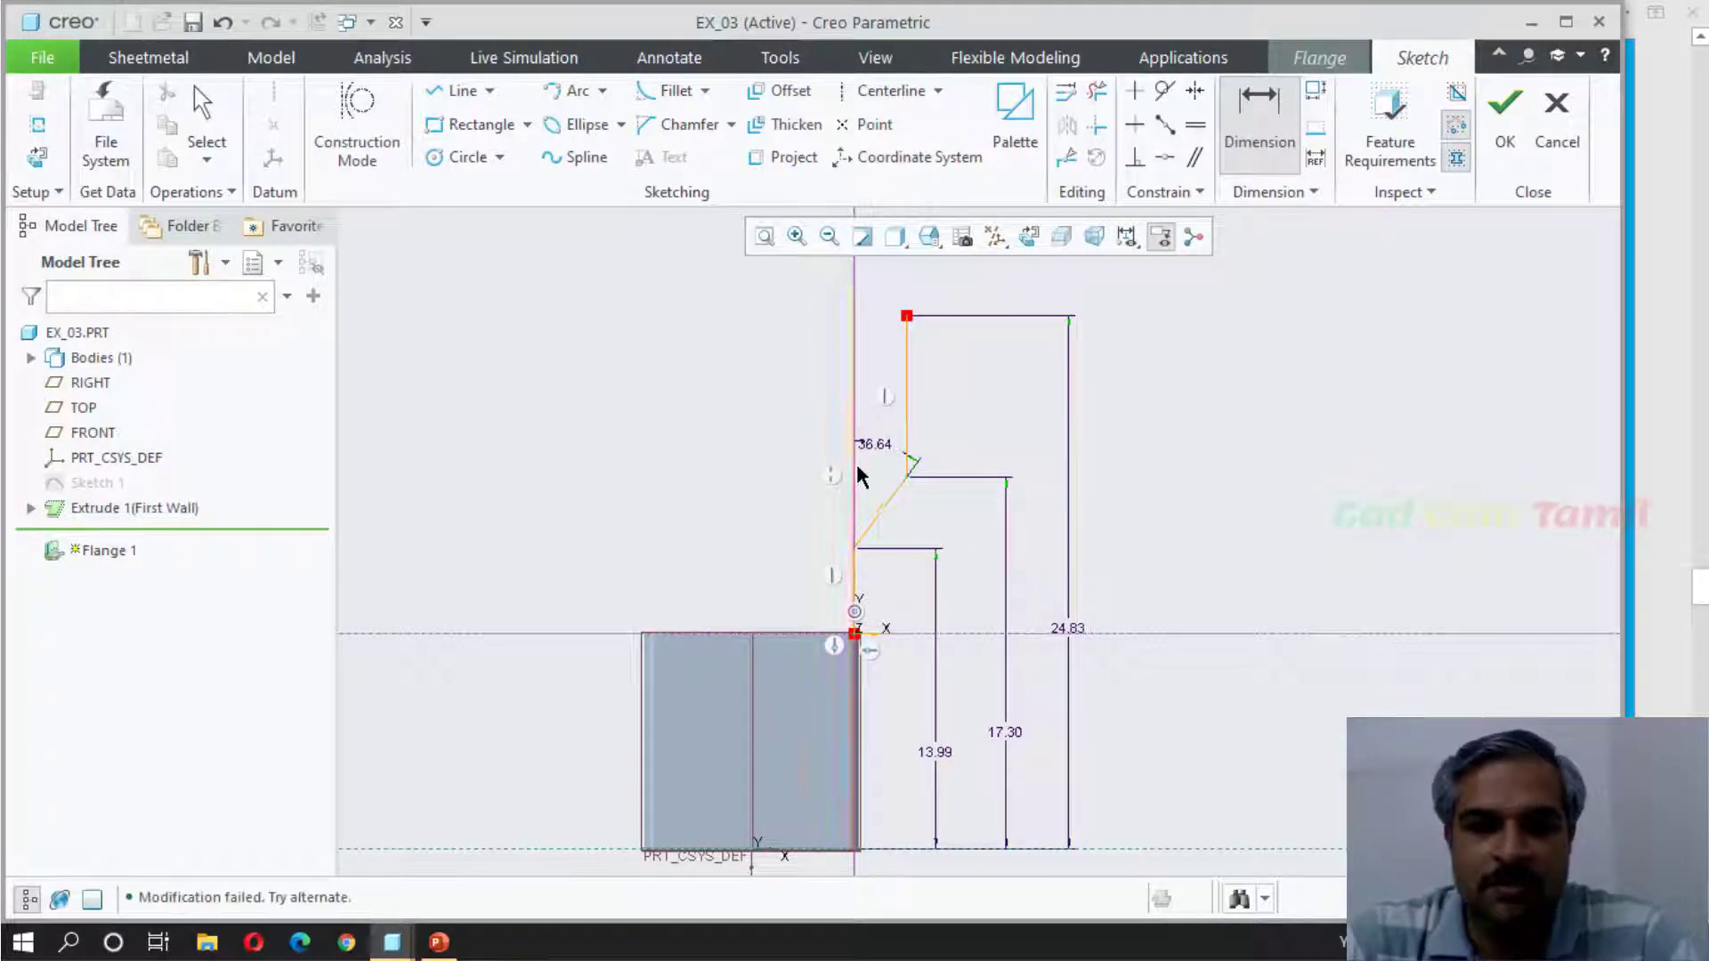
{"action": "double_click", "coordinate": [875, 442]}
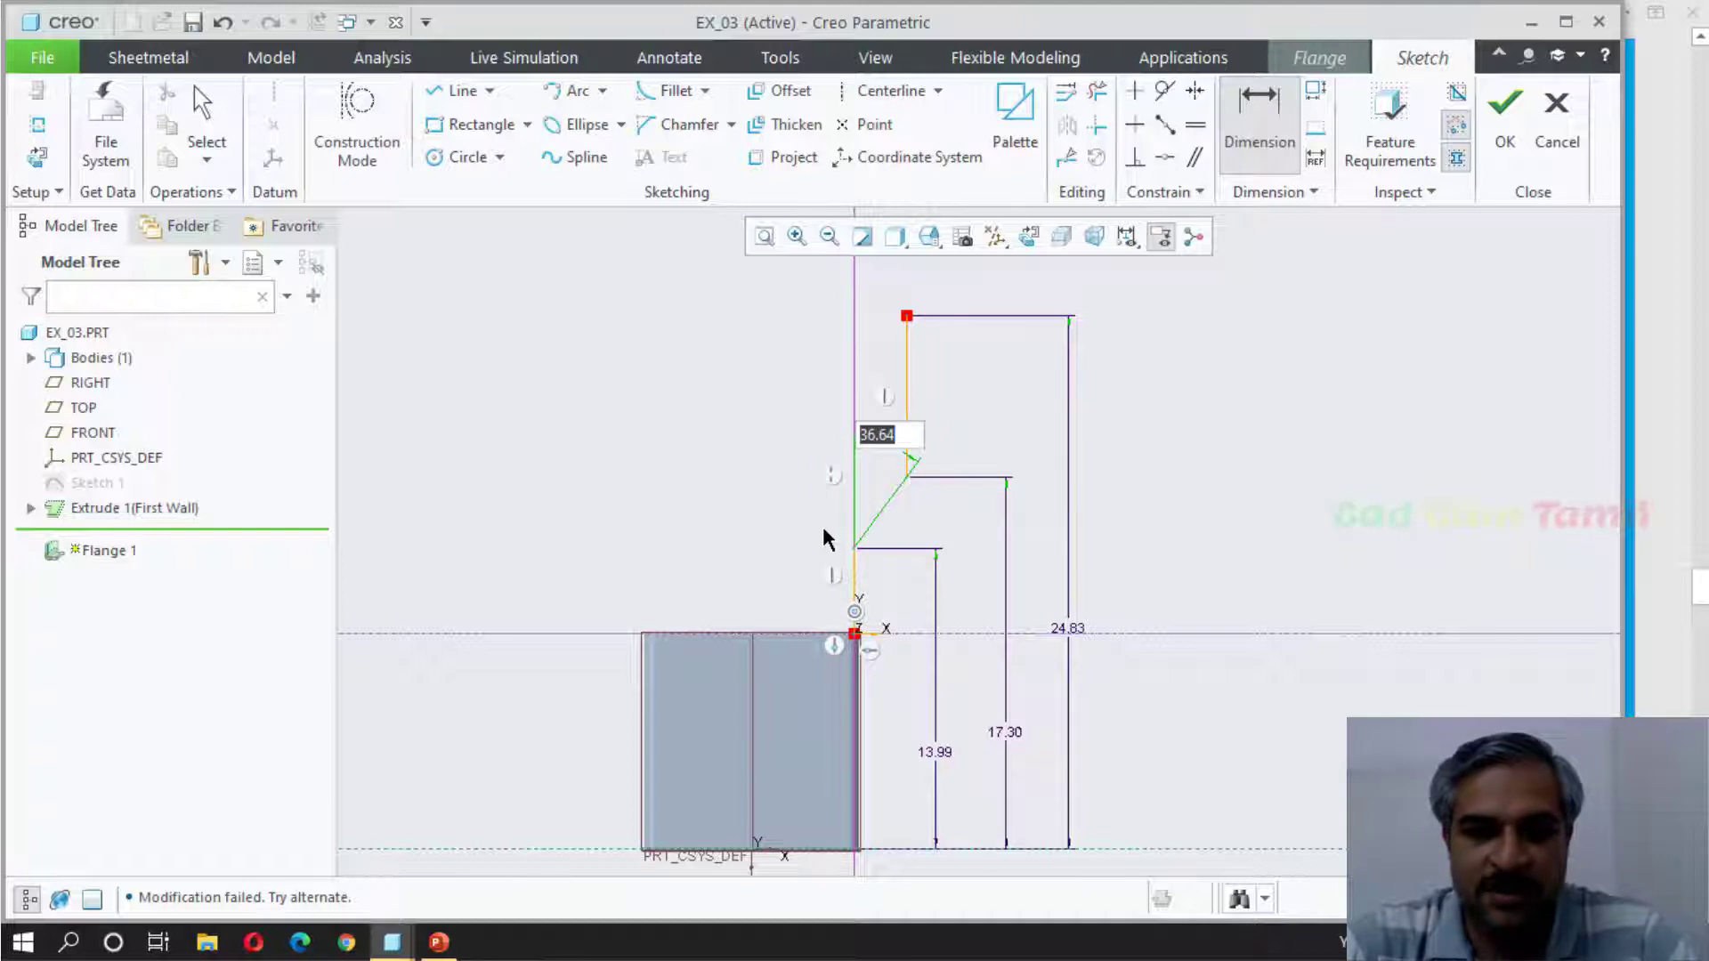
{"action": "type", "text": "1"}
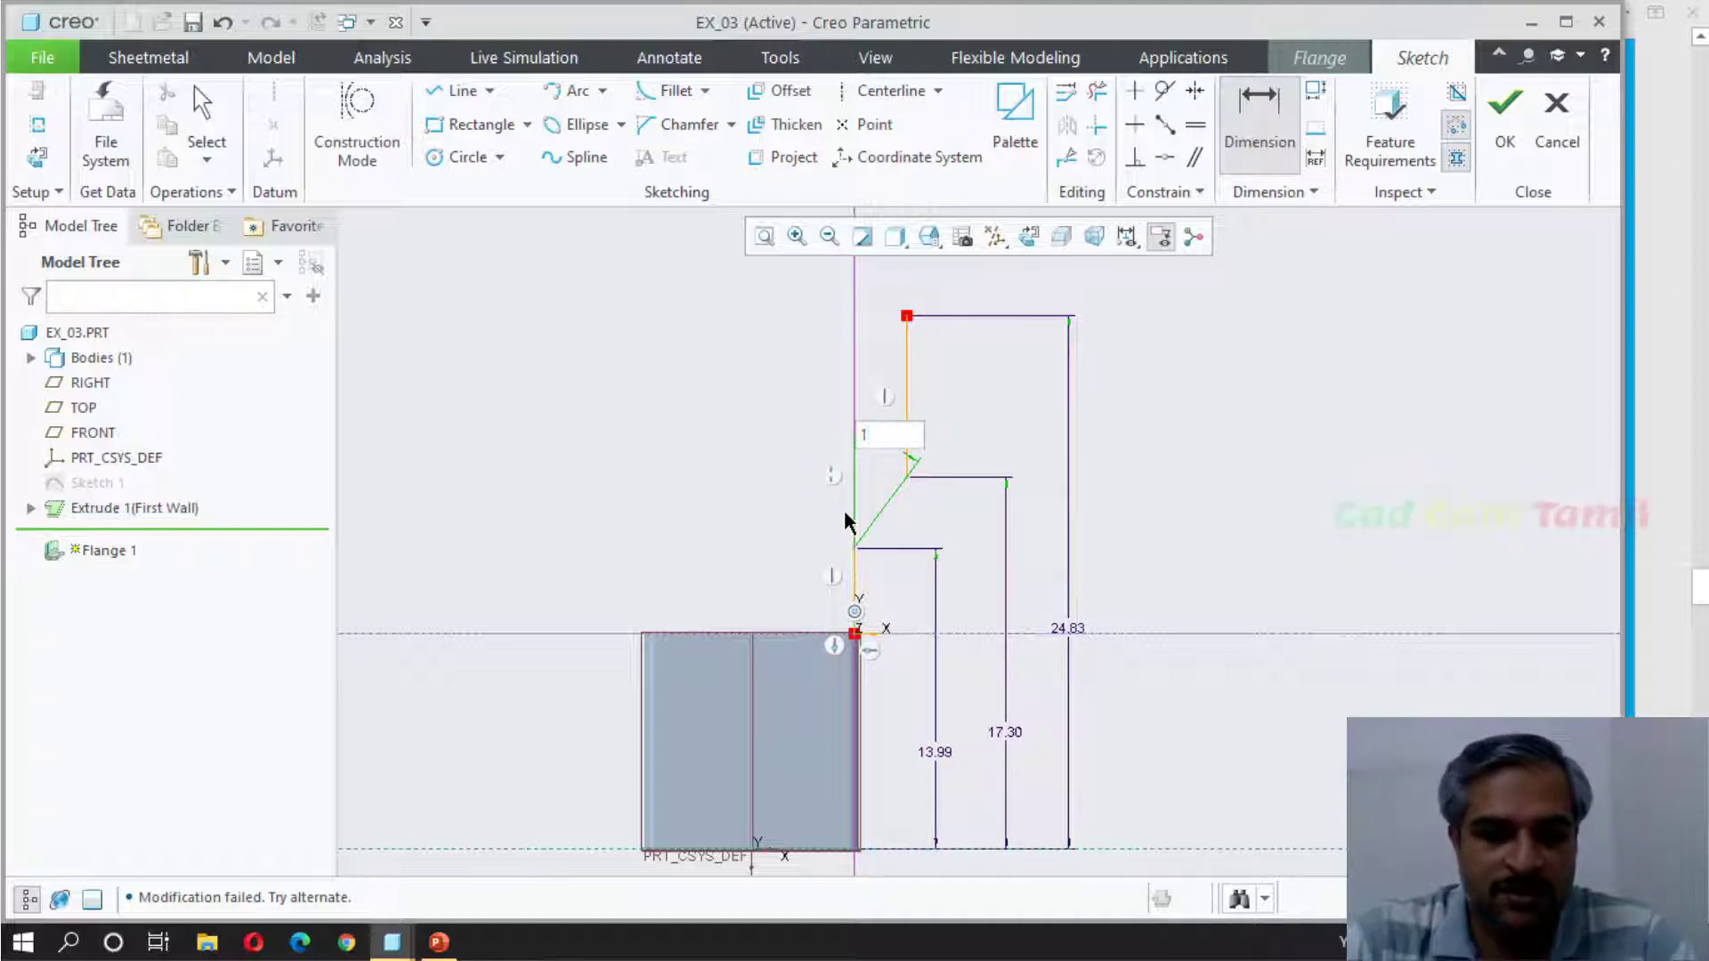
{"action": "type", "text": "36.00"}
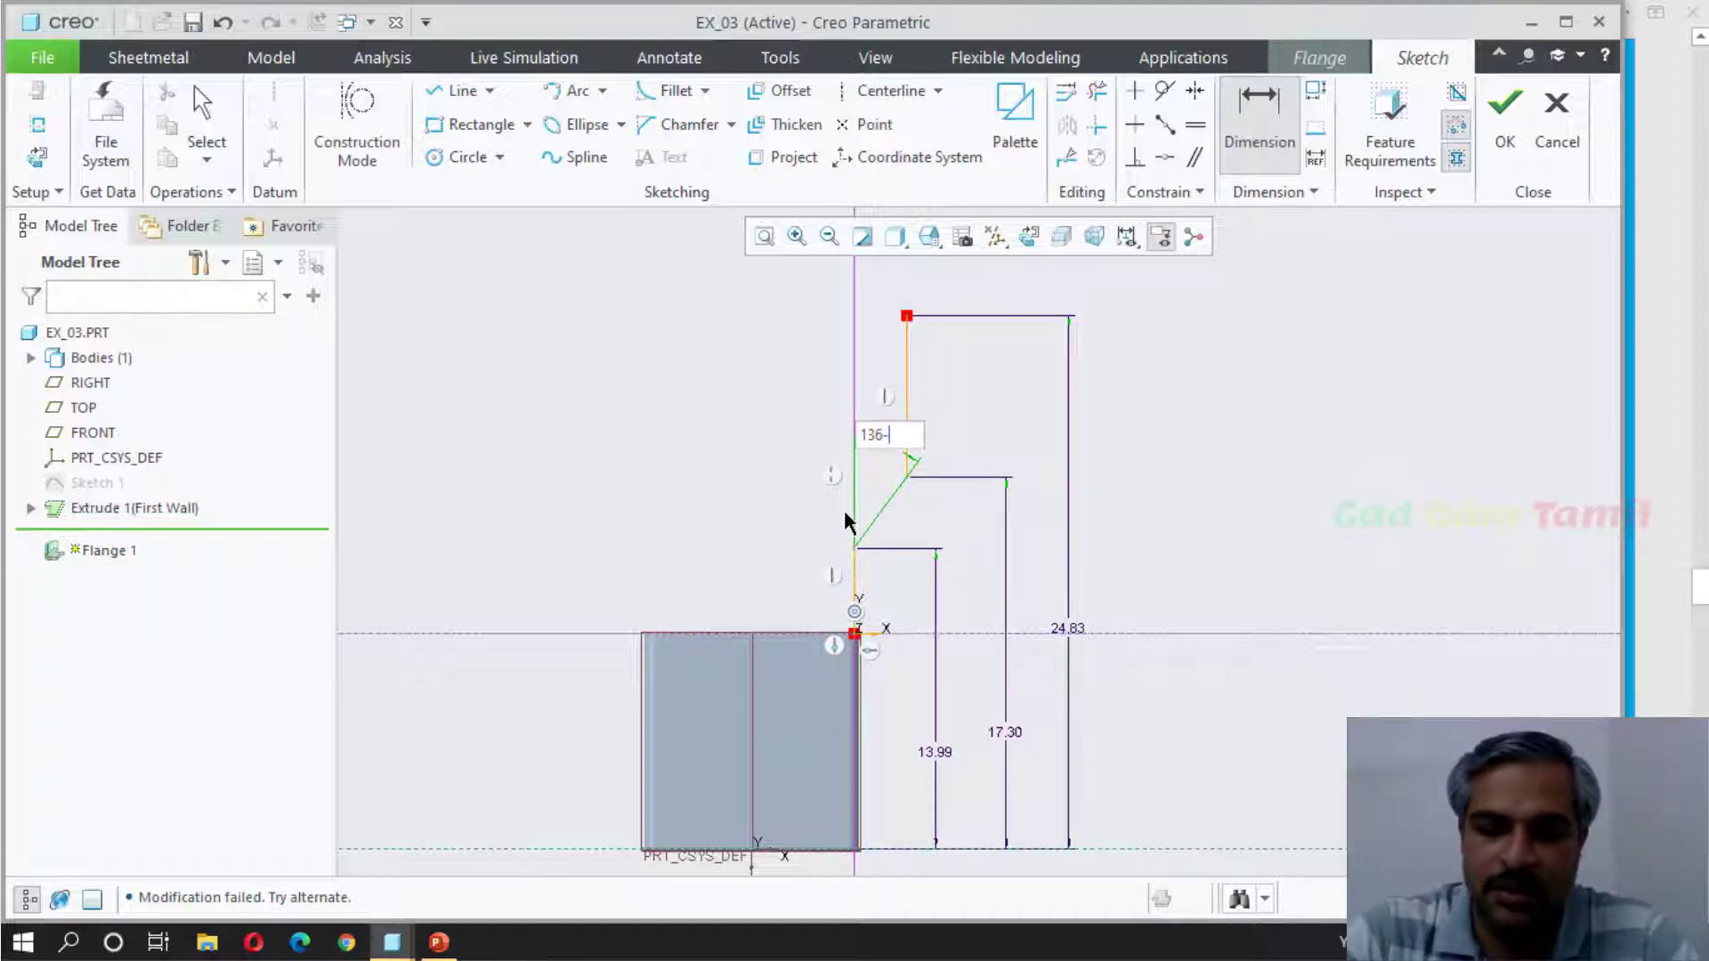
{"action": "key", "text": "Return"}
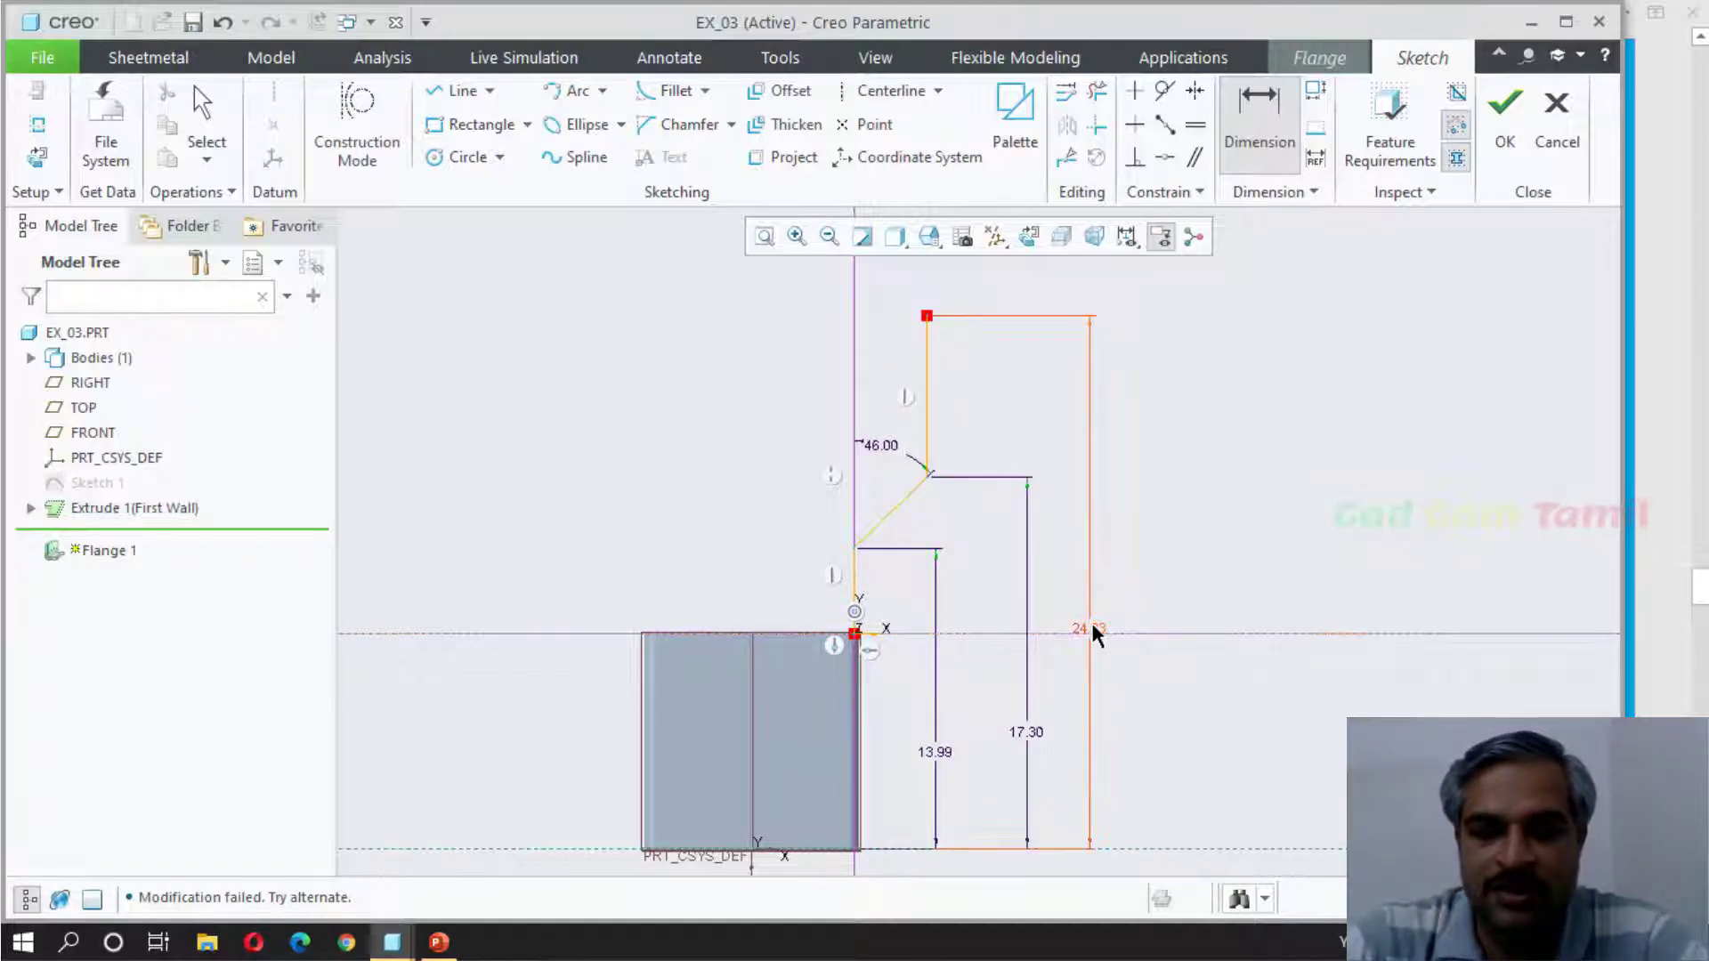
{"action": "type", "text": "20"}
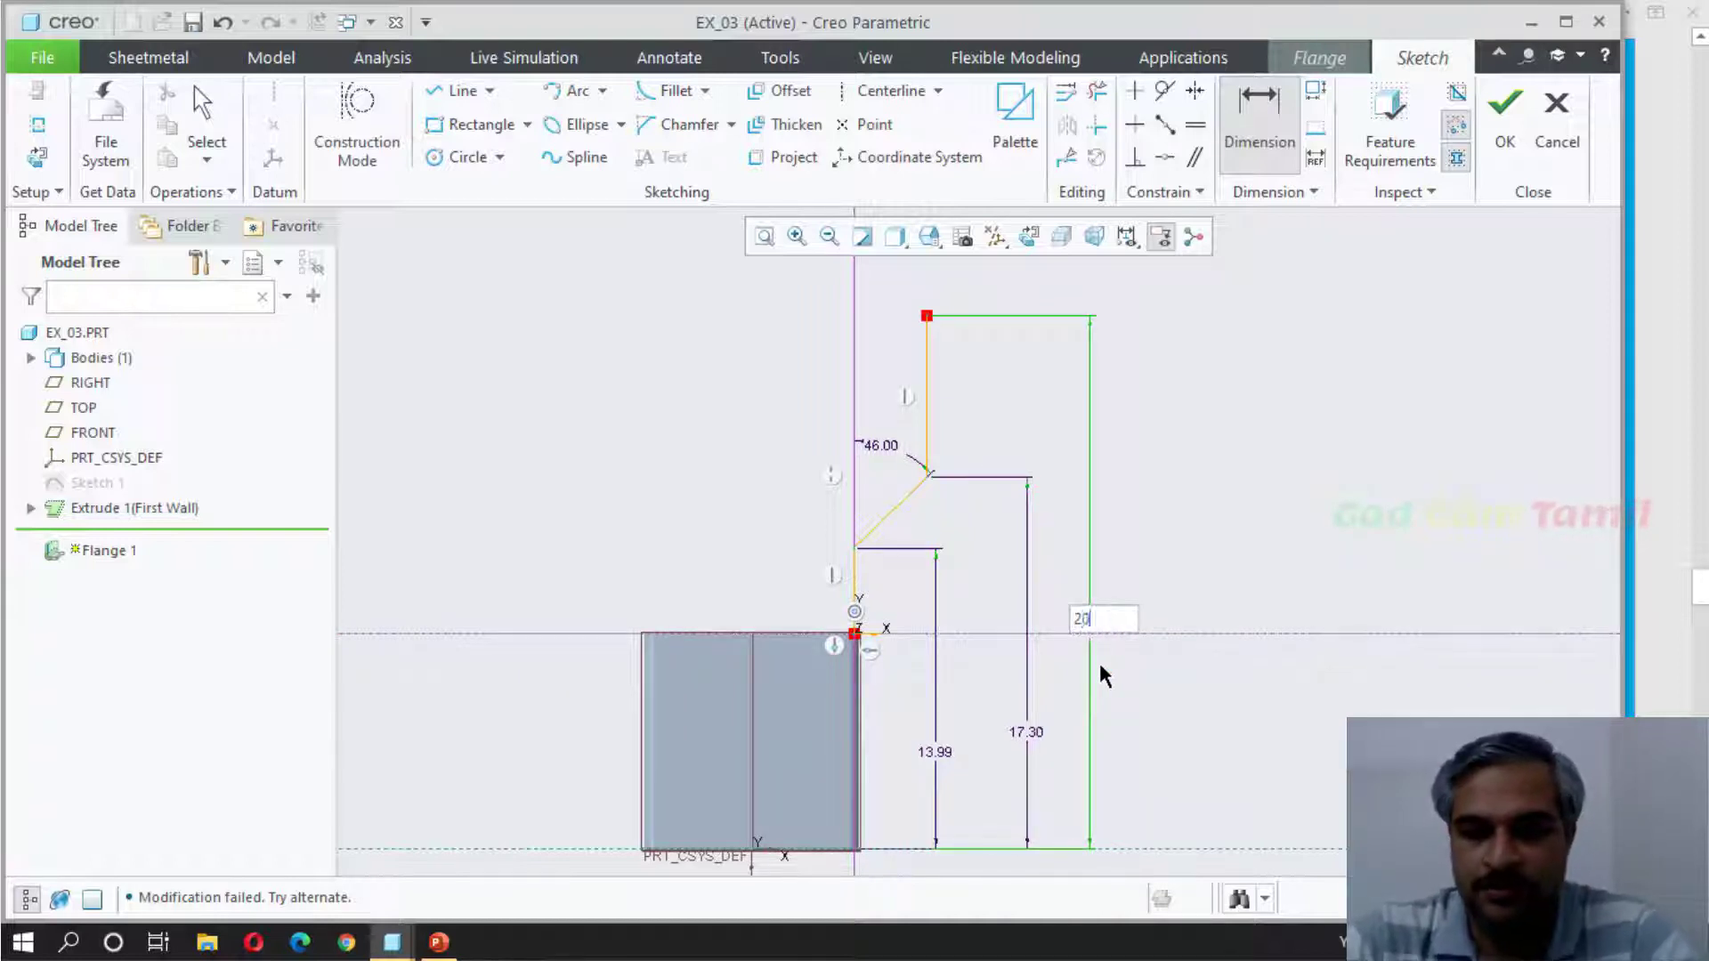
{"action": "key", "text": "Return"}
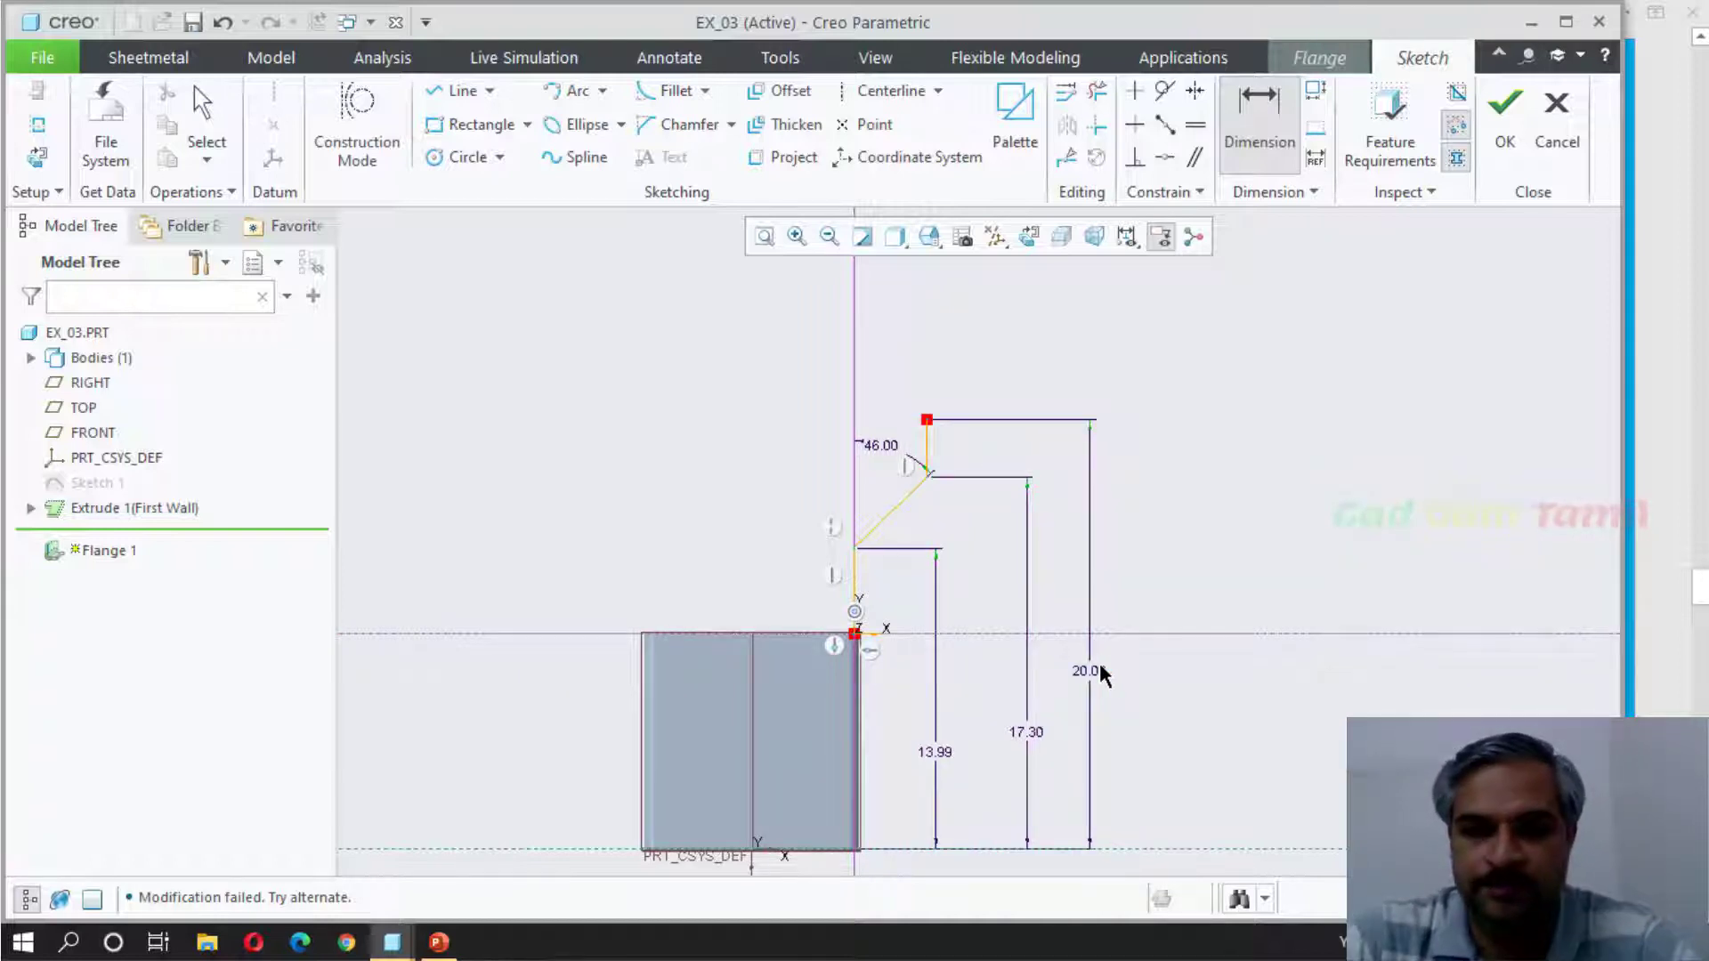
Step: Set the lower bend point's distance from the wall's far edge to 14 mm
{"action": "double_click", "coordinate": [931, 754]}
{"action": "type", "text": "14"}
{"action": "key", "text": "Return"}
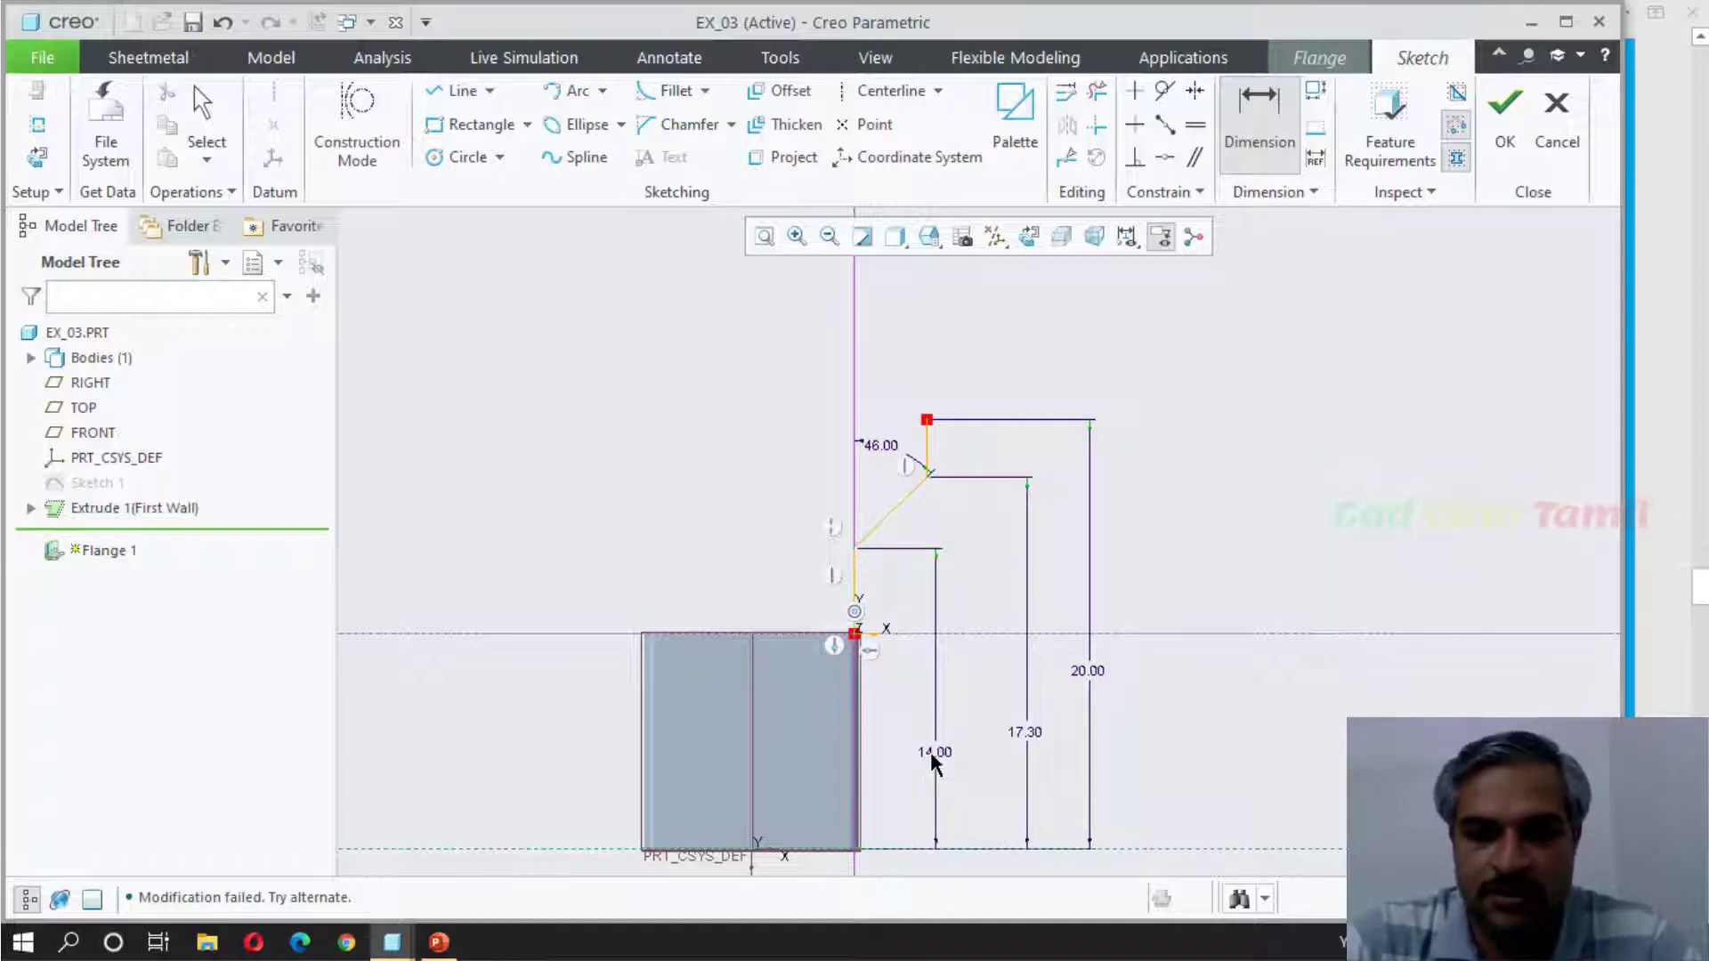
Step: Recheck the drawing in PowerPoint, and in Creo set the lower bend point's distance to 11 mm and the upper one's to 14 mm
{"action": "left_click", "coordinate": [1653, 567]}
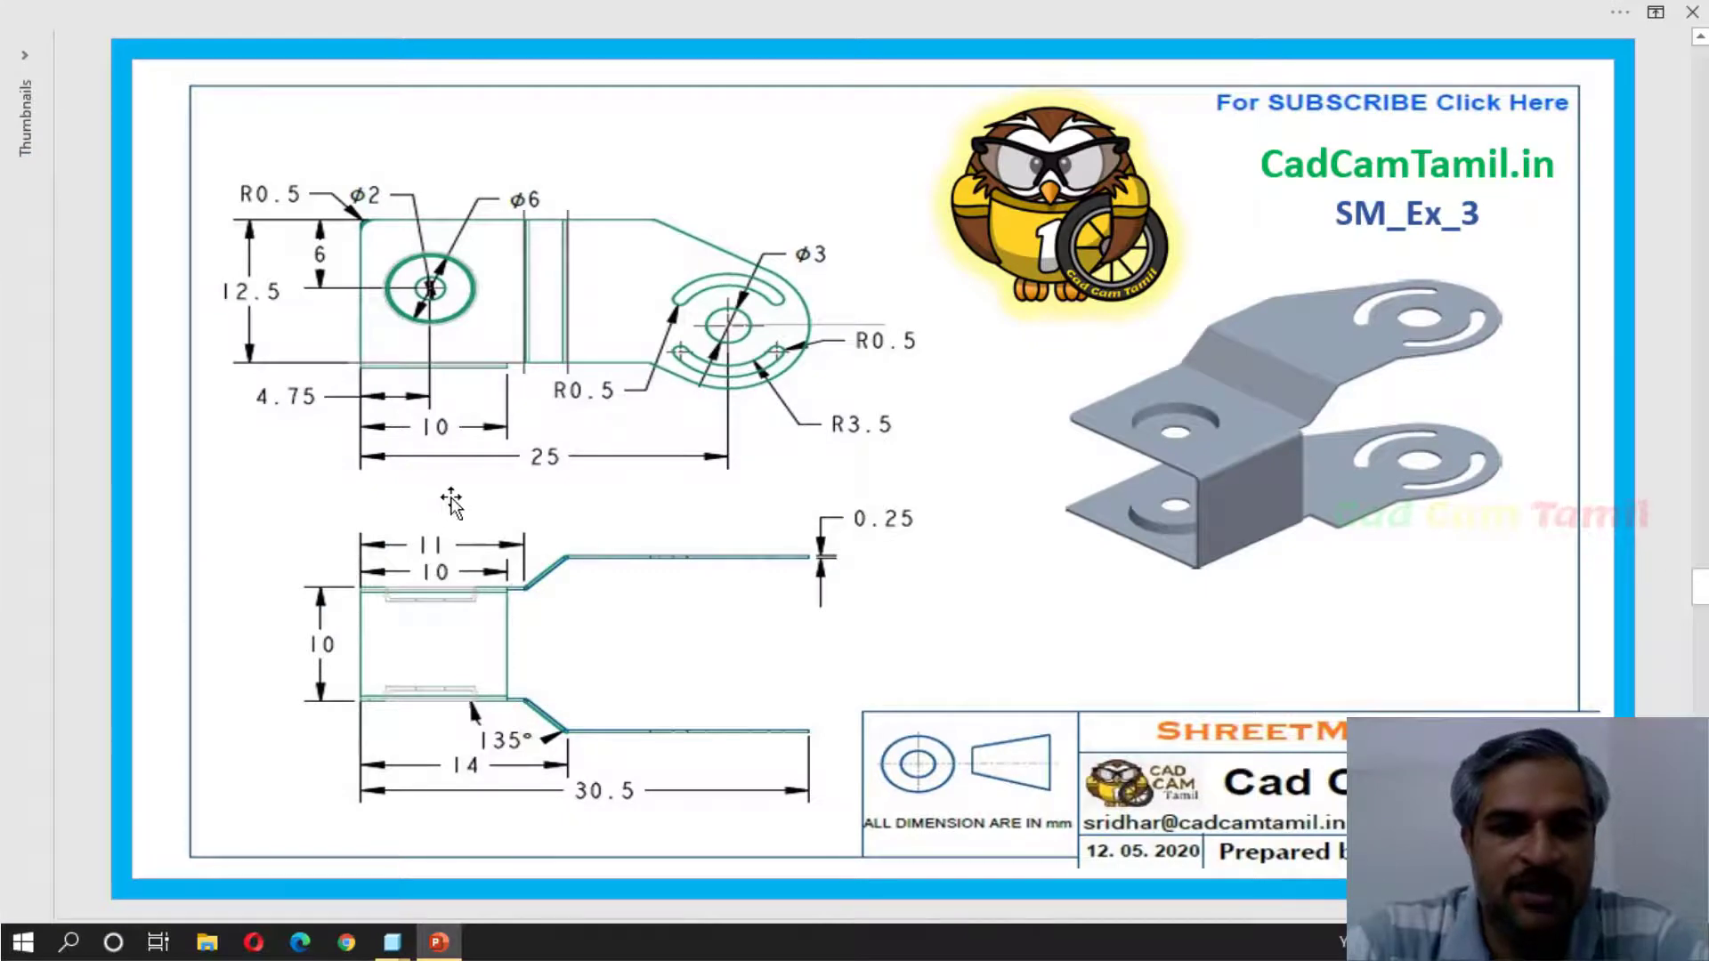
{"action": "left_click", "coordinate": [404, 949]}
{"action": "left_click", "coordinate": [629, 803]}
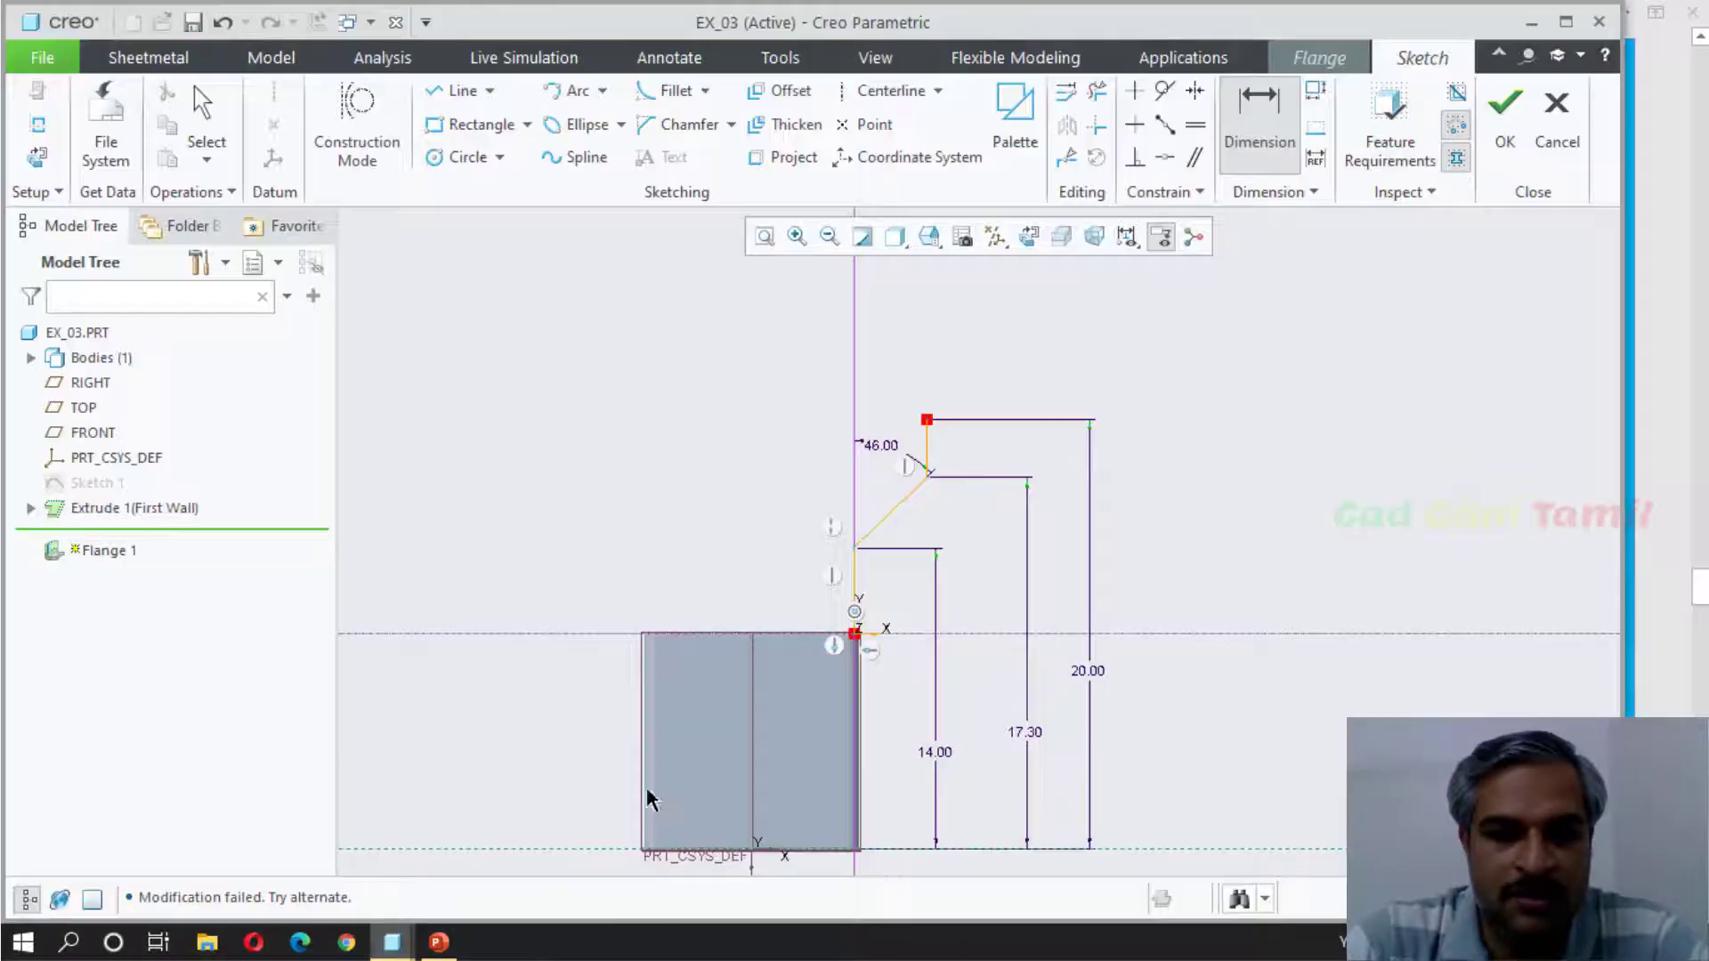
{"action": "double_click", "coordinate": [945, 752]}
{"action": "type", "text": "11"}
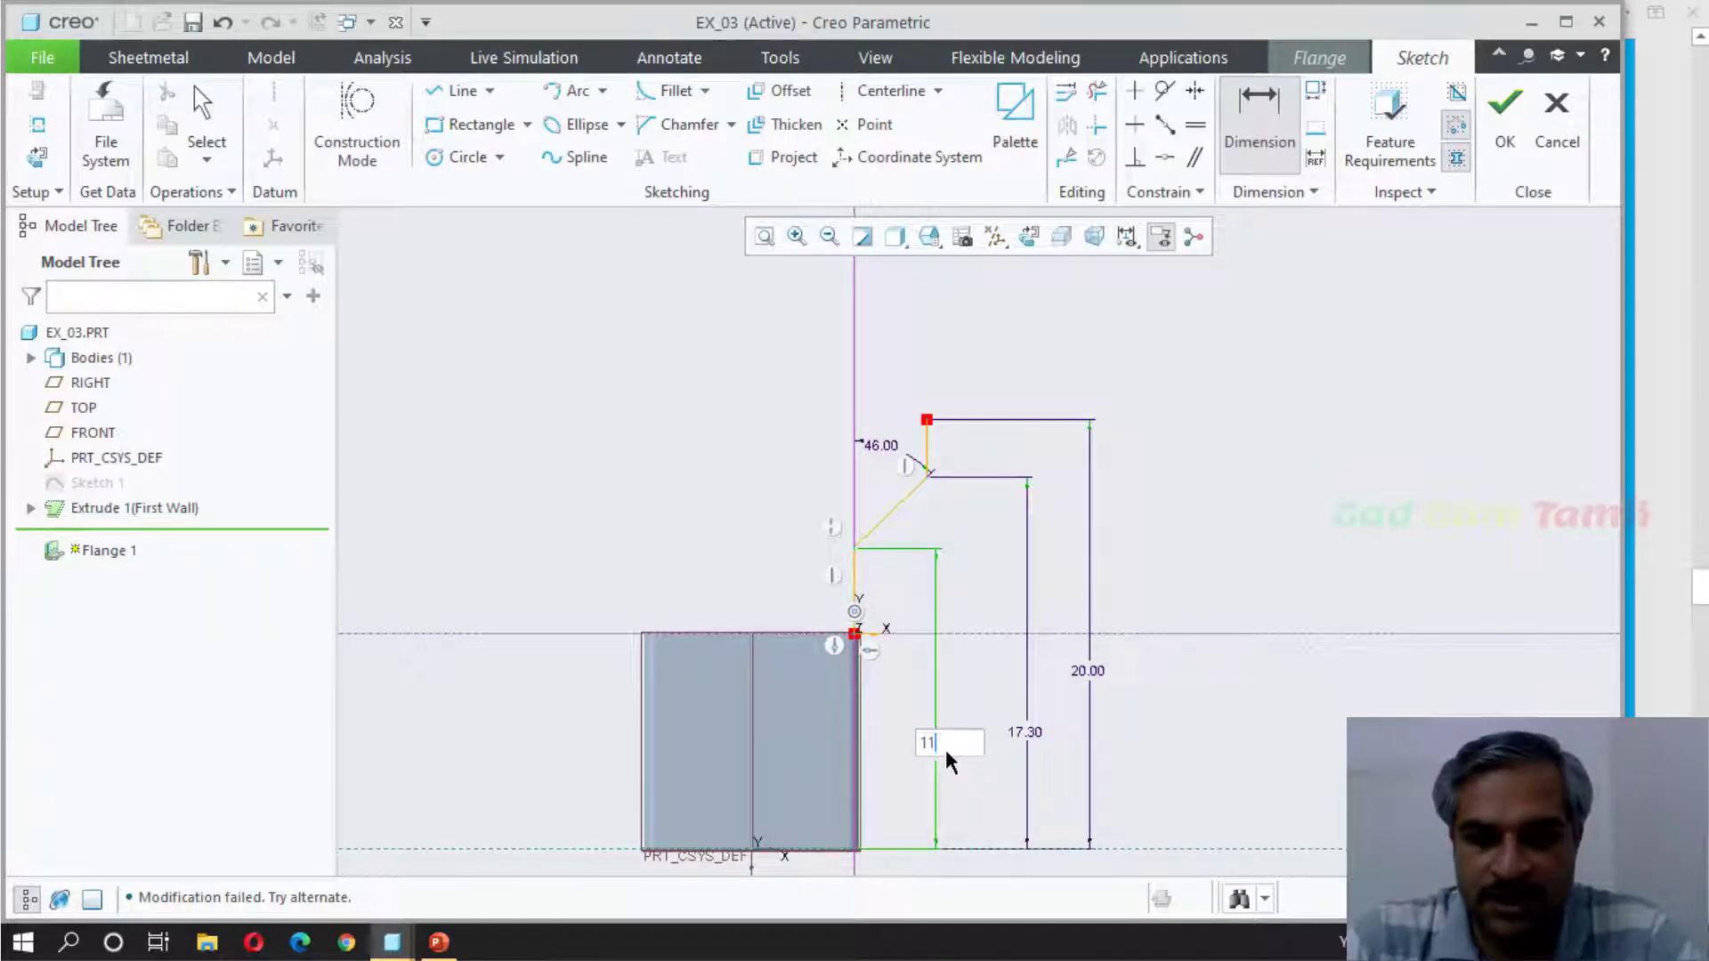
{"action": "key", "text": "Return"}
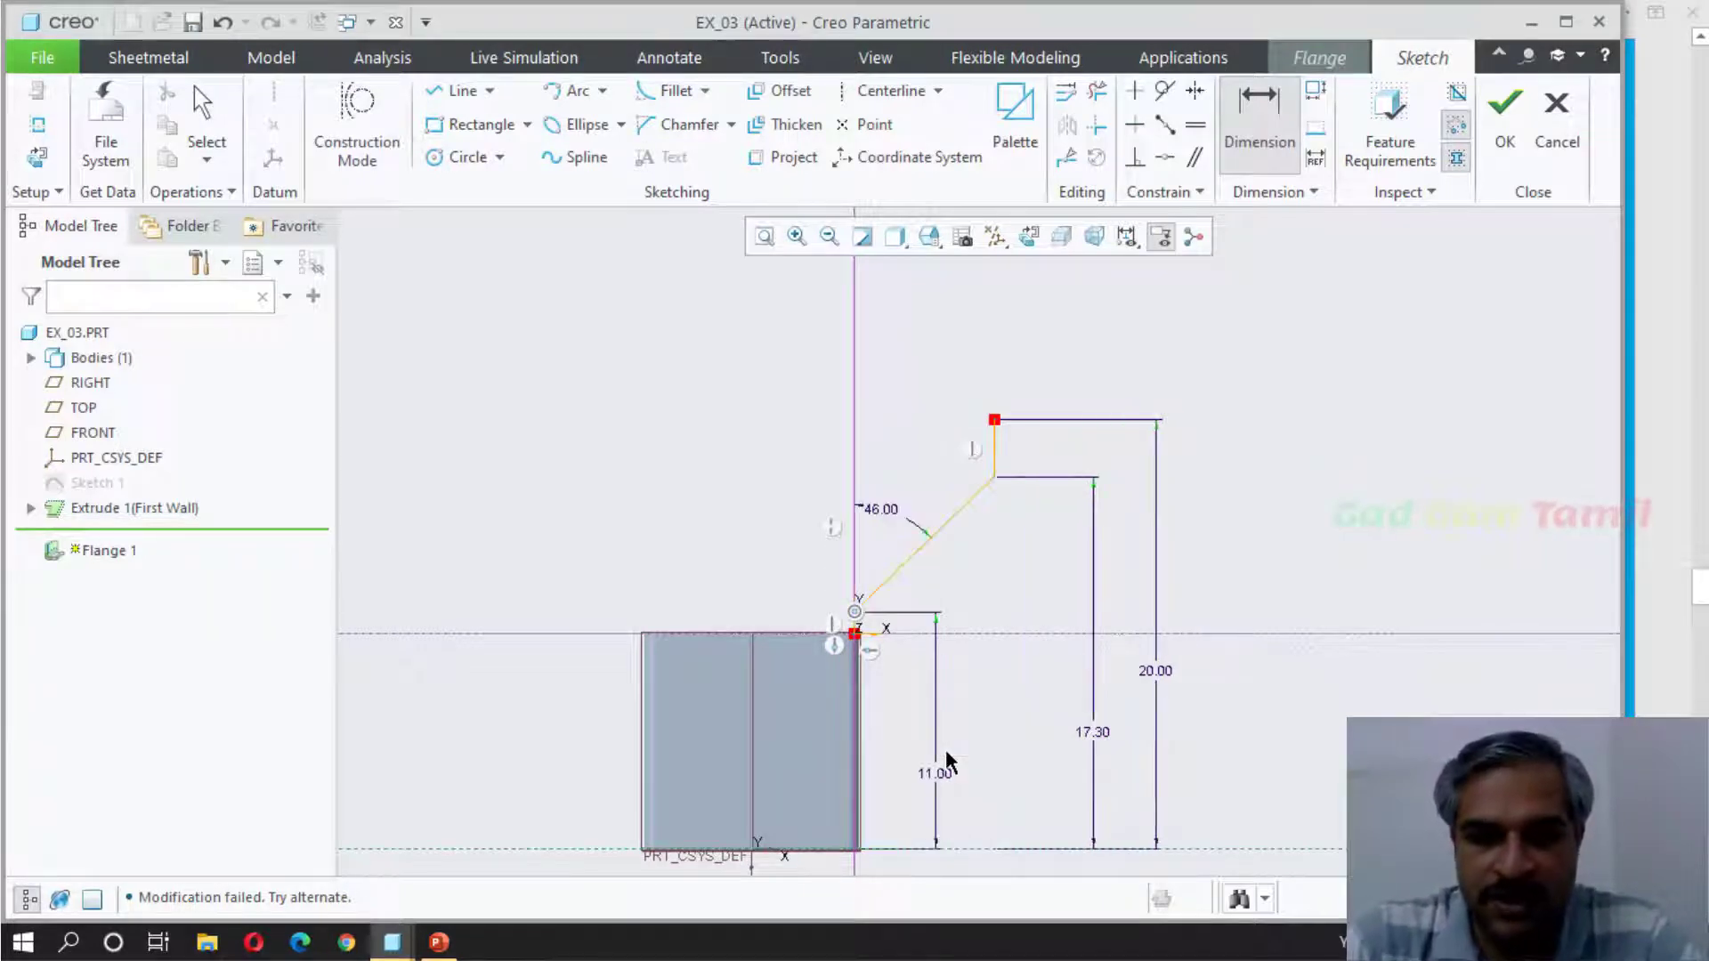
{"action": "double_click", "coordinate": [1103, 732]}
{"action": "type", "text": "14"}
{"action": "key", "text": "Return"}
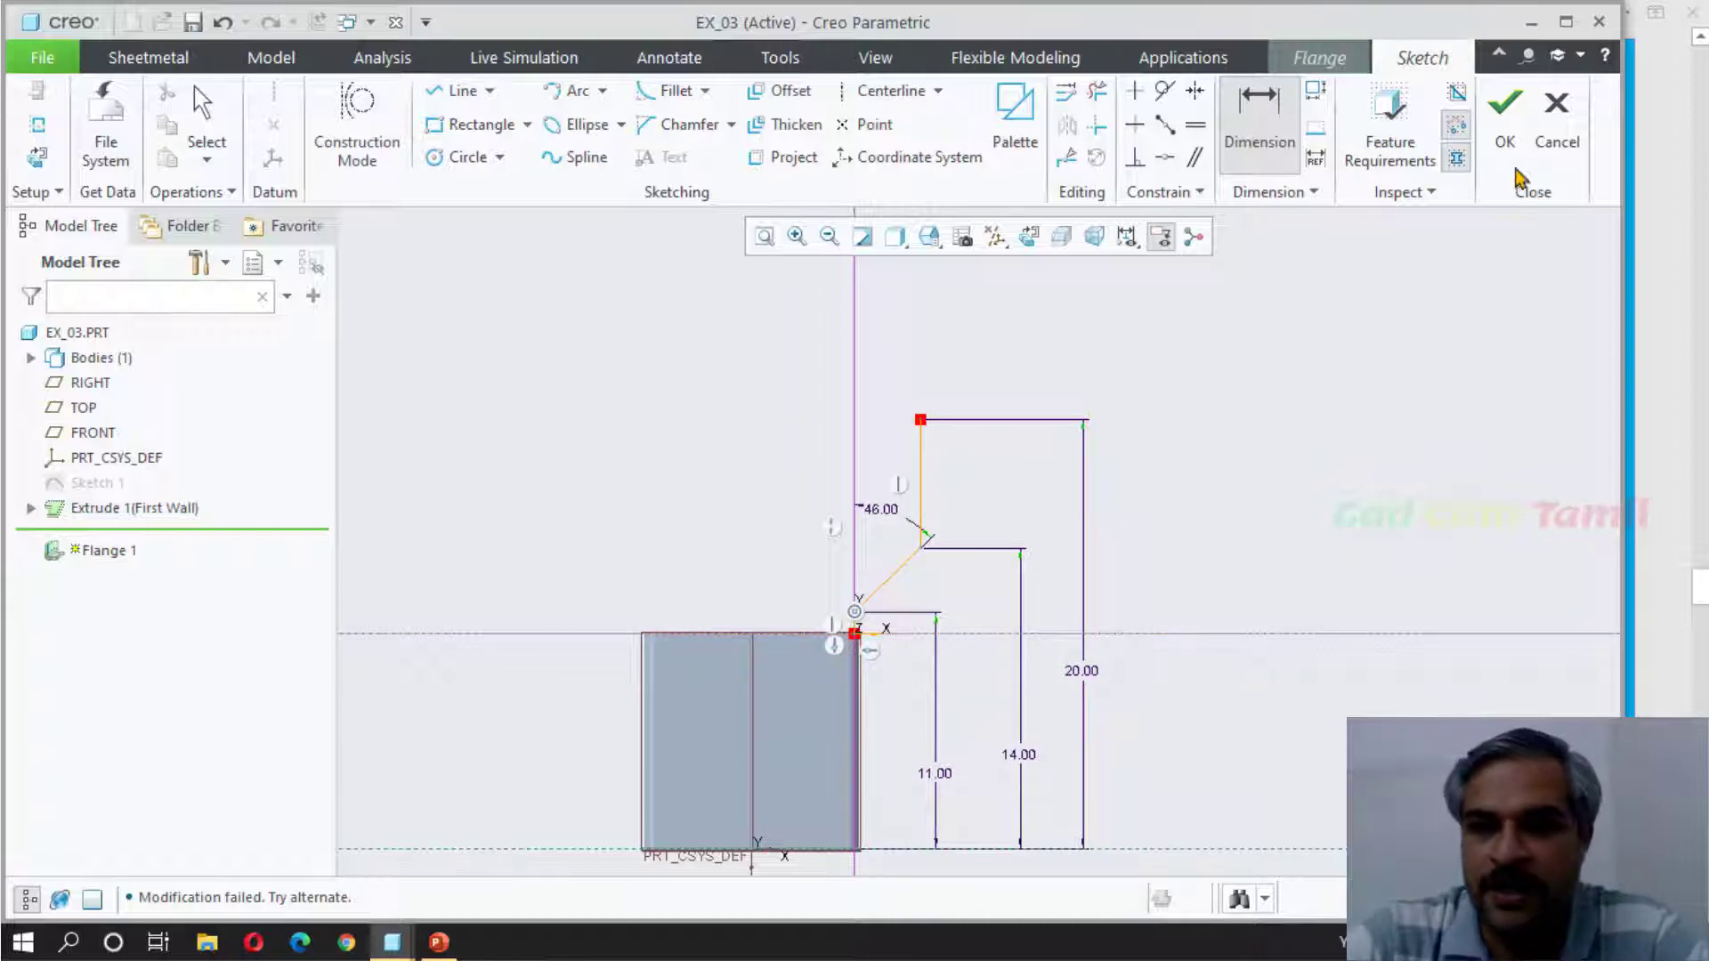
Step: Finish the flange profile sketch and complete the user-defined offset flange, inspecting it in 3D
{"action": "left_click", "coordinate": [1506, 134]}
{"action": "mouse_move", "coordinate": [1022, 611]}
{"action": "middle_mouse_down"}
{"action": "mouse_move", "coordinate": [1034, 546]}
{"action": "mouse_move", "coordinate": [974, 504]}
{"action": "middle_mouse_up"}
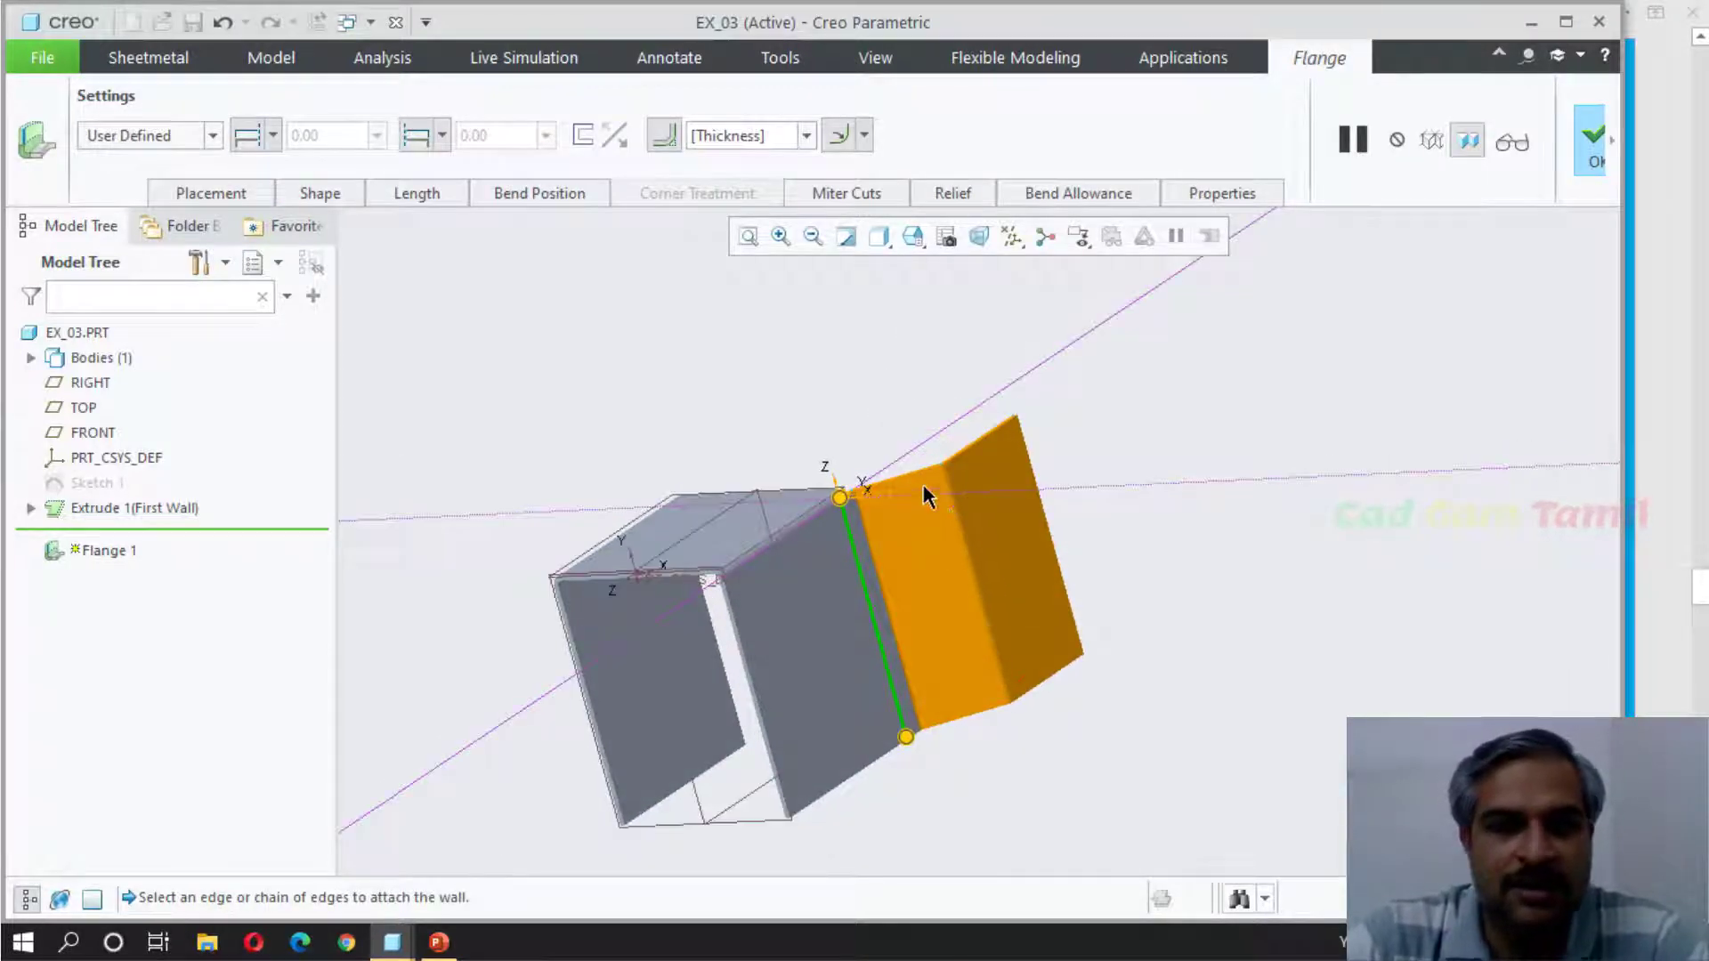
{"action": "left_click", "coordinate": [1586, 138]}
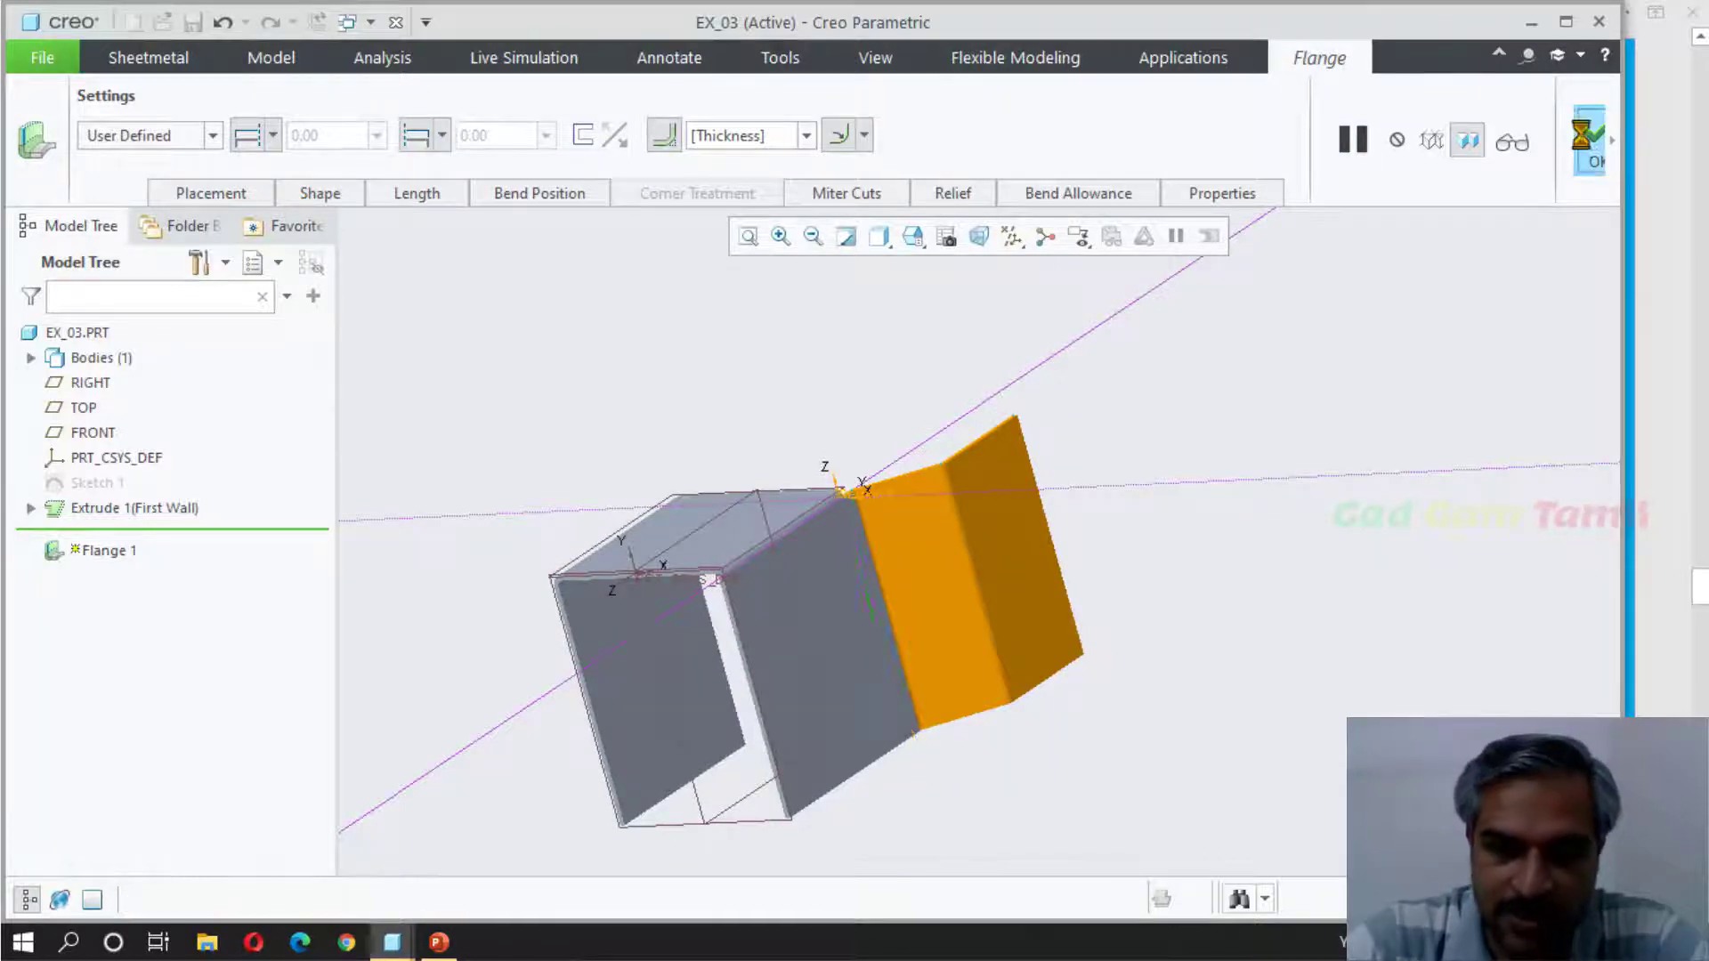
{"action": "middle_click_drag", "start_coordinate": [1030, 534], "coordinate": [1004, 595]}
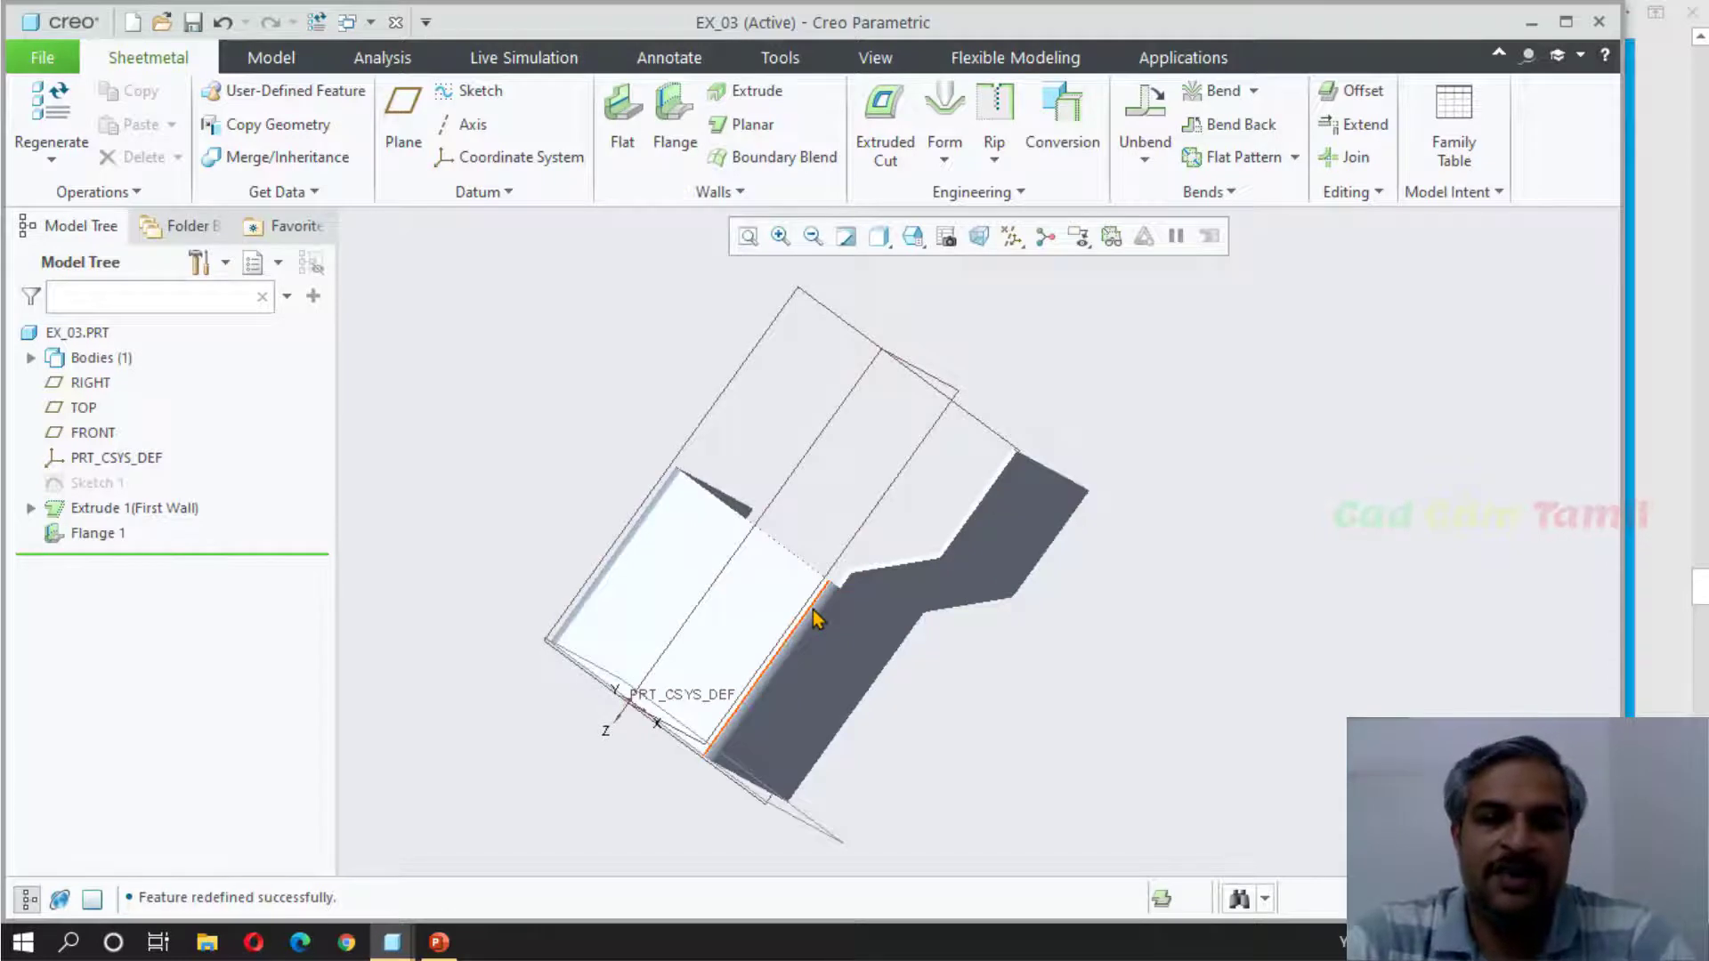
{"action": "middle_click_drag", "start_coordinate": [1241, 496], "coordinate": [1086, 570]}
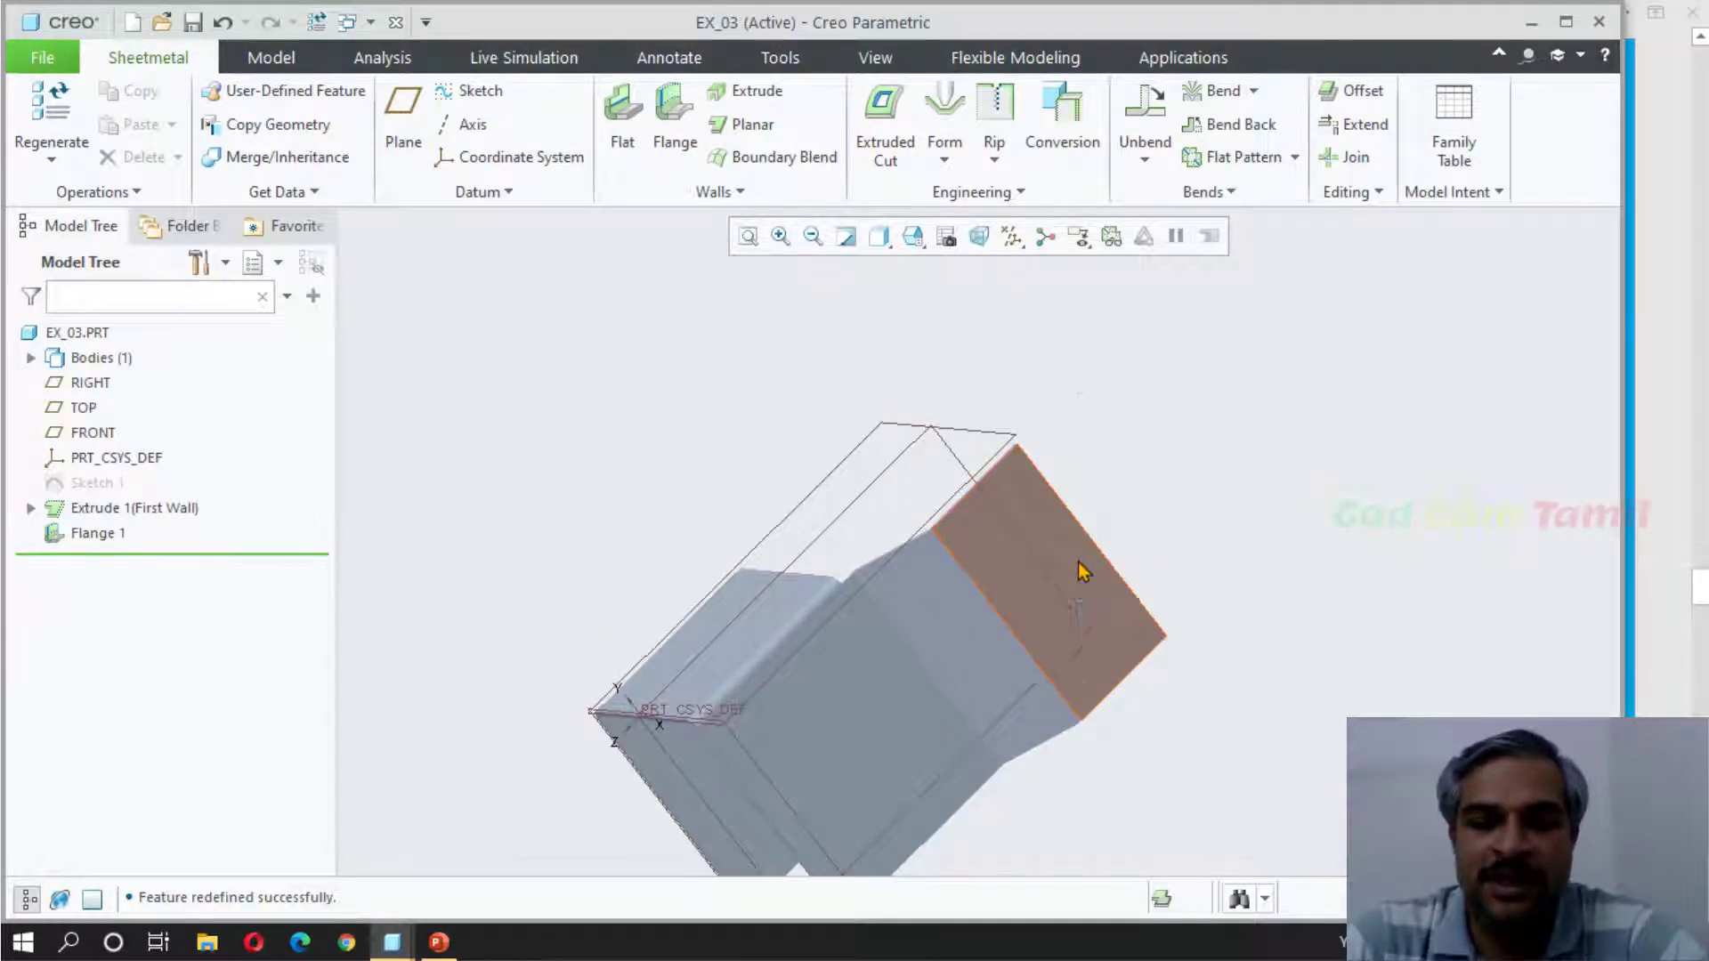
Step: Start a planar wall sketch on the outer face of the flange's end section, with the sketch plane facing the screen
{"action": "left_click", "coordinate": [1079, 565]}
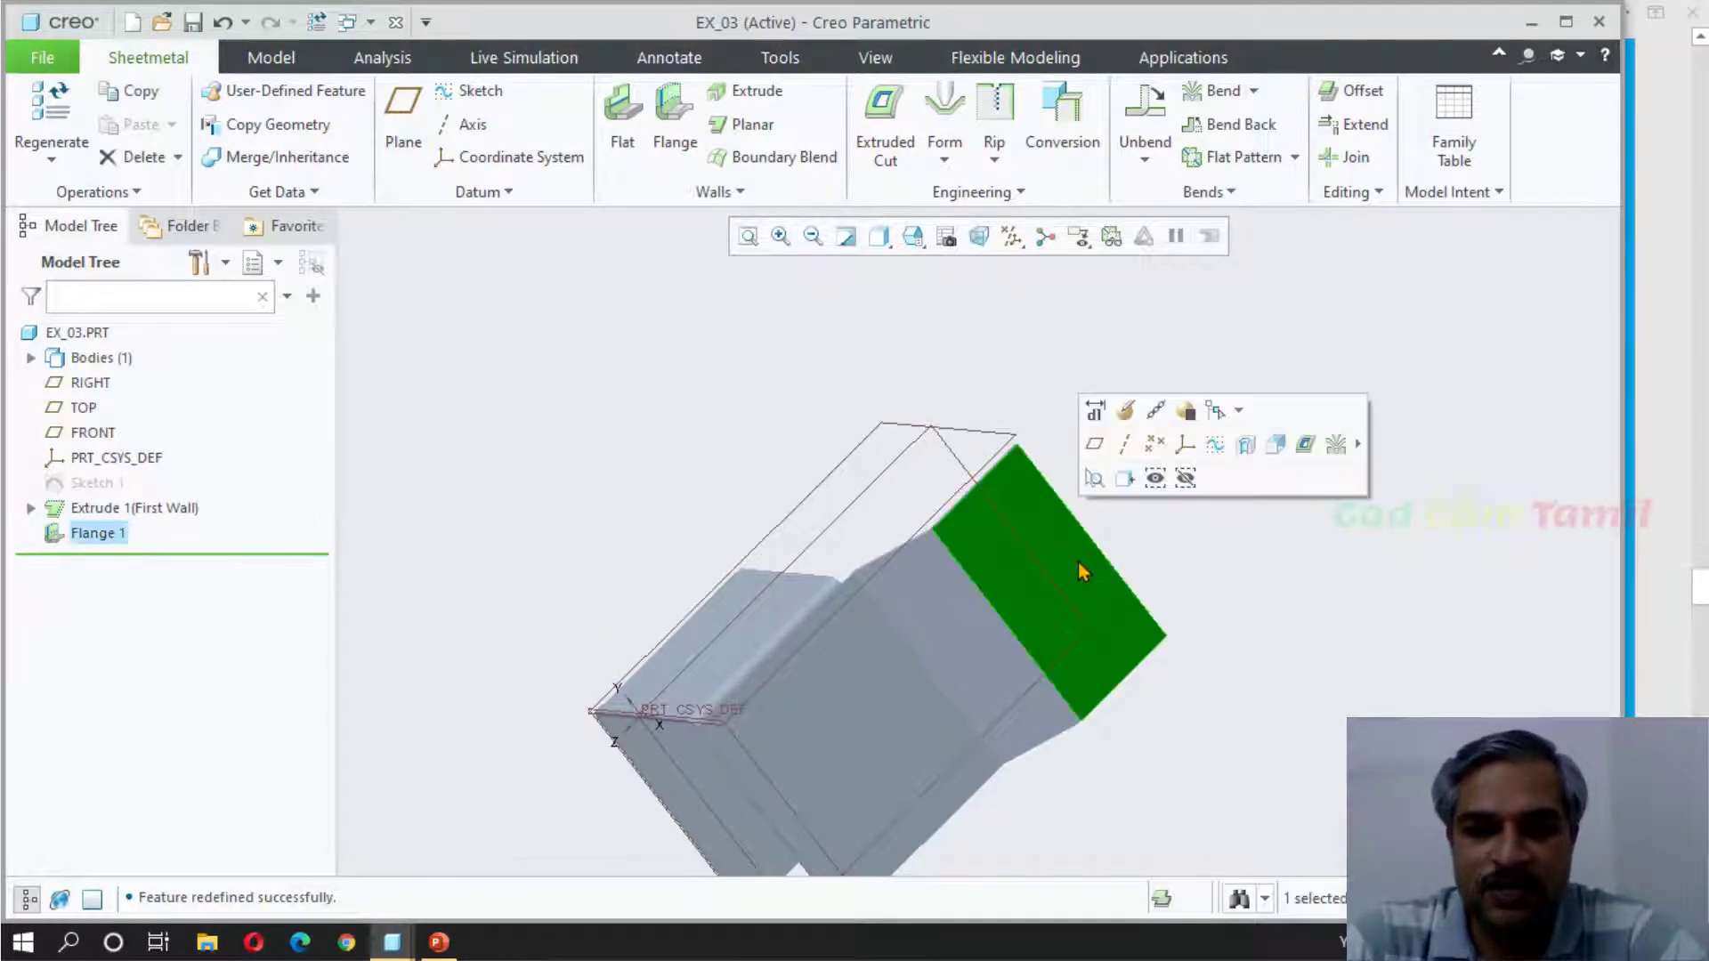
{"action": "left_click", "coordinate": [1216, 445]}
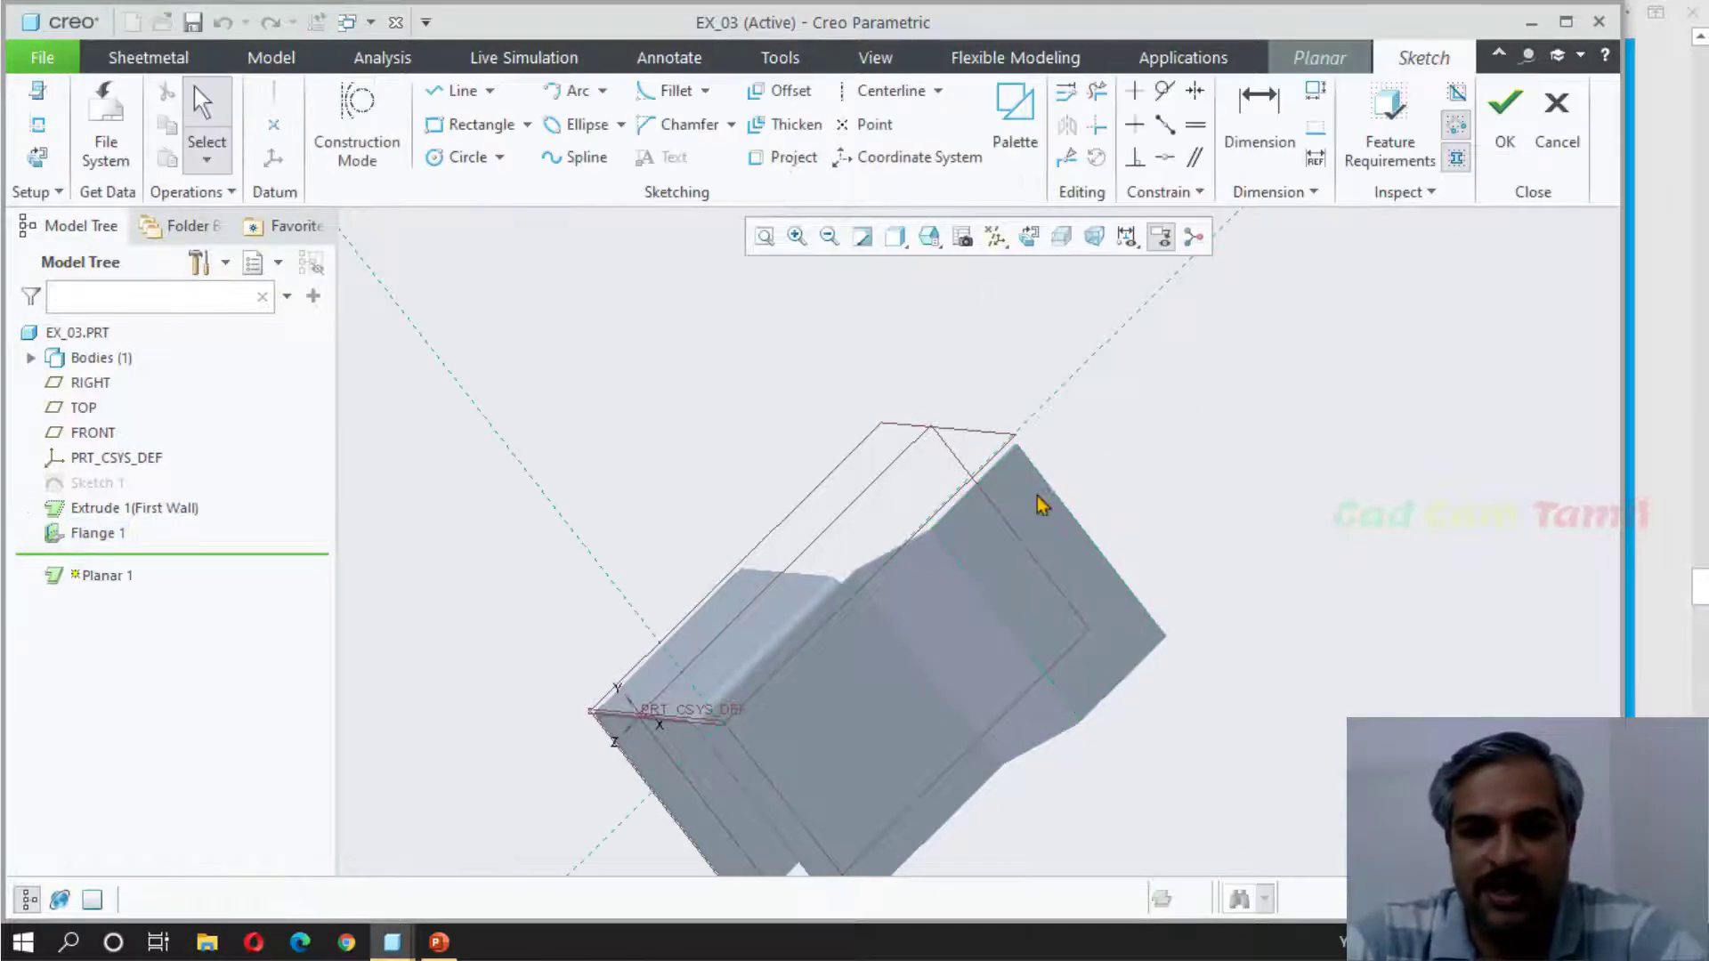
{"action": "left_click", "coordinate": [1029, 236]}
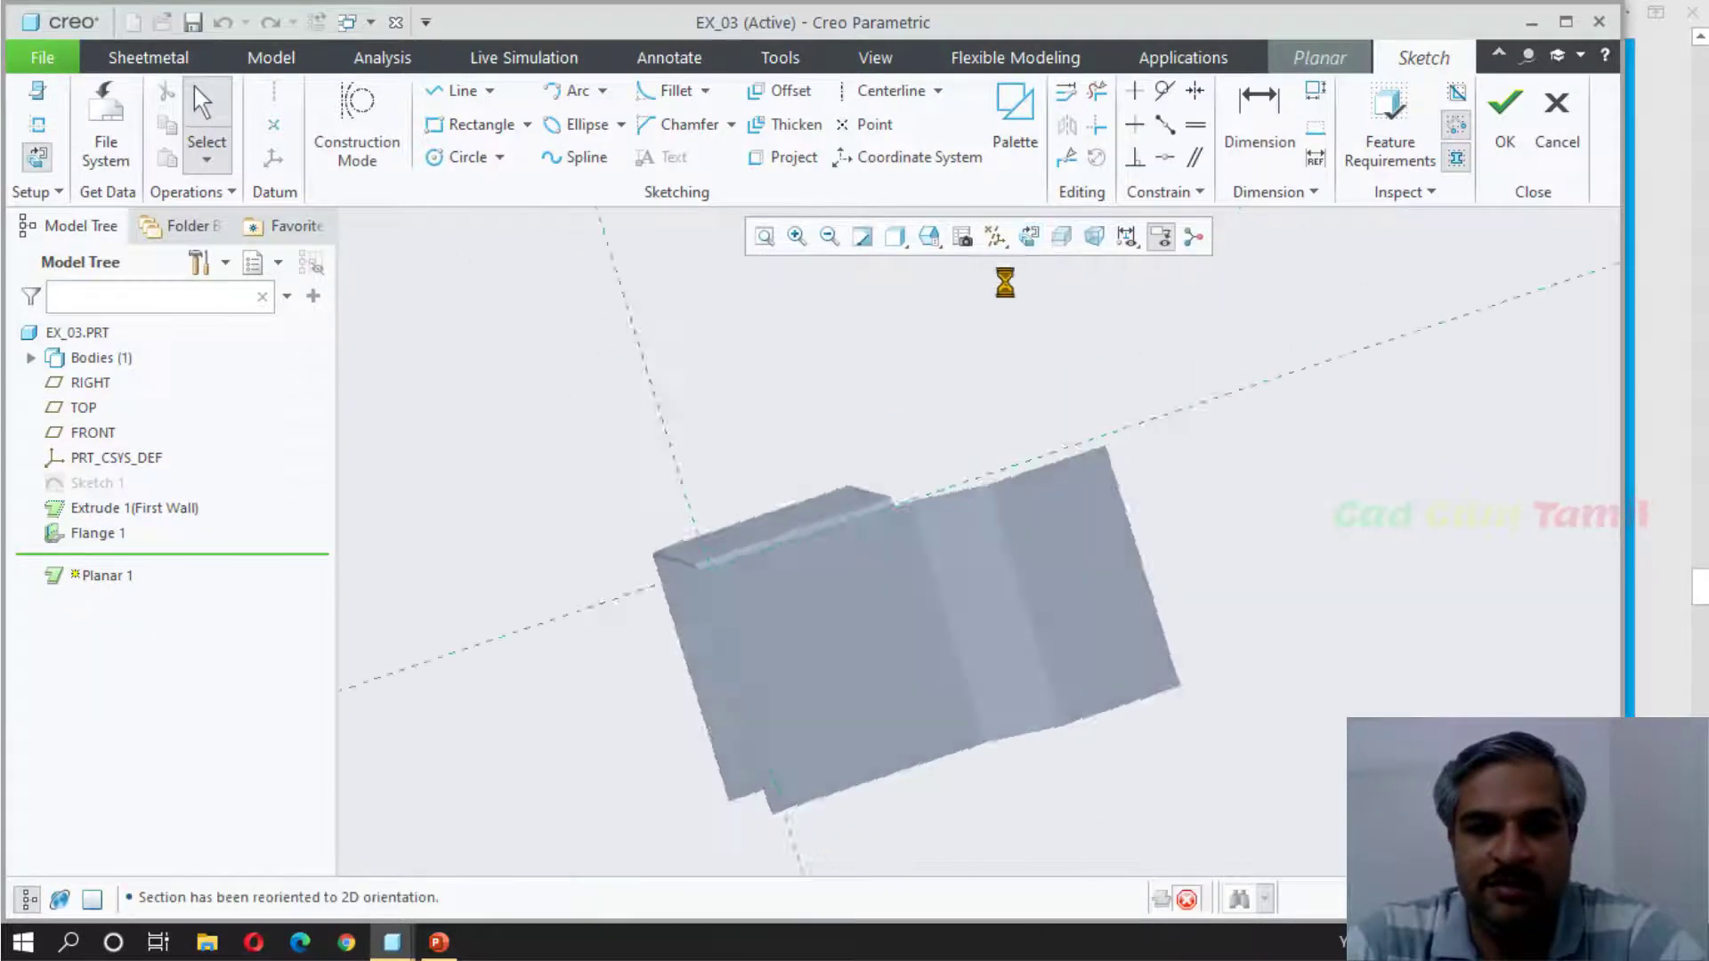
Step: Draw three connected slanted lines from the flange end's lower corner outward, up and back to the flange's upper edge
{"action": "left_click", "coordinate": [458, 90]}
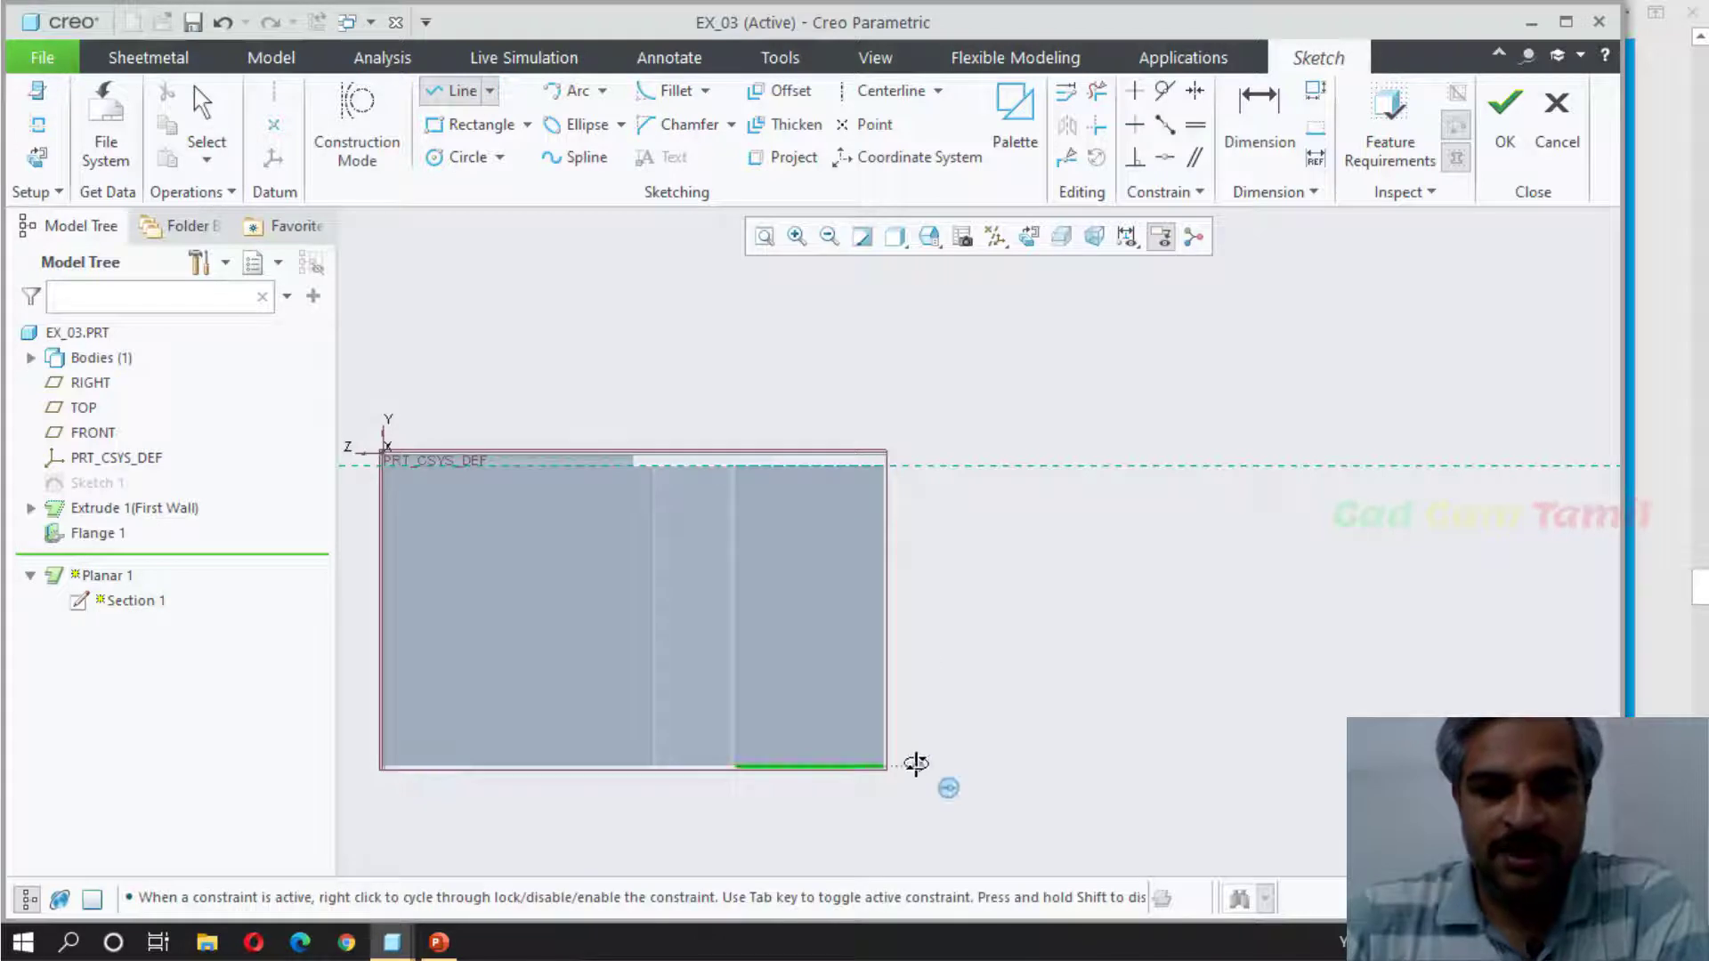
{"action": "left_click", "coordinate": [886, 764]}
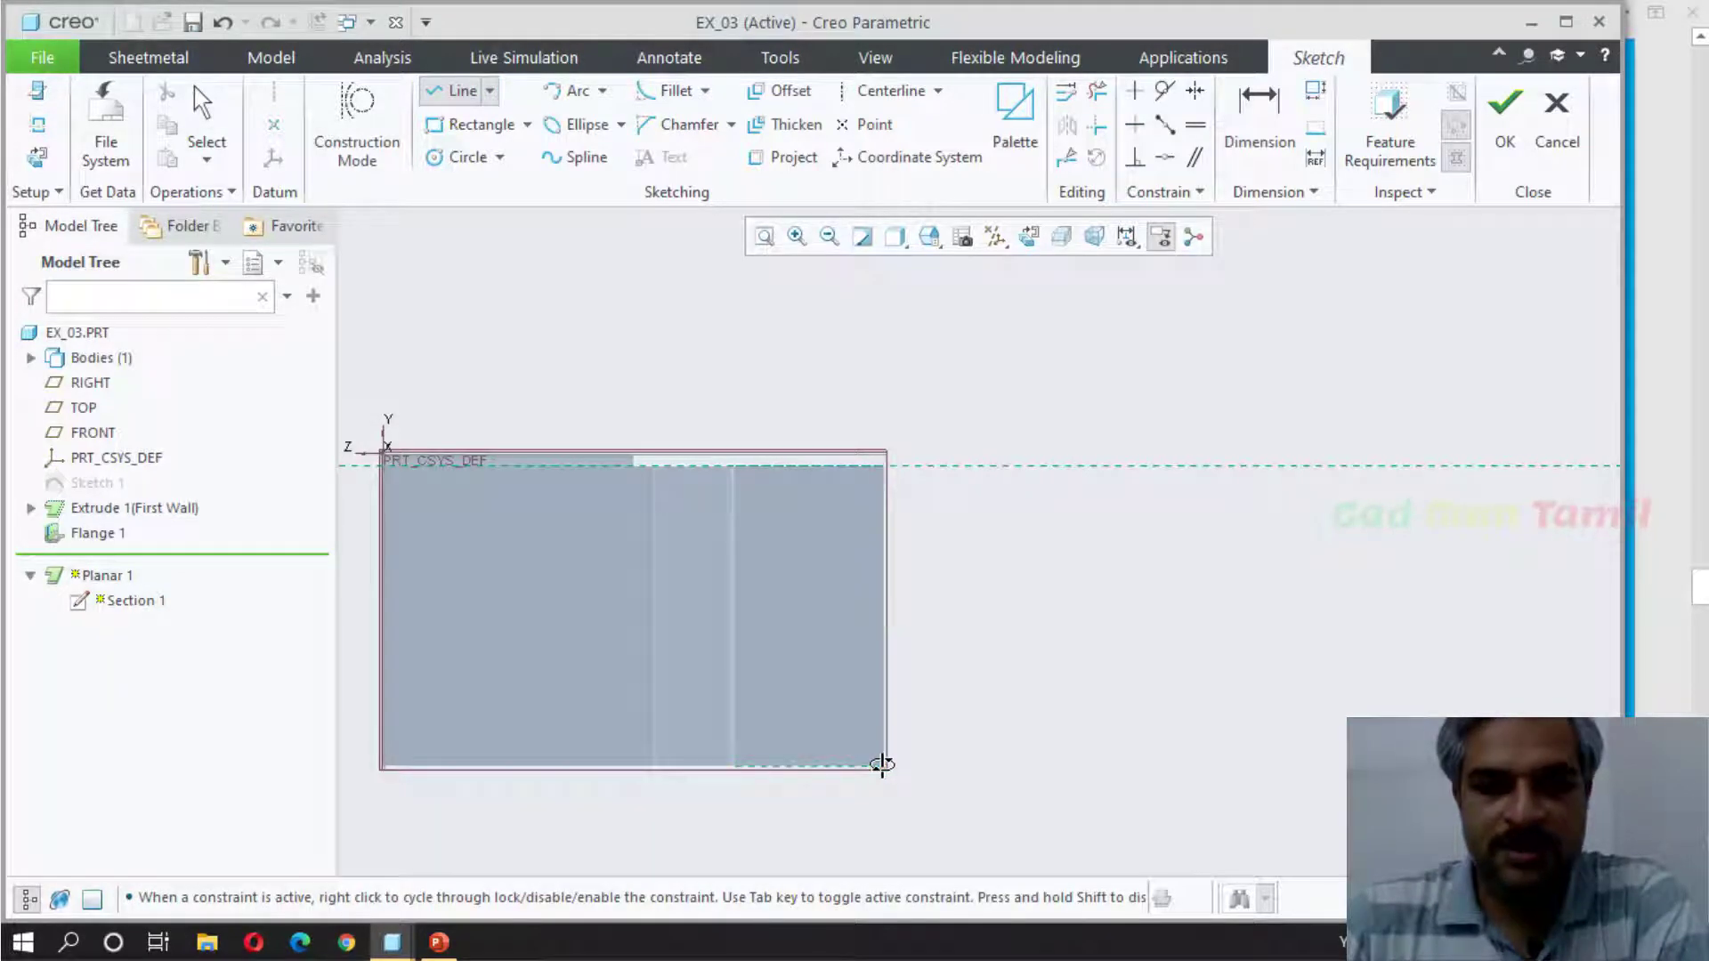
{"action": "left_click", "coordinate": [1182, 579]}
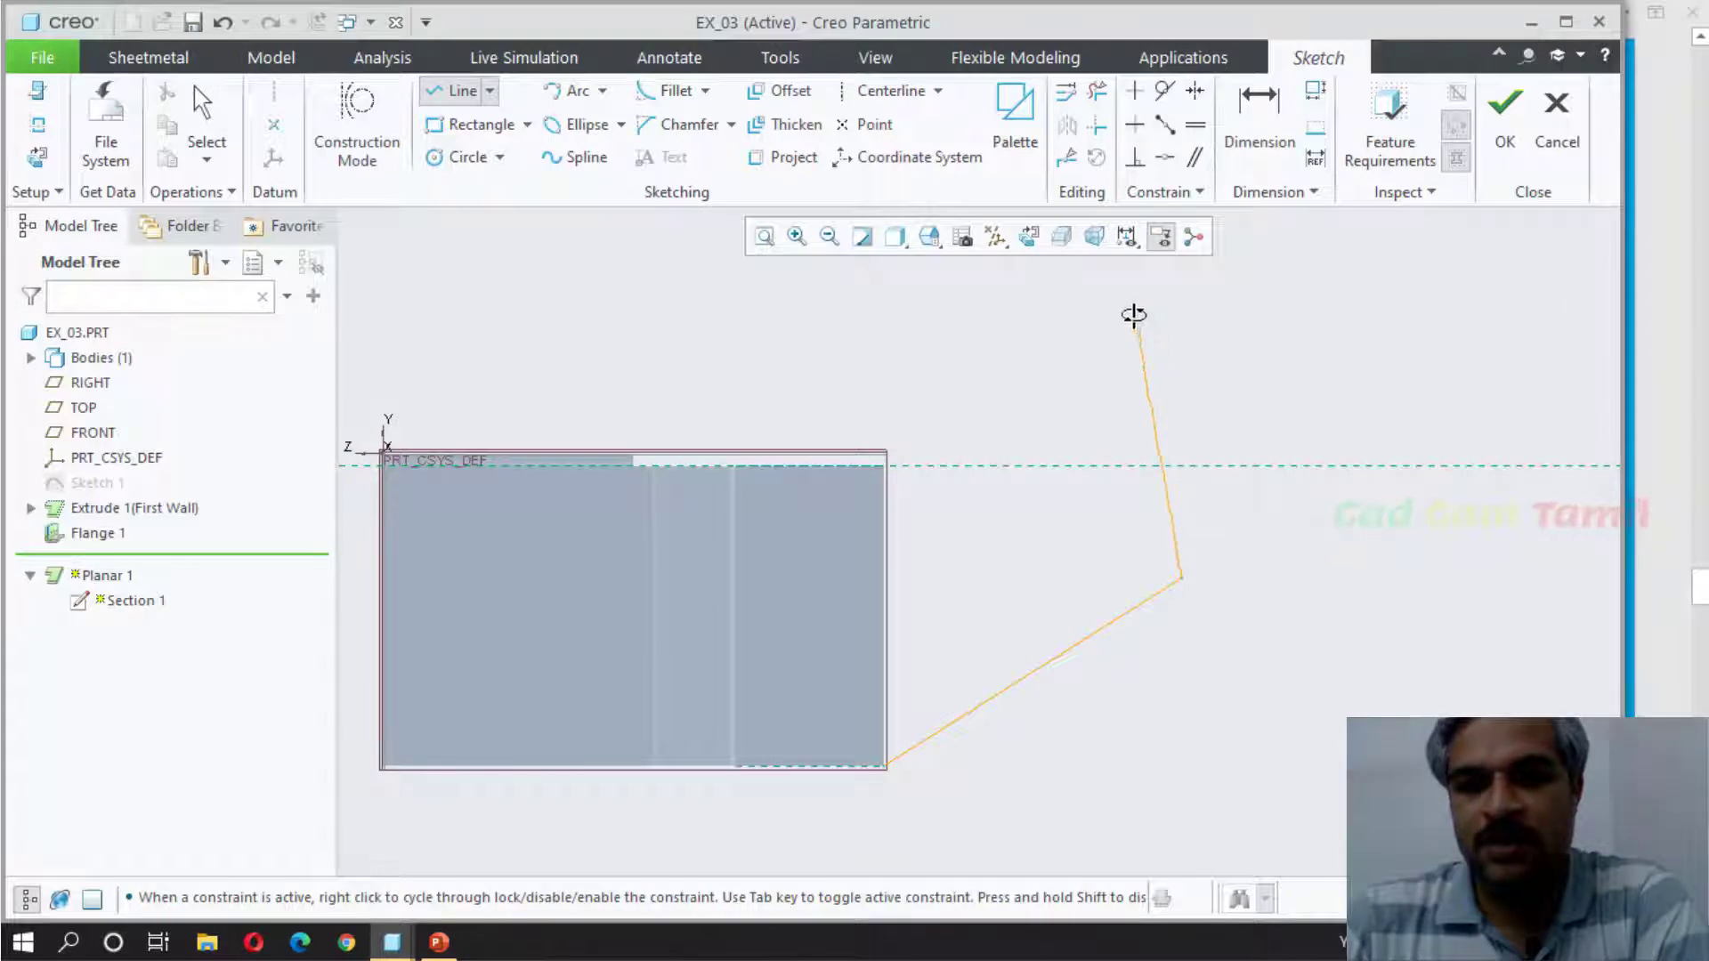
{"action": "left_click", "coordinate": [1104, 292]}
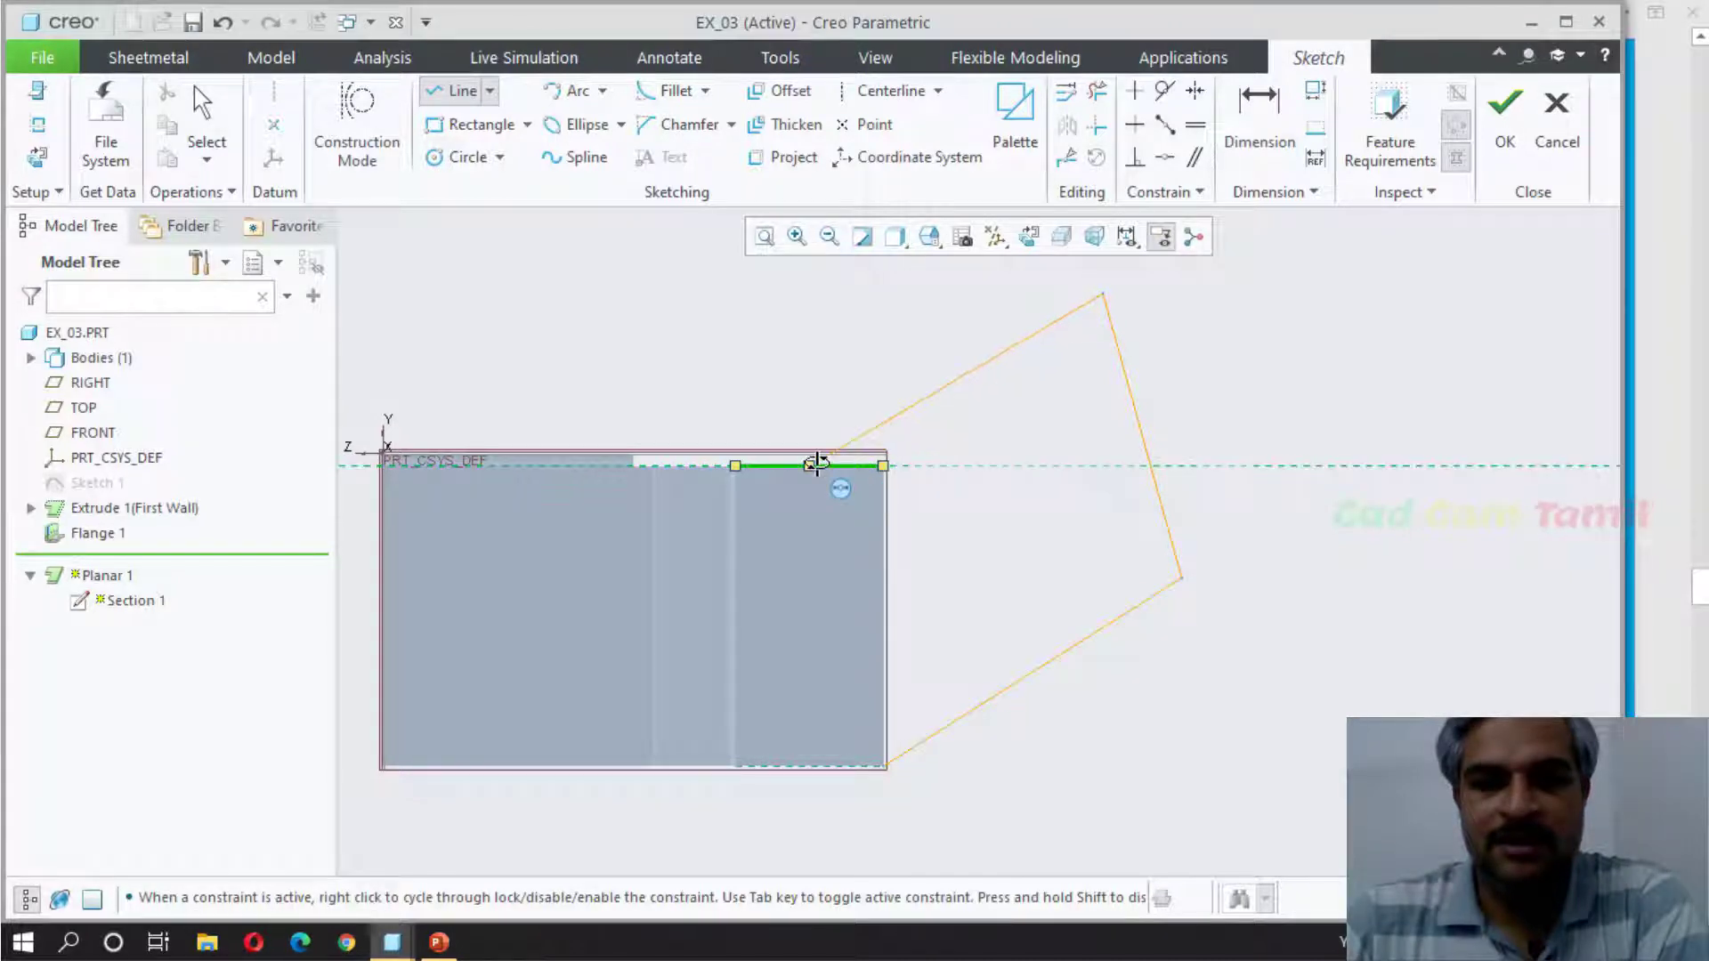
{"action": "left_click", "coordinate": [784, 467]}
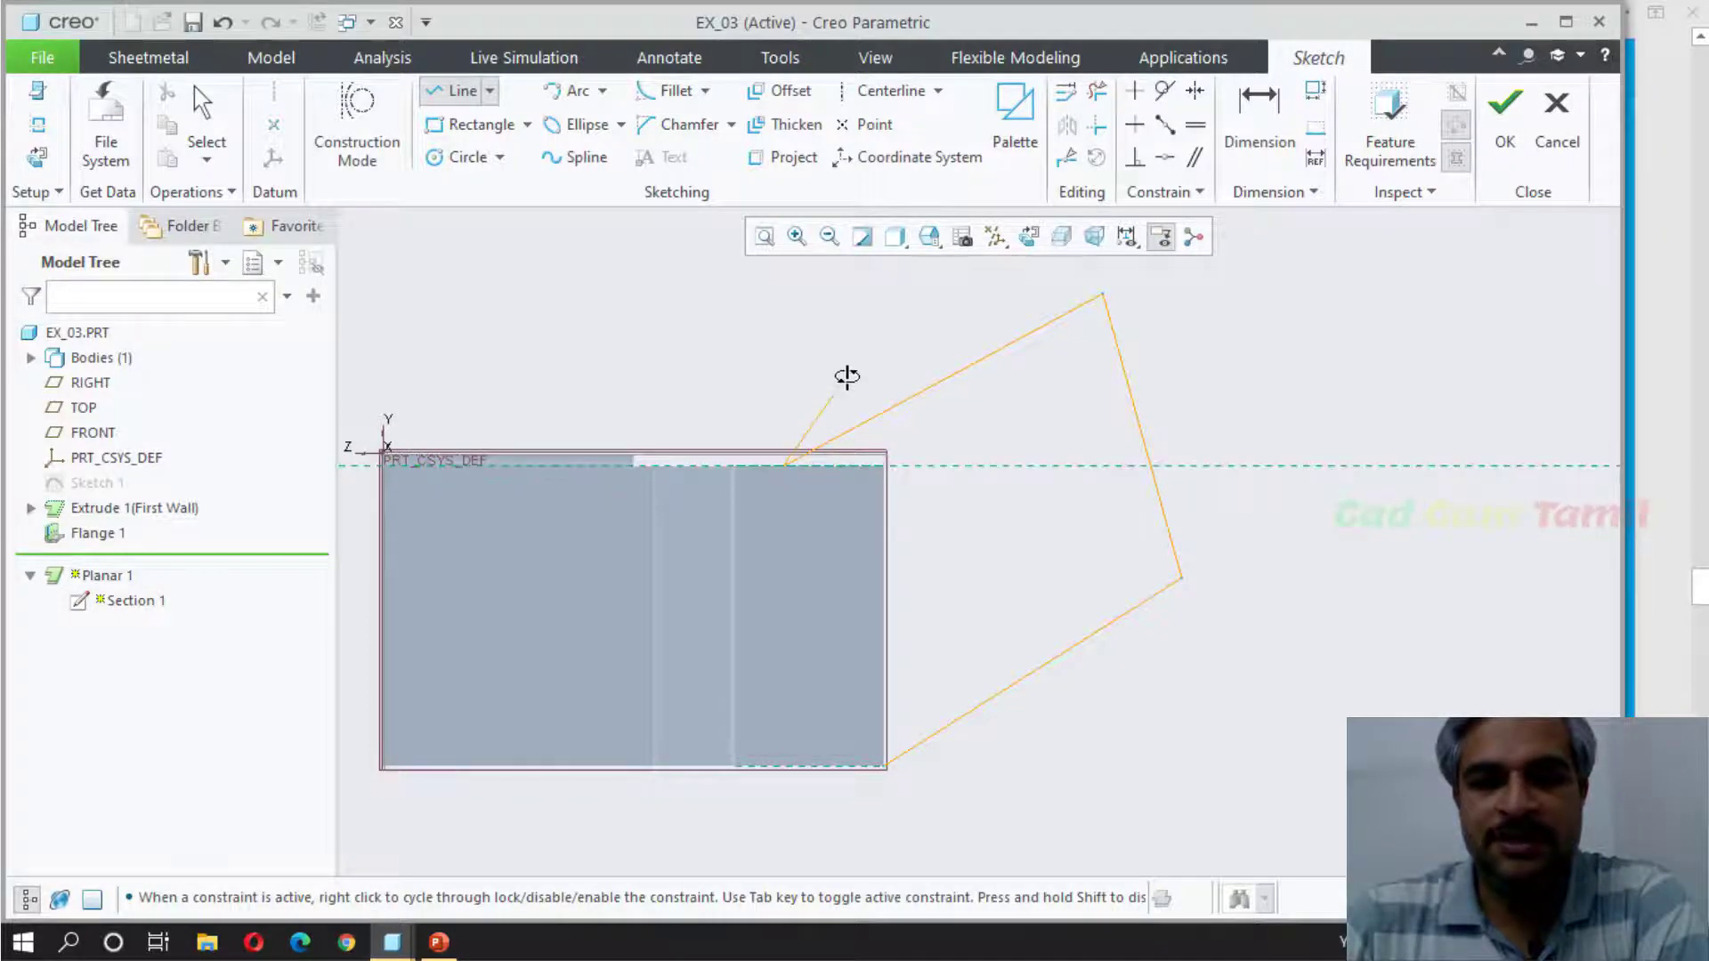
{"action": "middle_click", "coordinate": [847, 374]}
Step: Close the profile with lines along the flange's upper edge and down its end edge to the lower corner
{"action": "left_click", "coordinate": [453, 91]}
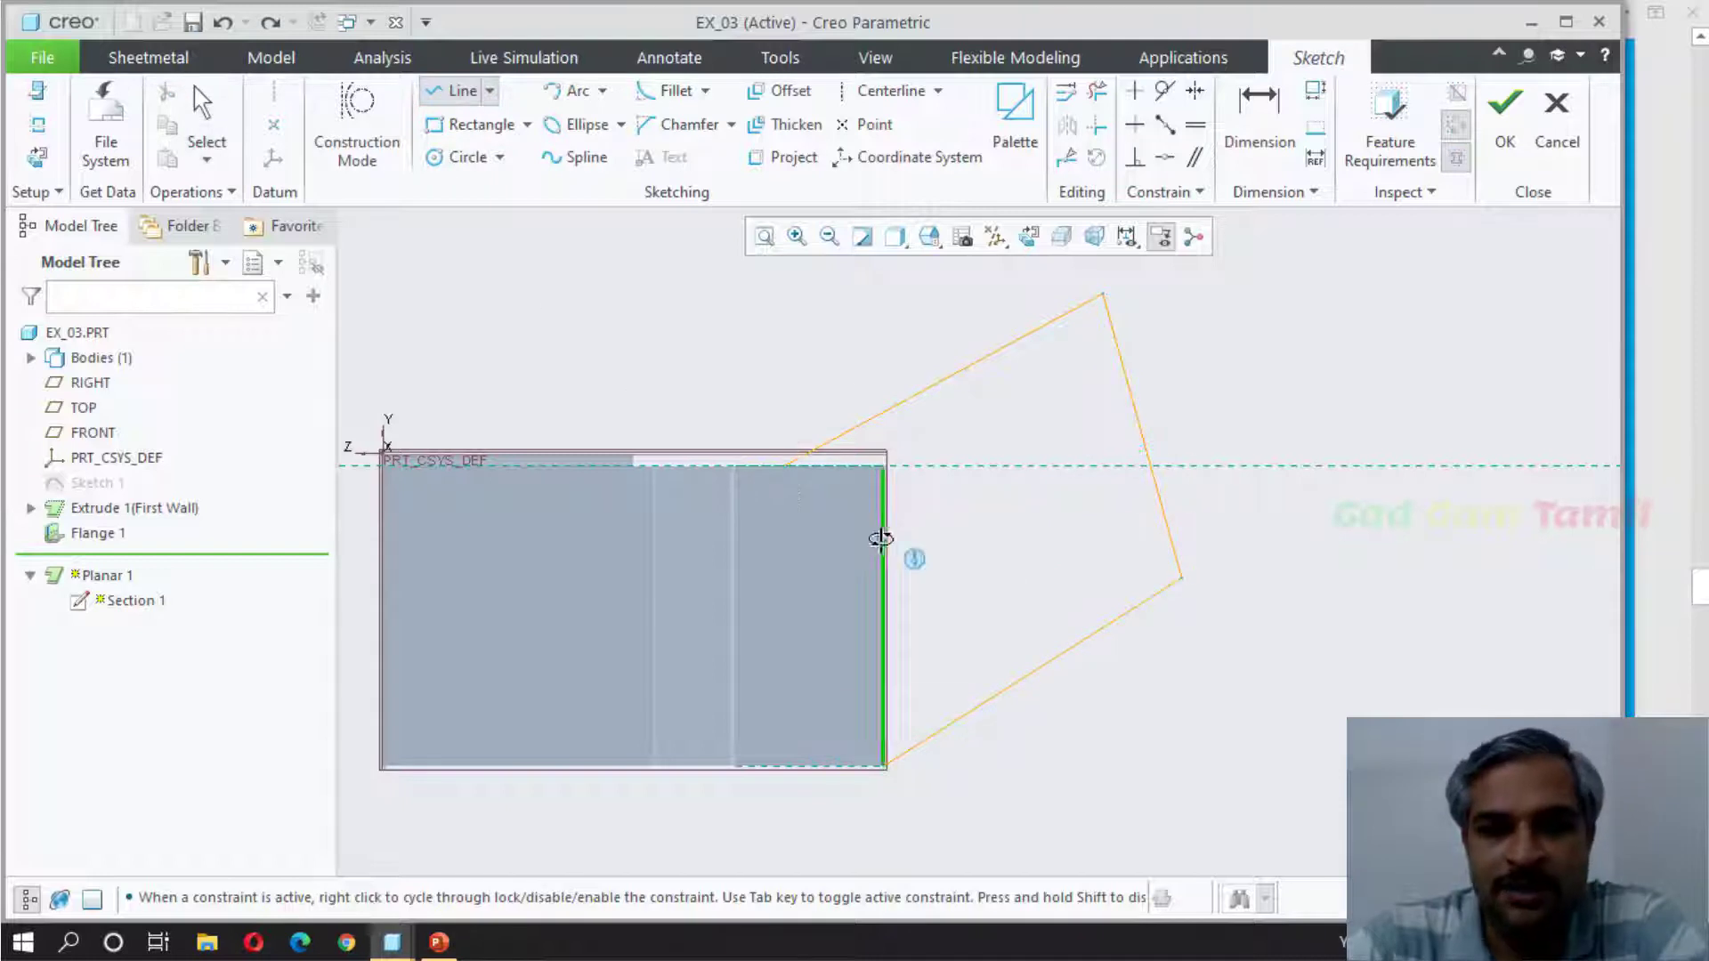
{"action": "left_click", "coordinate": [786, 465]}
{"action": "left_click", "coordinate": [886, 464]}
{"action": "left_click", "coordinate": [882, 764]}
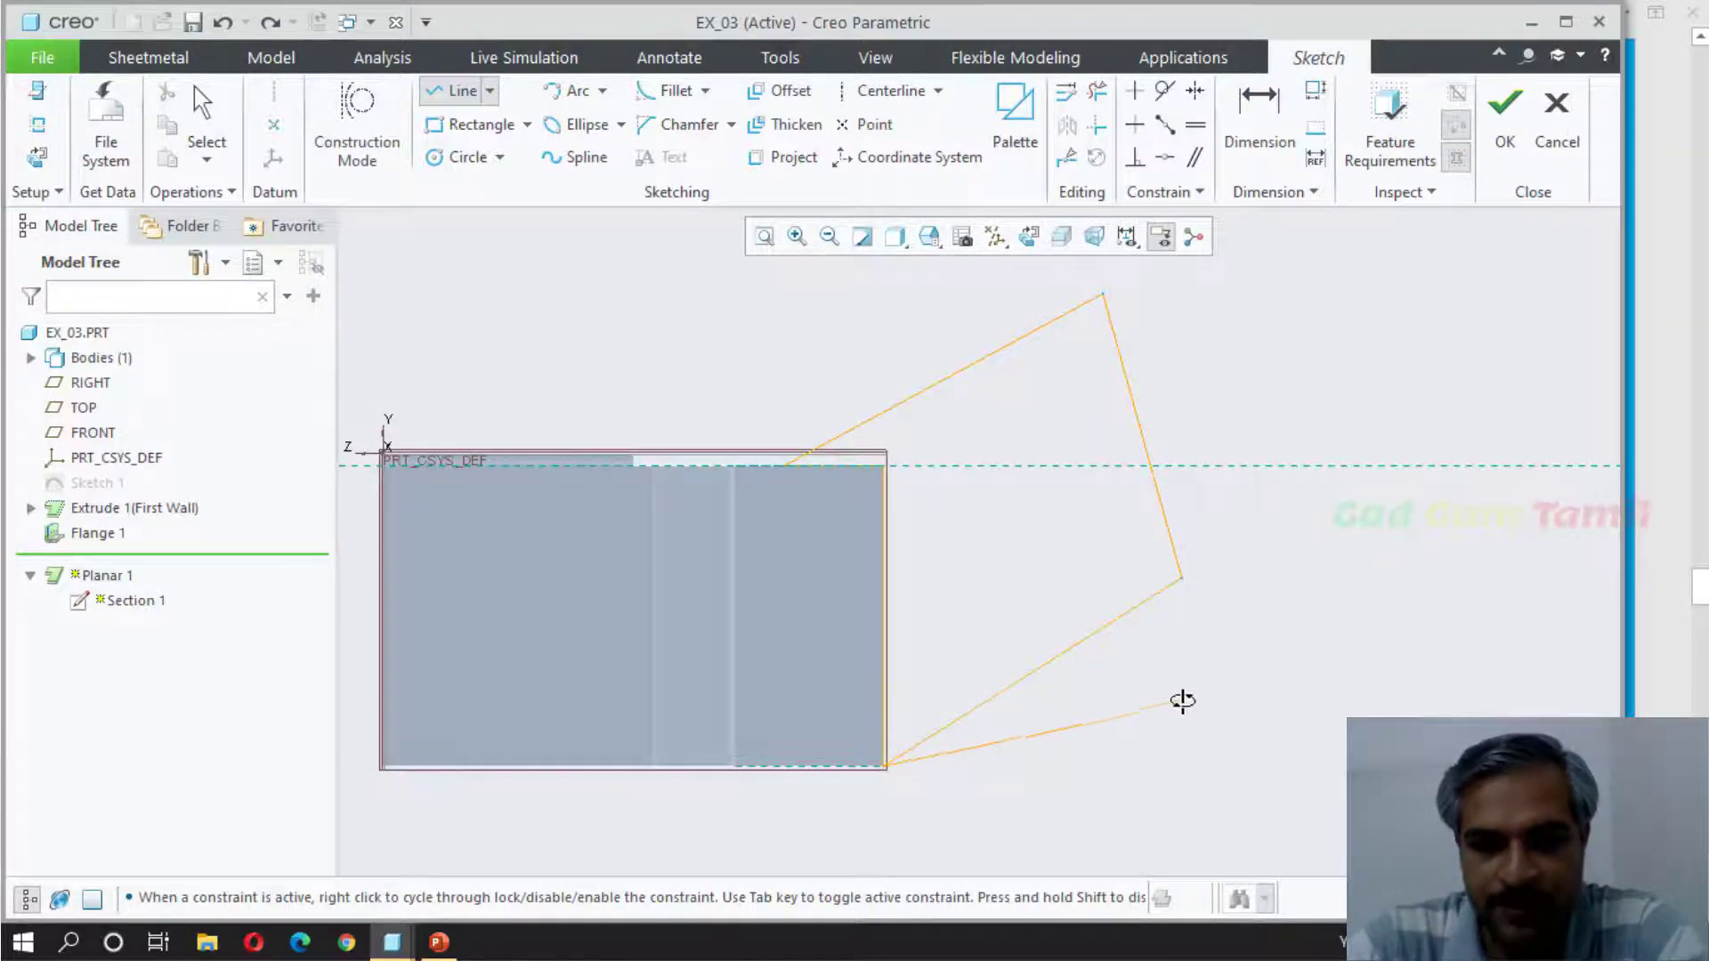
{"action": "middle_click", "coordinate": [1187, 698]}
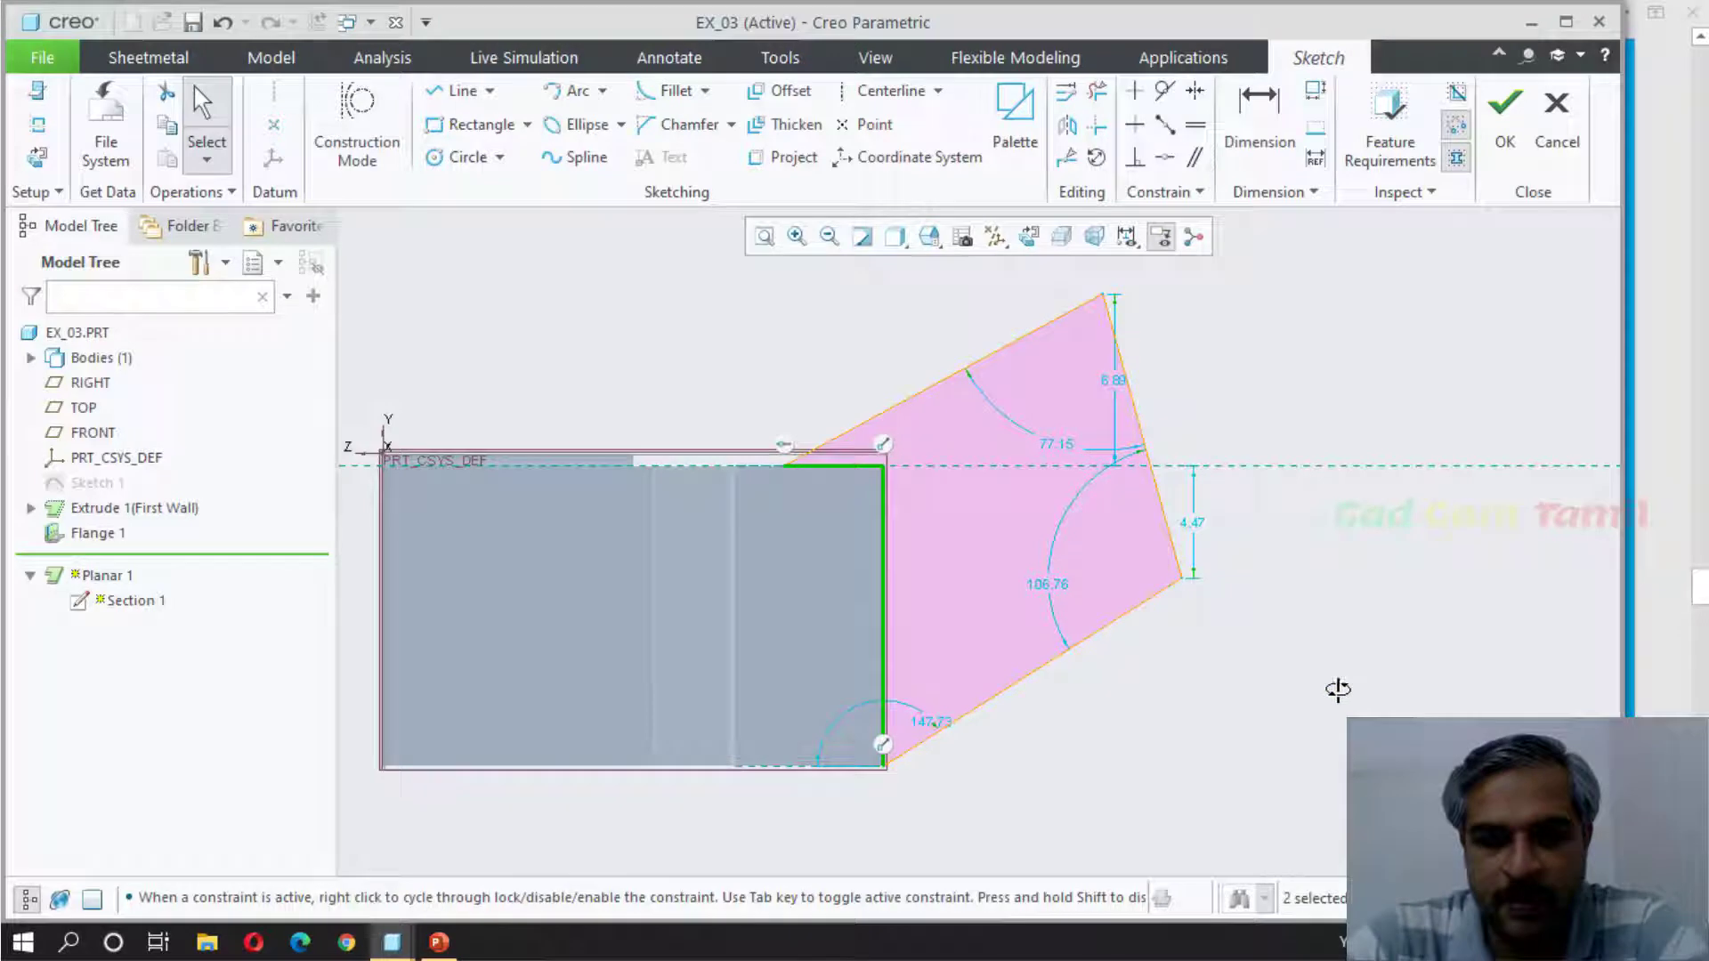
Step: Make the line on the flange's end edge and the profile's outer end line equal in length
{"action": "left_click", "coordinate": [882, 637]}
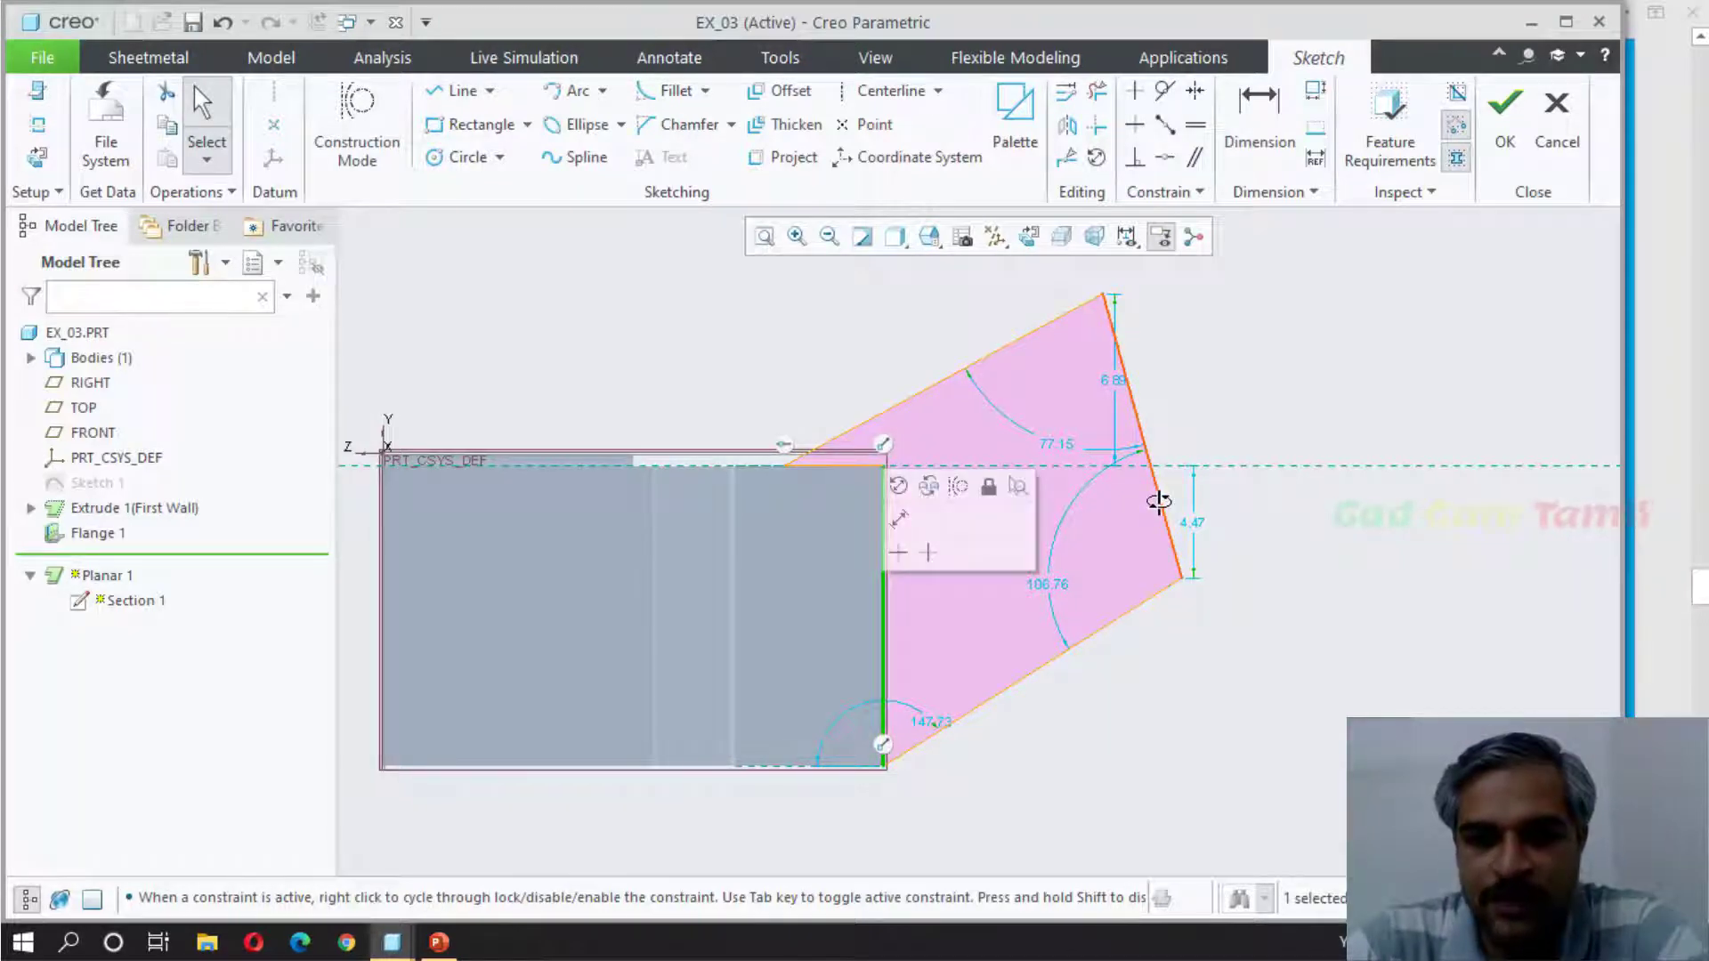
{"action": "left_click", "coordinate": [1195, 125]}
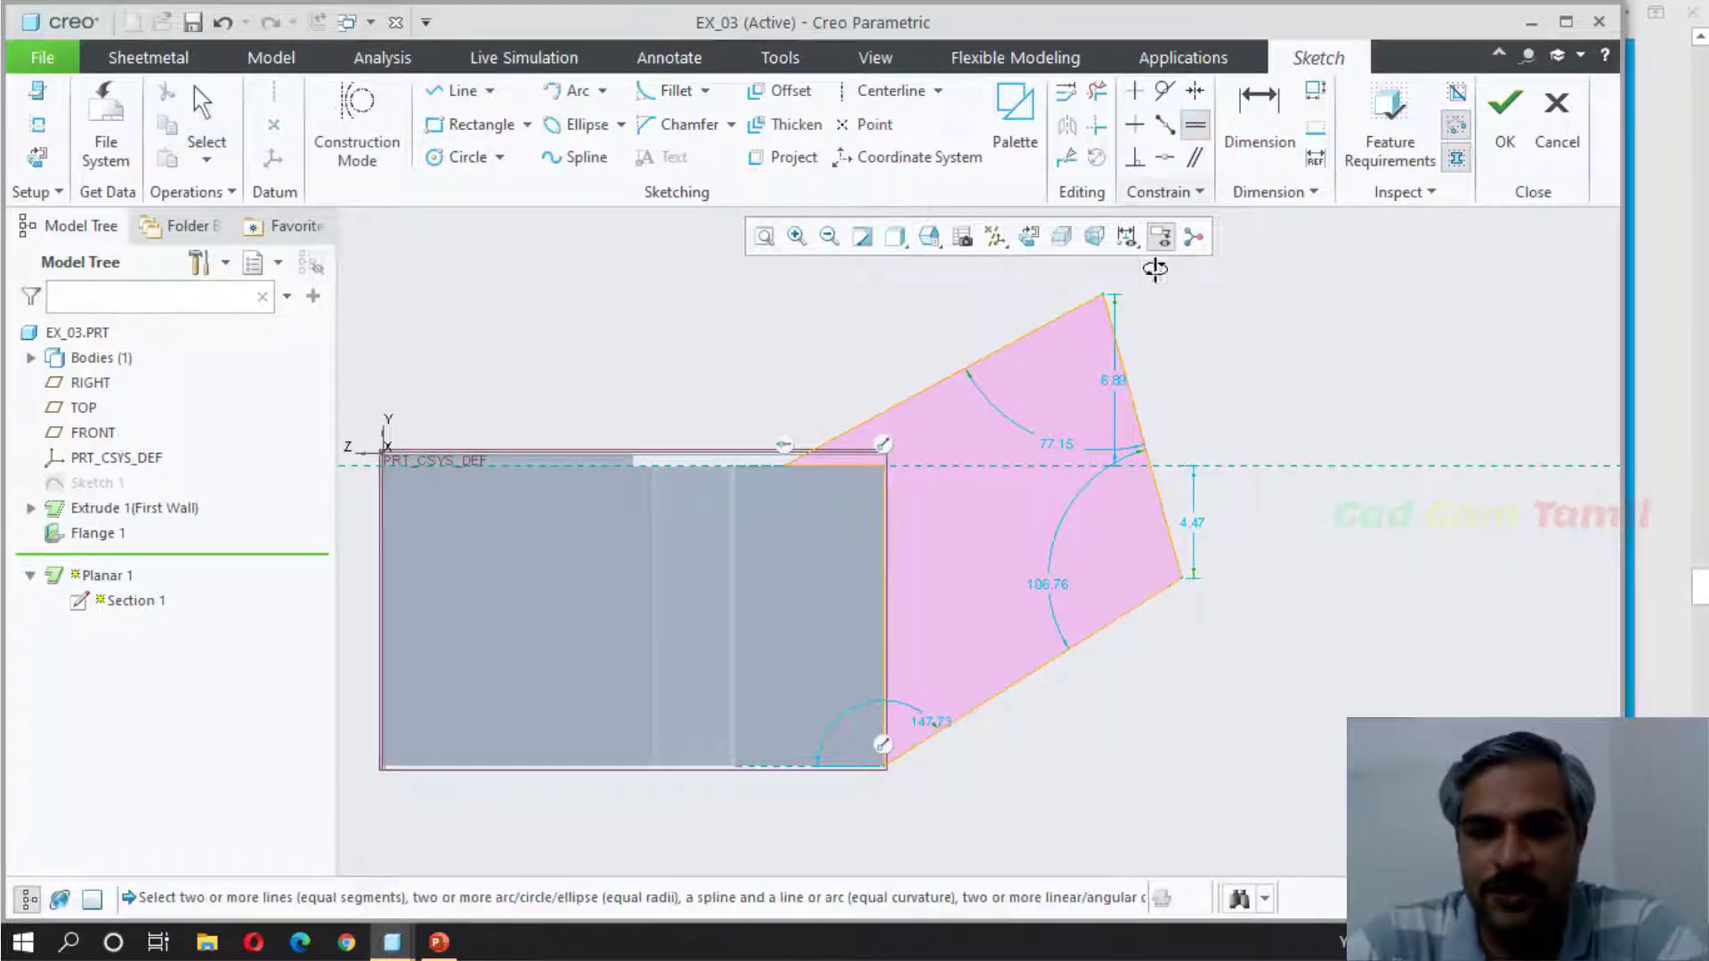
{"action": "left_click", "coordinate": [886, 590]}
{"action": "left_click", "coordinate": [1159, 518]}
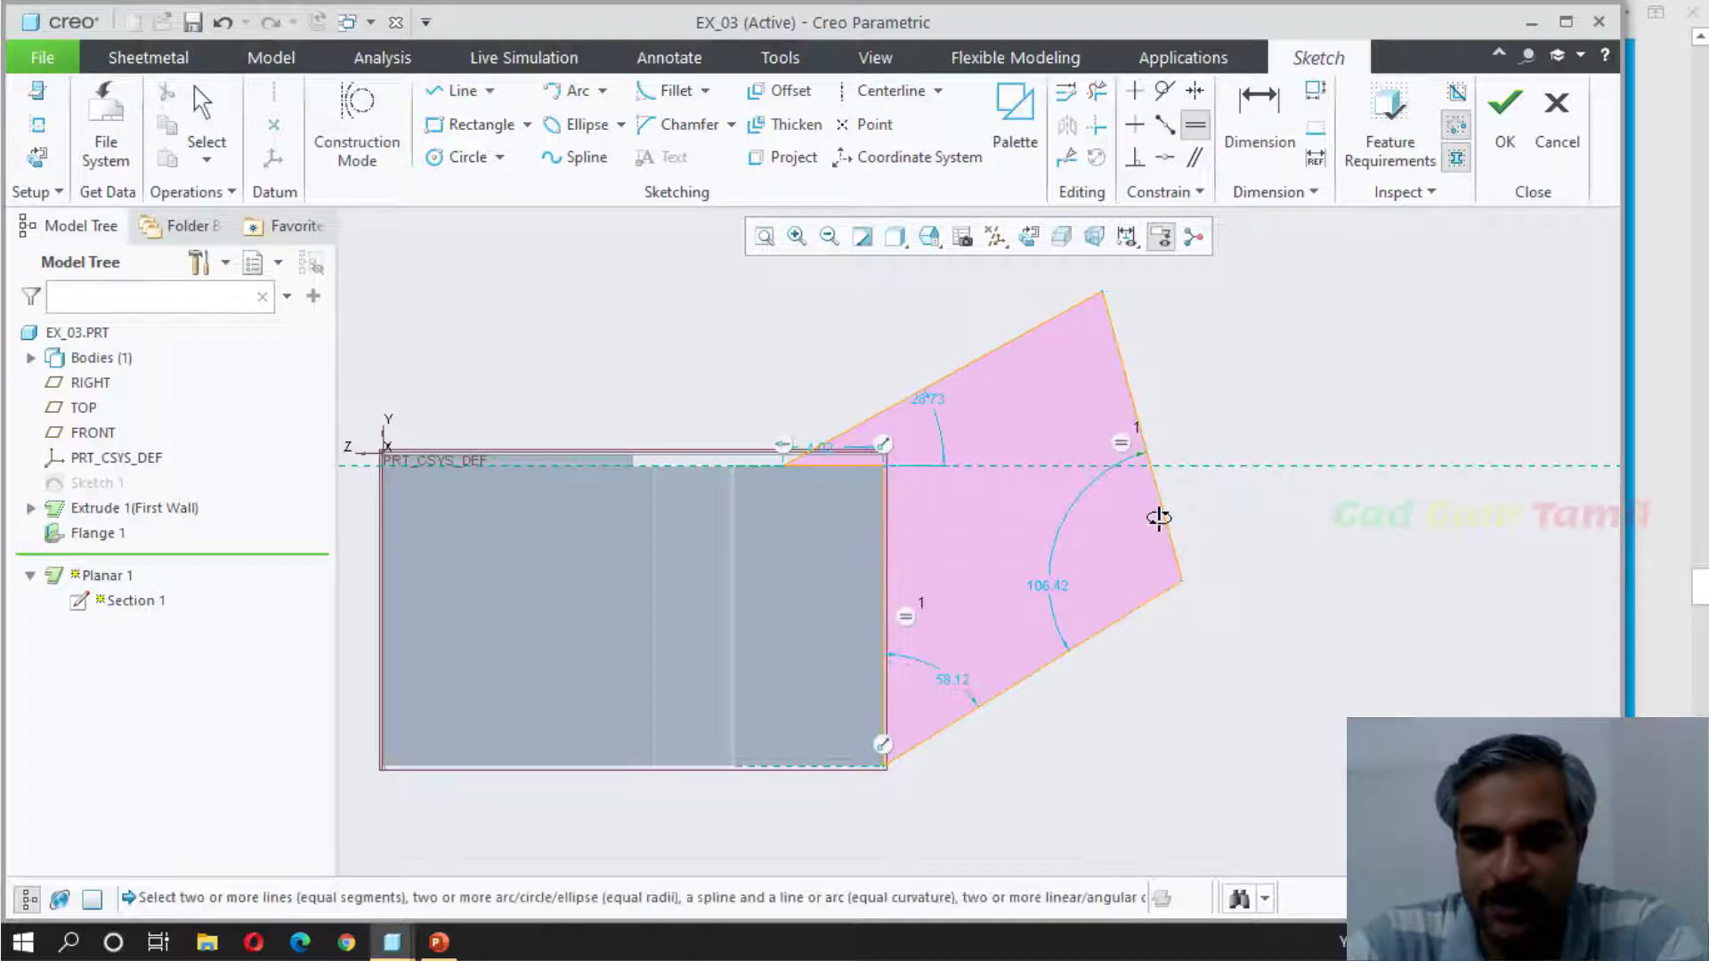
{"action": "middle_click", "coordinate": [1357, 559]}
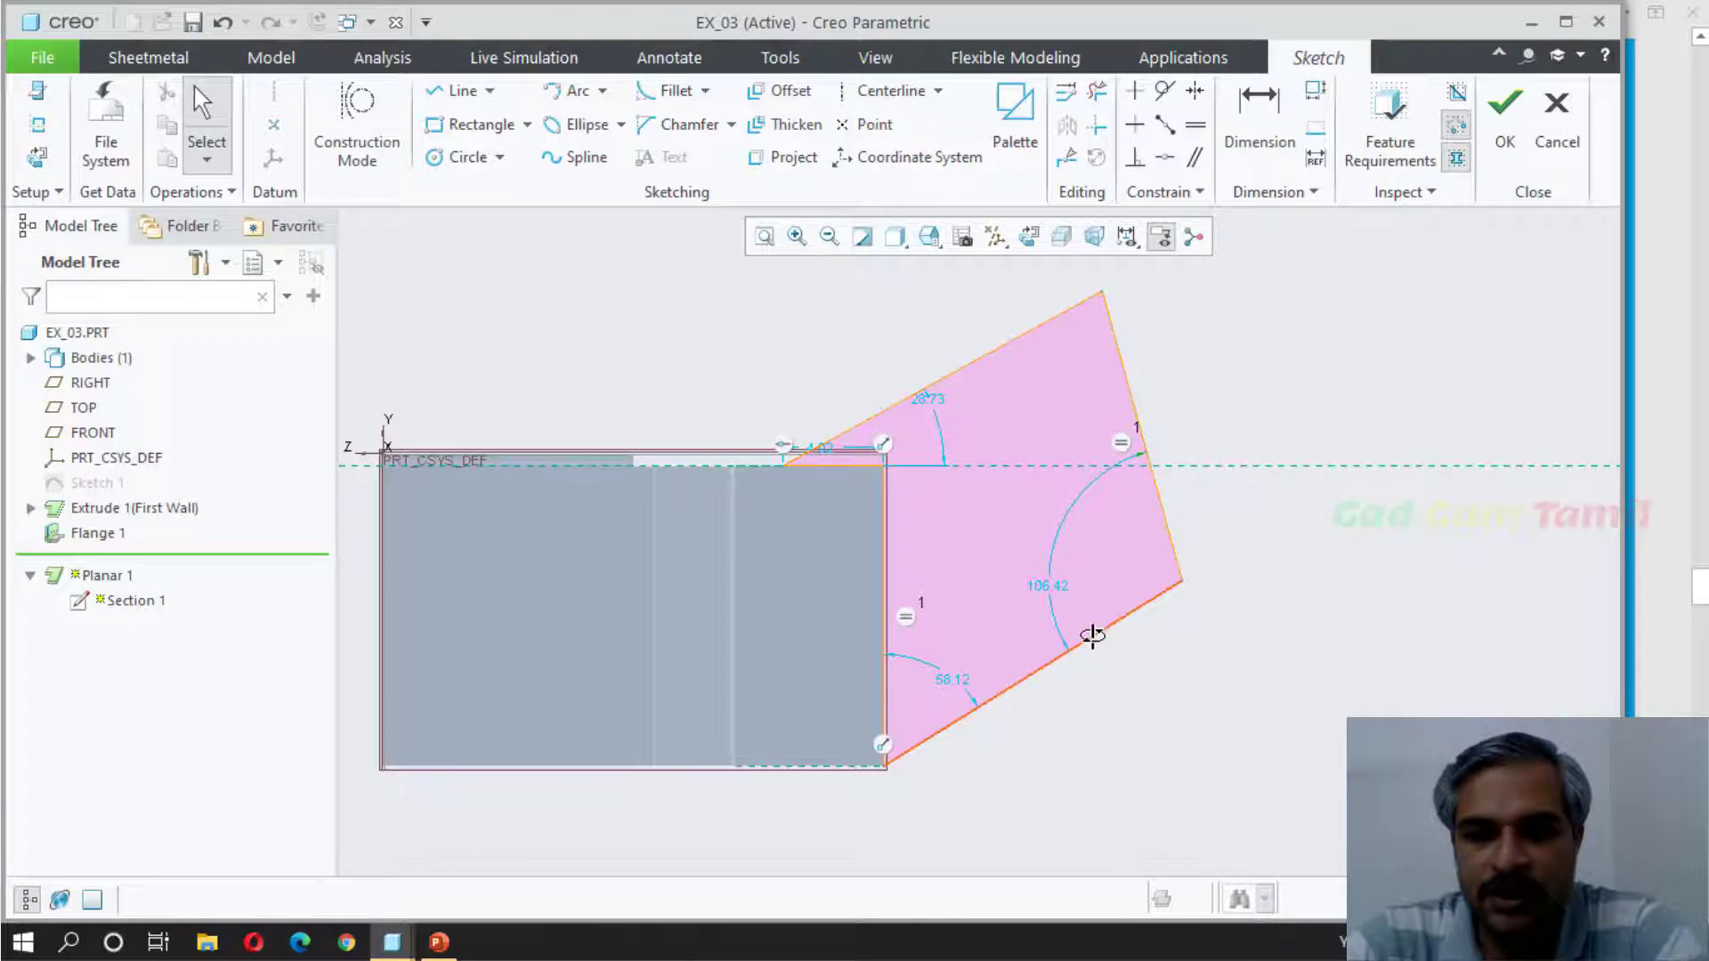
Step: Make the upper and lower slanted lines of the profile parallel
{"action": "left_click", "coordinate": [1190, 160]}
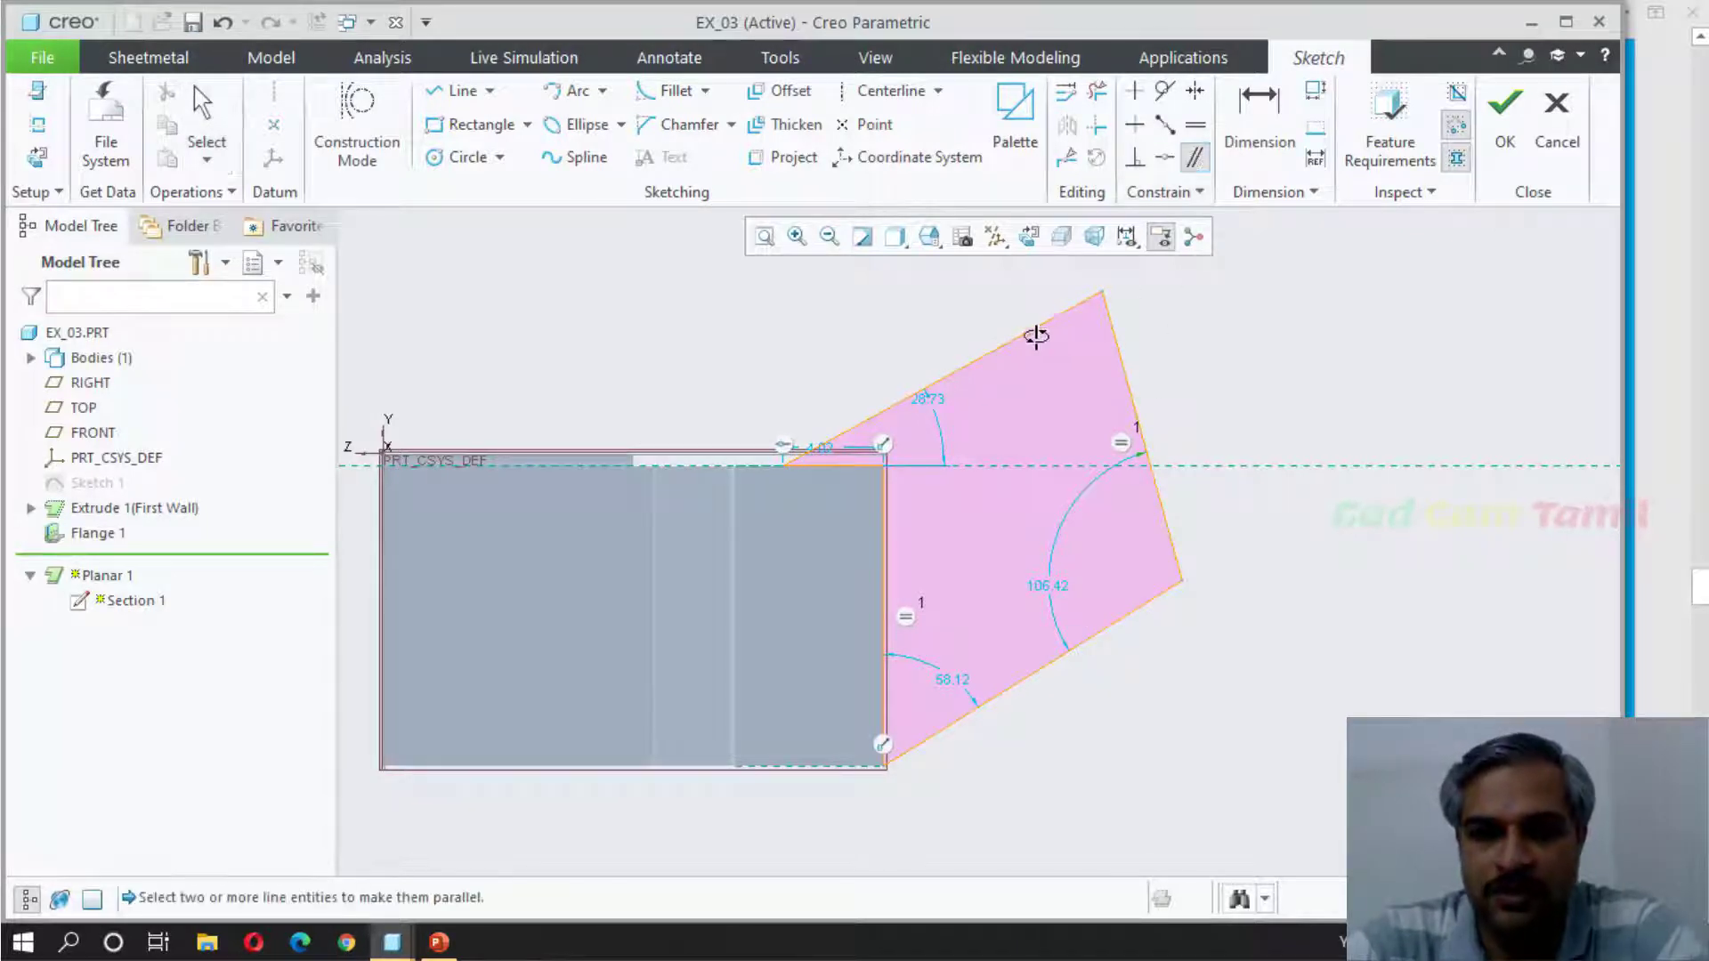
{"action": "left_click", "coordinate": [1024, 336]}
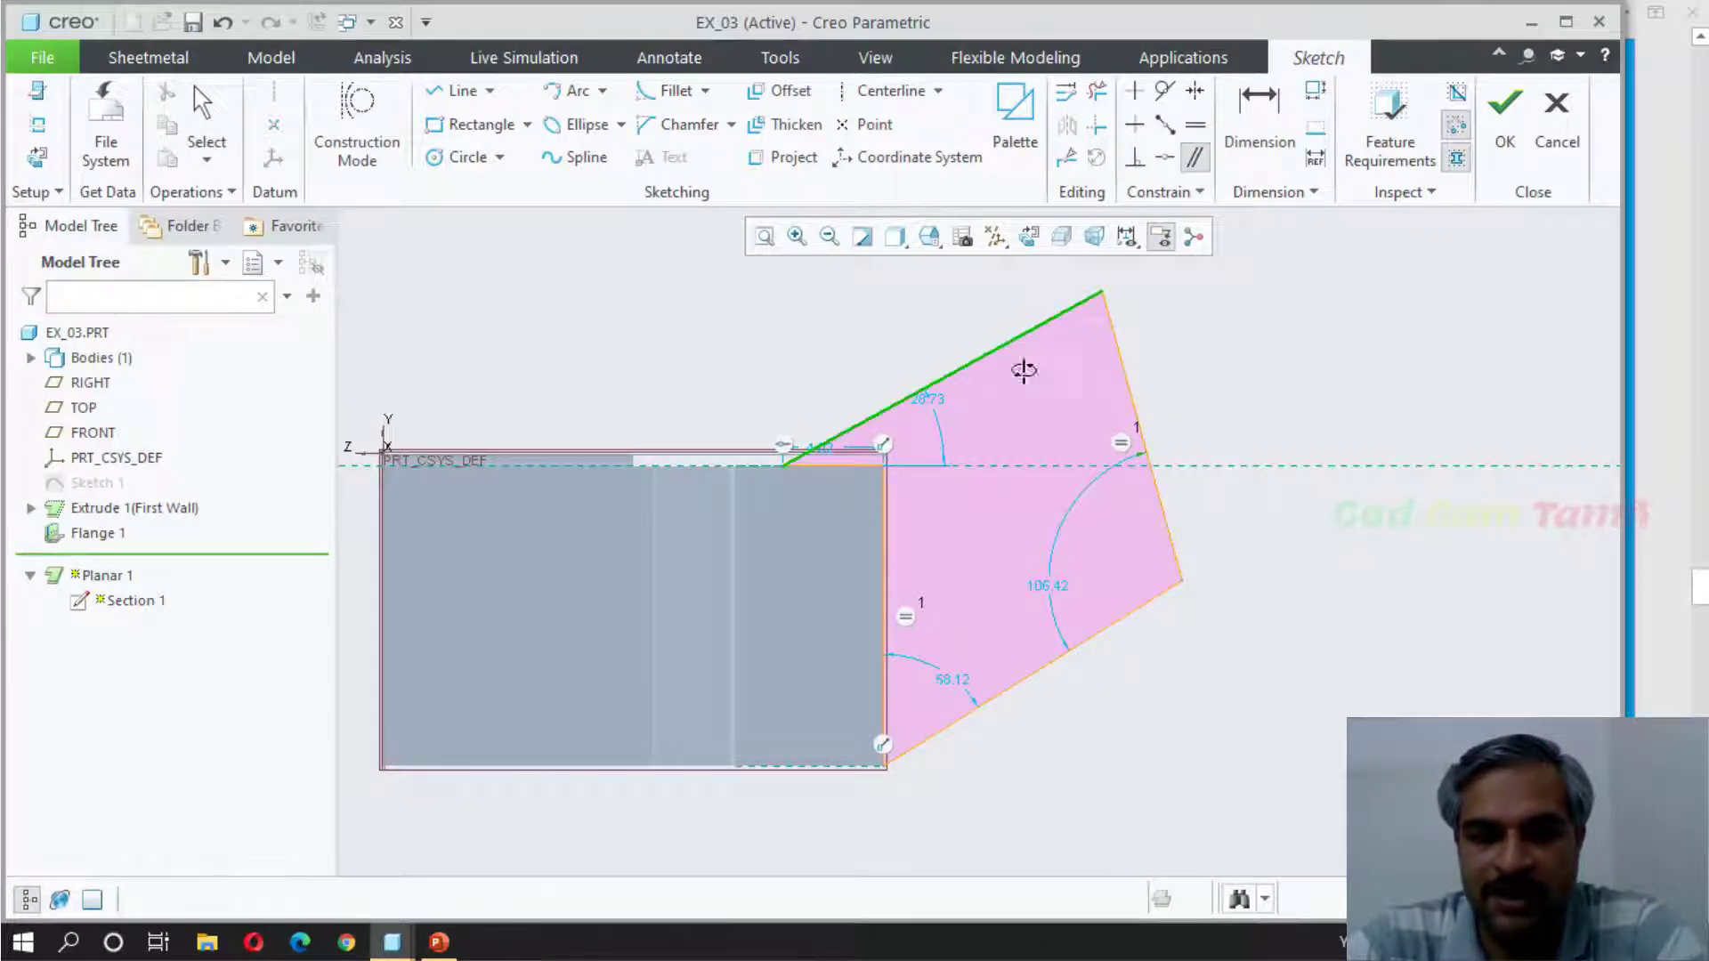
{"action": "left_click", "coordinate": [1038, 668]}
{"action": "middle_click", "coordinate": [1372, 437]}
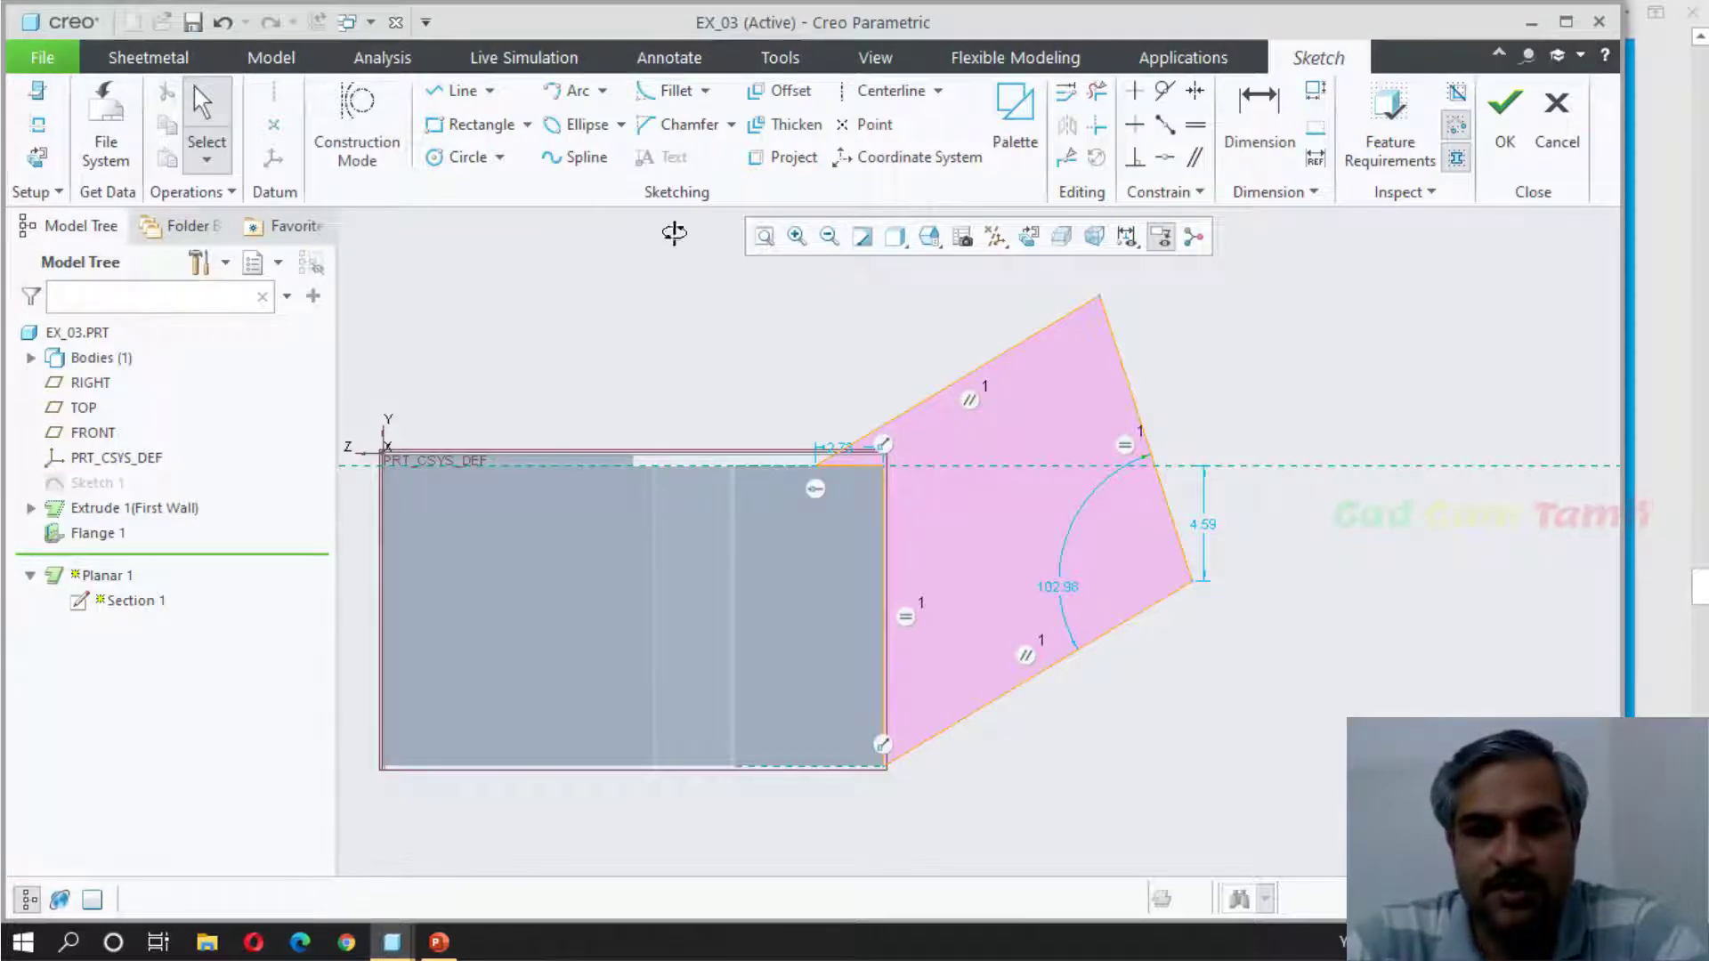
Step: Add an outward-bulging arc joining the outer ends of the two parallel lines, tangent to the lower one
{"action": "left_click", "coordinate": [601, 91]}
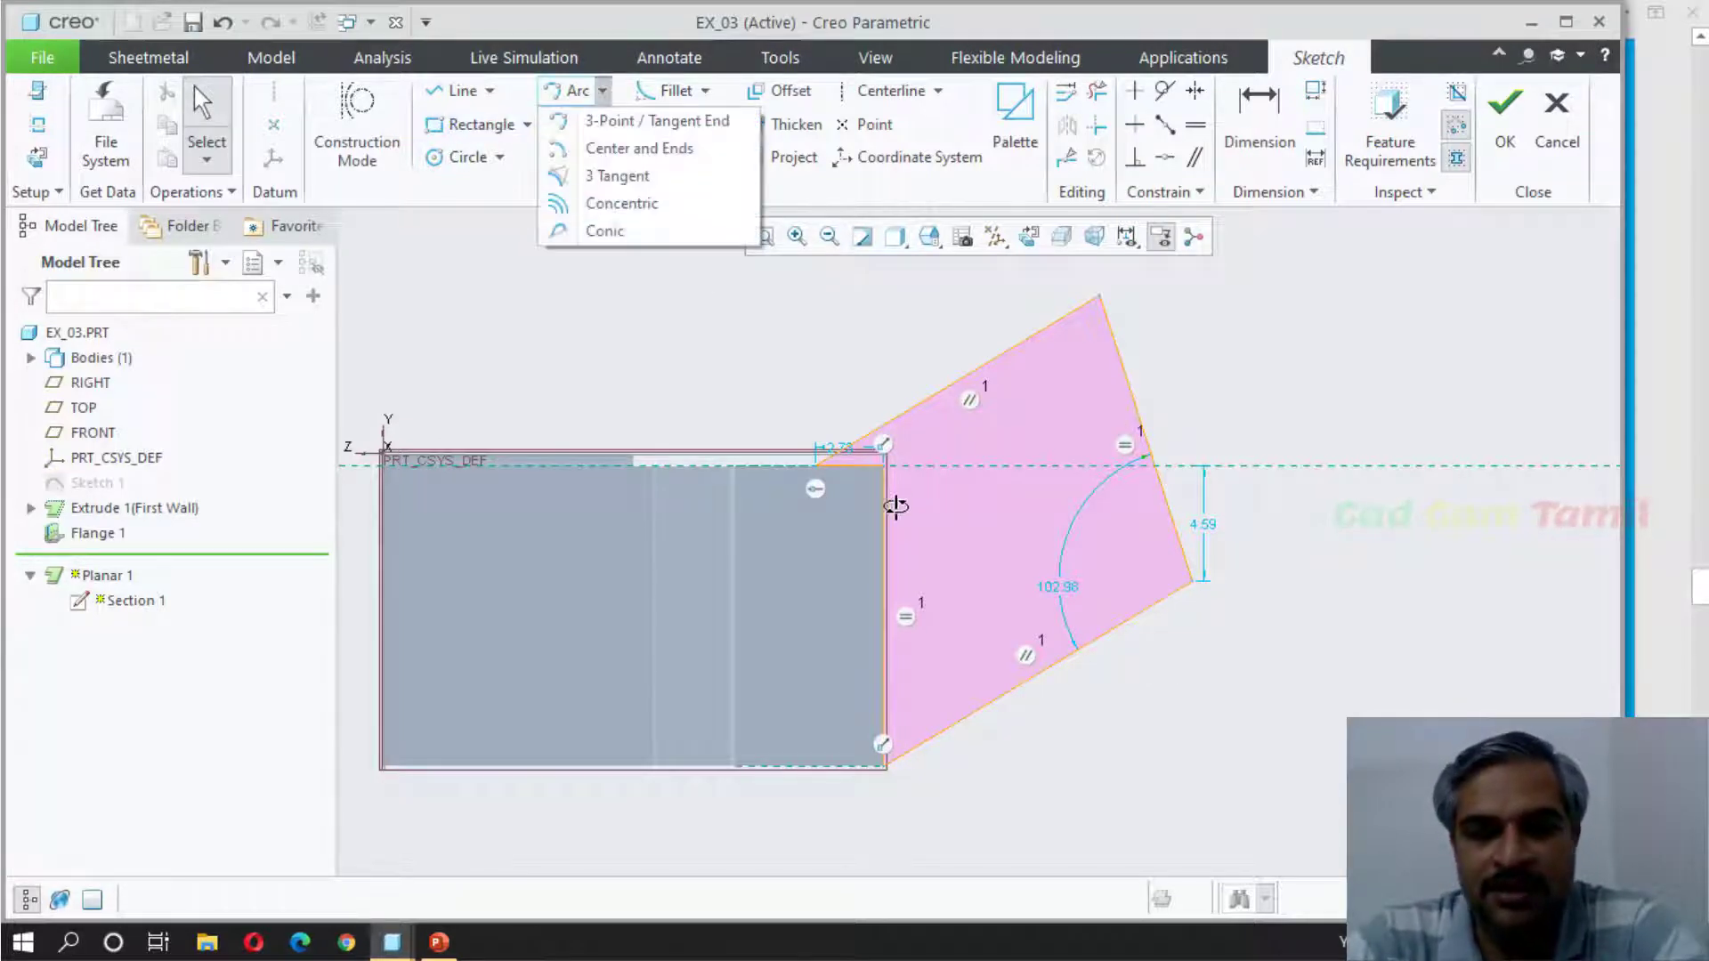
{"action": "left_click", "coordinate": [595, 155]}
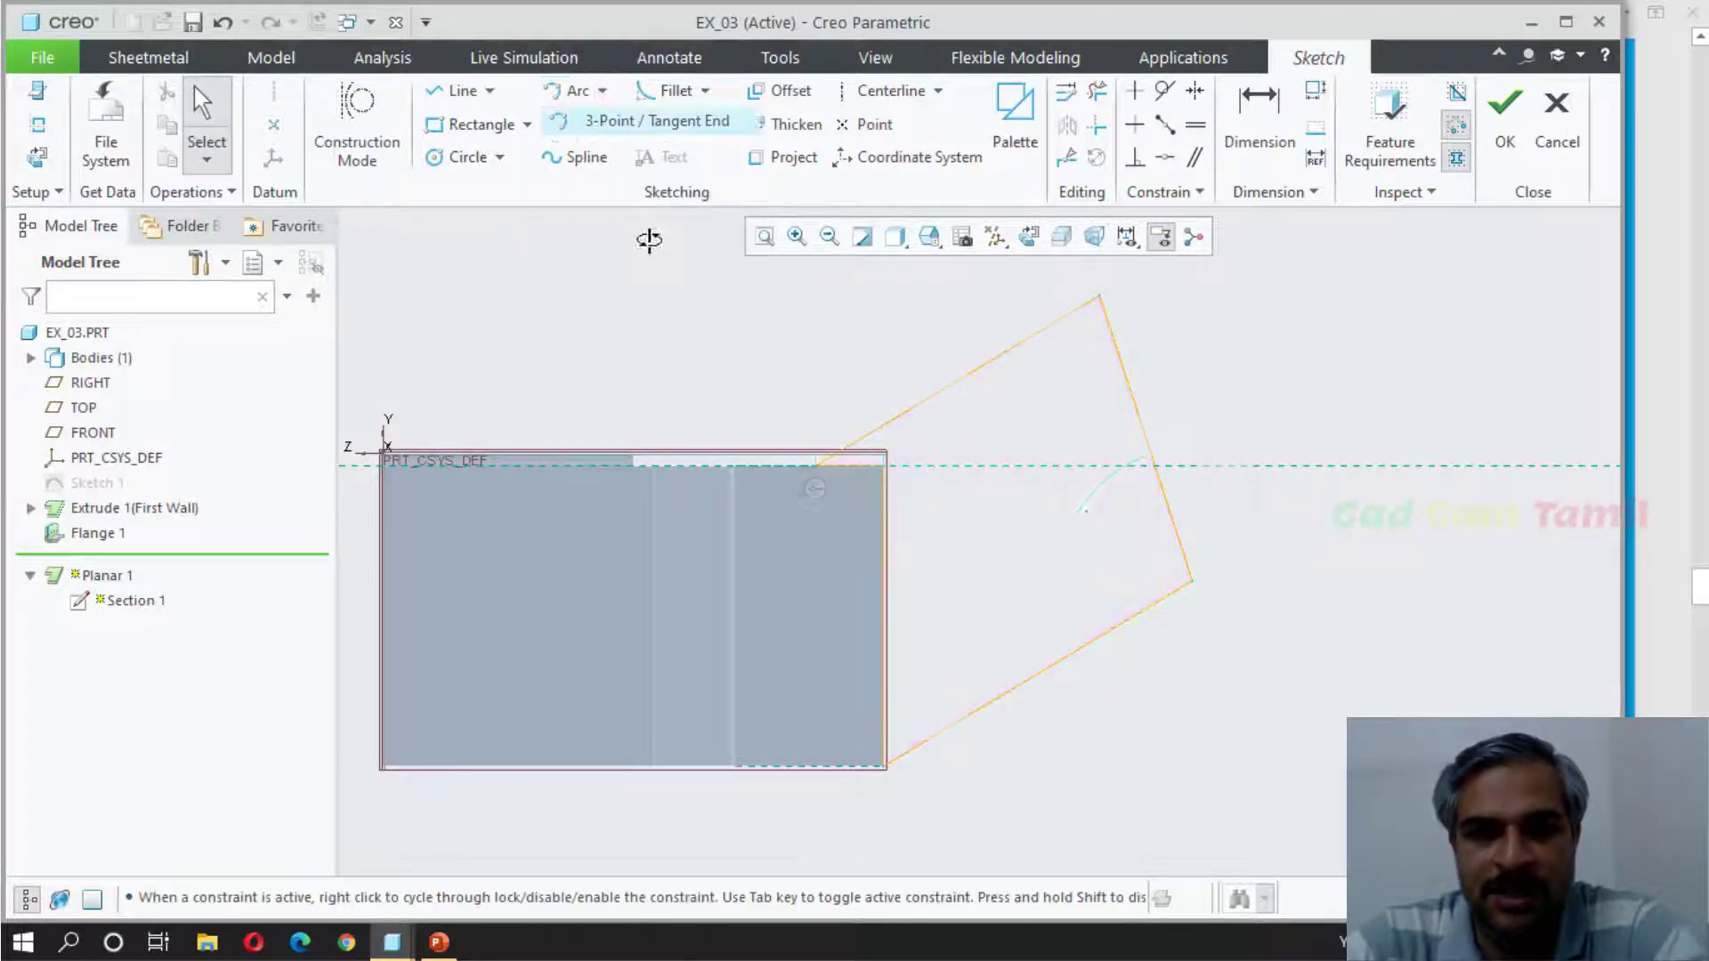
{"action": "left_click", "coordinate": [1192, 582]}
{"action": "left_click", "coordinate": [1101, 297]}
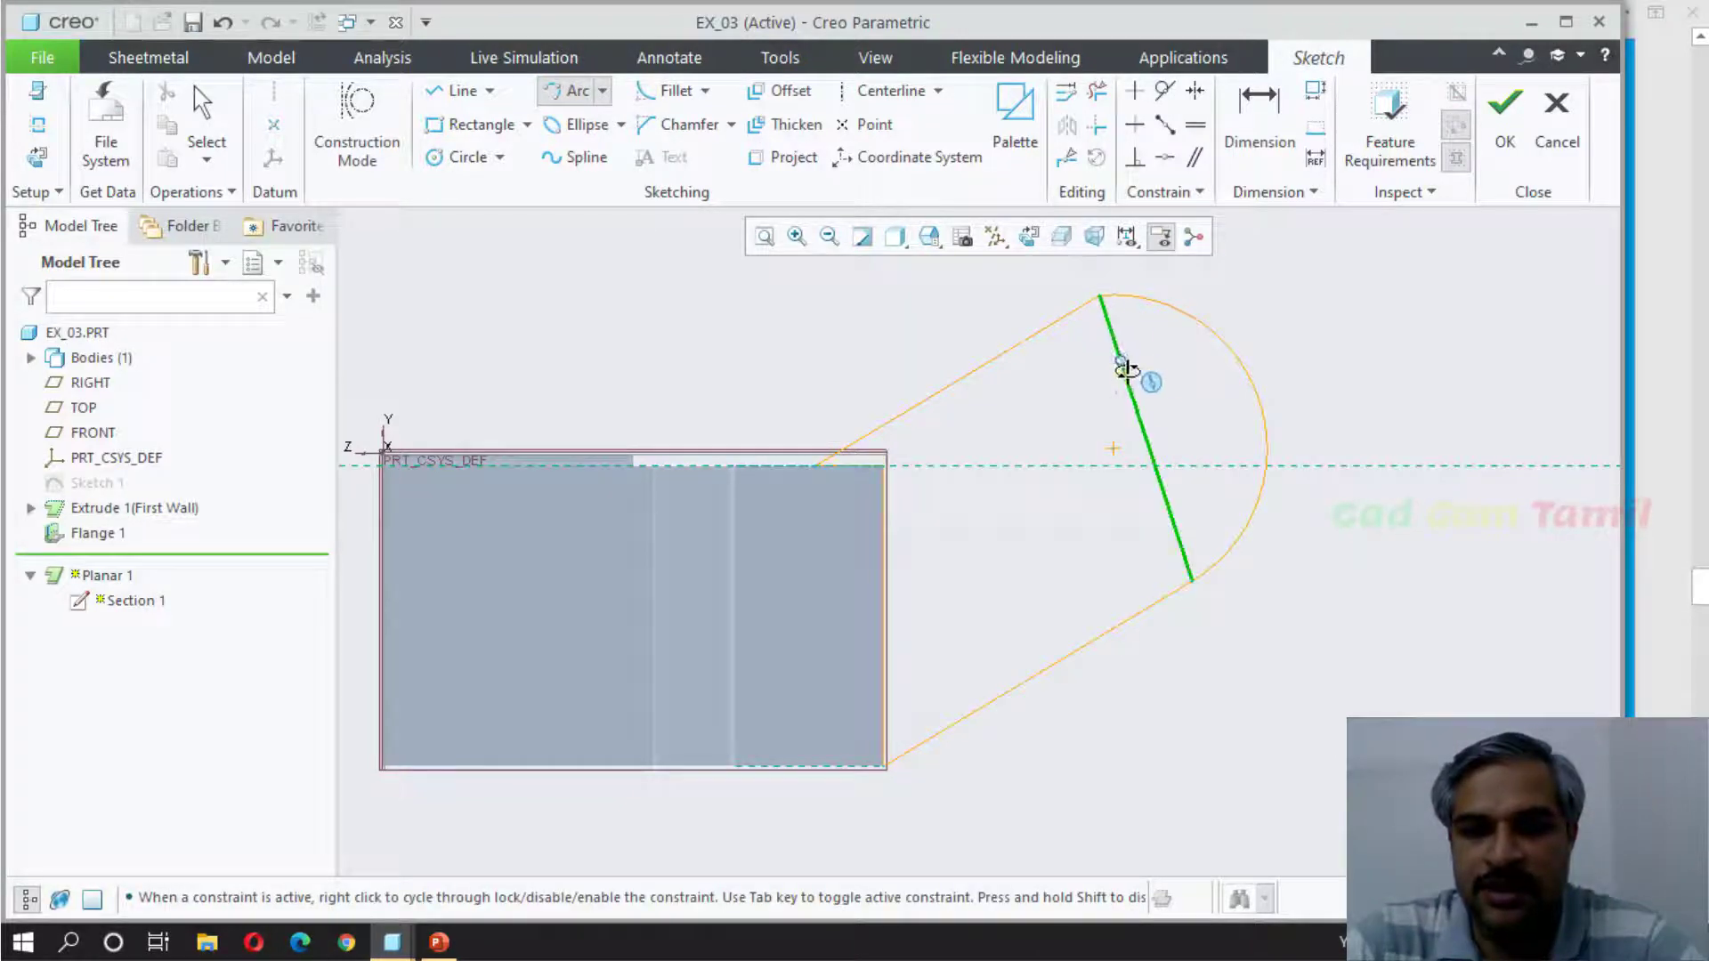
{"action": "left_click", "coordinate": [1148, 440]}
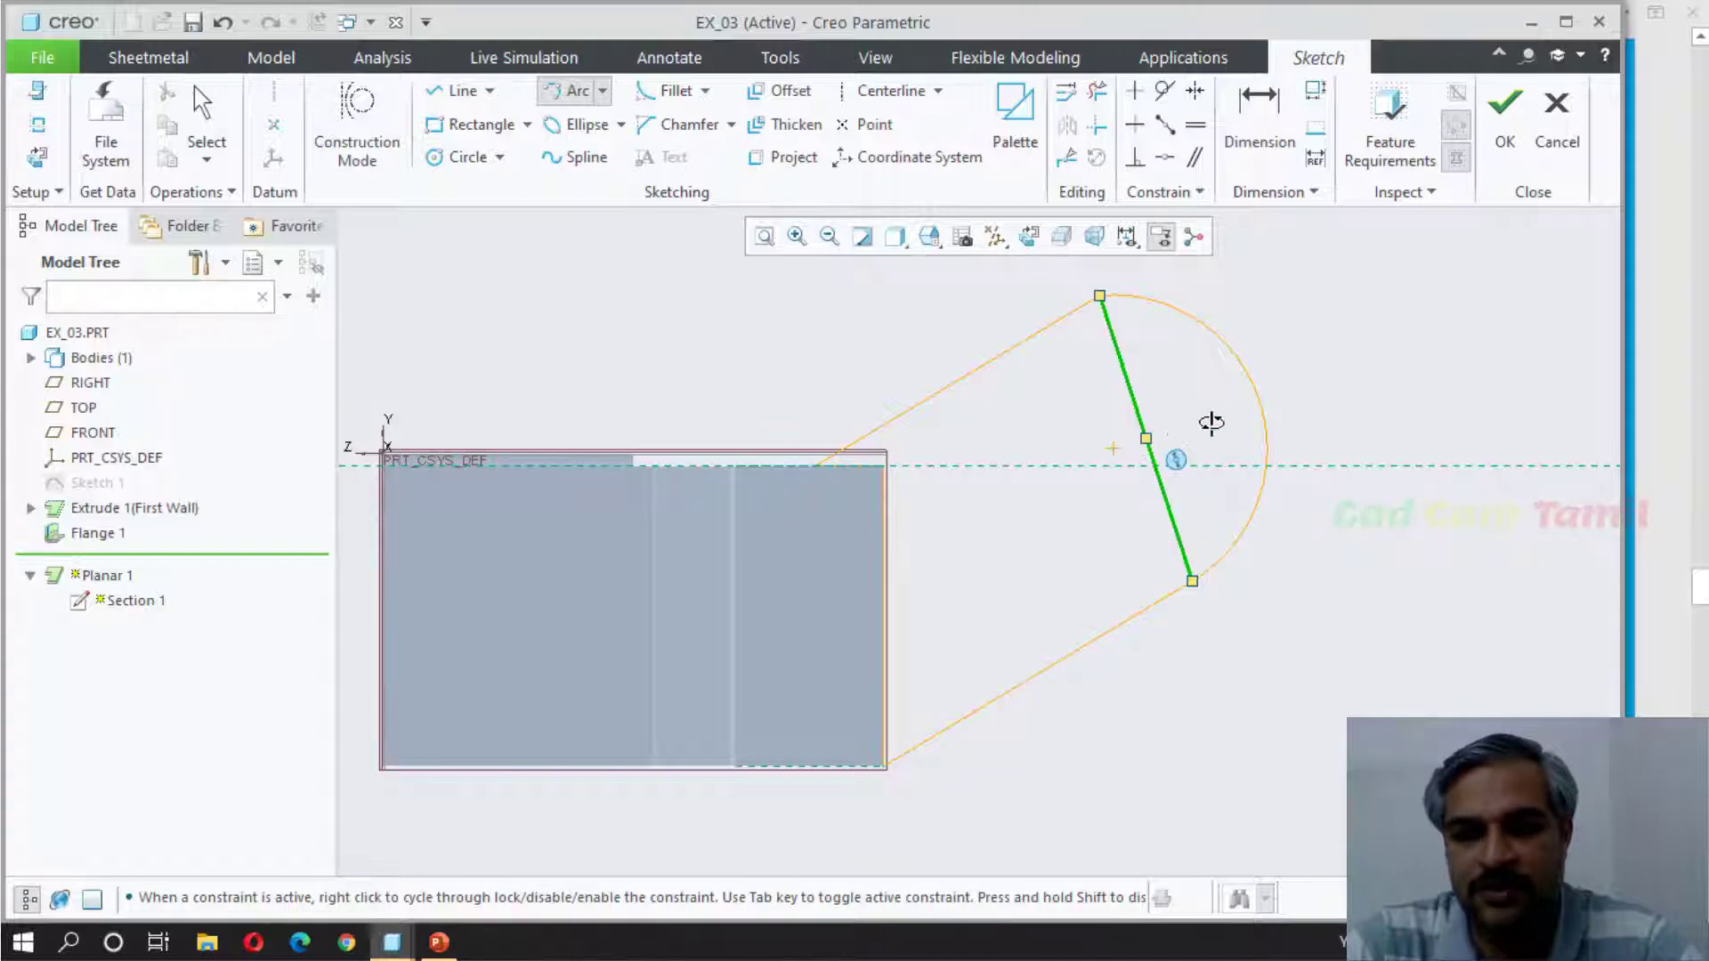
{"action": "middle_click", "coordinate": [1301, 359]}
{"action": "left_click", "coordinate": [1374, 348]}
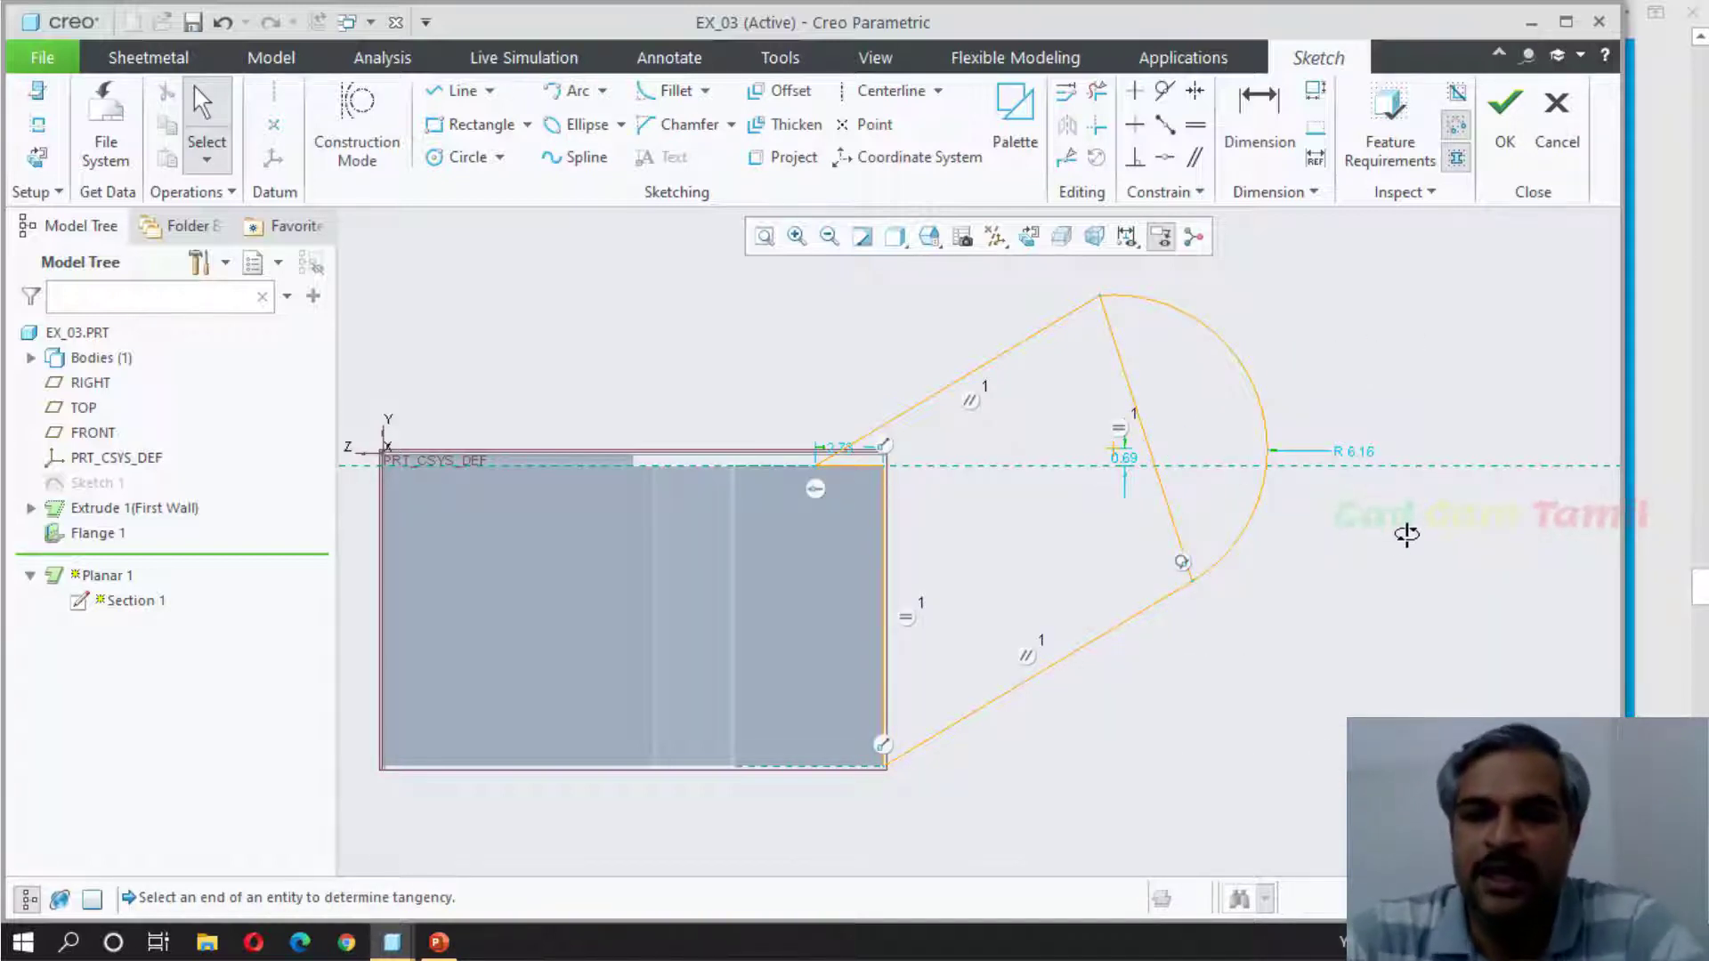
Step: Set the end arc's radius to 6 mm and delete the straight line across the arc's ends
{"action": "left_click", "coordinate": [1352, 452]}
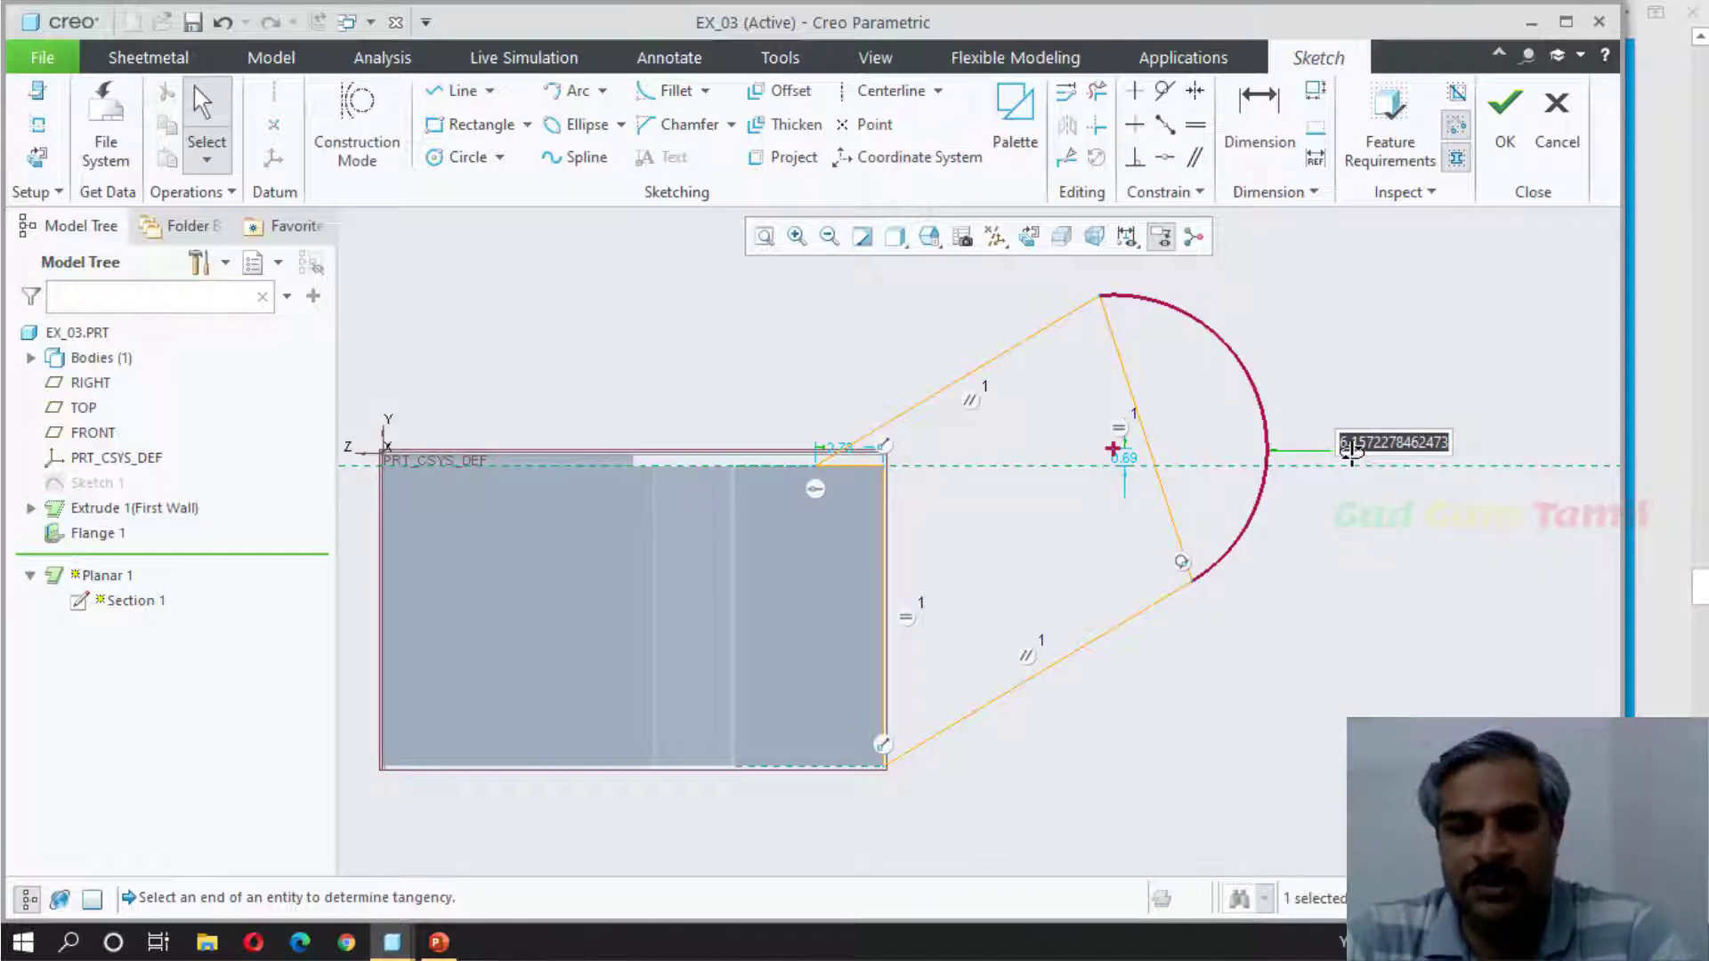
{"action": "type", "text": "6"}
{"action": "key", "text": "Return"}
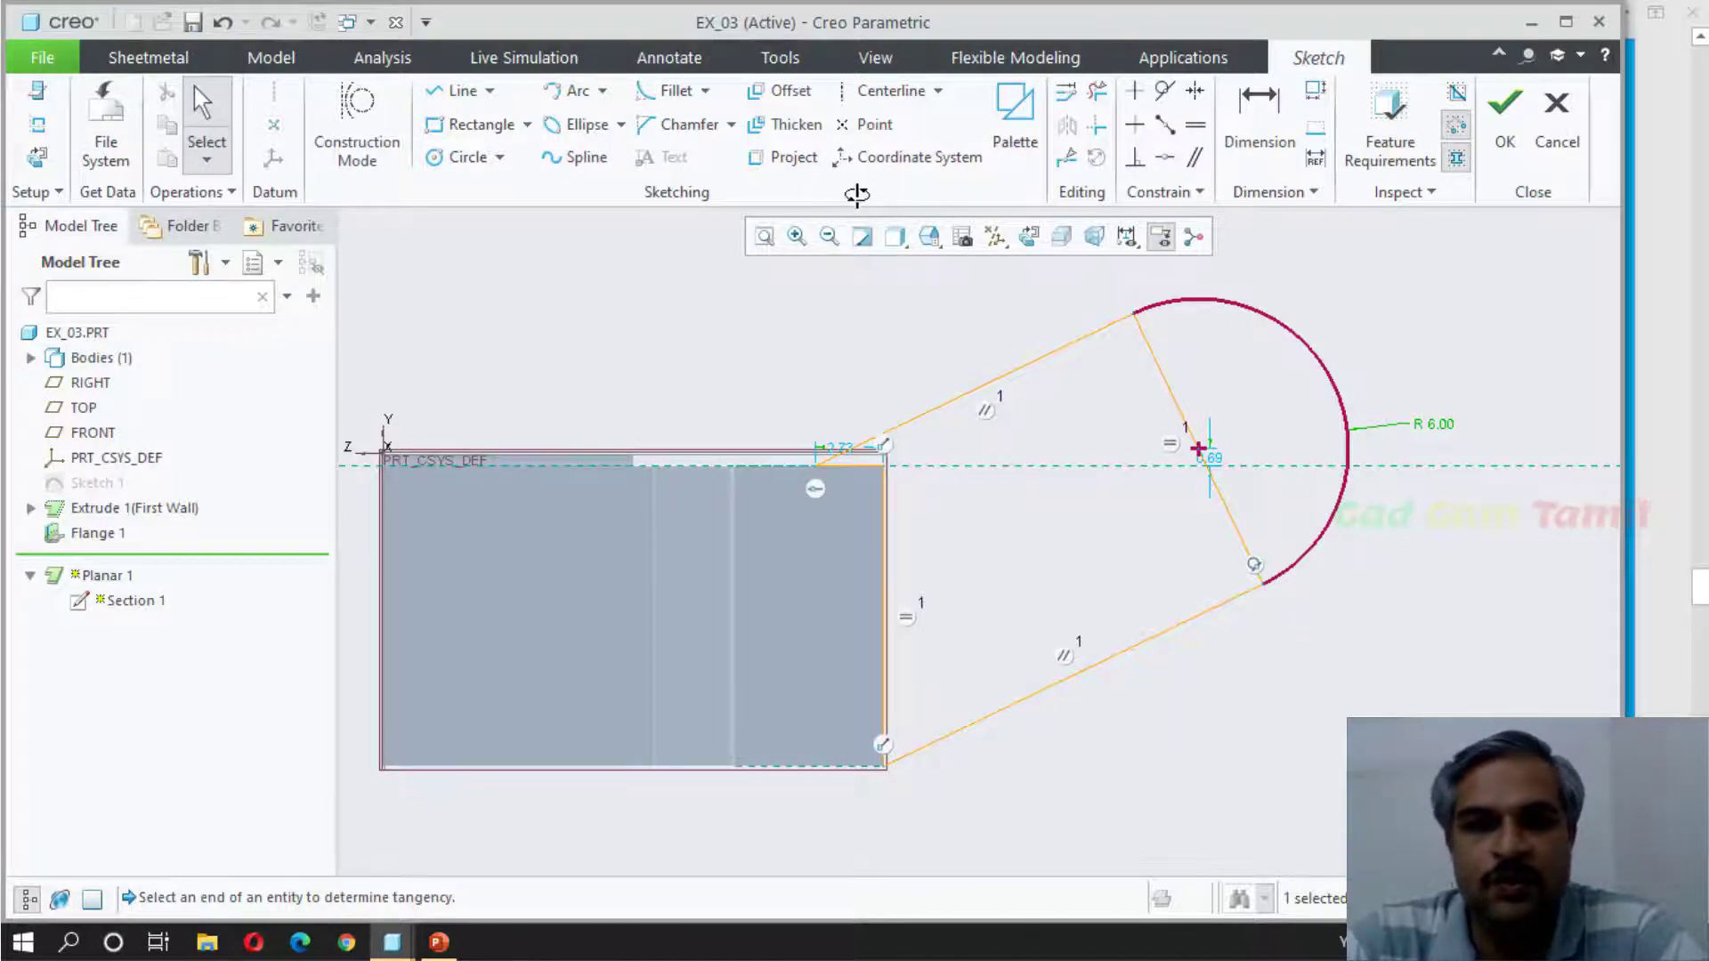
{"action": "left_click", "coordinate": [1152, 353]}
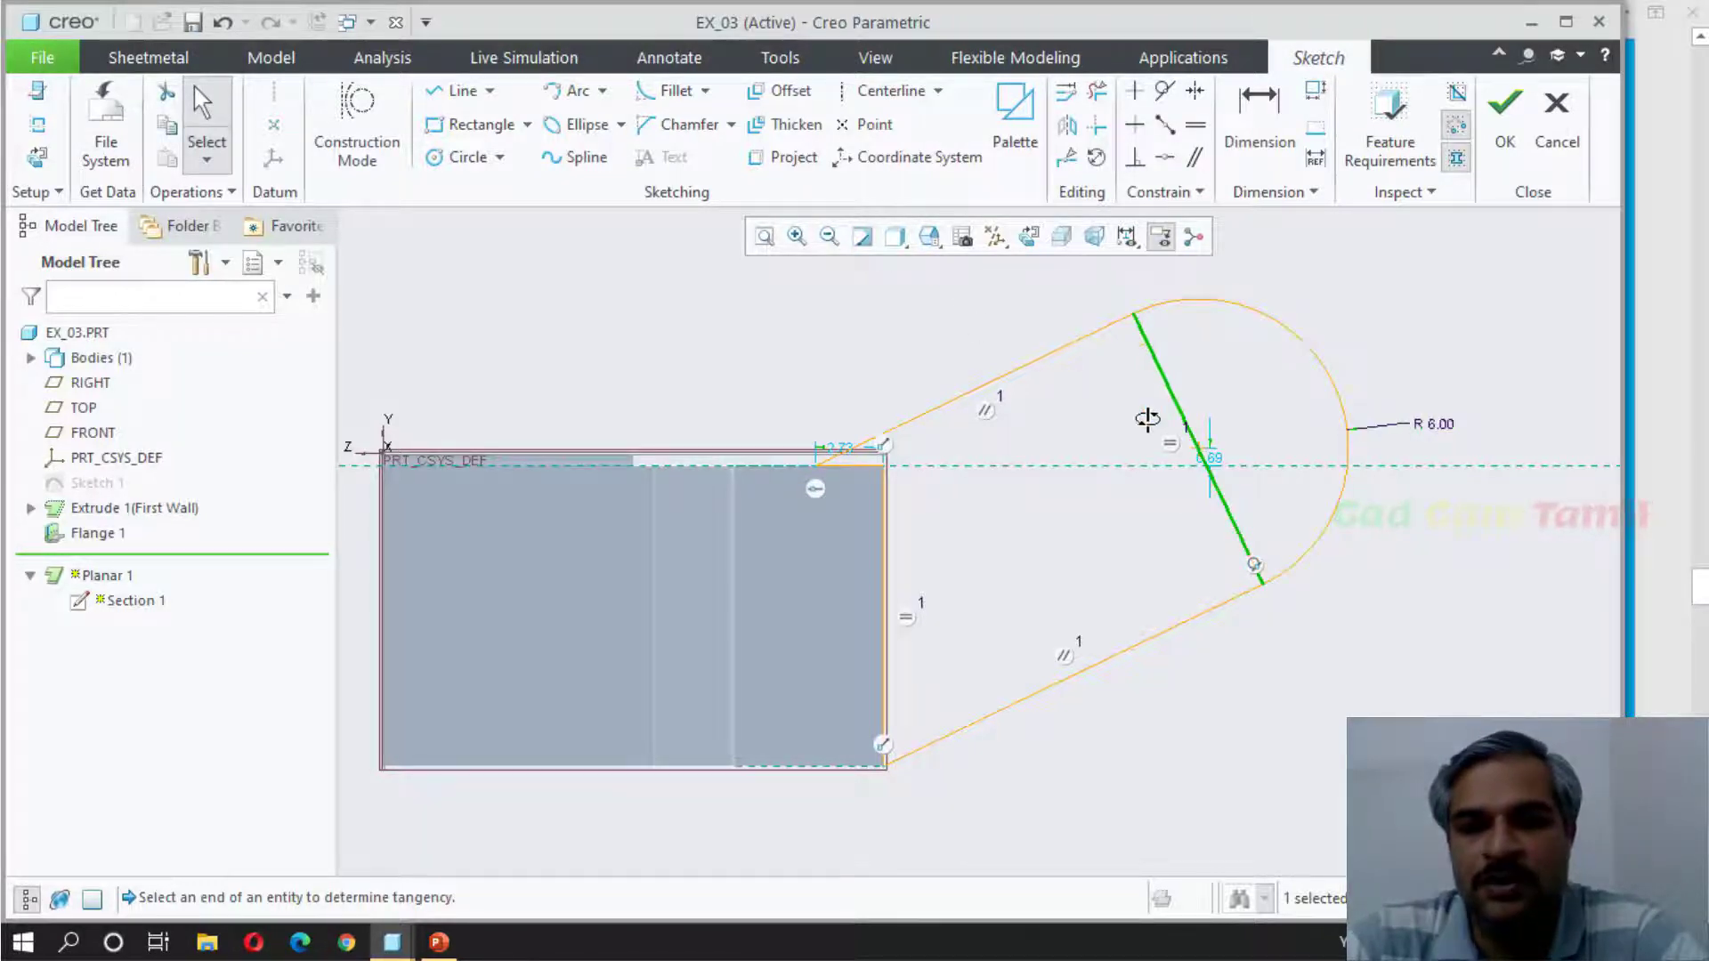
{"action": "key", "text": "Delete"}
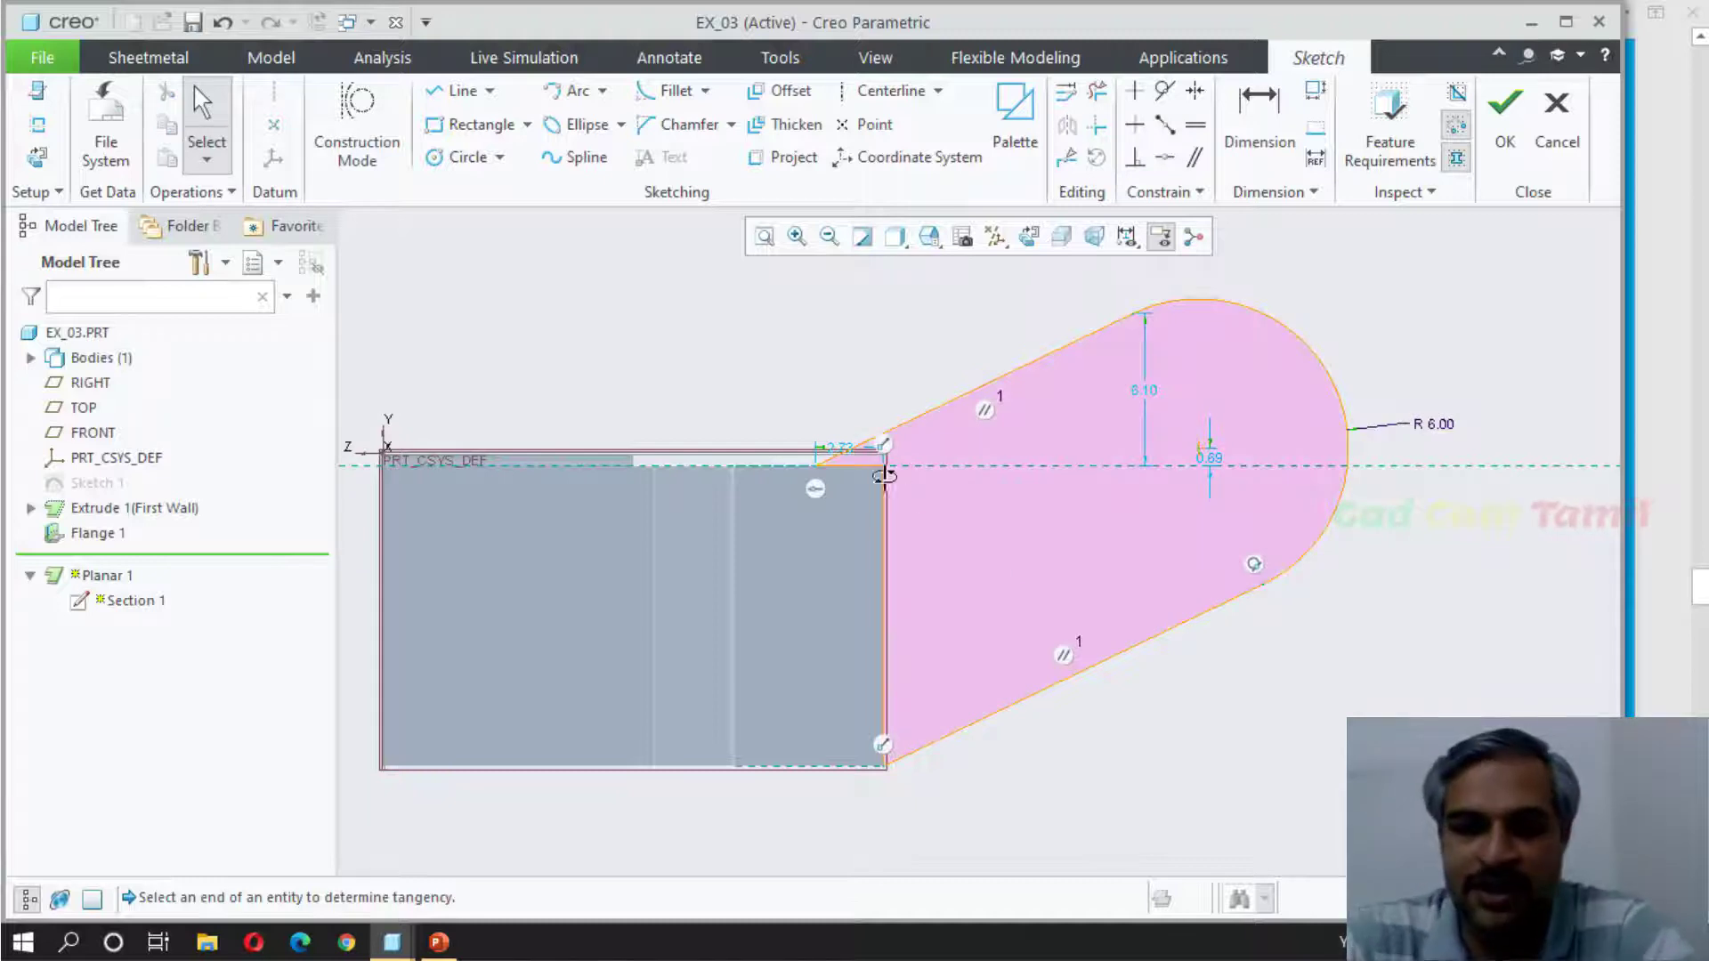
Step: Dimension the arc centre's horizontal distance from the first wall's far edge and set it to 25 mm
{"action": "scroll", "coordinate": [1308, 450], "scroll_direction": "up", "scroll_amount": 1}
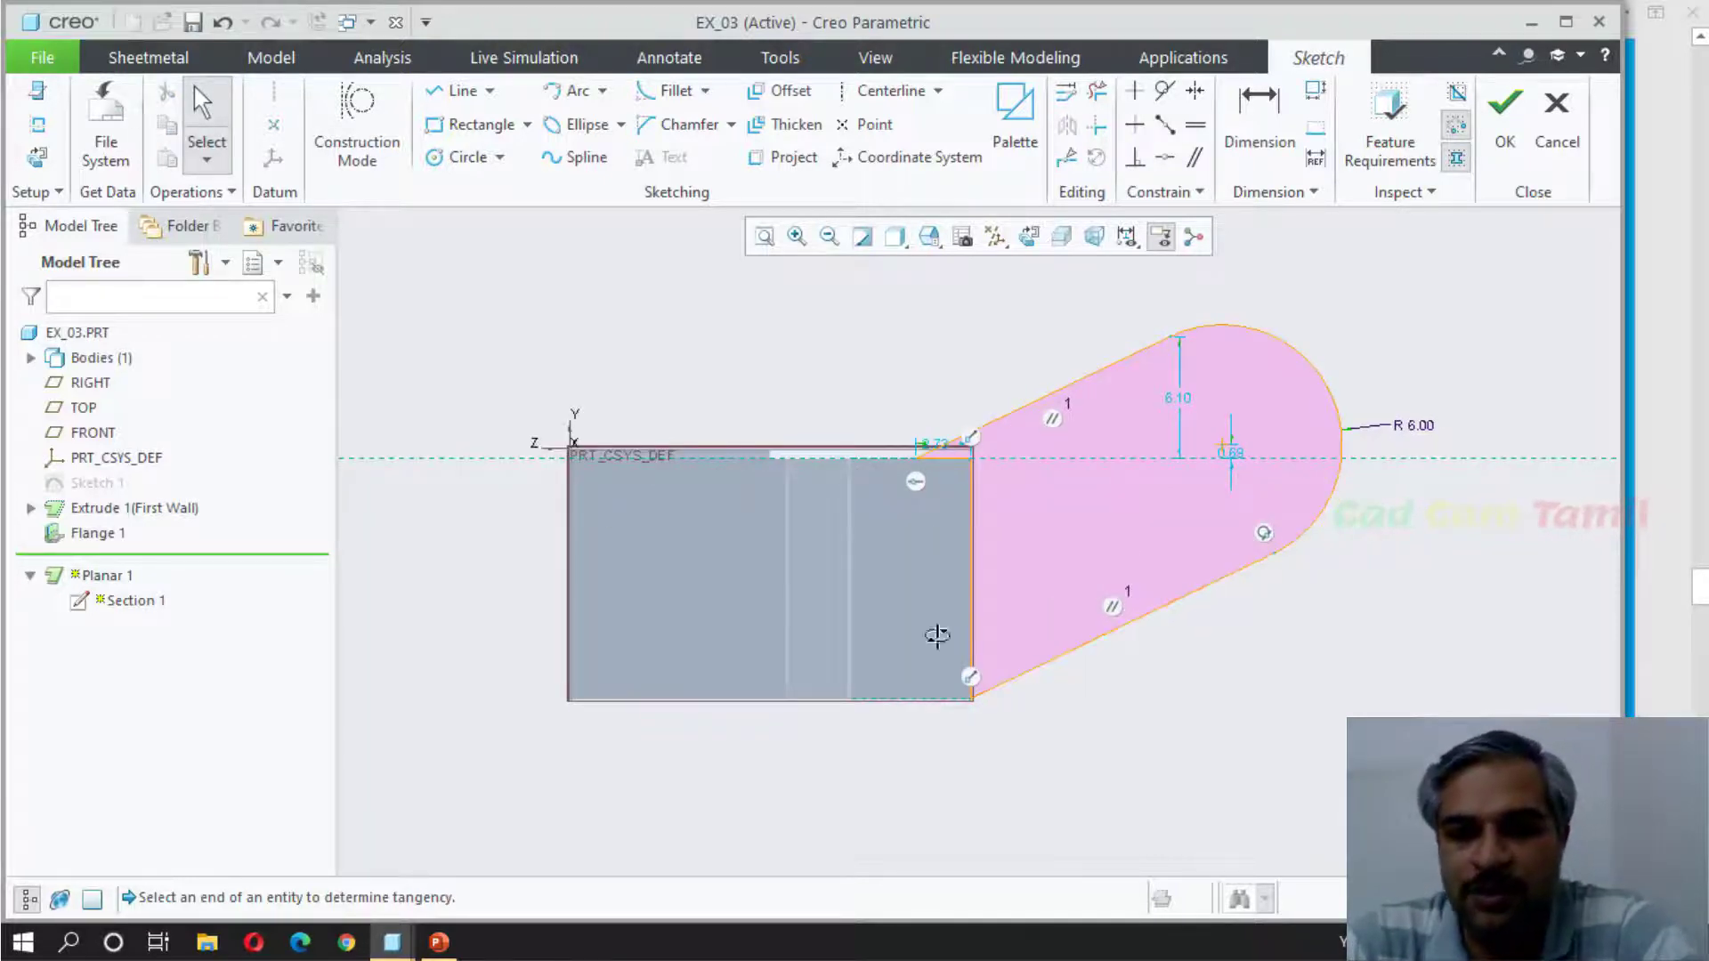
{"action": "left_click", "coordinate": [1259, 120]}
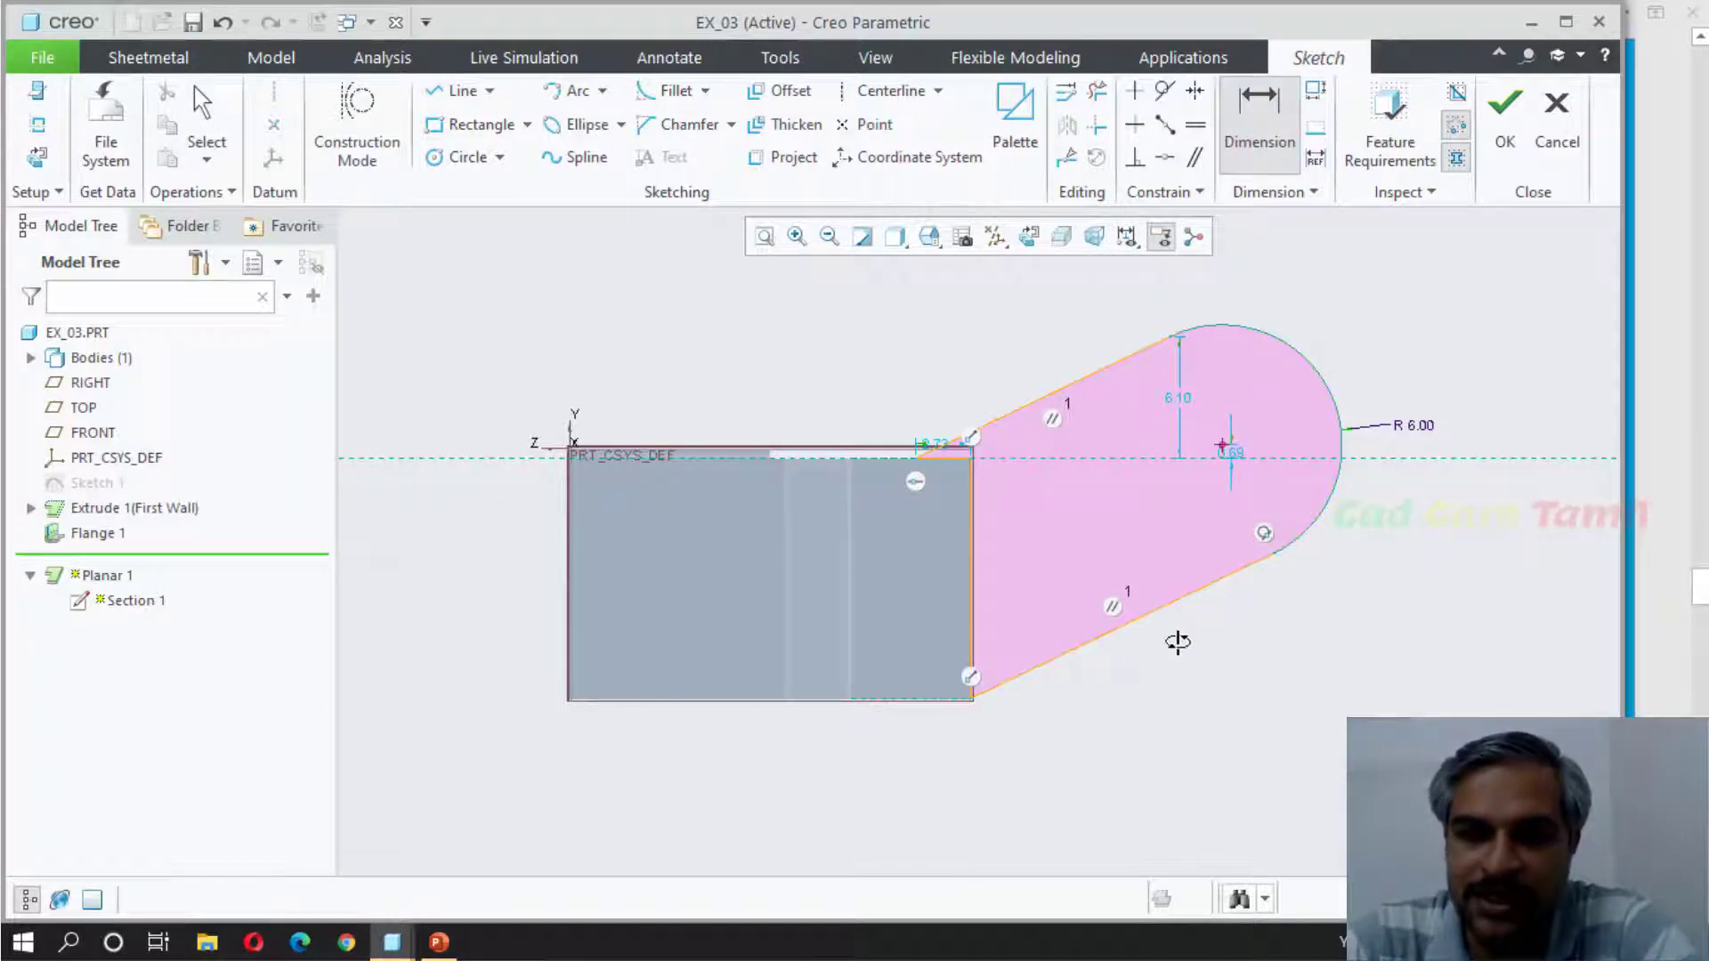
{"action": "middle_click", "coordinate": [813, 797]}
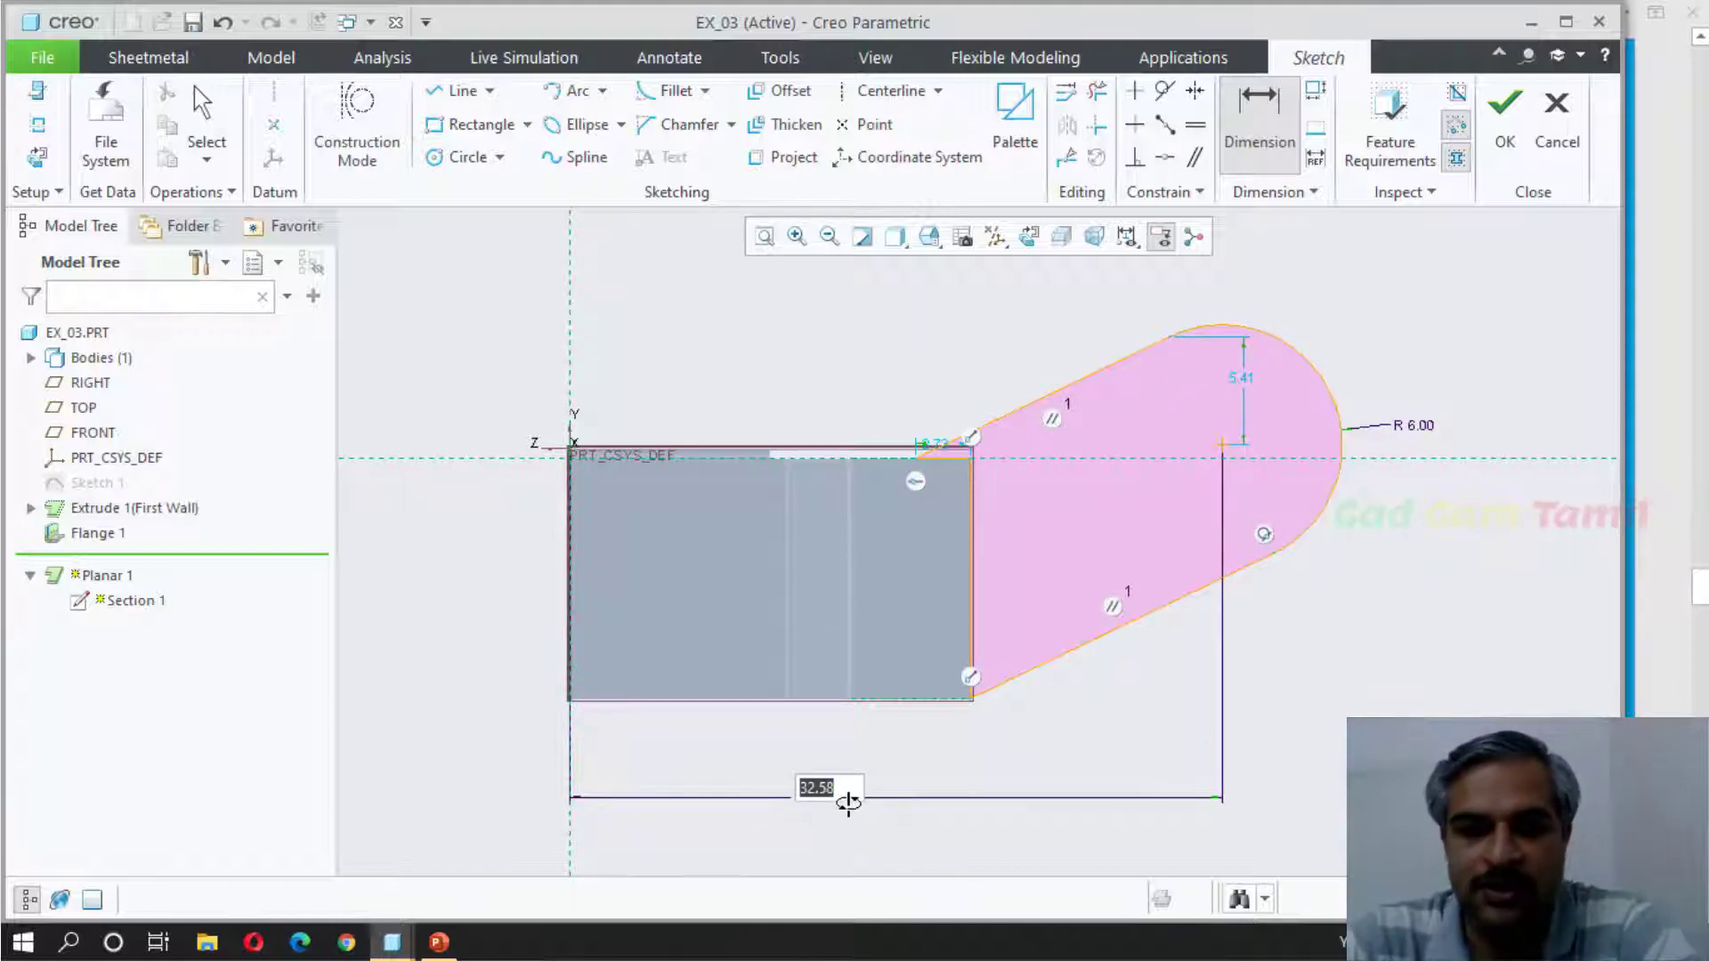
{"action": "type", "text": "2"}
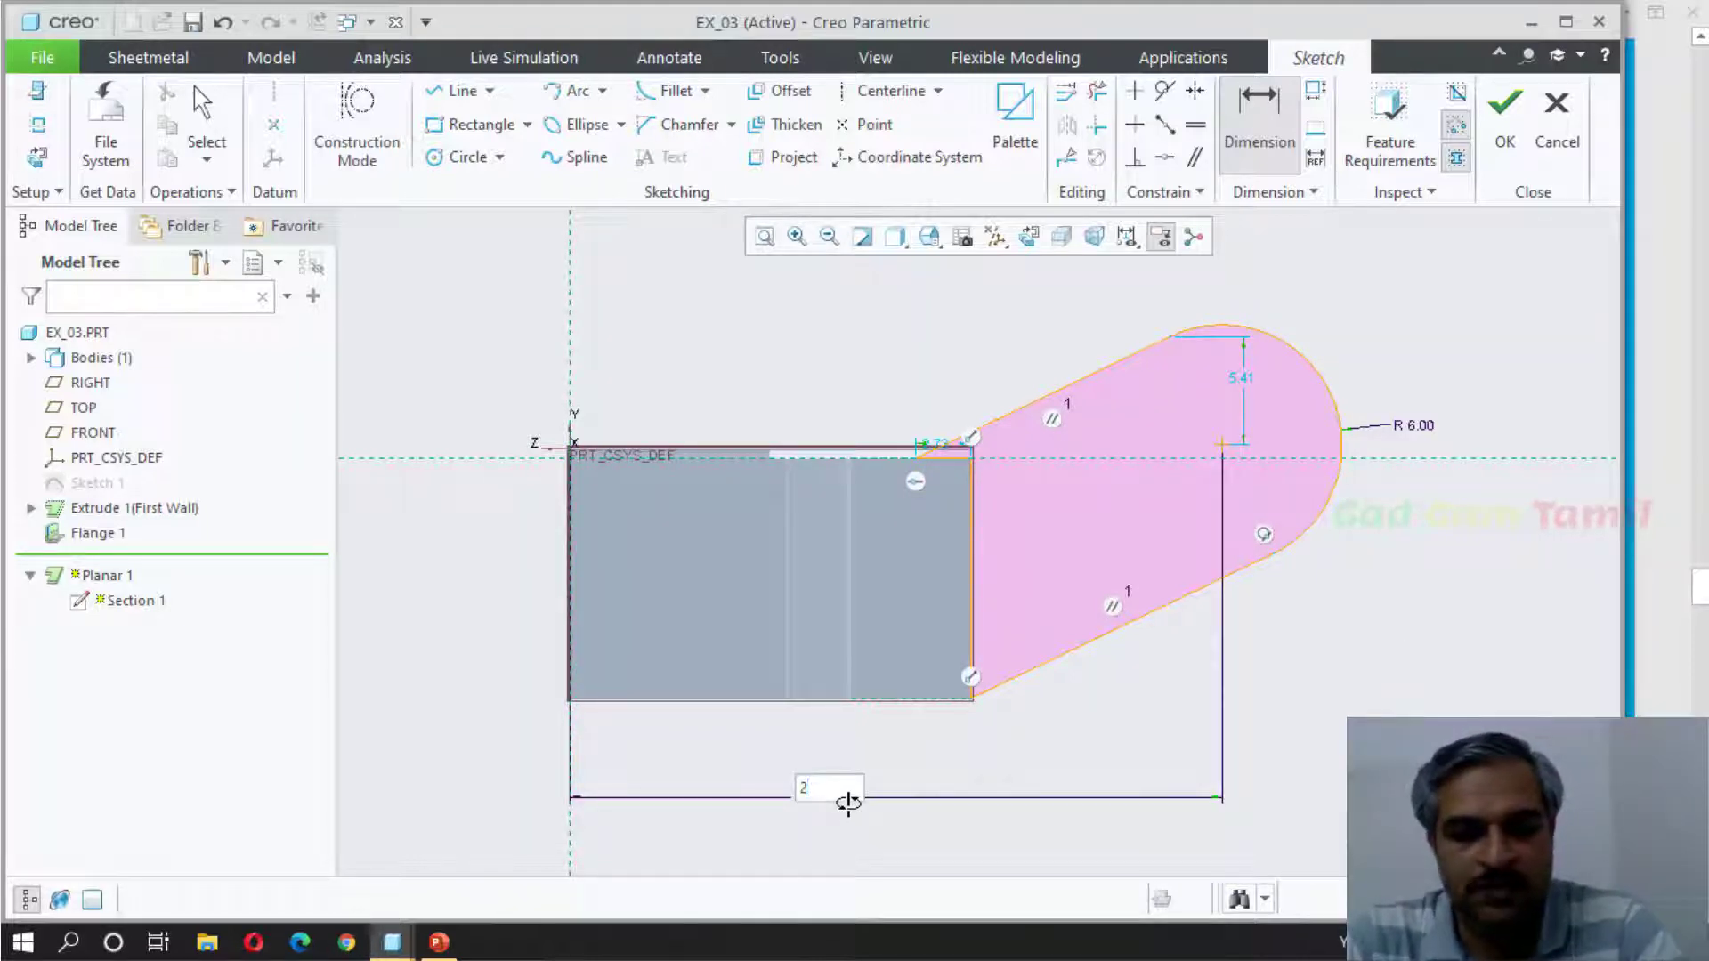
{"action": "type", "text": "5"}
{"action": "key", "text": "Return"}
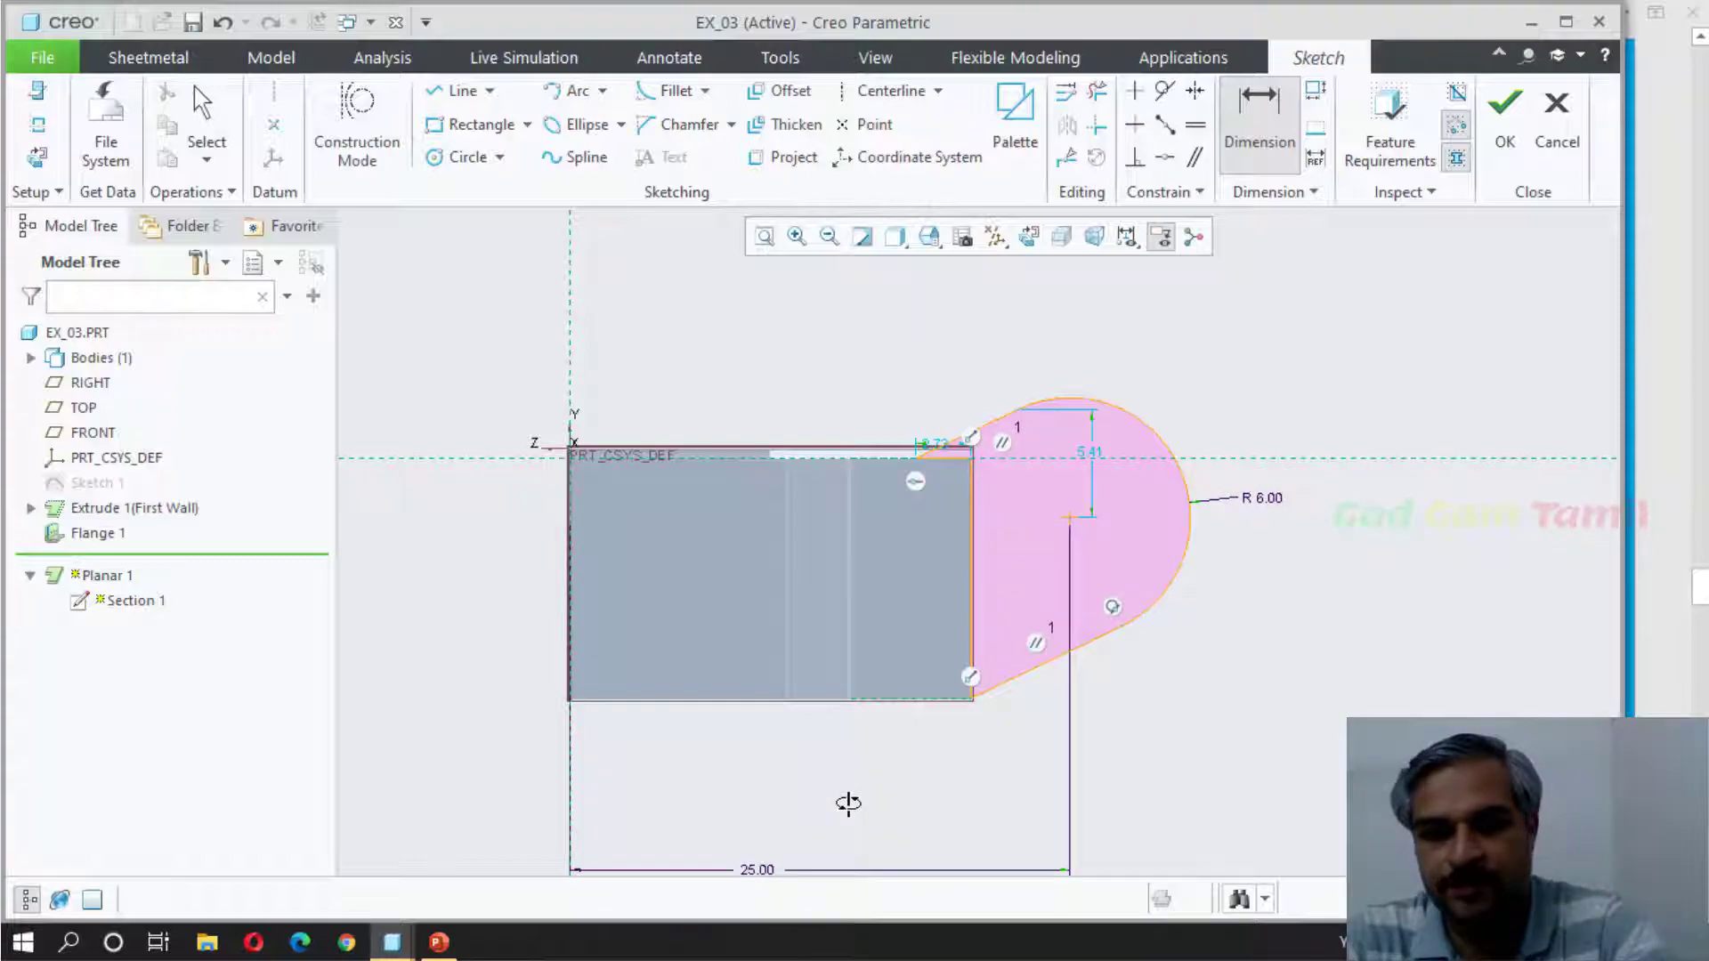
Step: Check the rounded end's dimensions in the PowerPoint drawing, and back in Creo examine the profile's upper corner at the flange
{"action": "left_click", "coordinate": [1661, 533]}
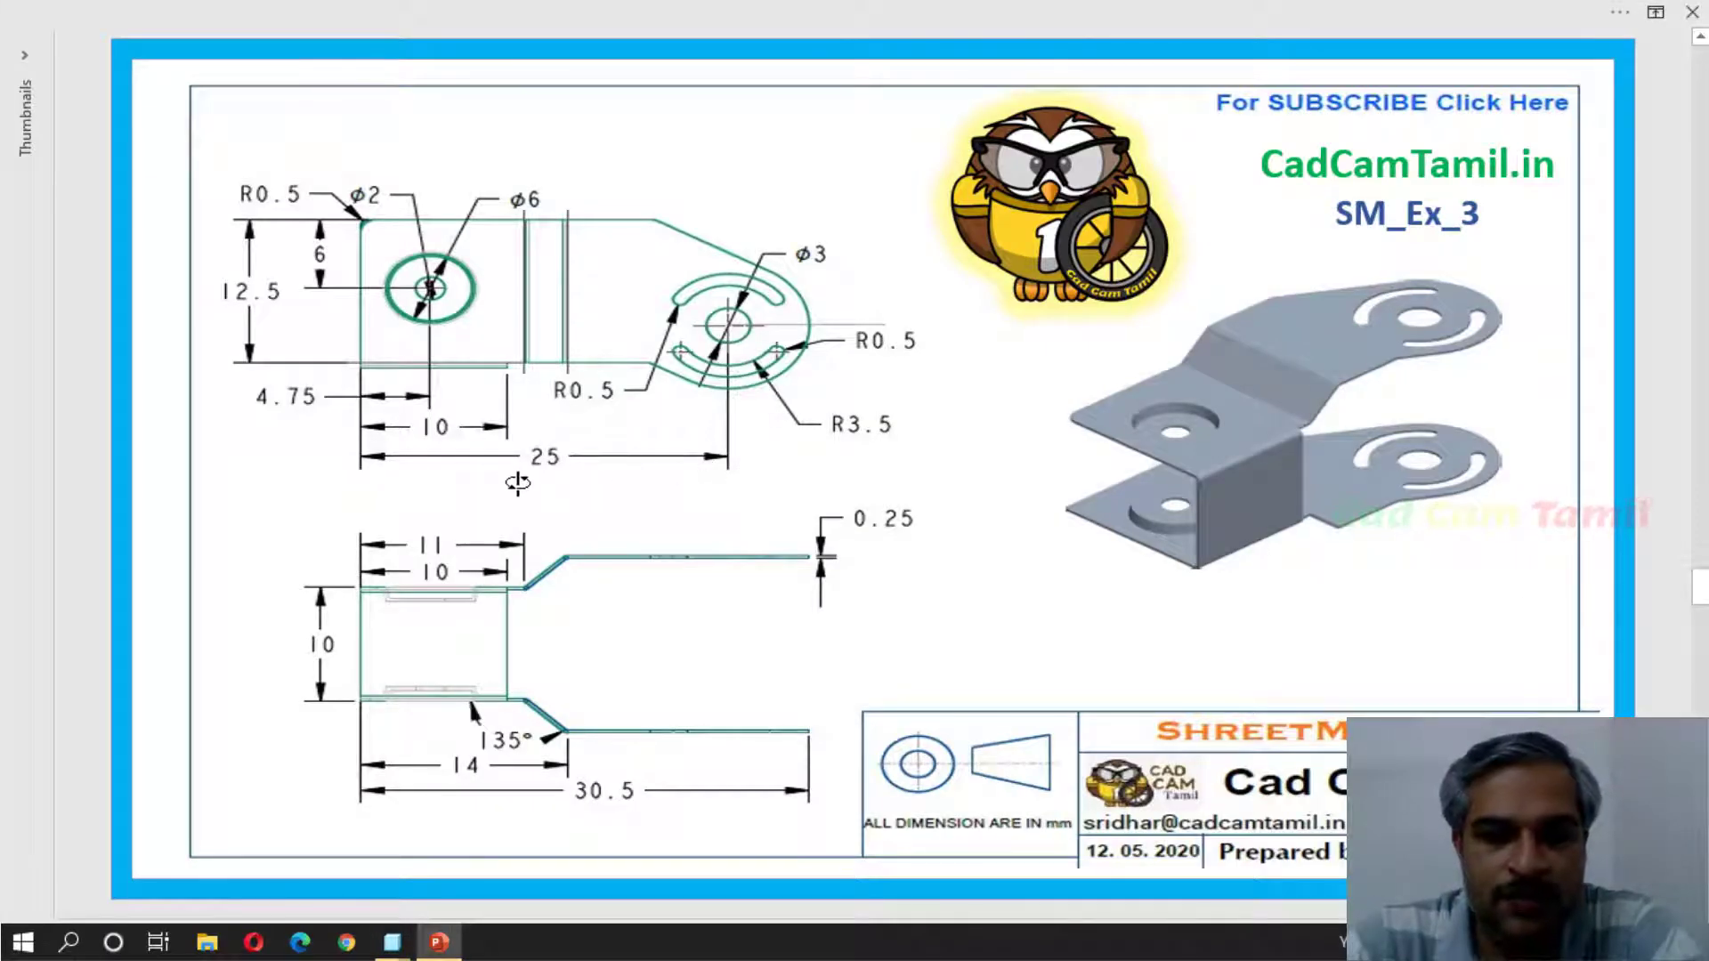
{"action": "key", "text": "alt+Tab"}
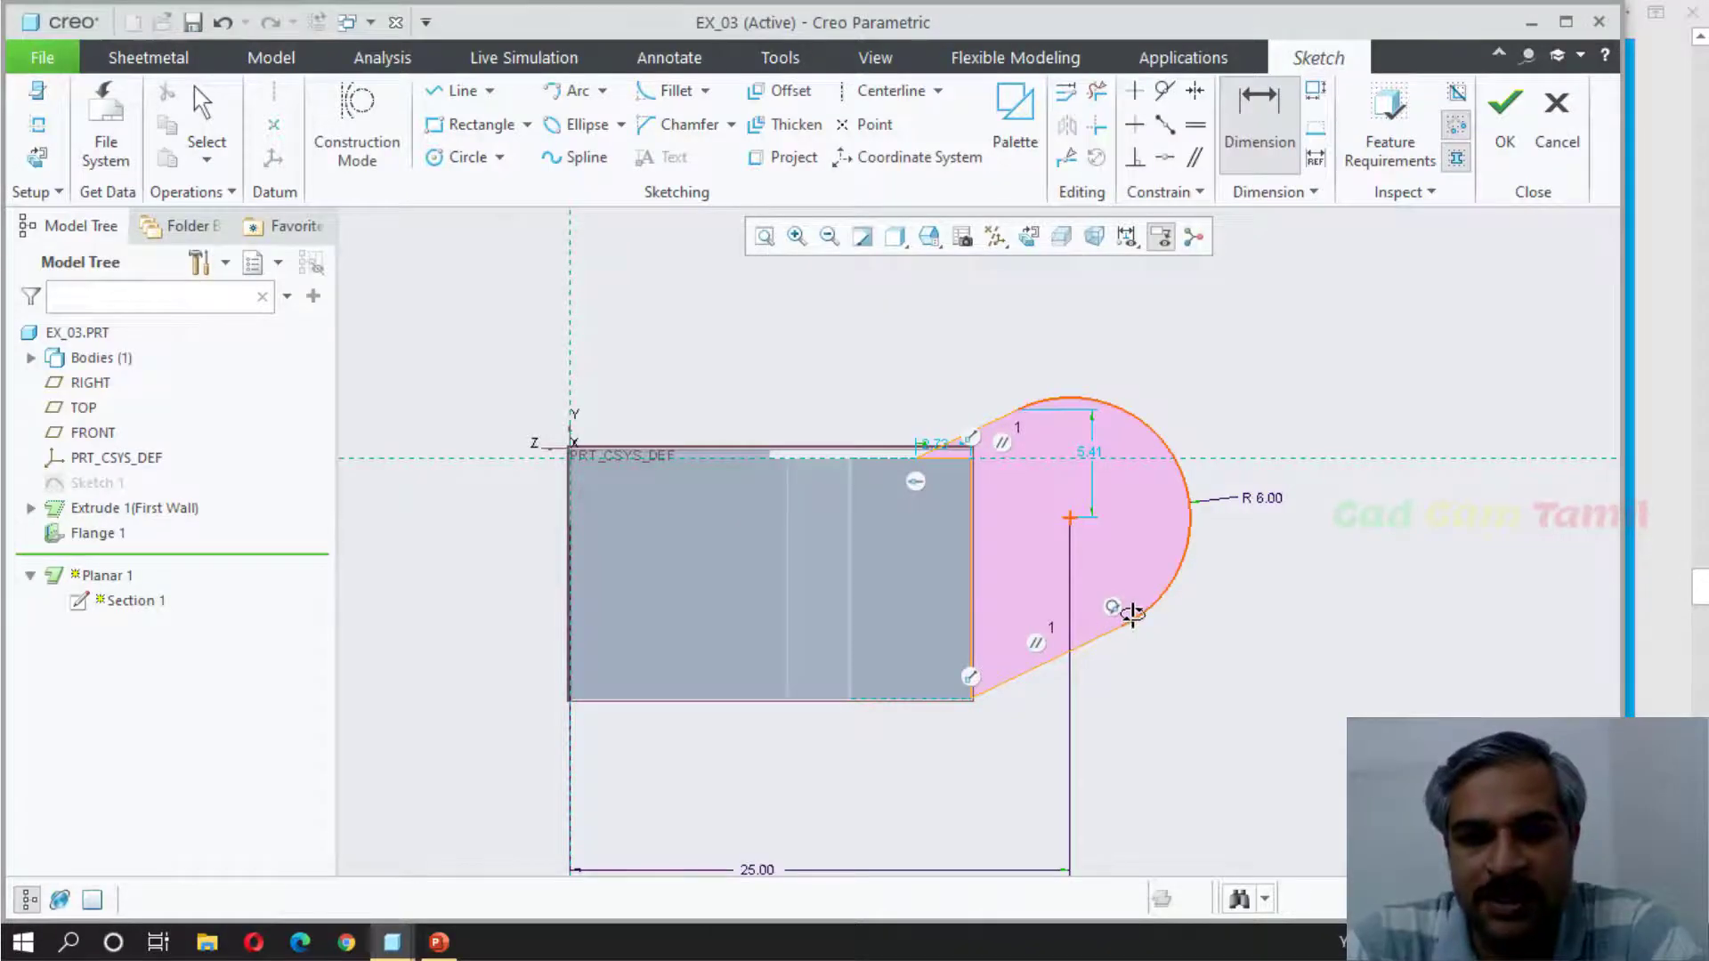
{"action": "scroll", "coordinate": [961, 447], "scroll_direction": "up", "scroll_amount": 3}
{"action": "scroll", "coordinate": [953, 477], "scroll_direction": "down", "scroll_amount": 2}
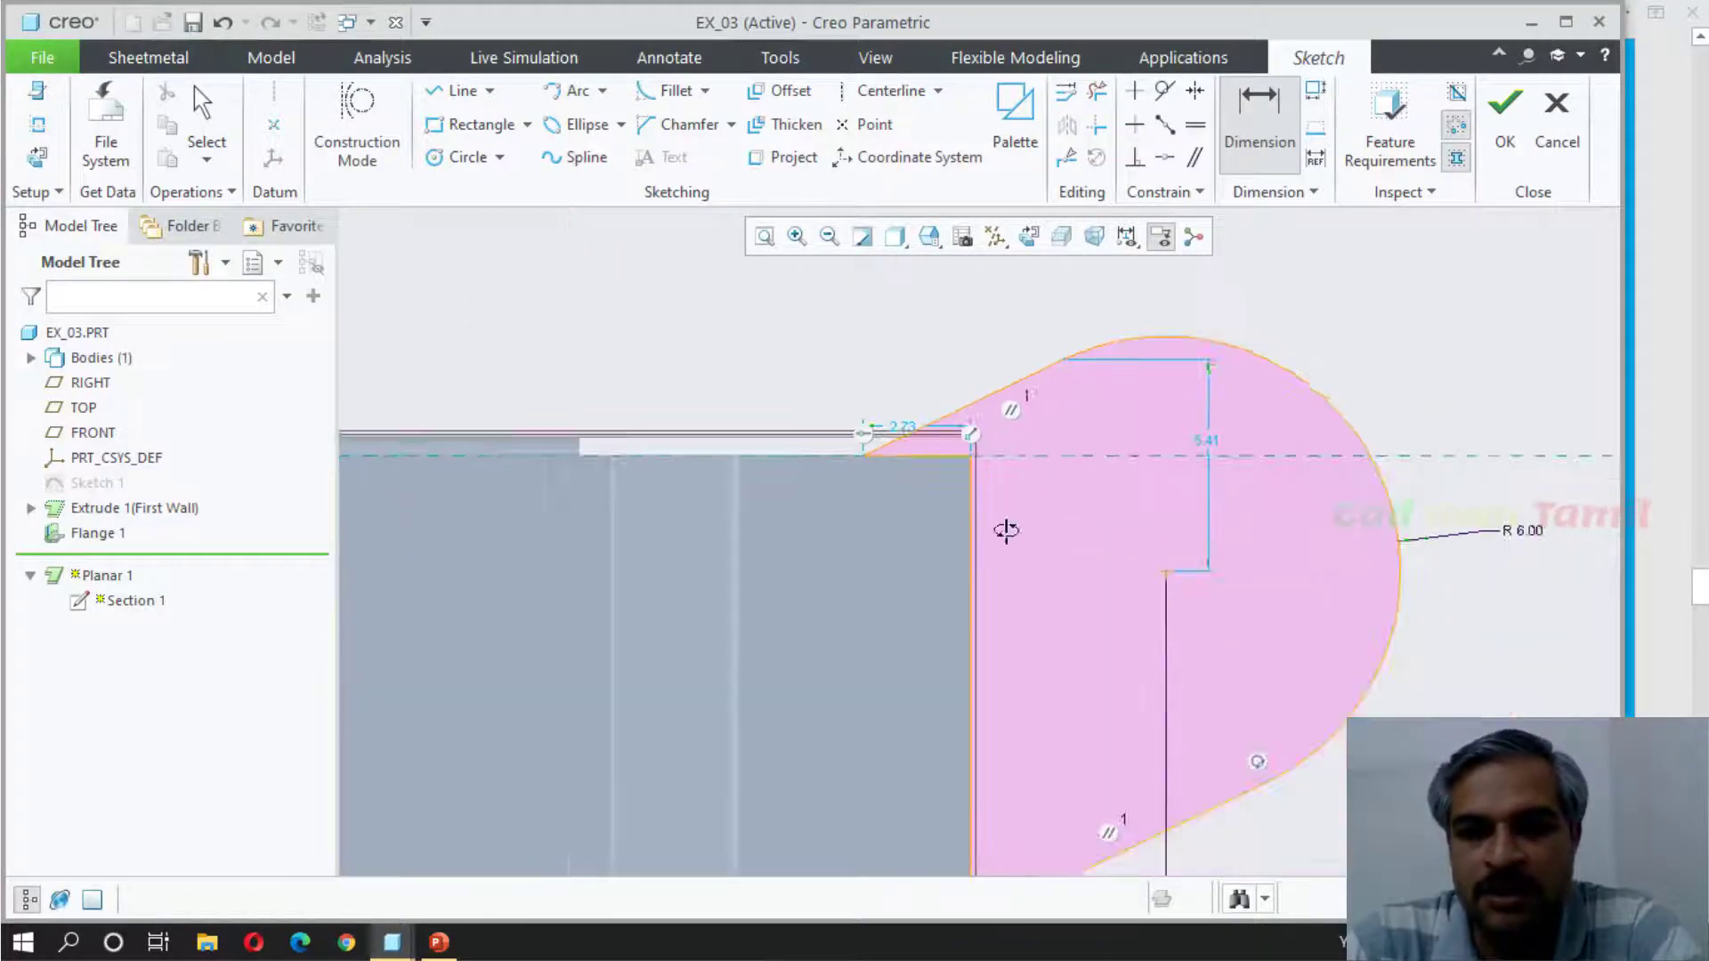
Step: Sketch a circle about 3.13 mm in diameter at the end arc's centre, and check its size in the PowerPoint drawing
{"action": "scroll", "coordinate": [1148, 570], "scroll_direction": "down", "scroll_amount": 1}
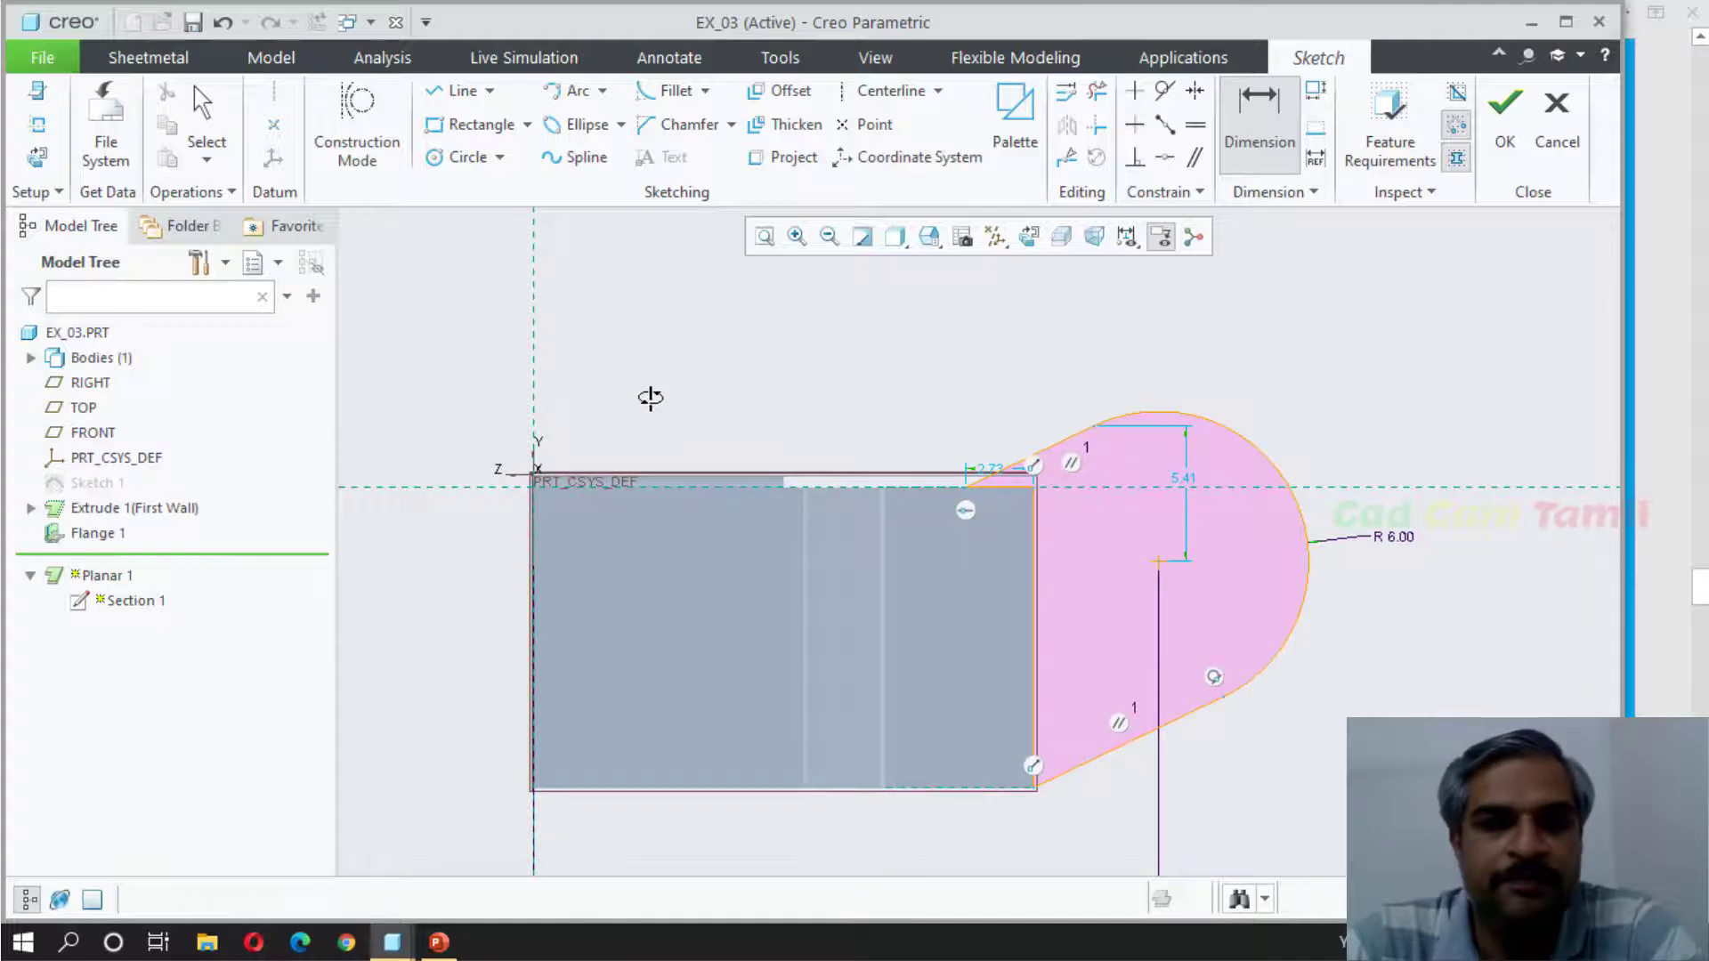
{"action": "key", "text": "c"}
{"action": "left_click", "coordinate": [1158, 561]}
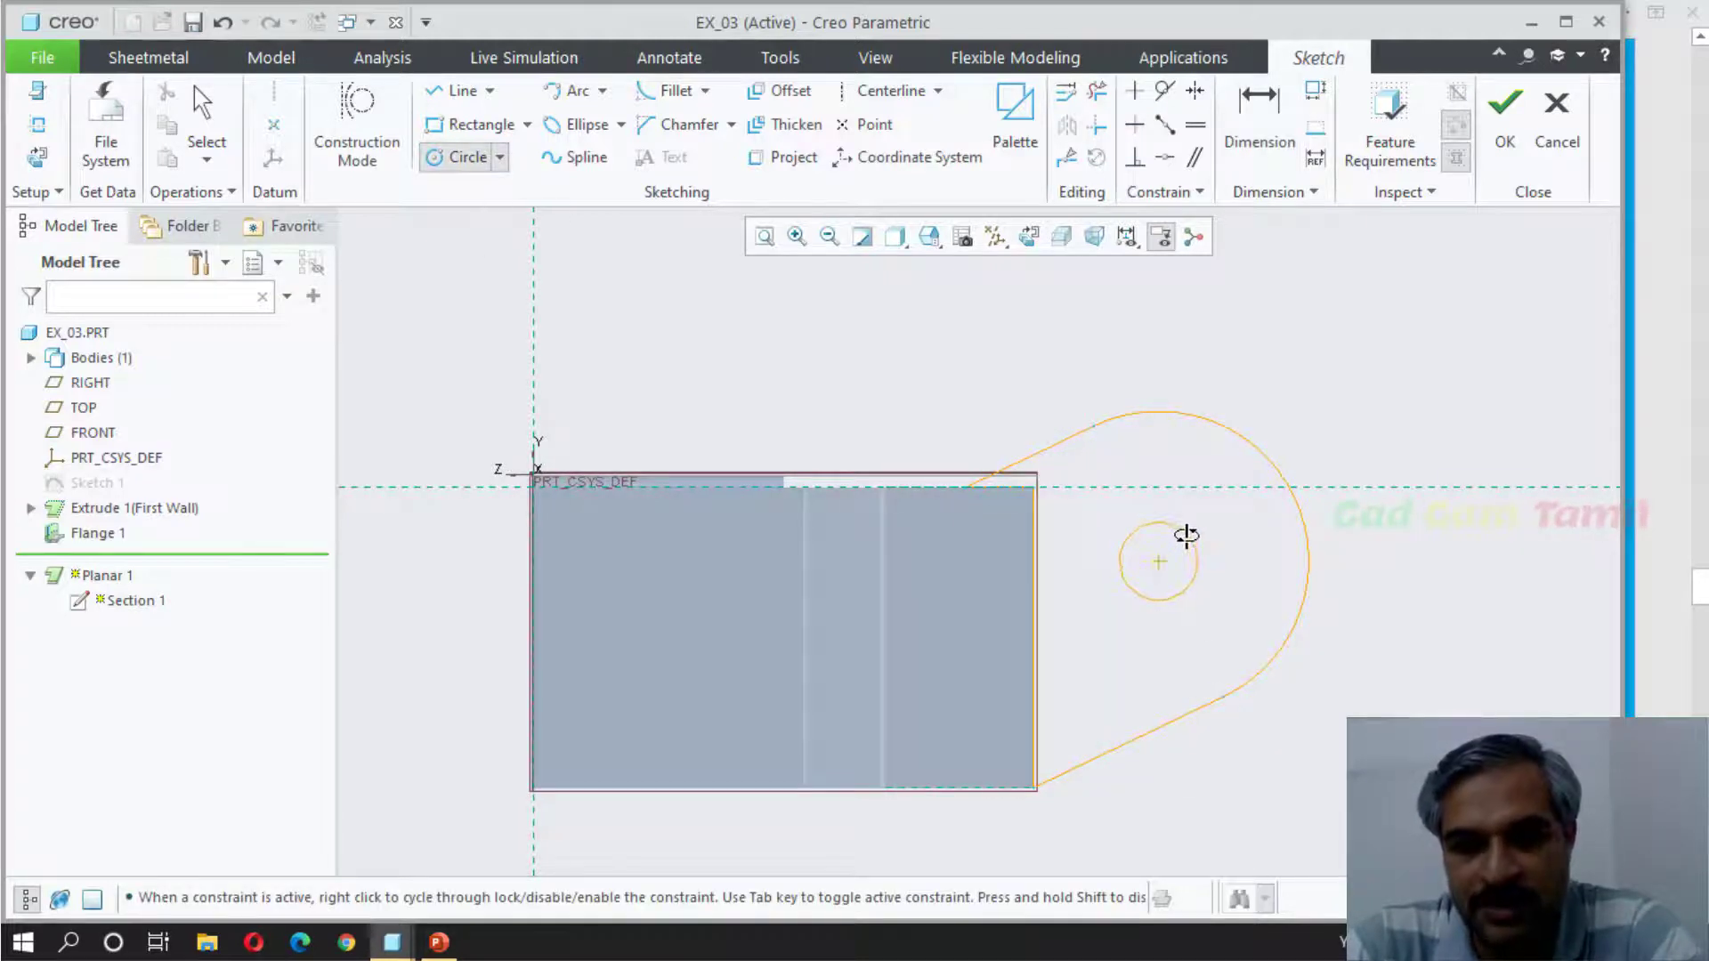
{"action": "left_click", "coordinate": [1189, 538]}
{"action": "middle_click", "coordinate": [1419, 589]}
{"action": "left_click", "coordinate": [1645, 462]}
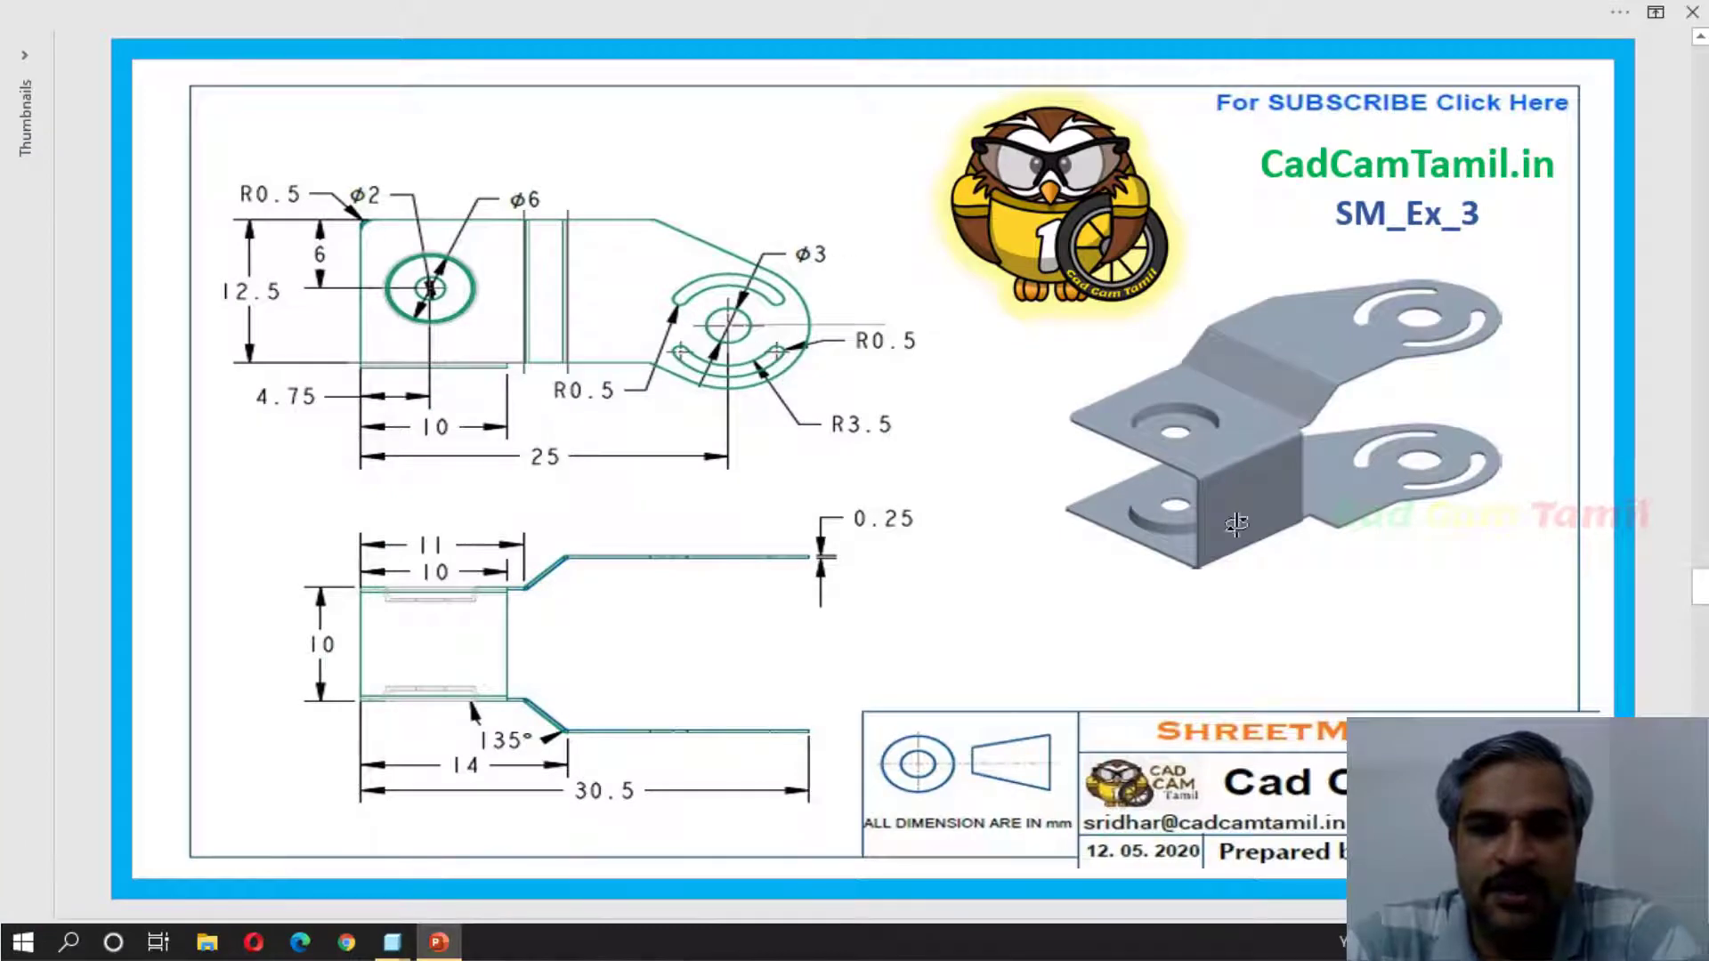
{"action": "mouse_move", "coordinate": [393, 942]}
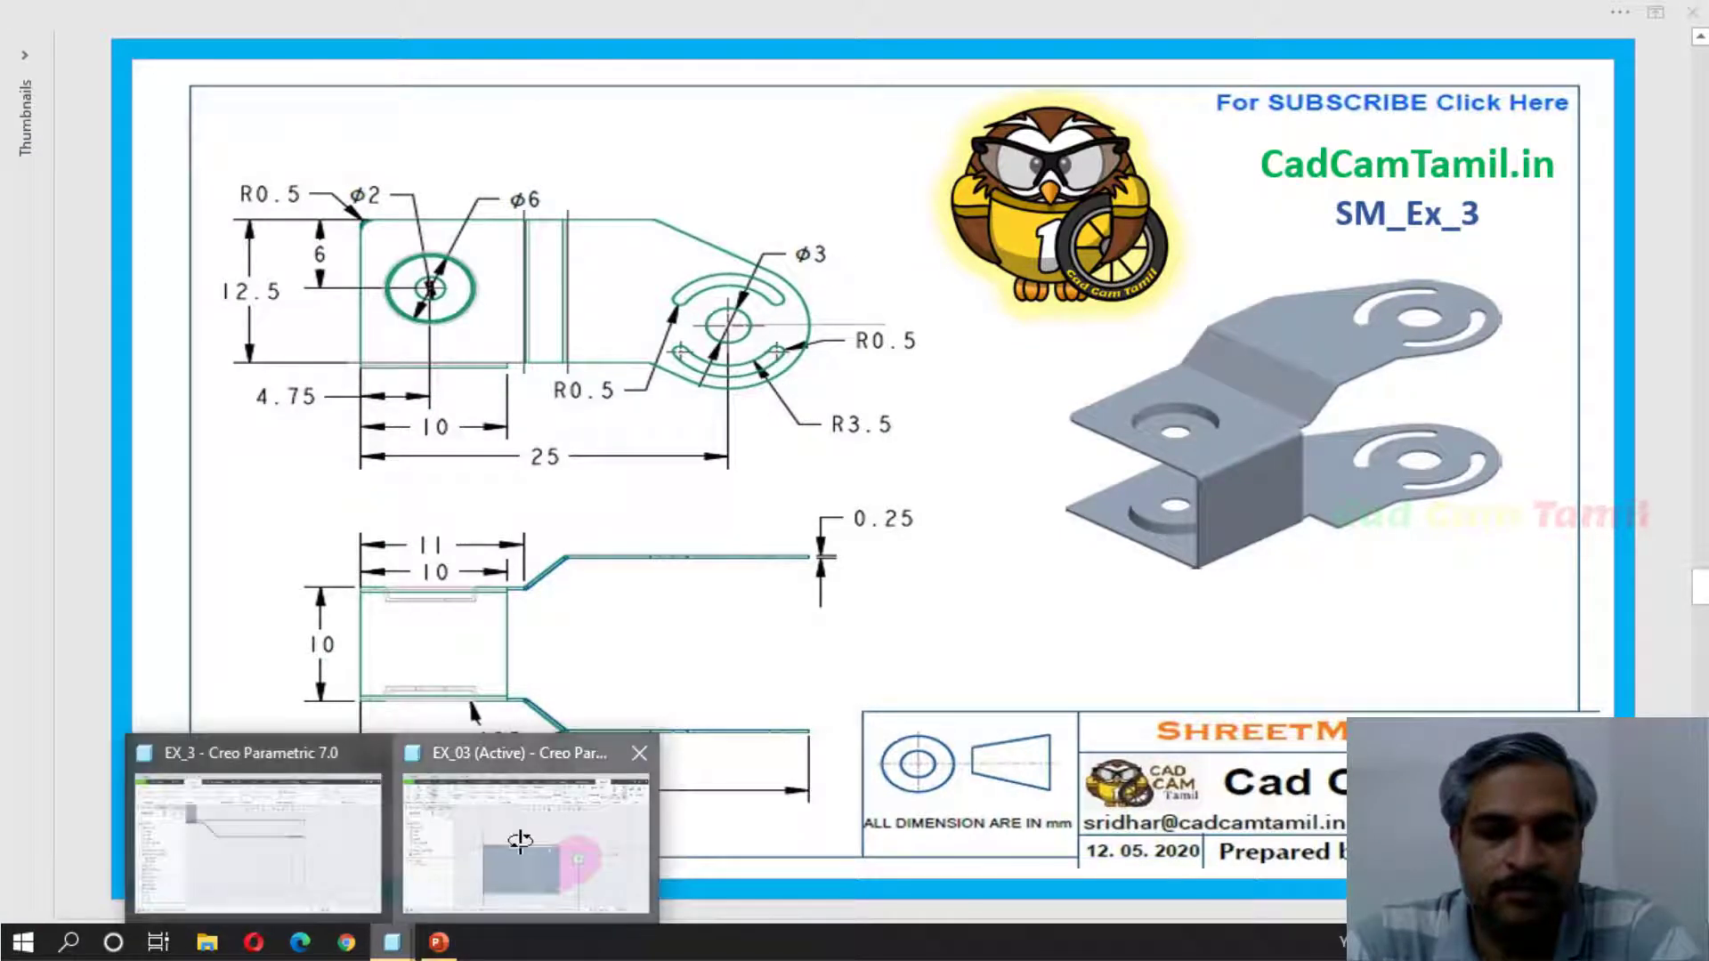
{"action": "left_click", "coordinate": [522, 844]}
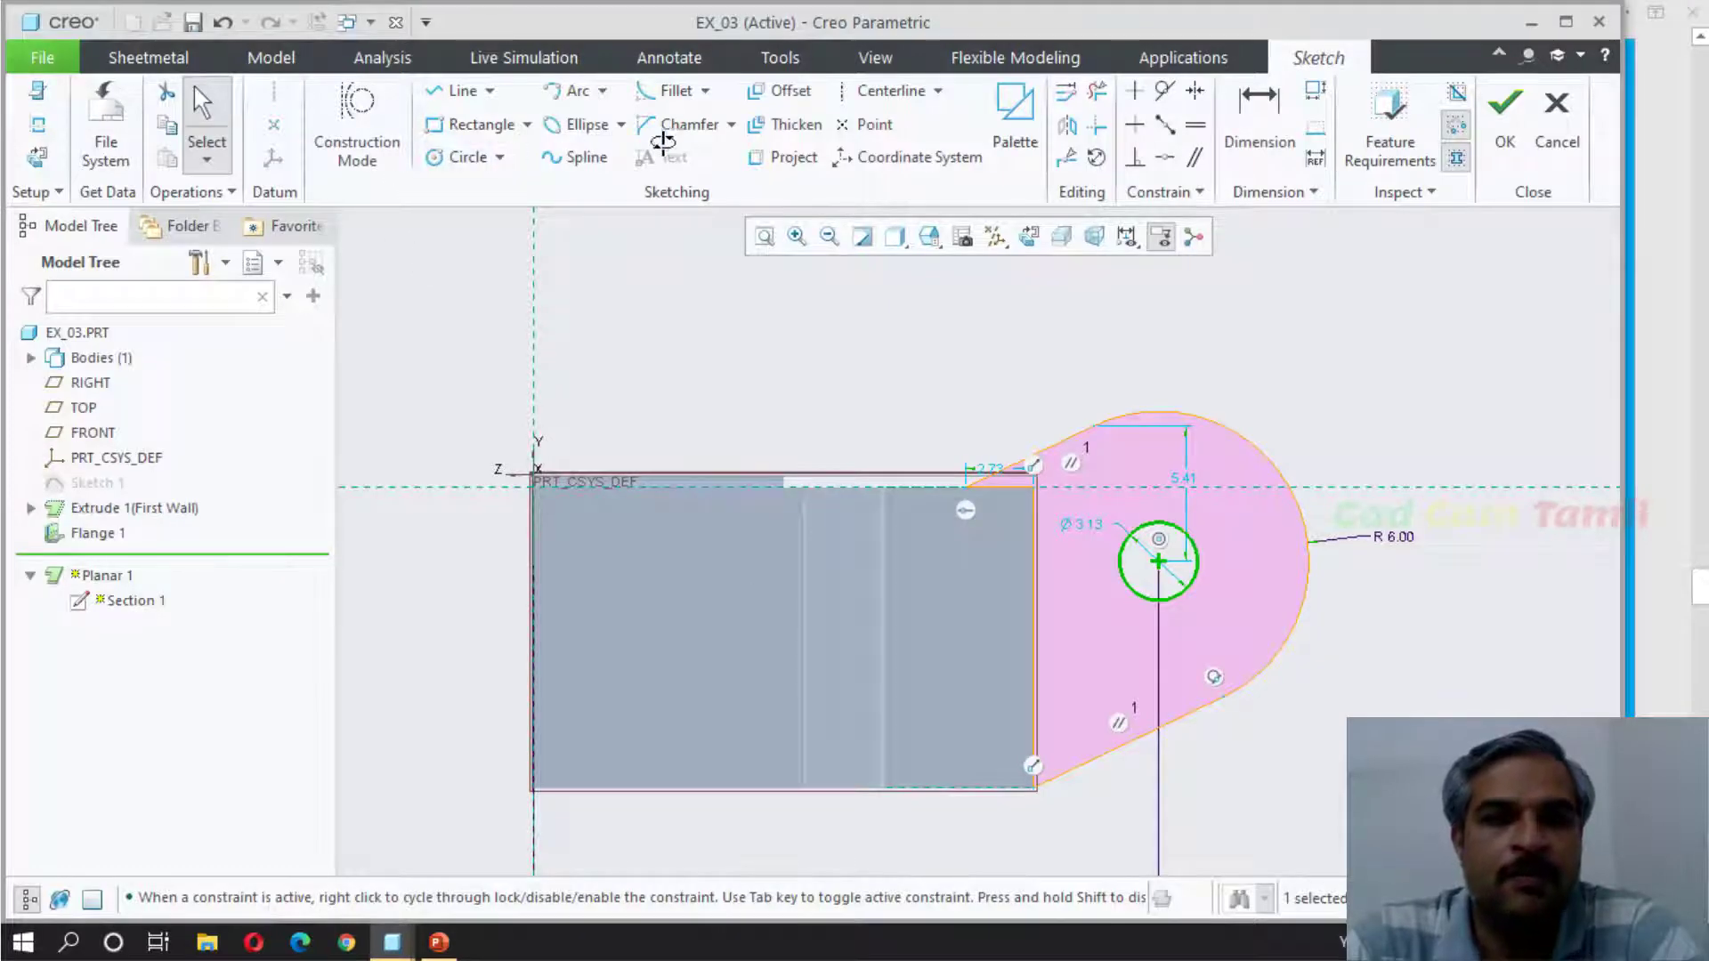
Step: Dimension the circle's radius and set it to 1.5 mm
{"action": "left_click", "coordinate": [1259, 120]}
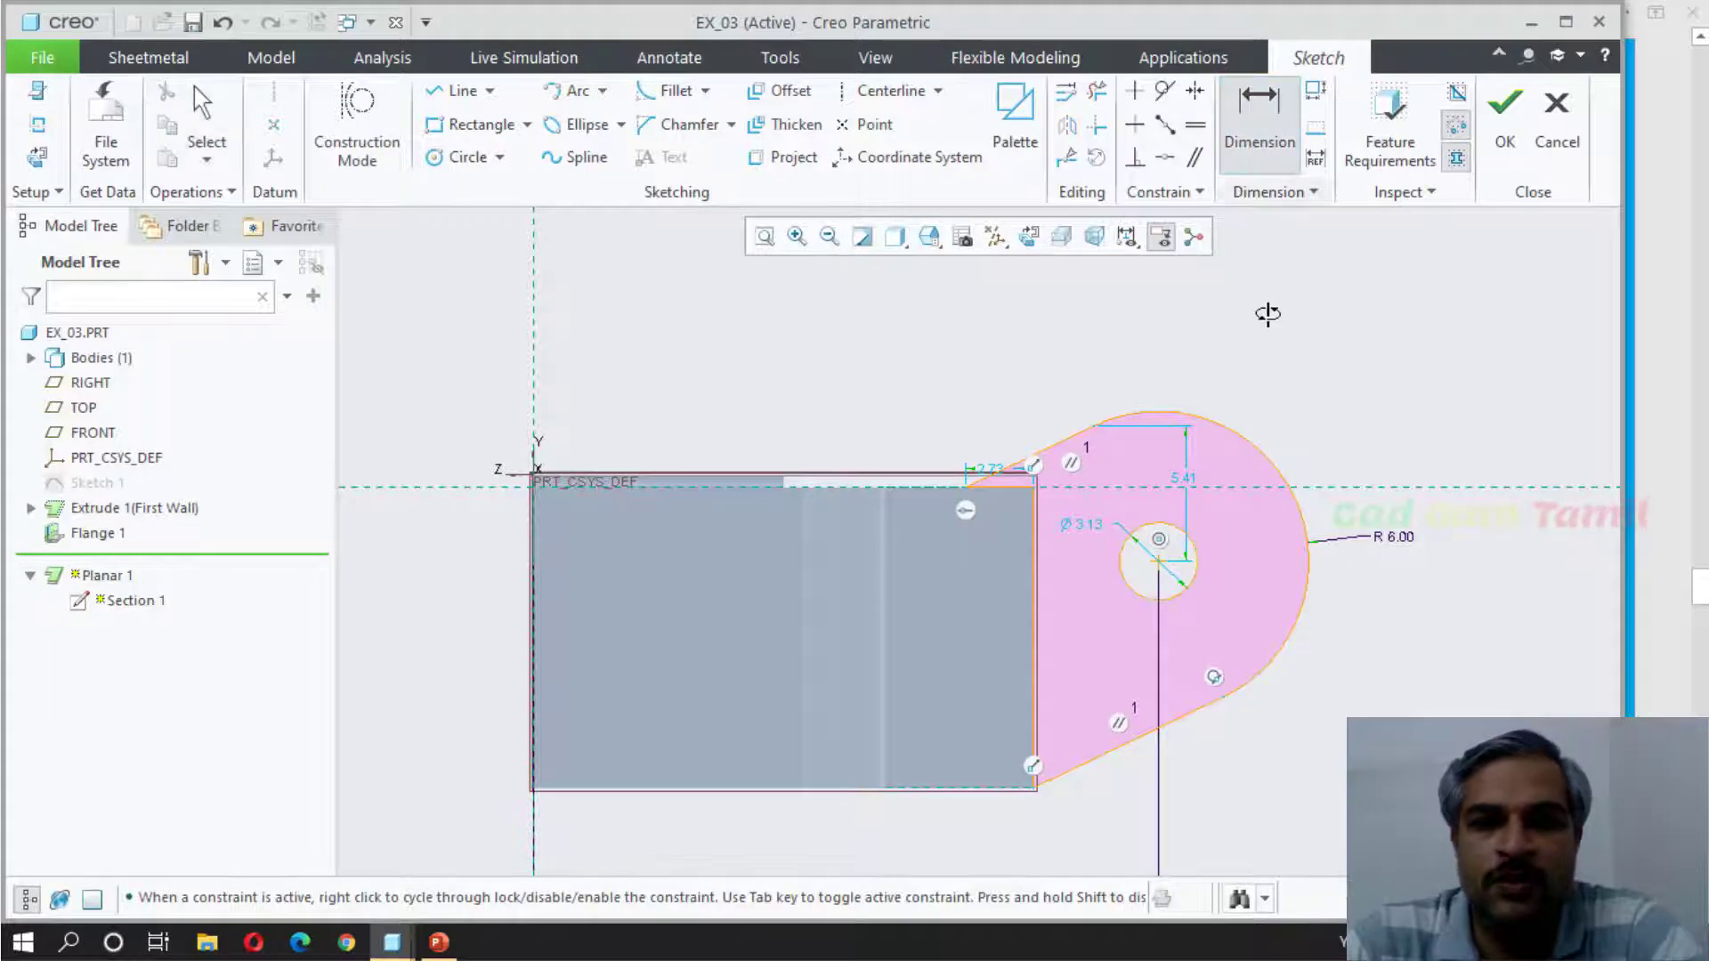
{"action": "left_click", "coordinate": [1187, 541]}
{"action": "left_click", "coordinate": [1267, 451]}
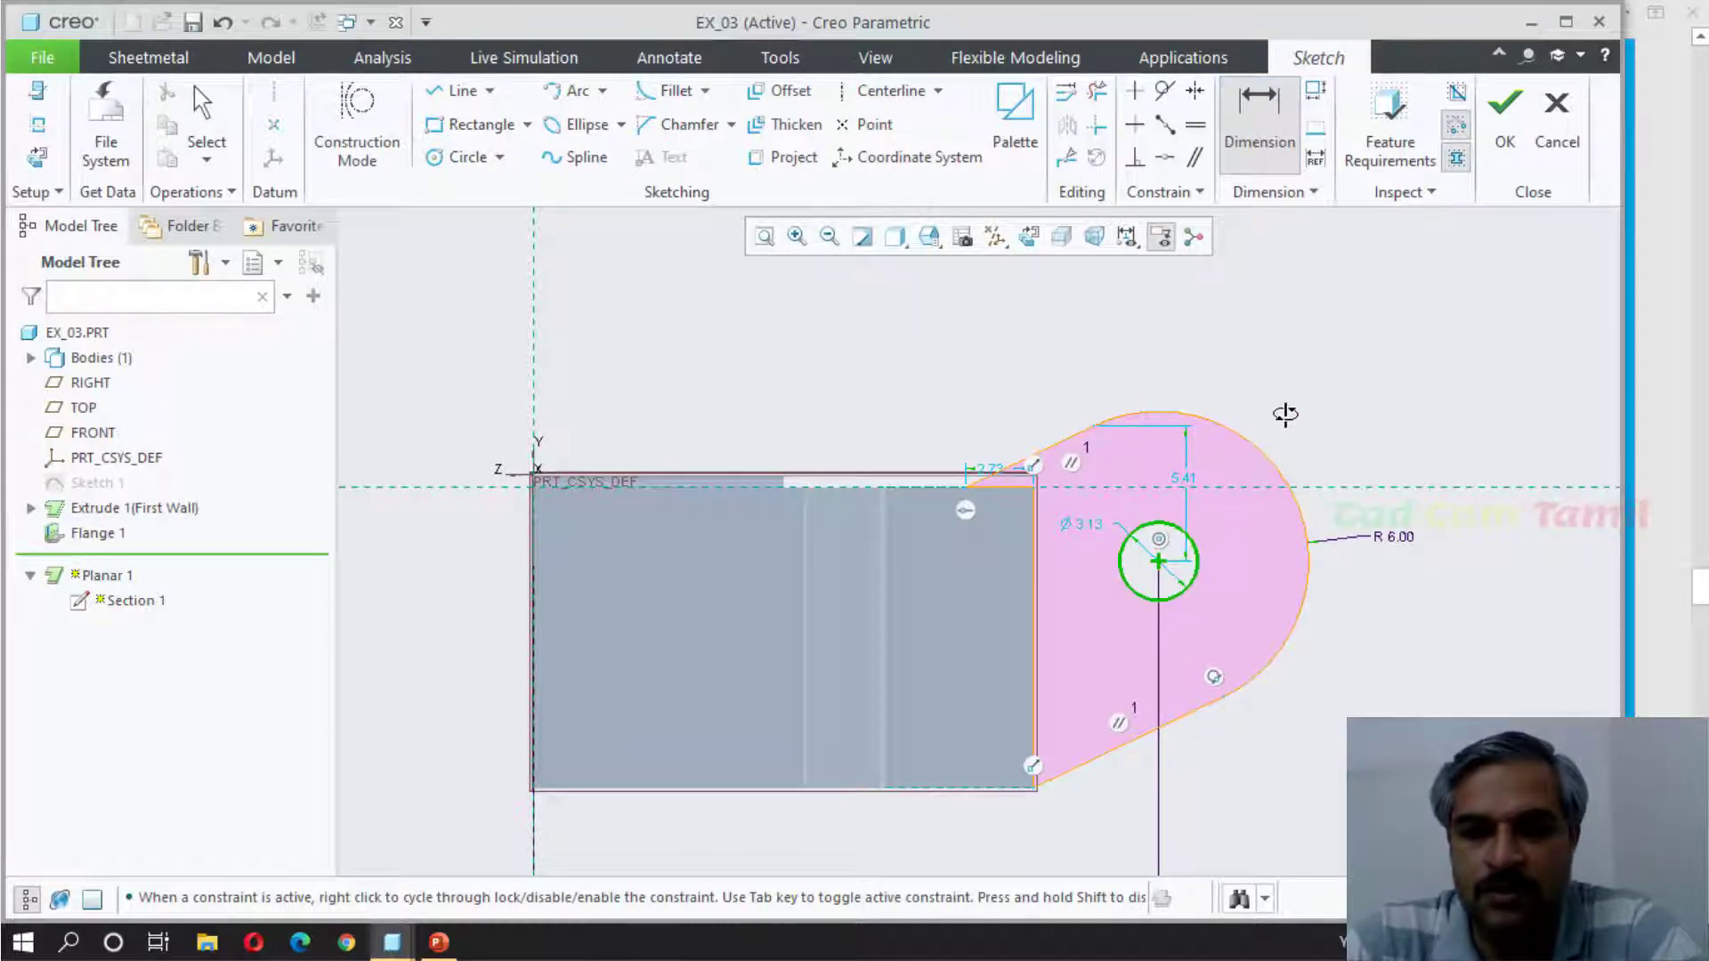
{"action": "middle_click", "coordinate": [1286, 412]}
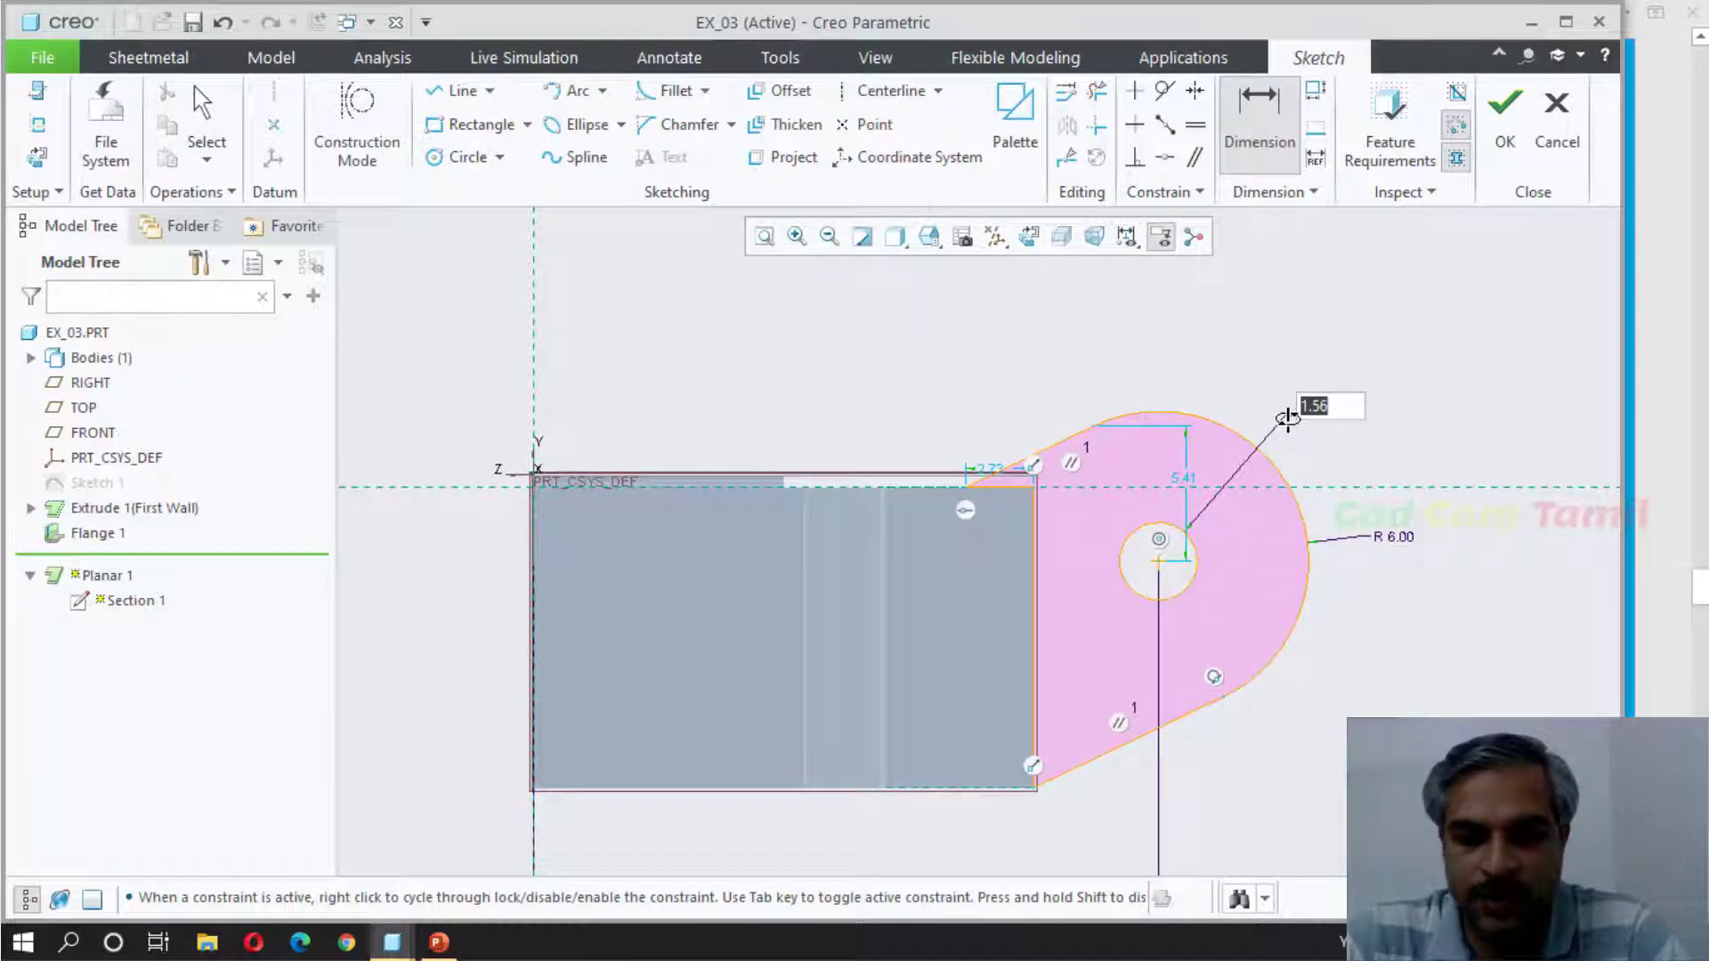
{"action": "type", "text": "1.5"}
{"action": "key", "text": "Return"}
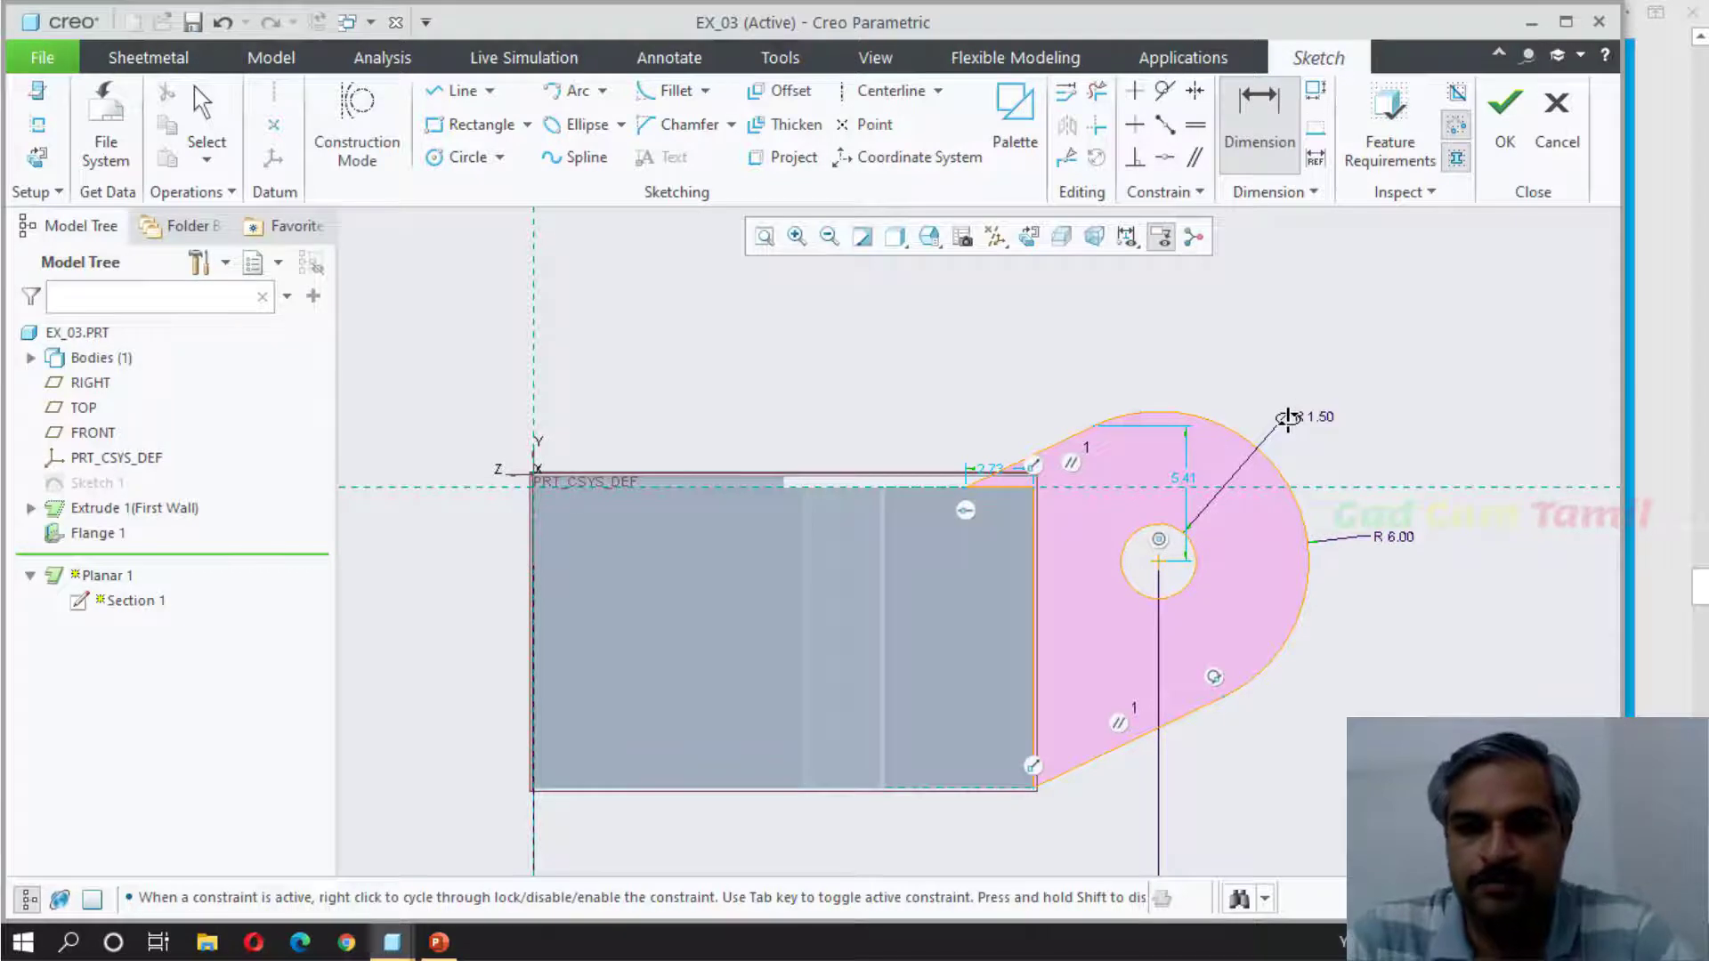
{"action": "middle_click", "coordinate": [1419, 373]}
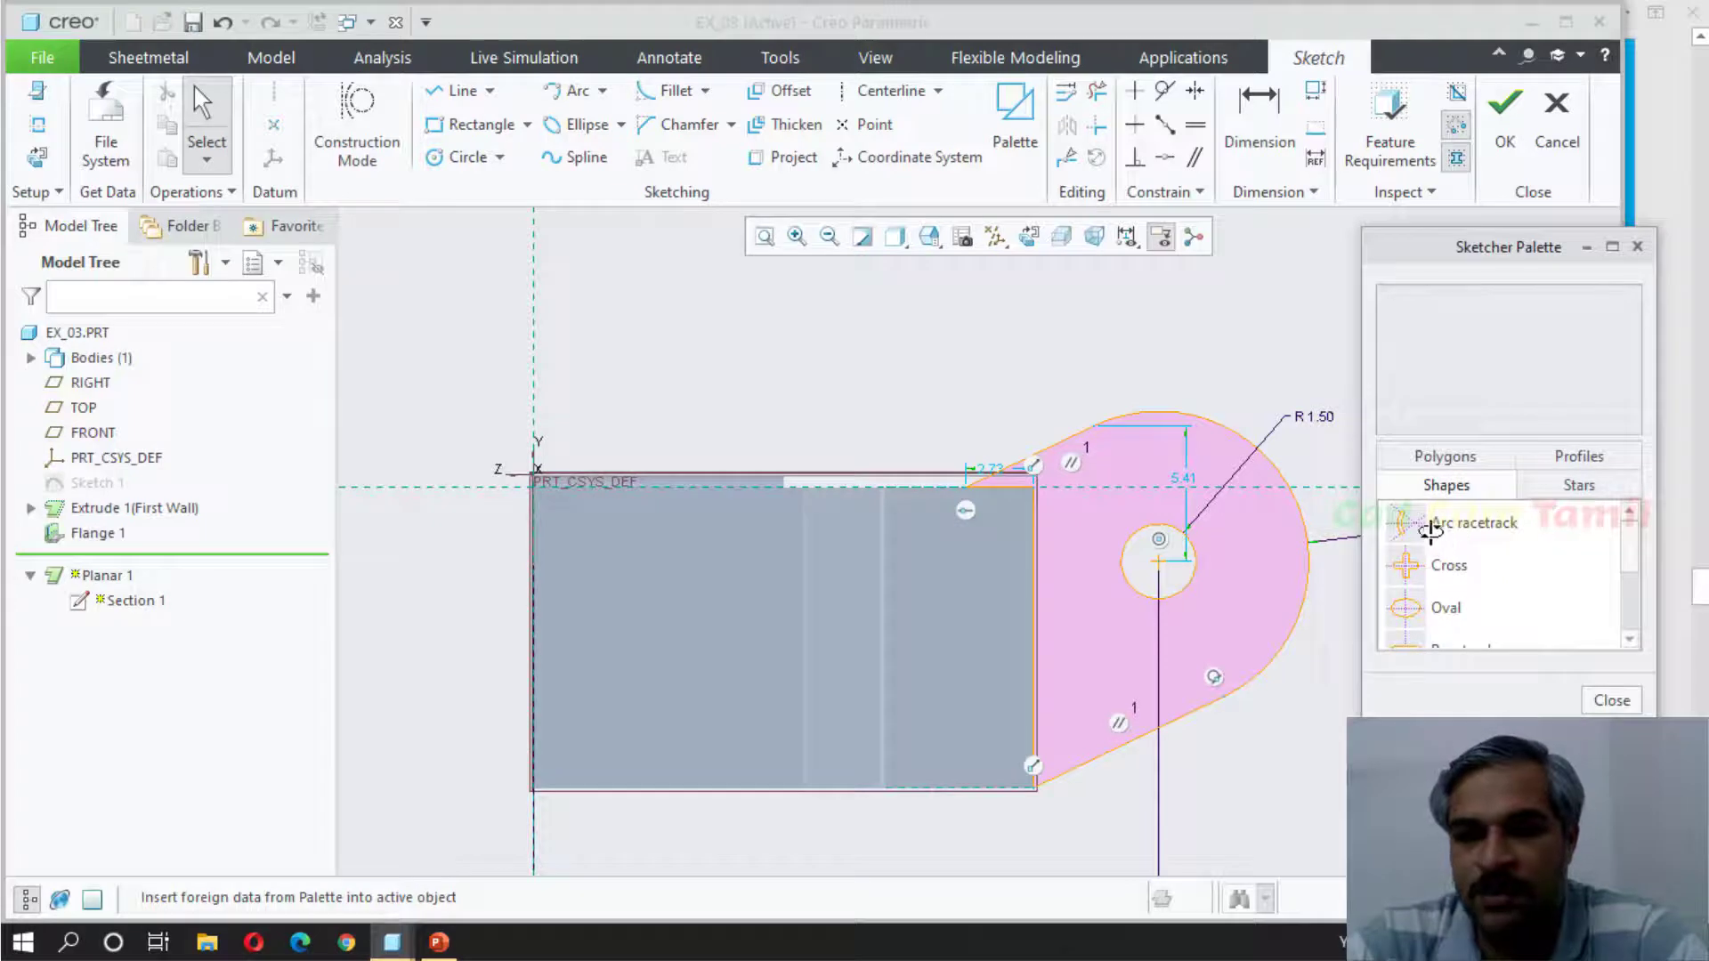
Step: Insert an Arc racetrack palette shape above the first wall and relocate its reference point to the shape's arc centre
{"action": "double_click", "coordinate": [1424, 523]}
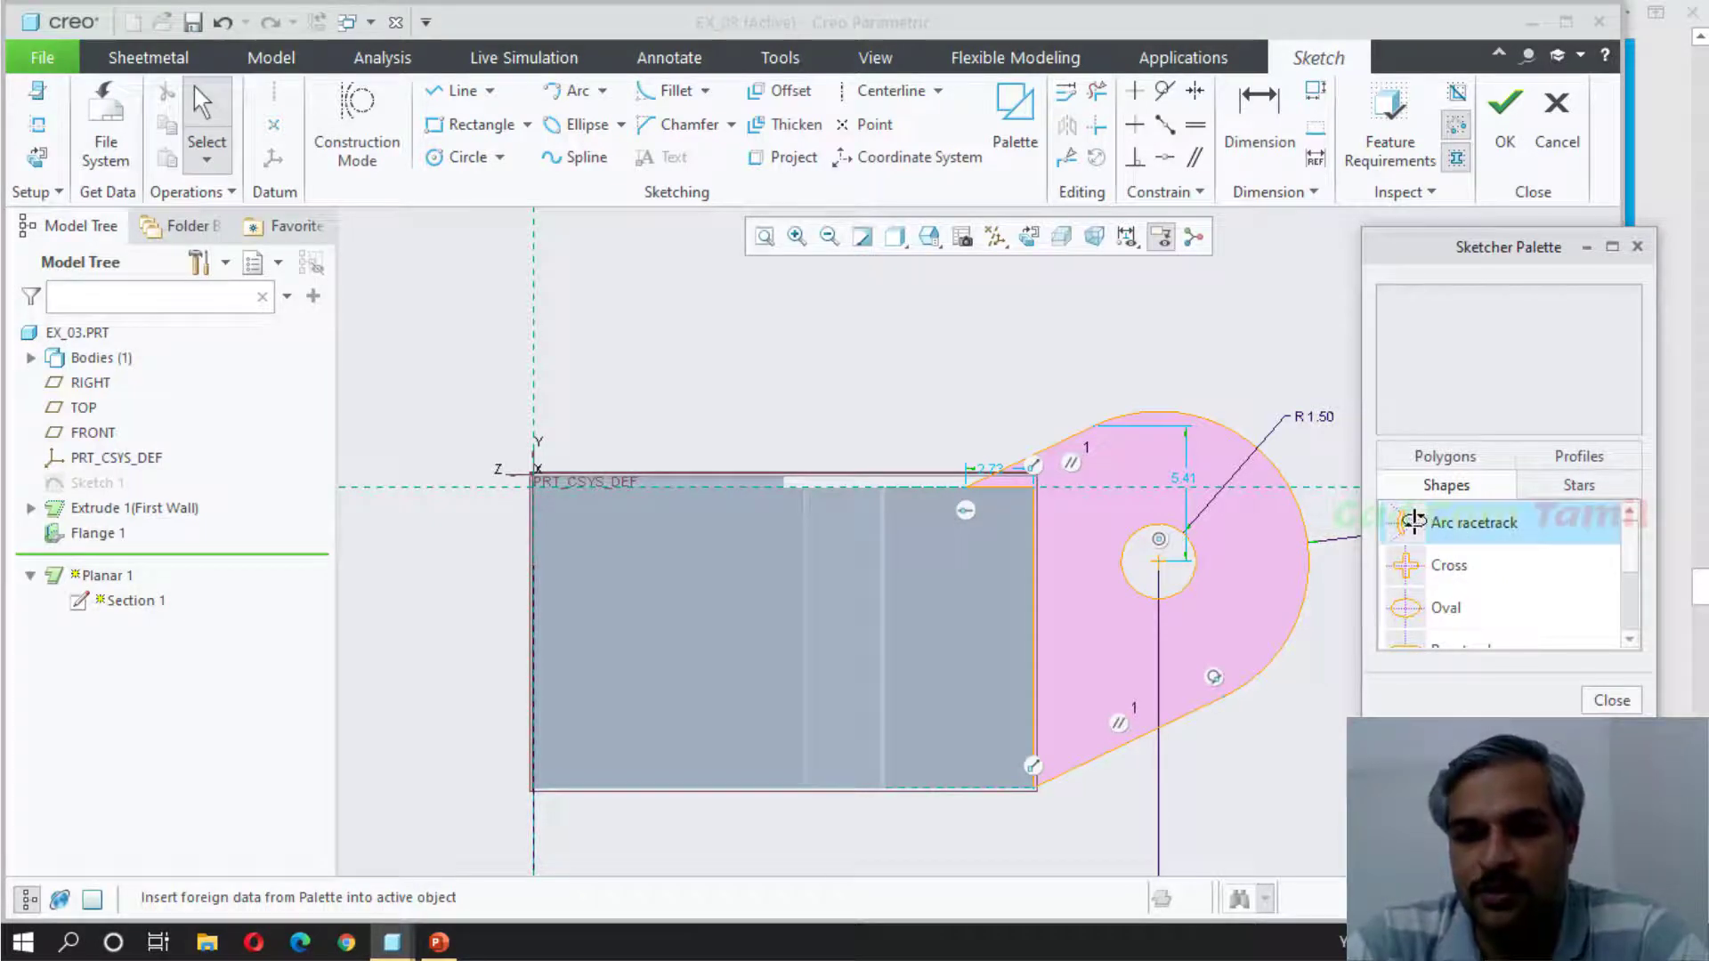
{"action": "left_click", "coordinate": [879, 356]}
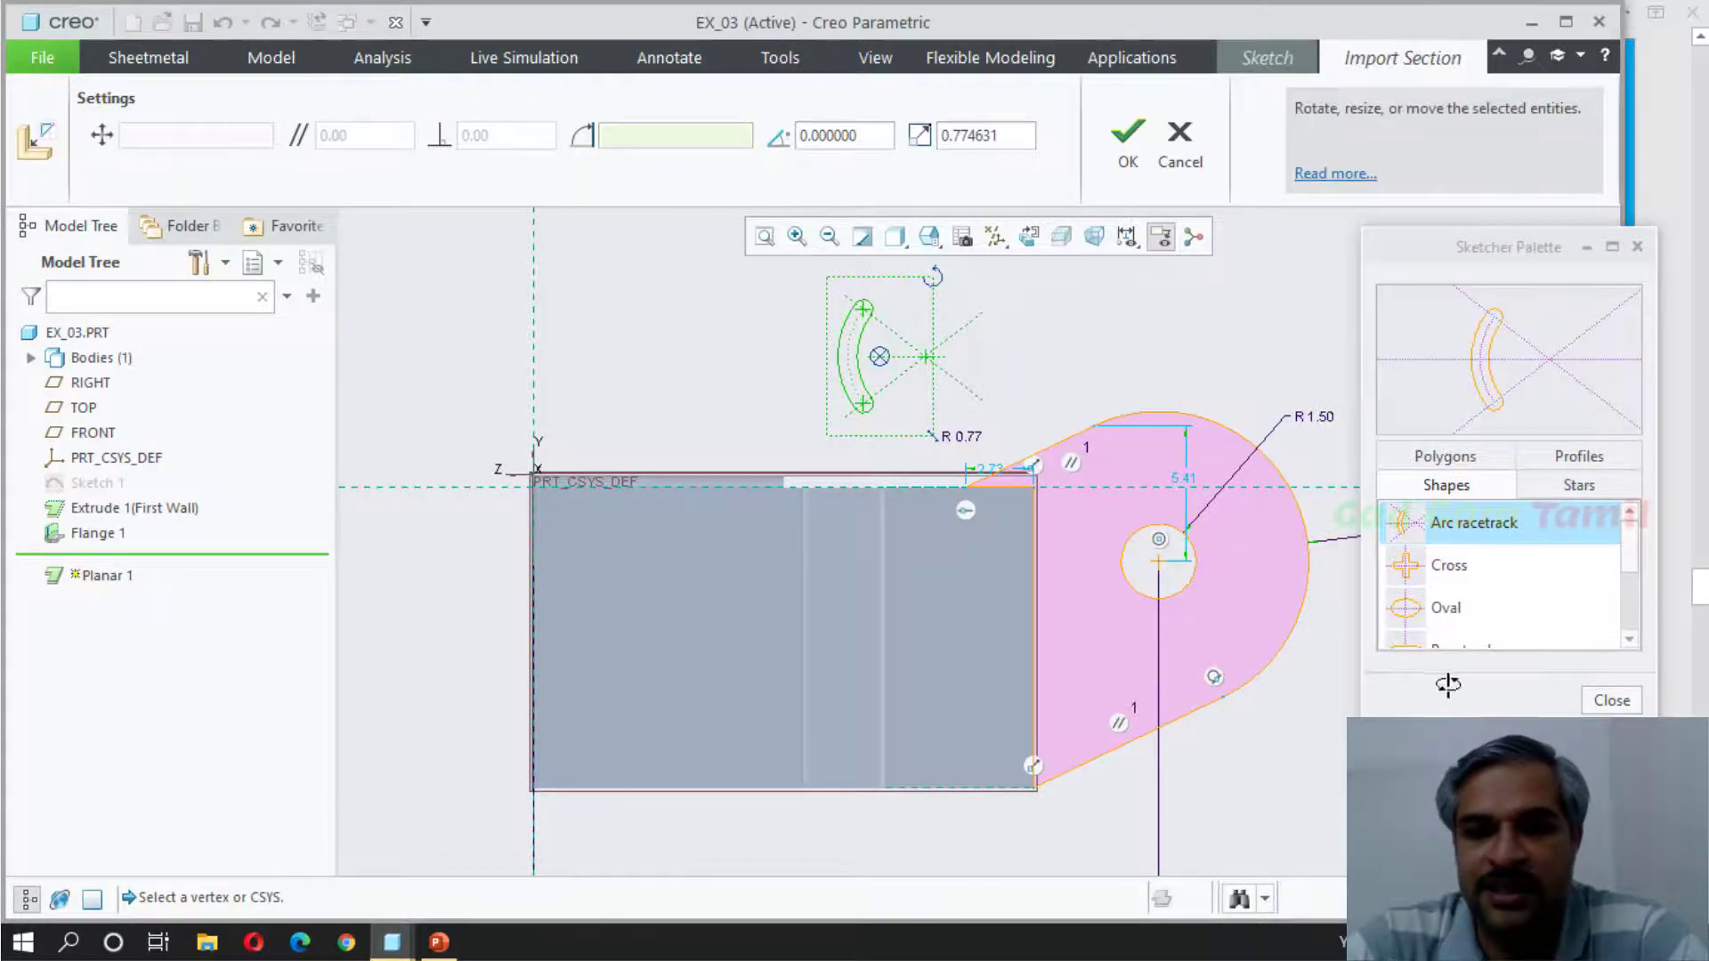
{"action": "left_click", "coordinate": [1611, 702]}
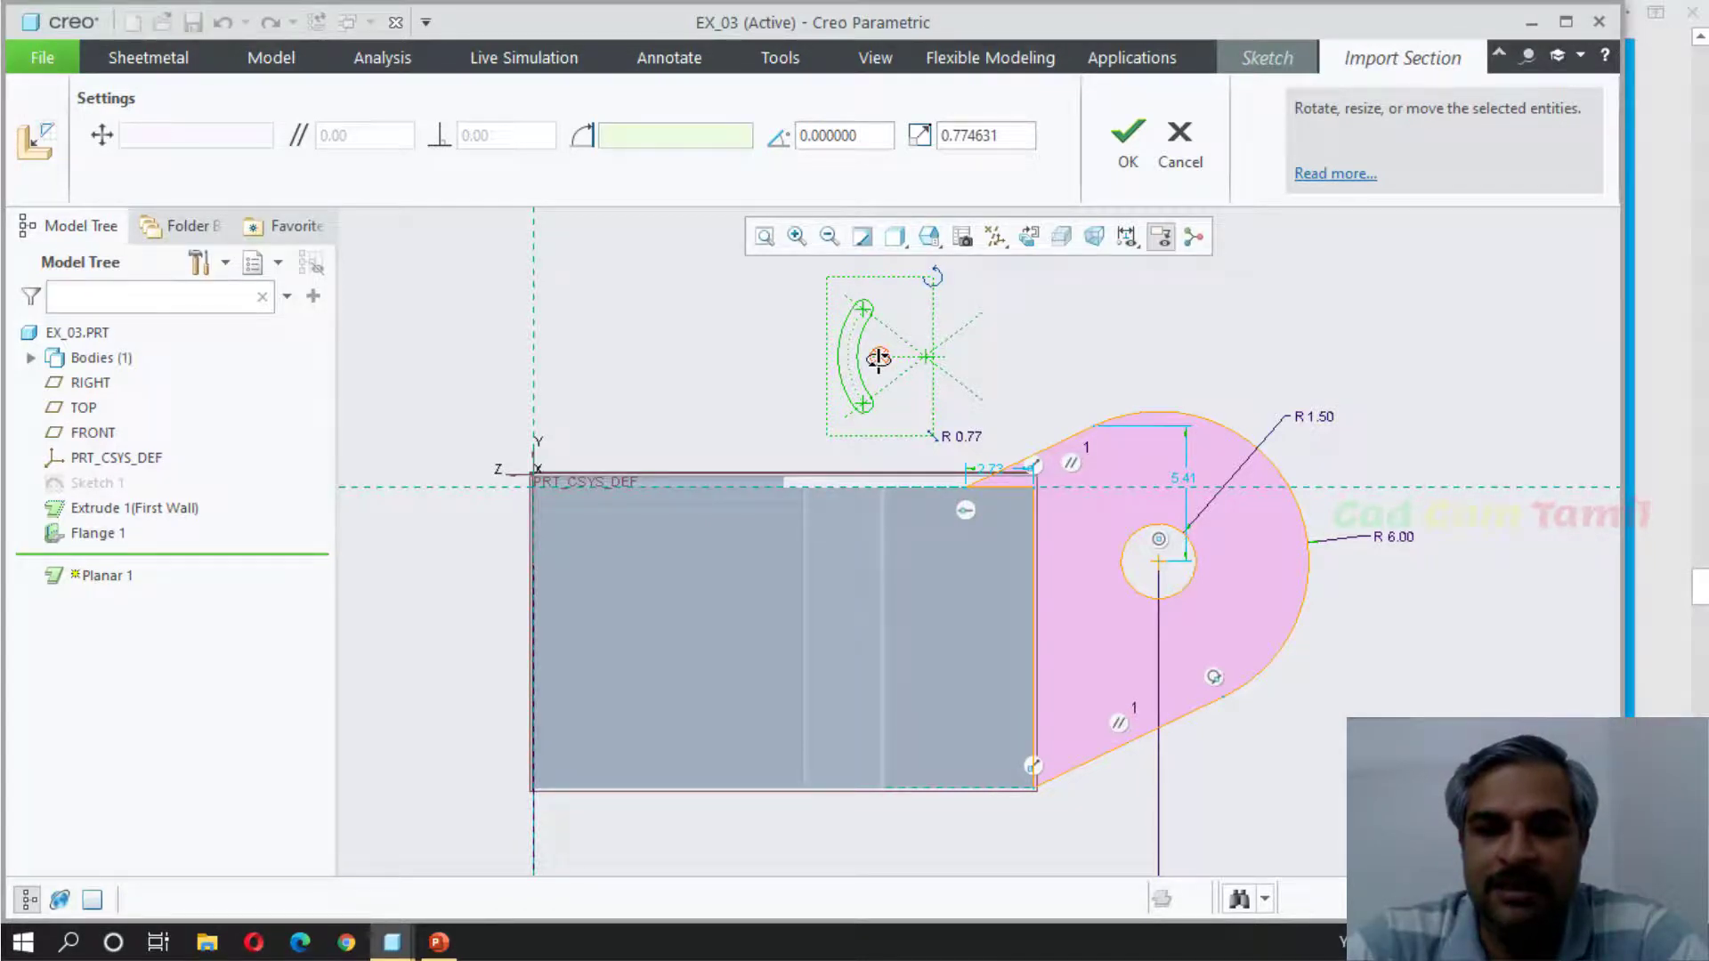
{"action": "right_click_drag", "start_coordinate": [878, 357], "coordinate": [908, 362]}
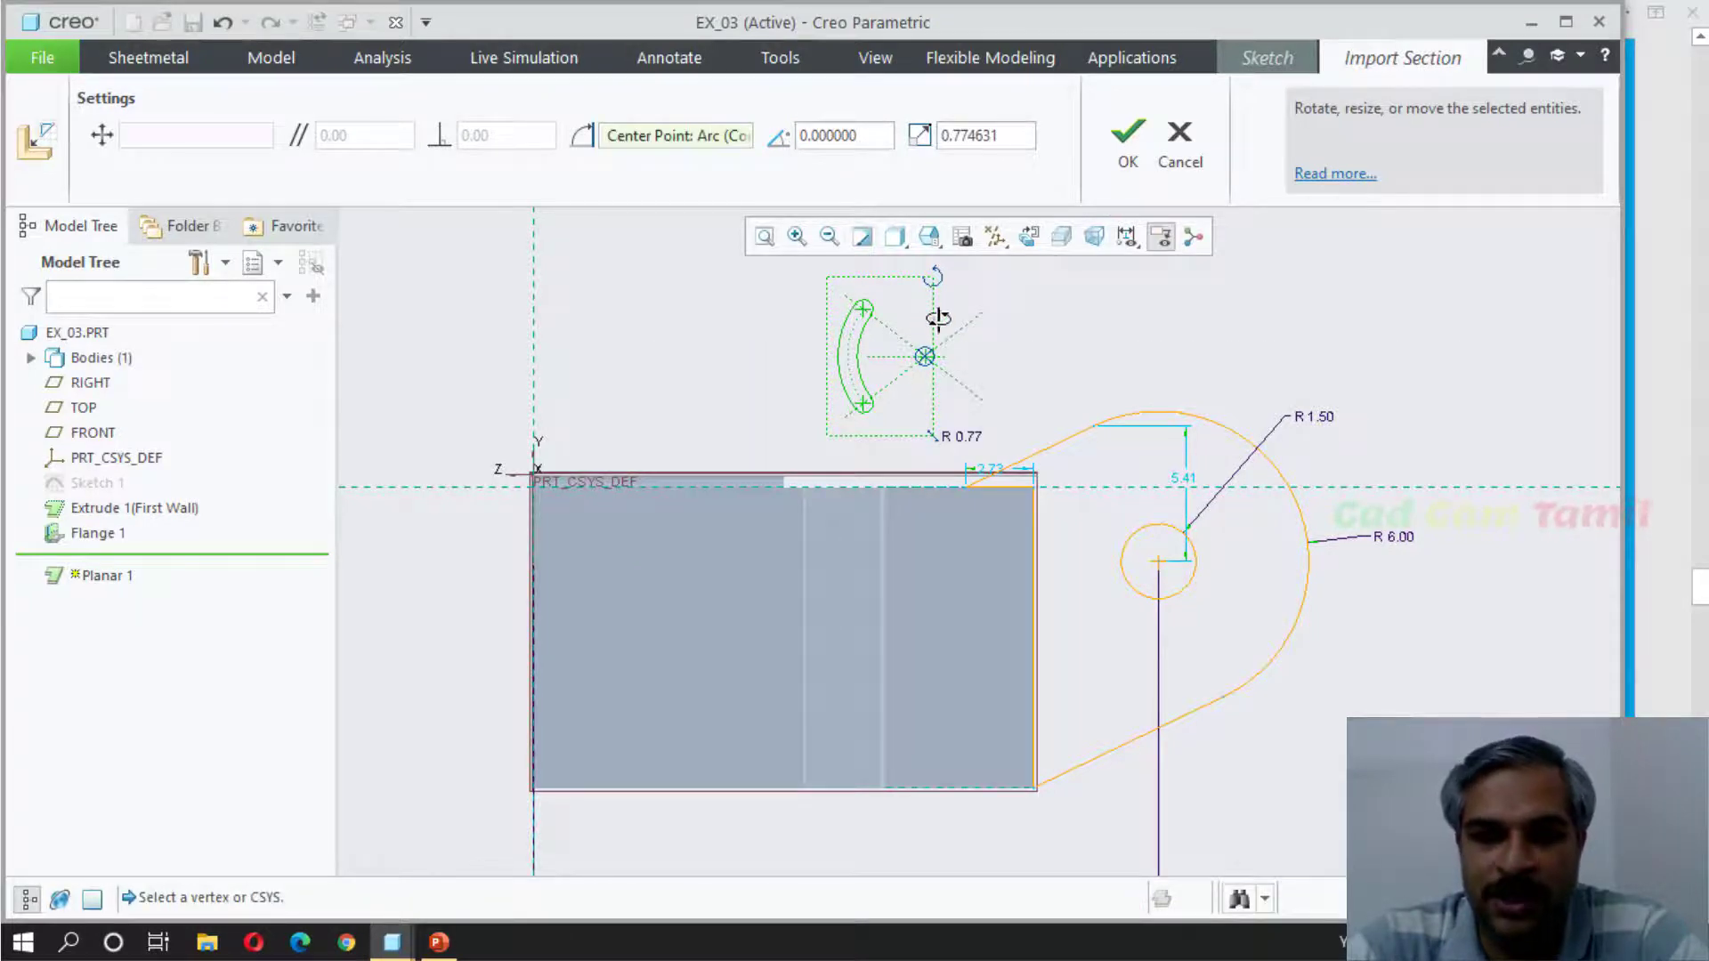
Step: Rotate the arc racetrack to -90 degrees, place it concentric with the hole and accept the placement
{"action": "left_click_drag", "start_coordinate": [934, 272], "coordinate": [1158, 561]}
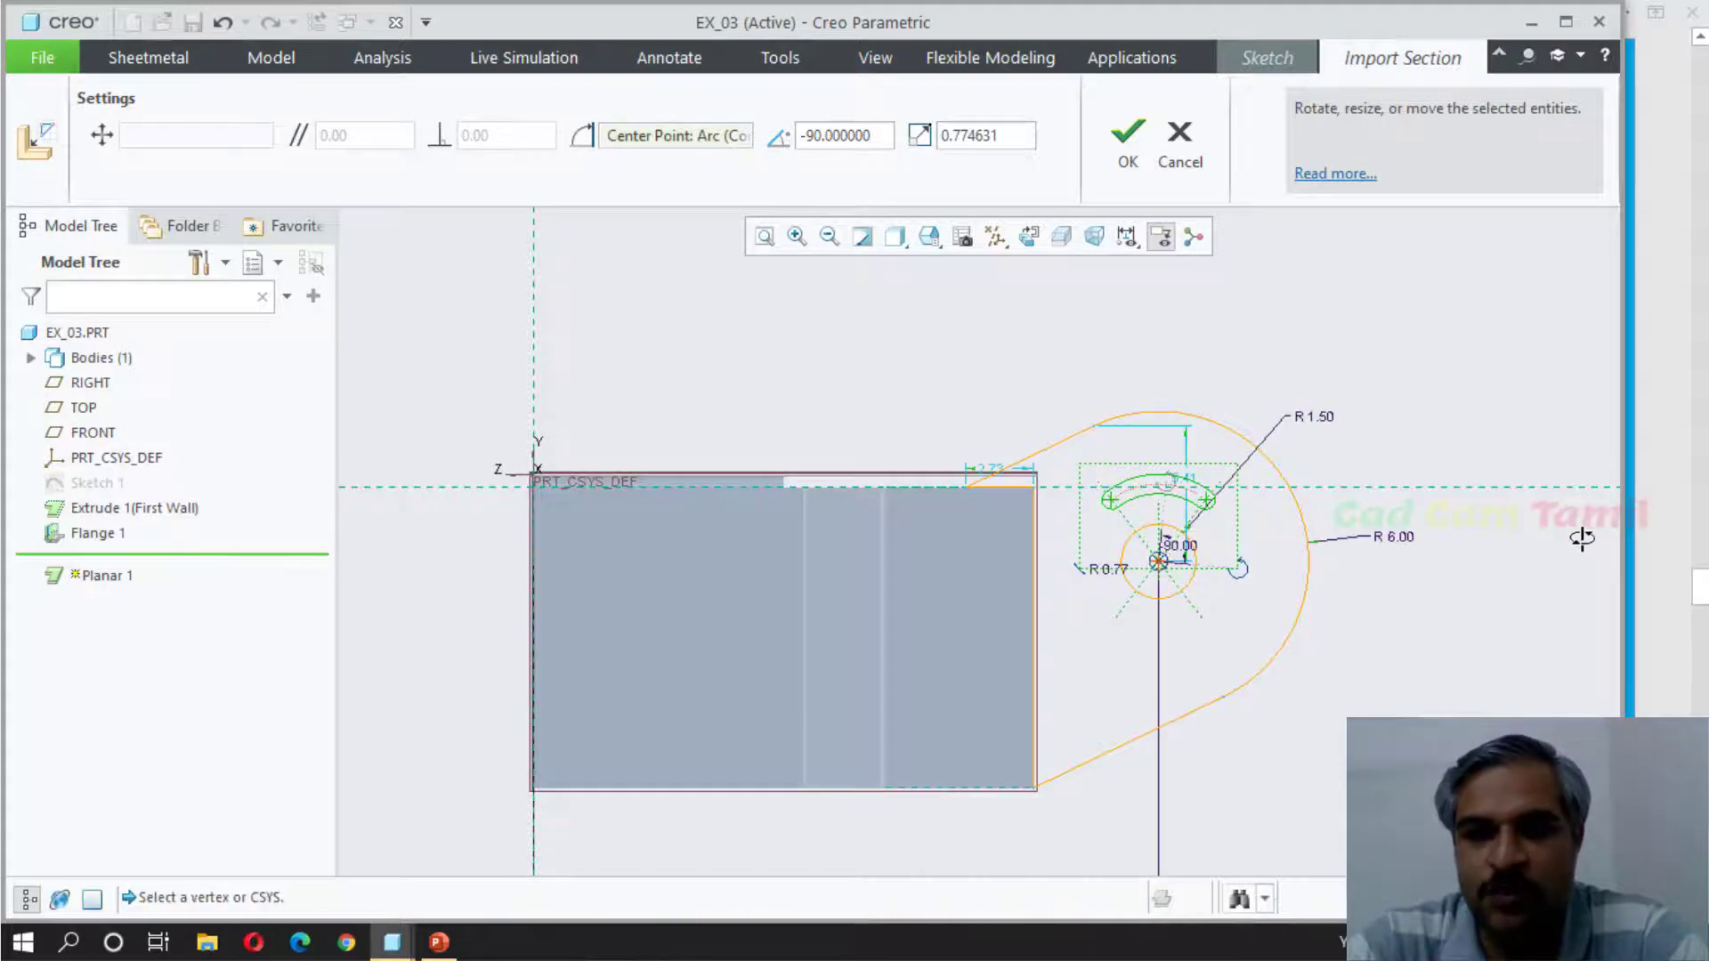
{"action": "scroll", "coordinate": [1233, 493], "scroll_direction": "up", "scroll_amount": 2}
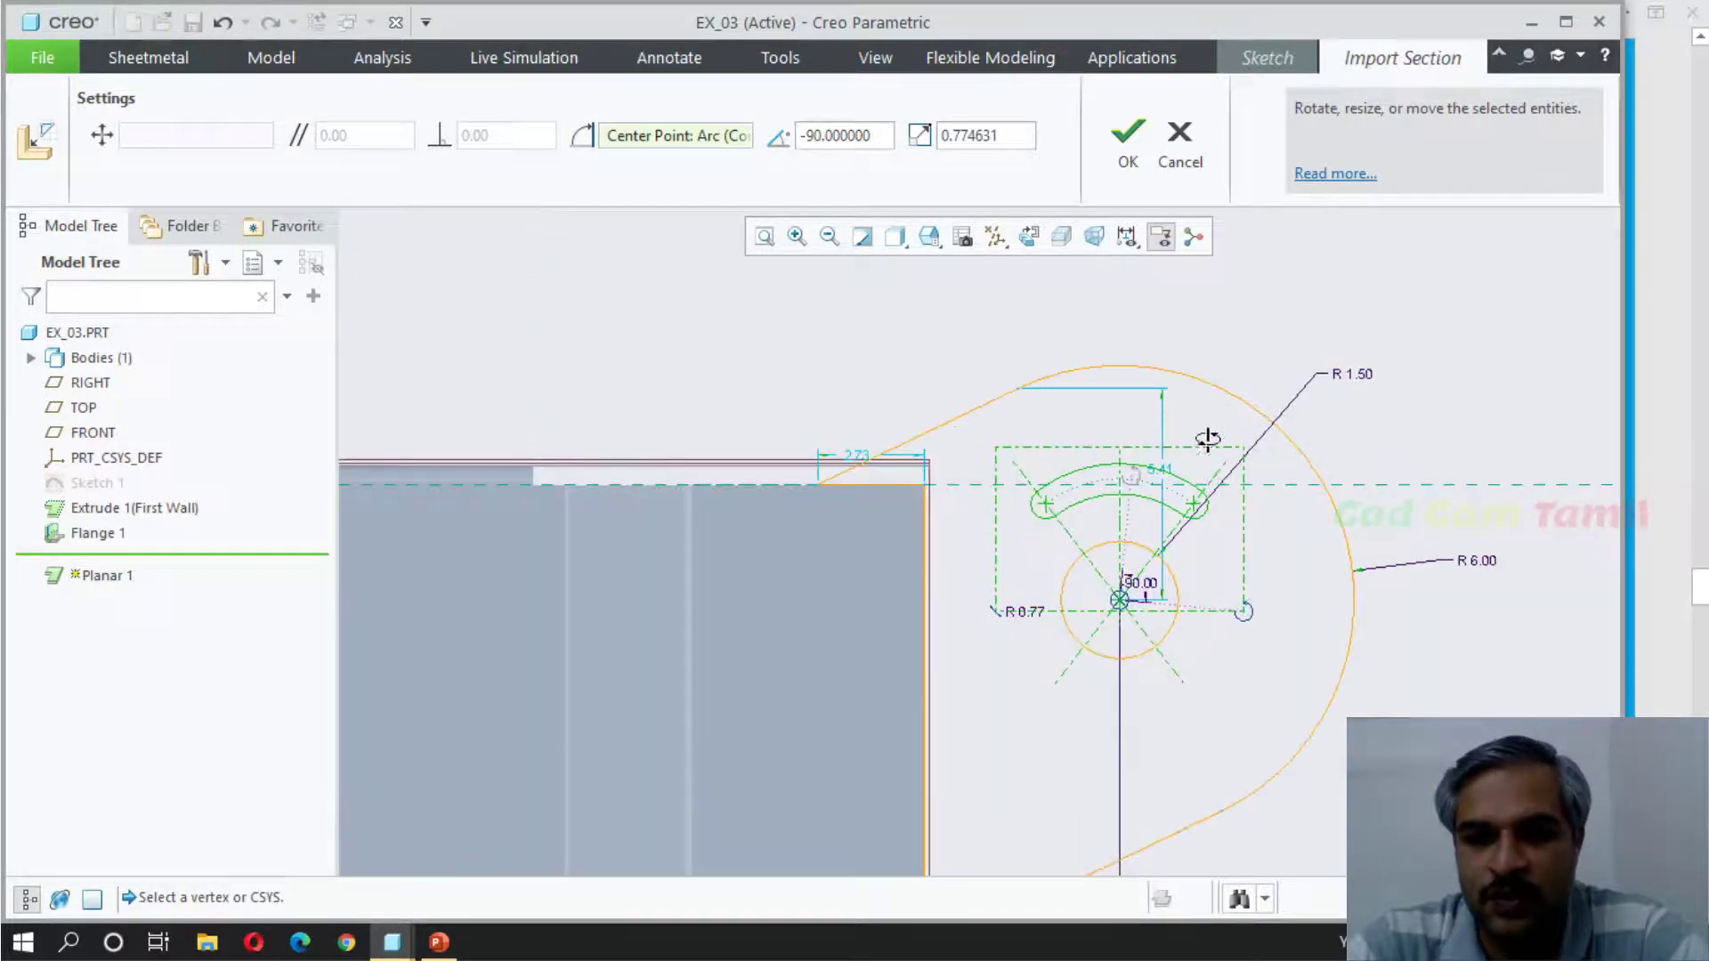
{"action": "left_click", "coordinate": [1127, 134]}
{"action": "scroll", "coordinate": [1192, 520], "scroll_direction": "up", "scroll_amount": 2}
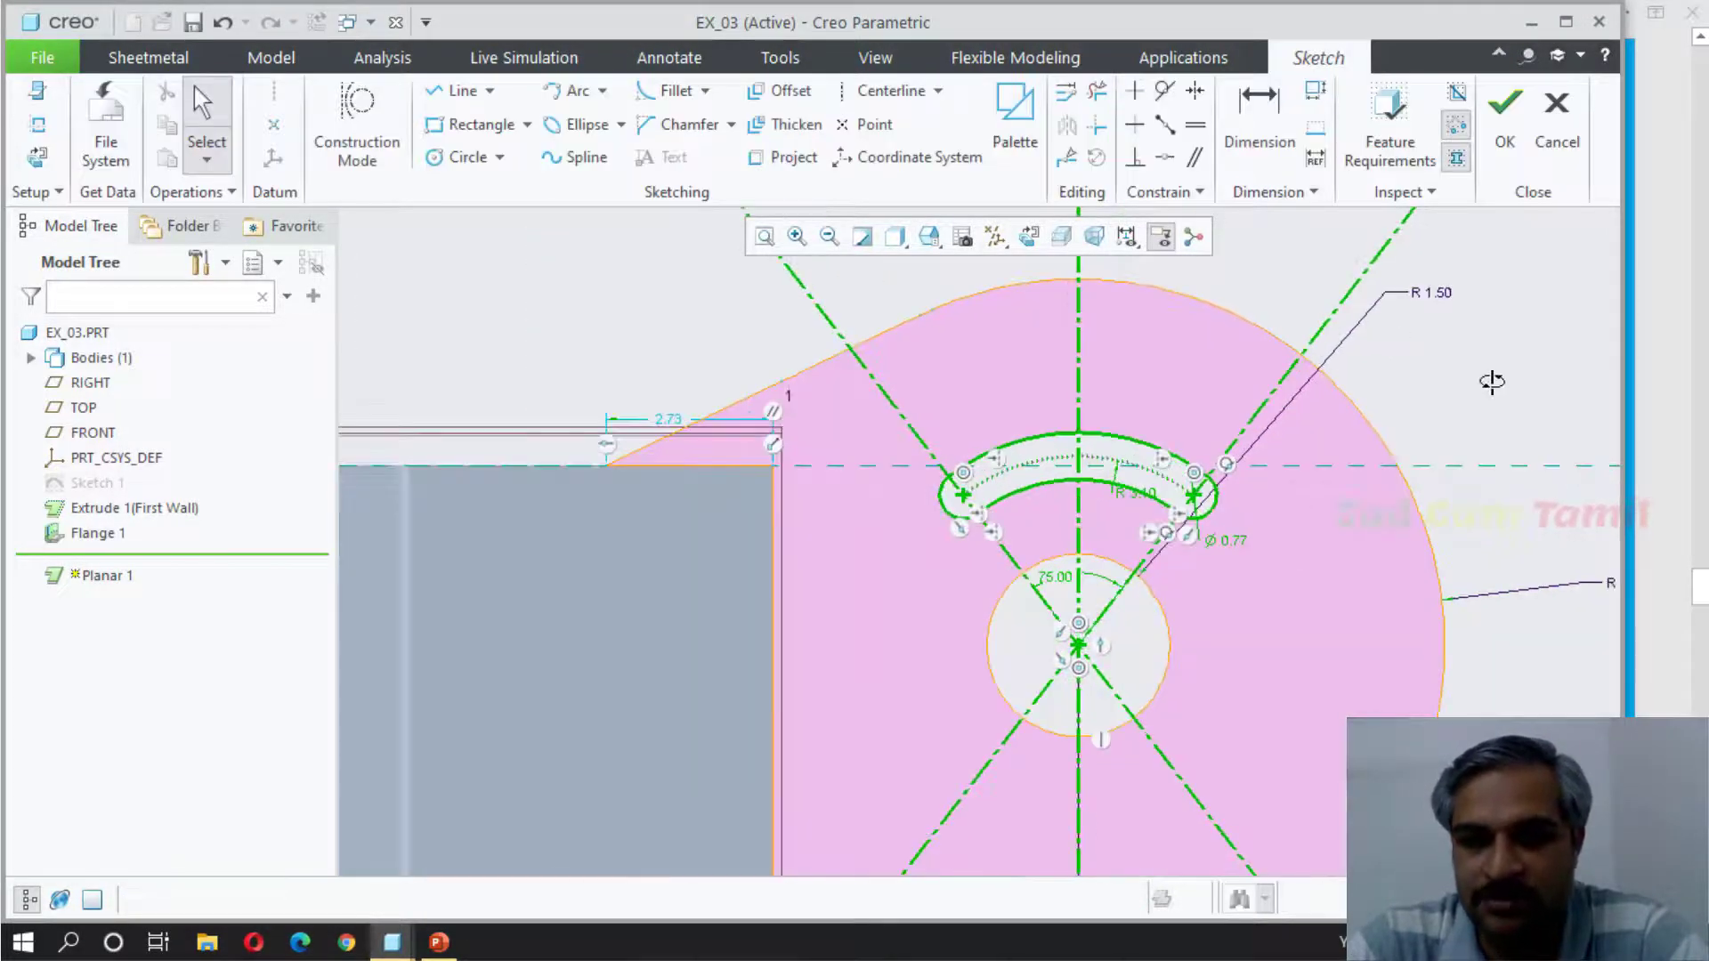
Step: Set the arc slot's end diameter to 1 mm and check the slot's remaining dimensions in the PowerPoint drawing
{"action": "scroll", "coordinate": [1241, 468], "scroll_direction": "down", "scroll_amount": 1}
{"action": "double_click", "coordinate": [1230, 526]}
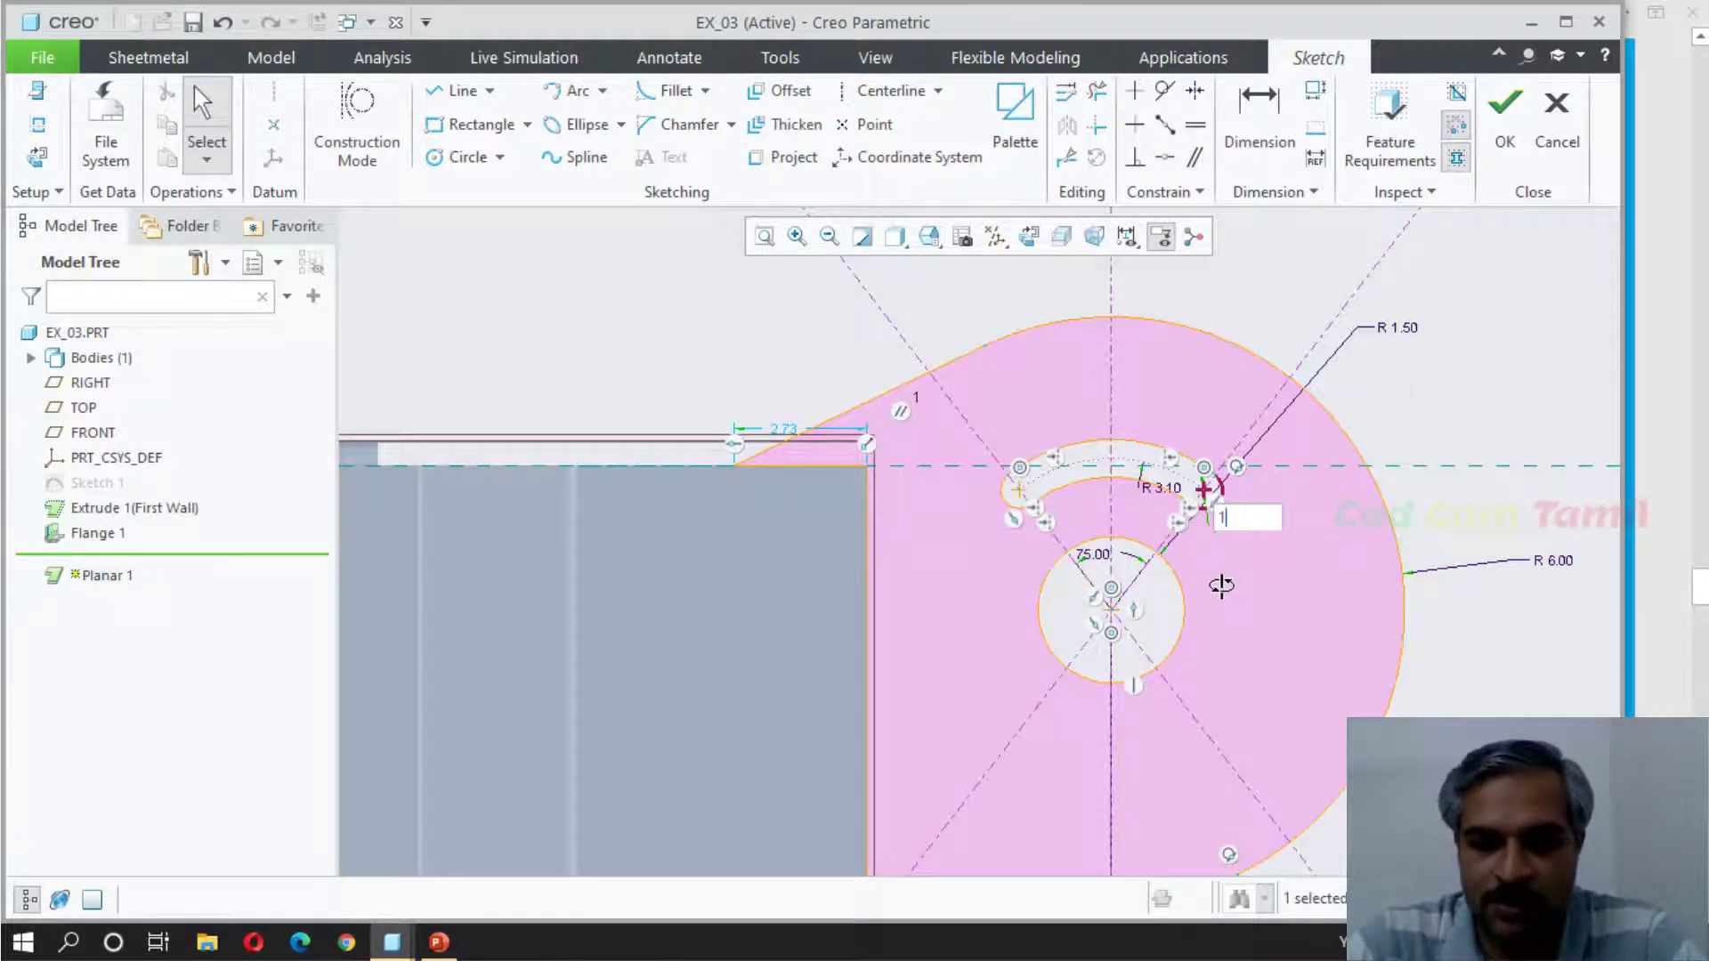
{"action": "type", "text": "1"}
{"action": "key", "text": "Return"}
{"action": "left_click", "coordinate": [1424, 698]}
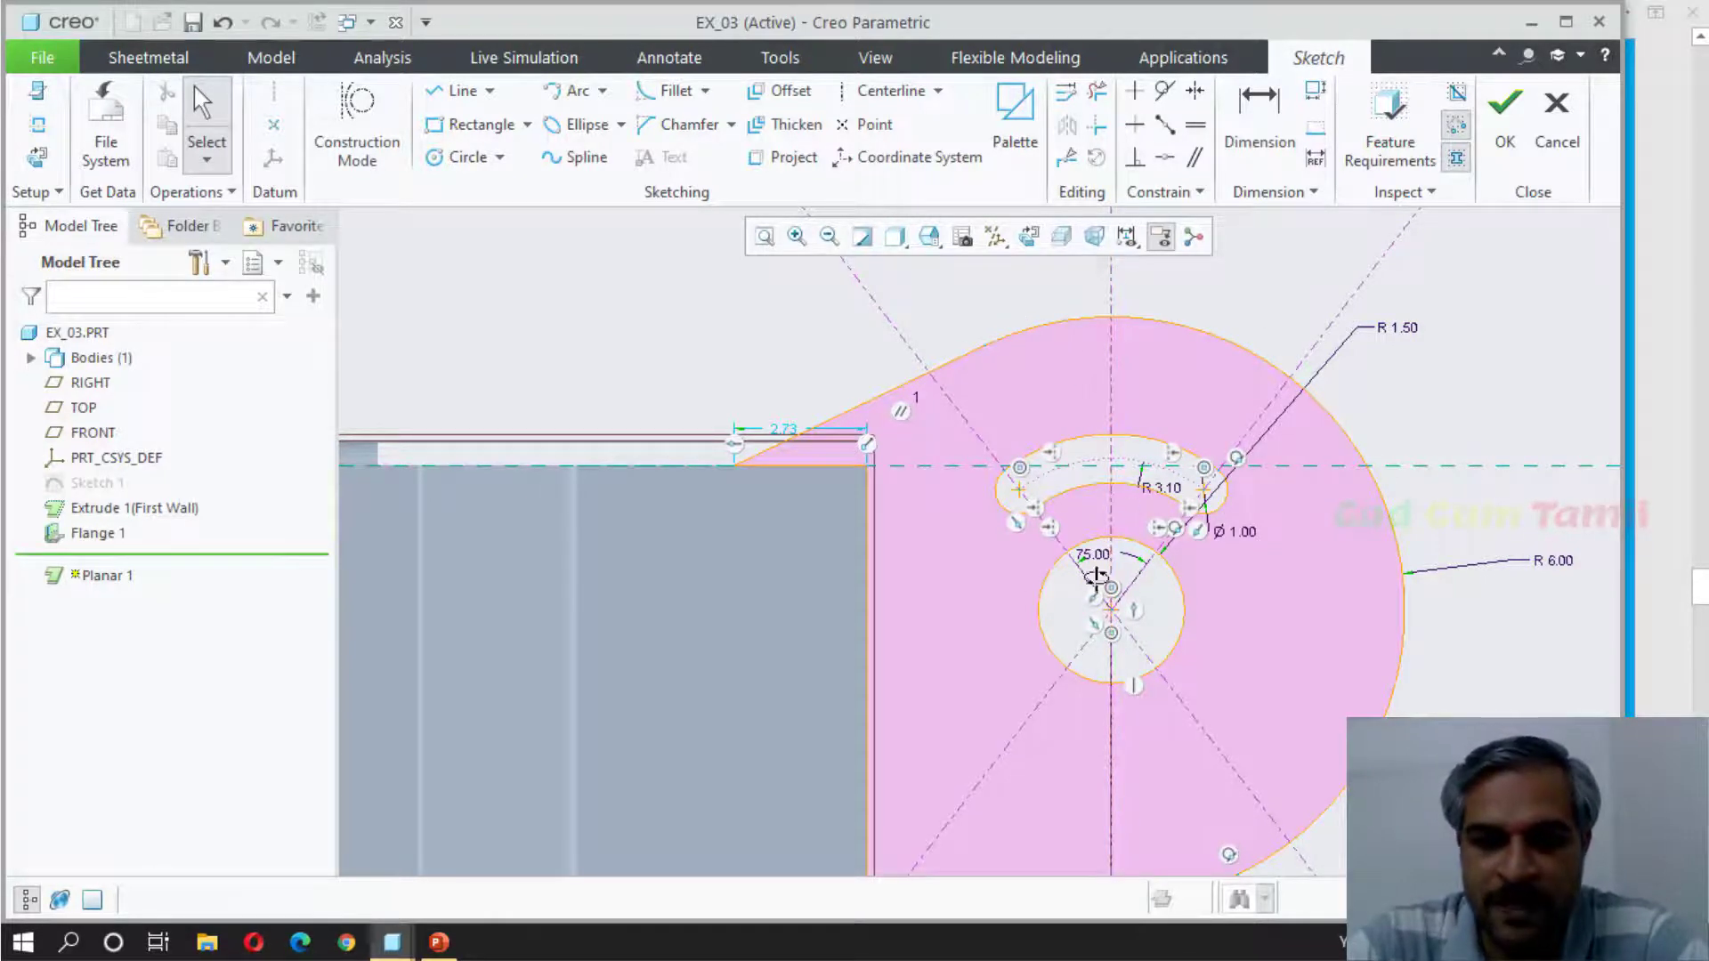
{"action": "key", "text": "alt+Tab"}
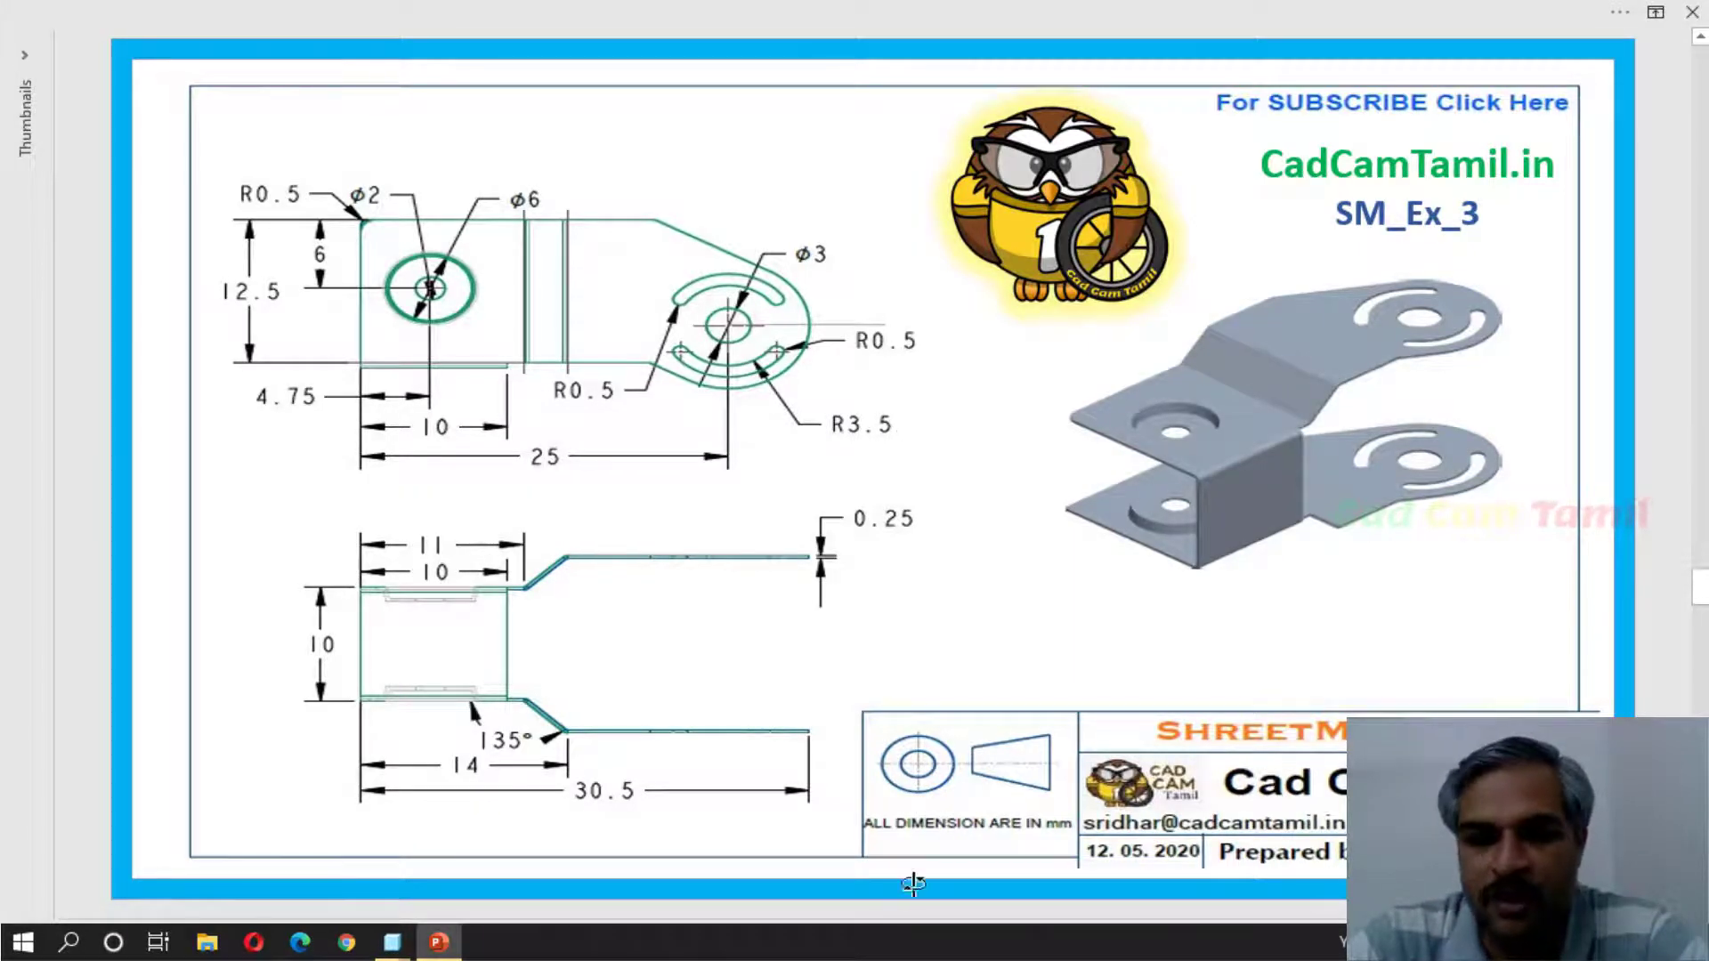
{"action": "left_click", "coordinate": [392, 942]}
{"action": "left_click", "coordinate": [514, 901]}
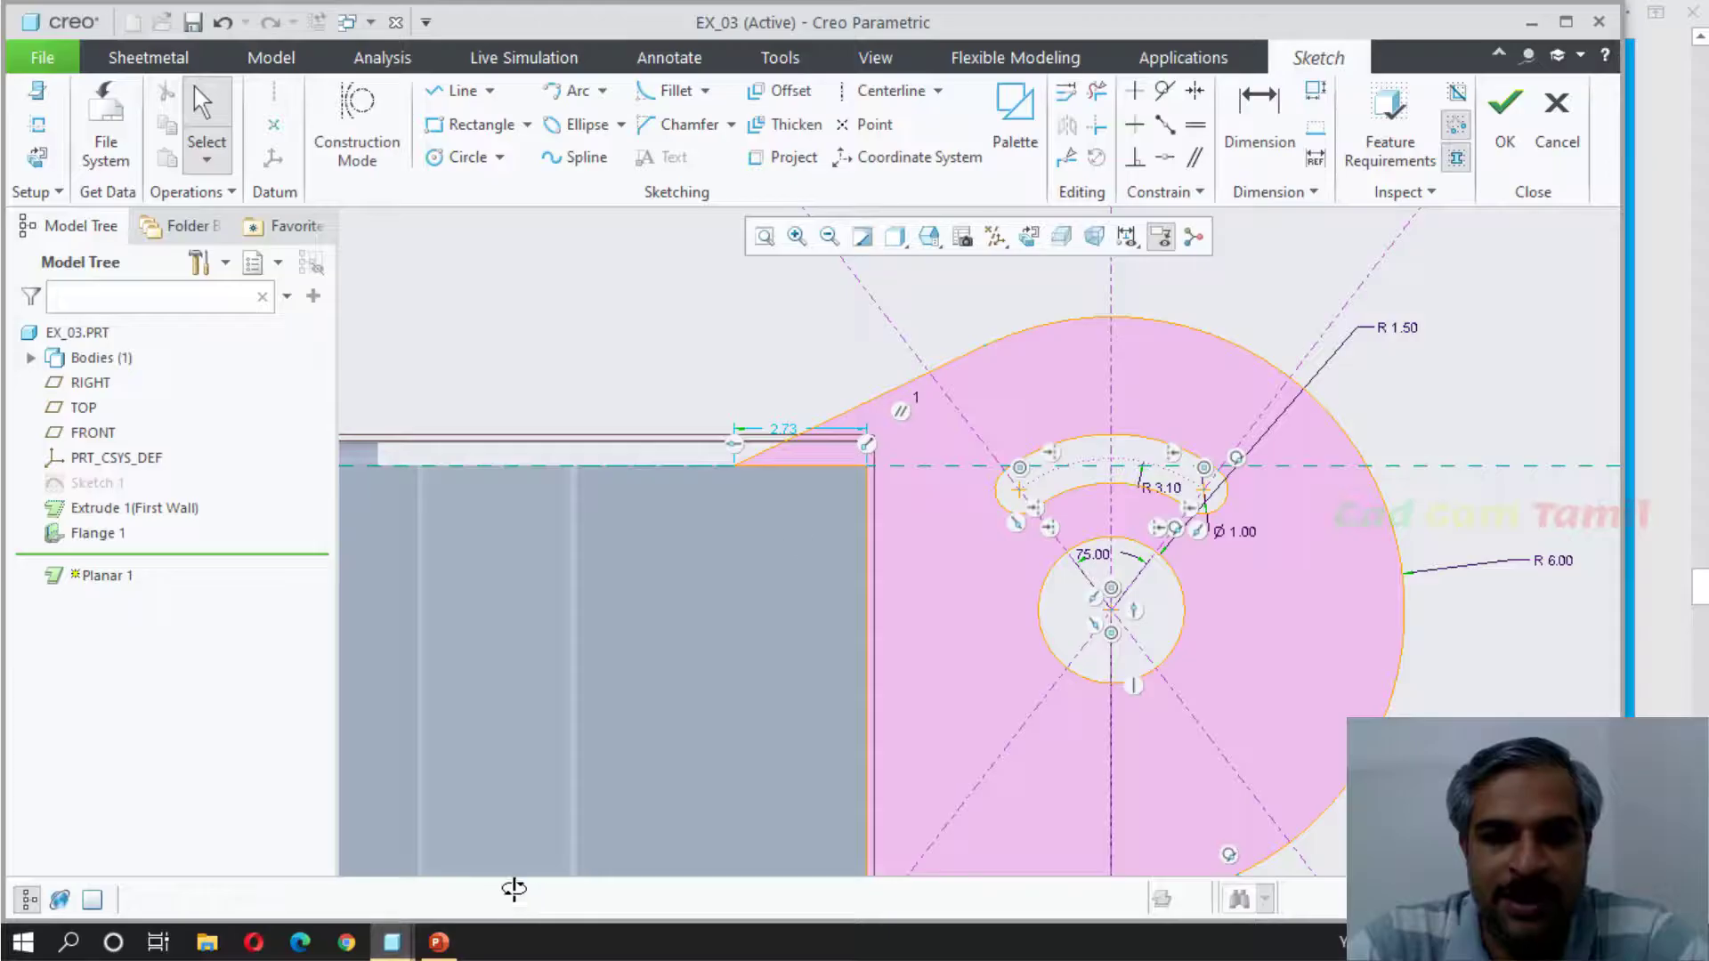
Step: Dimension the slot's inner arc radius and resolve the conflict by deleting the 3.10 mm centre-arc radius dimension
{"action": "left_click", "coordinate": [1251, 116]}
{"action": "left_click", "coordinate": [1127, 482]}
{"action": "middle_click", "coordinate": [1003, 570]}
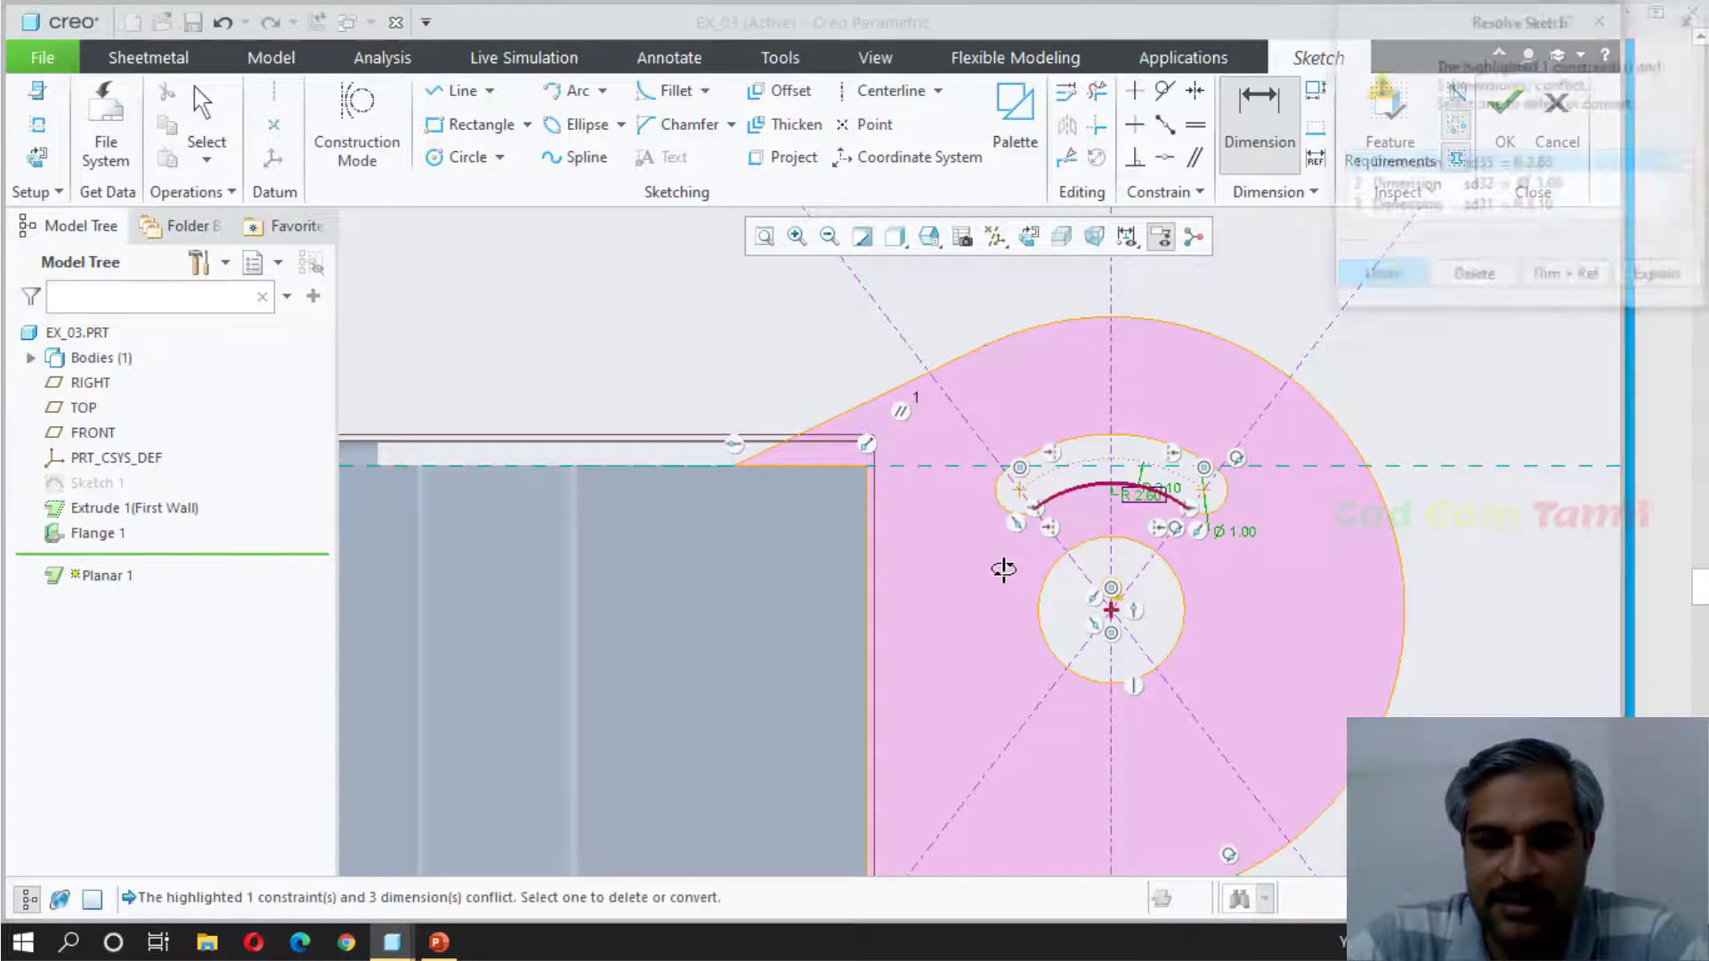
{"action": "left_click", "coordinate": [1556, 183]}
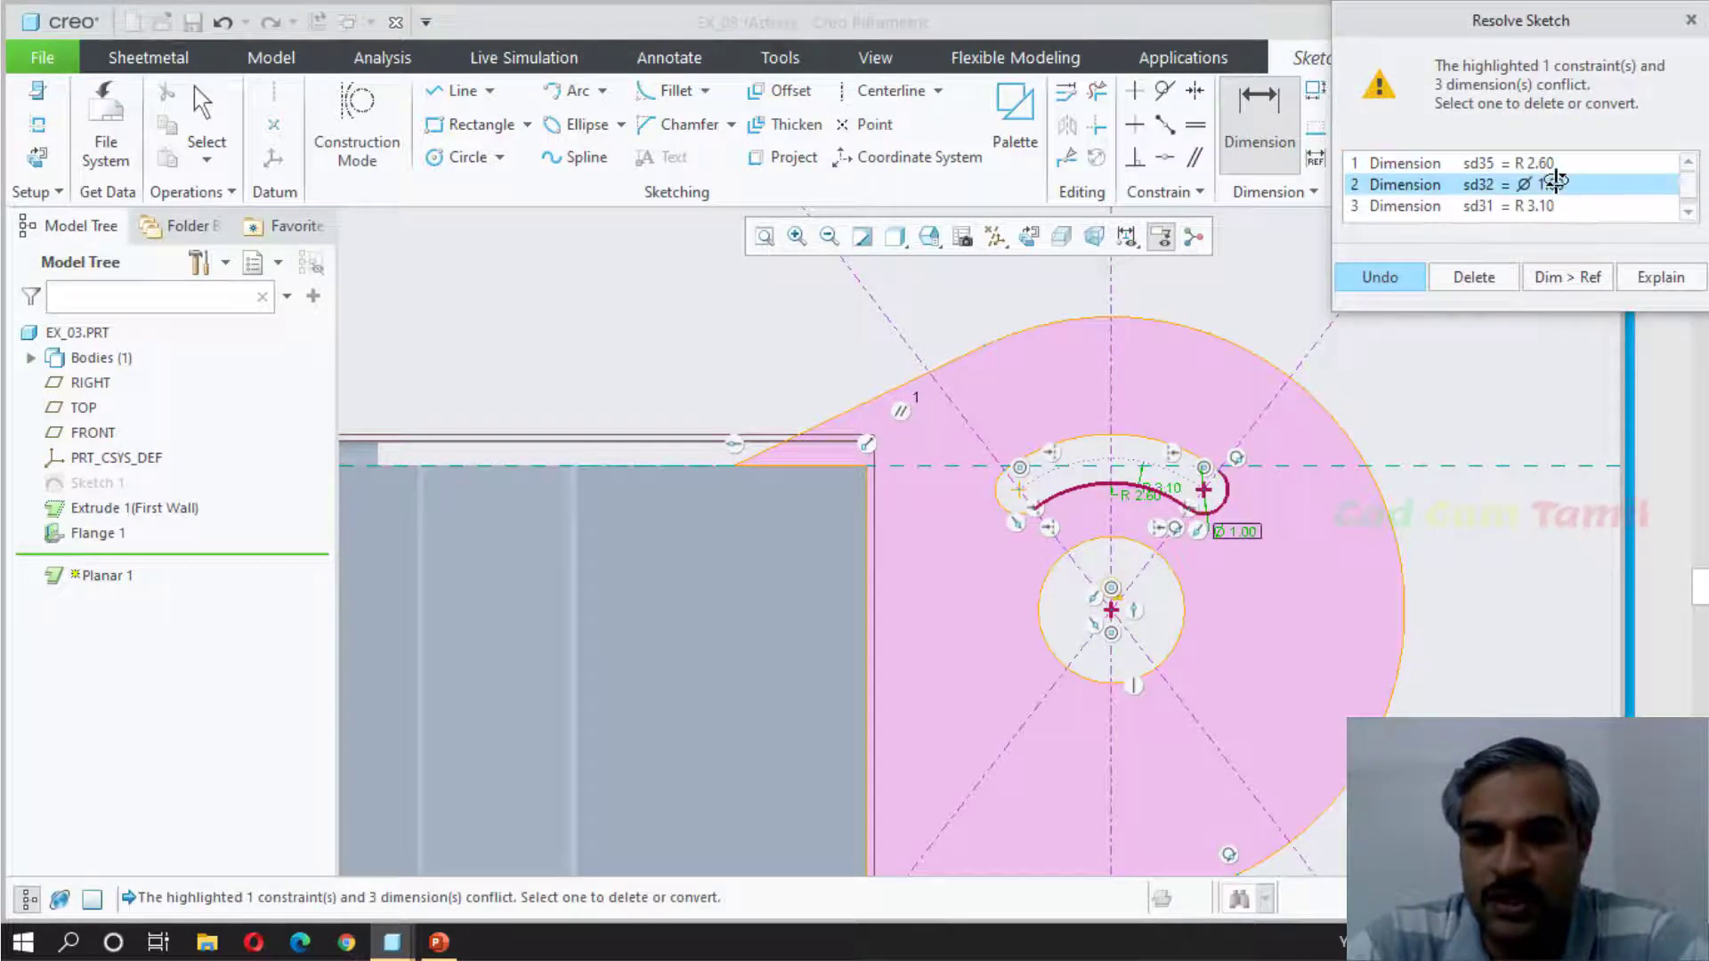
{"action": "left_click", "coordinate": [1542, 206]}
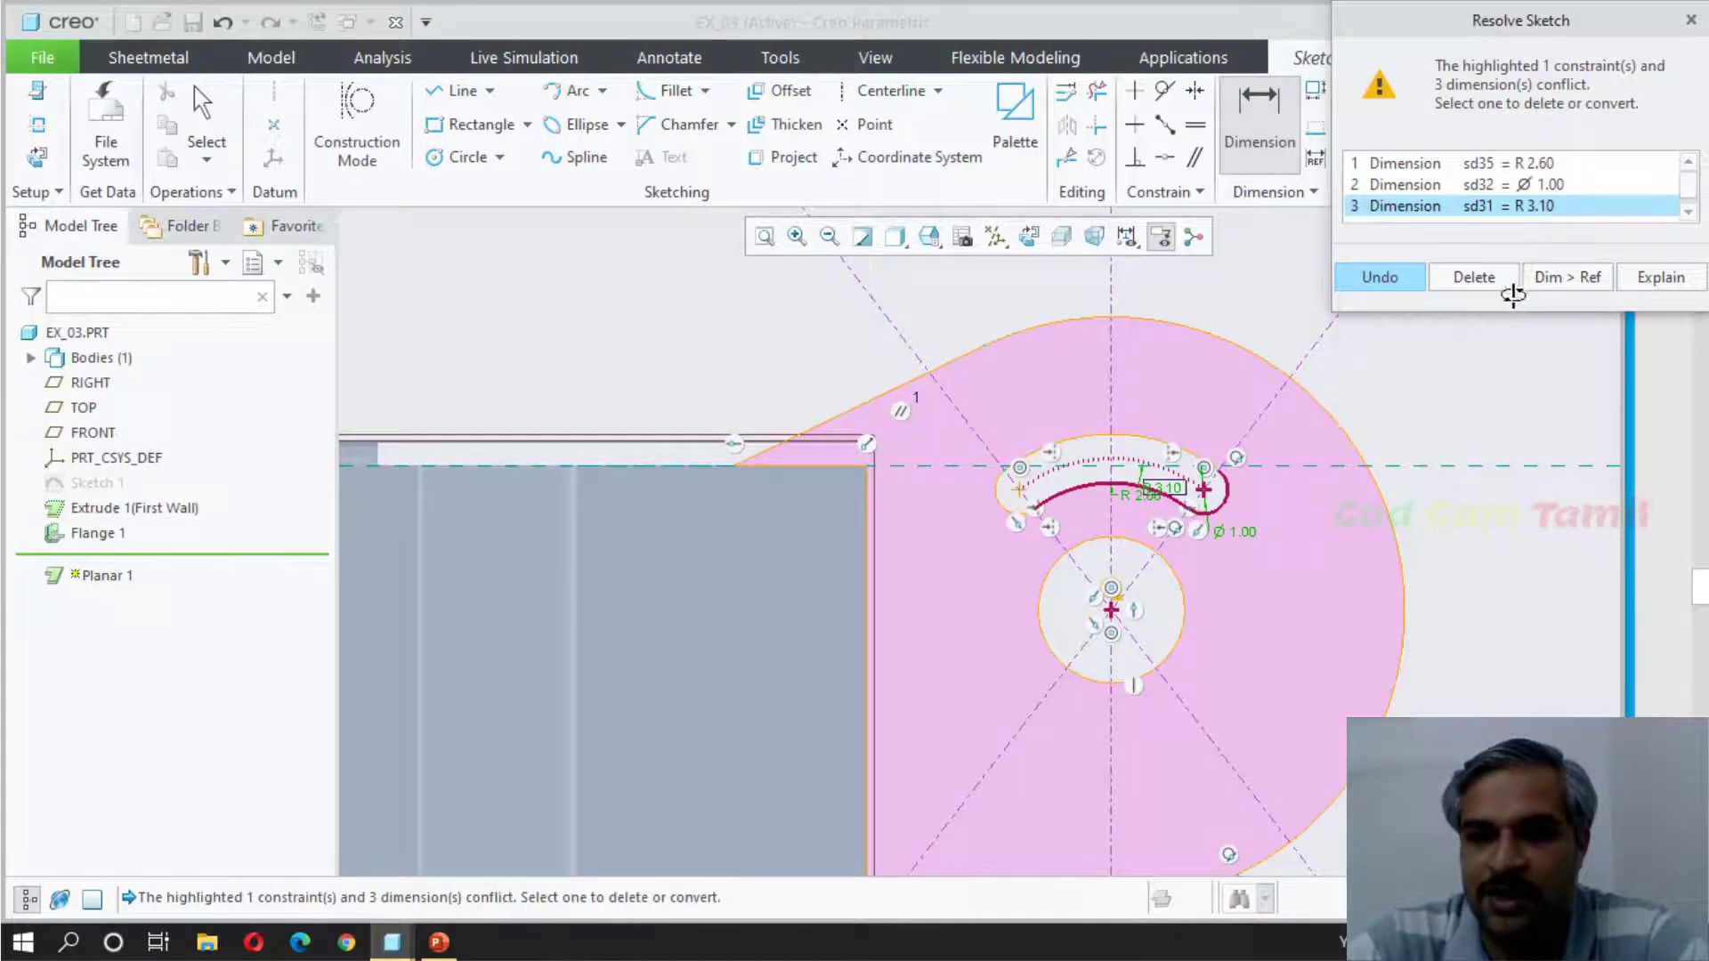
{"action": "left_click", "coordinate": [1478, 277]}
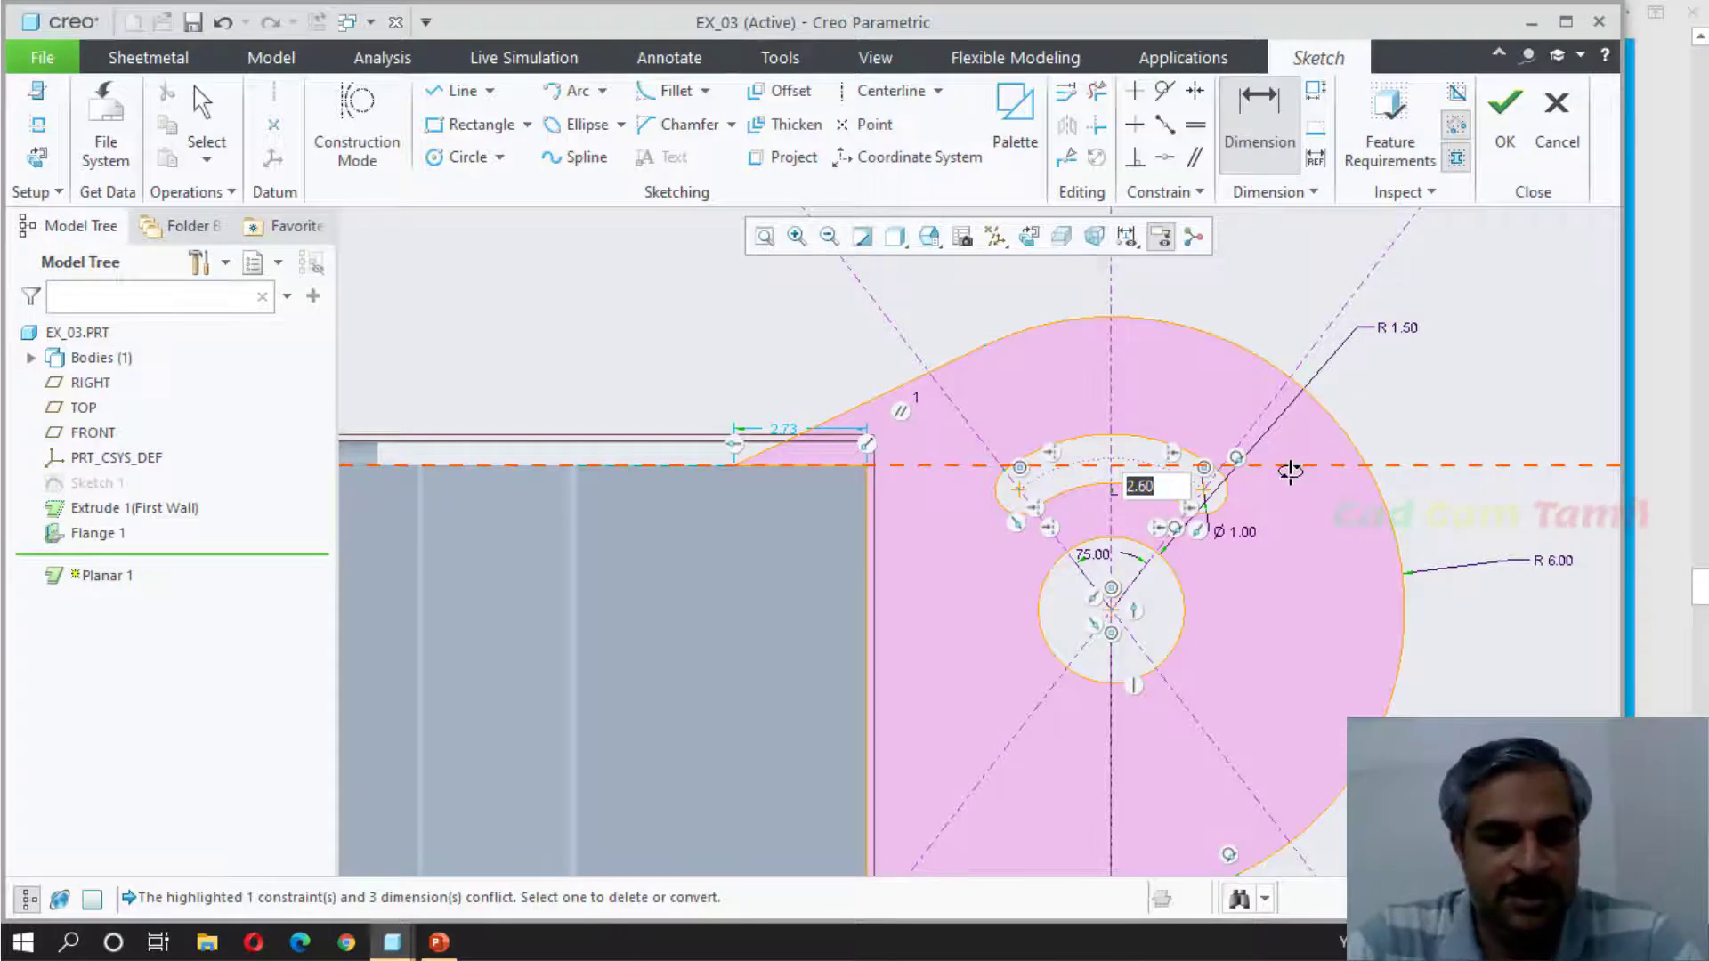
Step: Set the radius of the slot's inner arc first to 2.5 mm and finally to 3.5 mm
{"action": "type", "text": "2.5"}
{"action": "key", "text": "Return"}
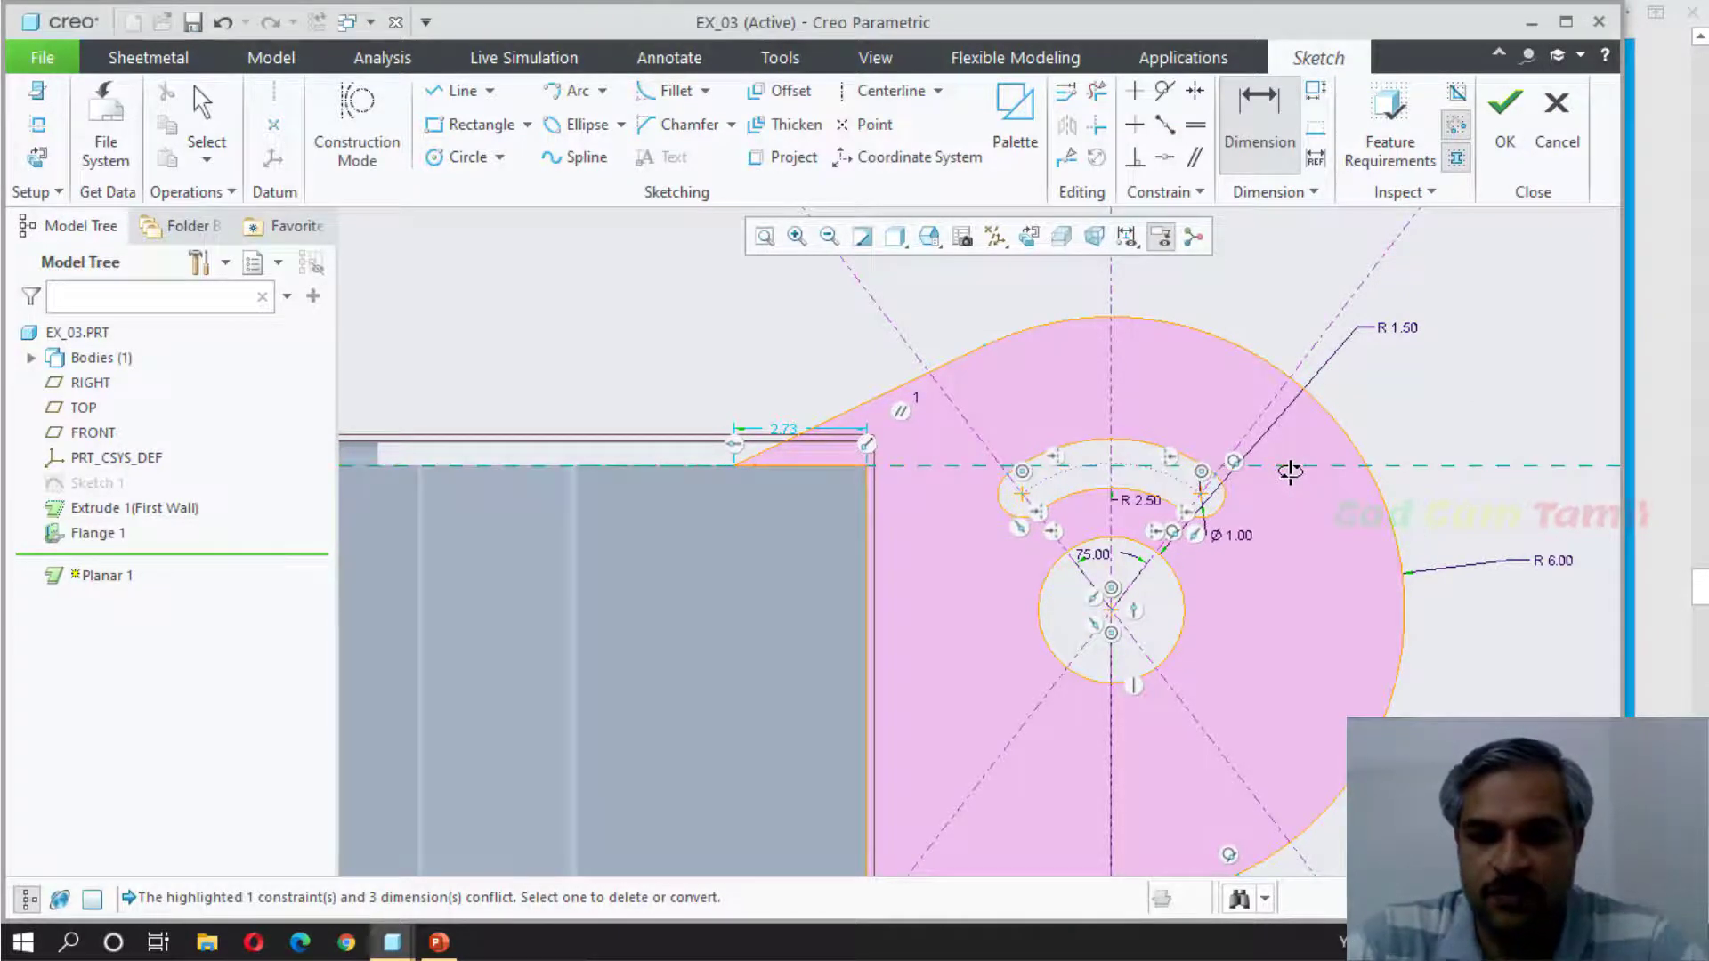
{"action": "double_click", "coordinate": [1144, 497]}
{"action": "type", "text": "3.5"}
{"action": "key", "text": "Return"}
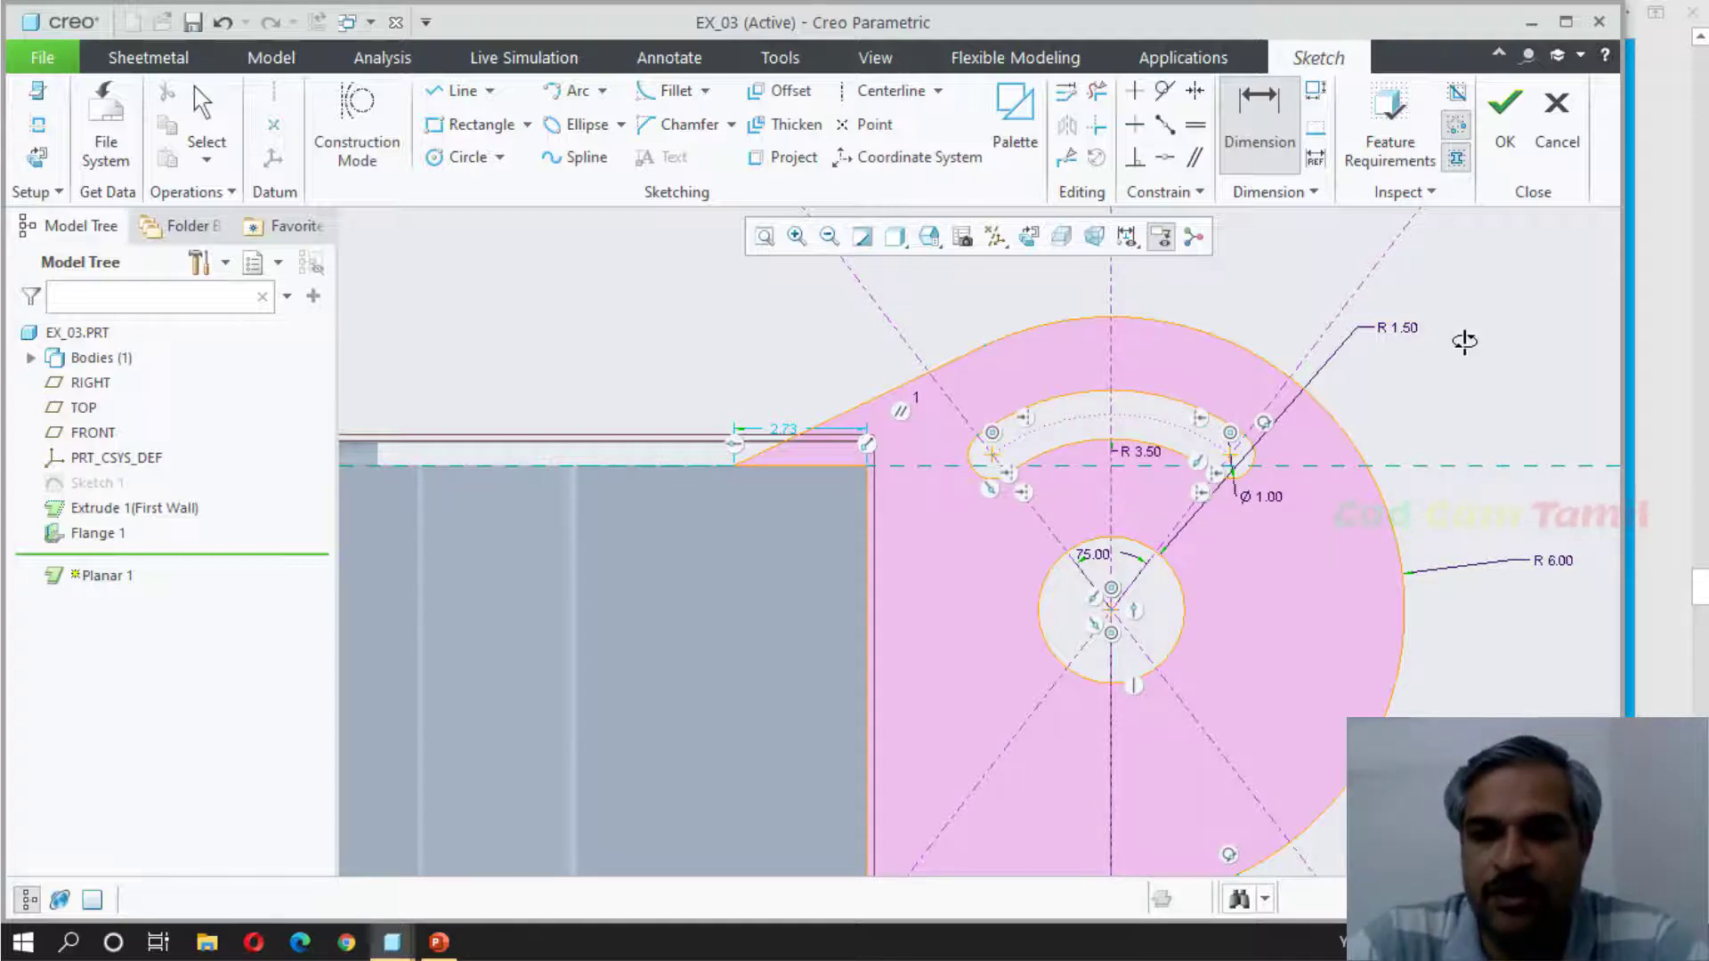
Step: Draw a horizontal centerline through the hole's centre
{"action": "scroll", "coordinate": [1089, 320], "scroll_direction": "down", "scroll_amount": 2}
{"action": "left_click", "coordinate": [895, 90]}
{"action": "left_click", "coordinate": [1026, 405]}
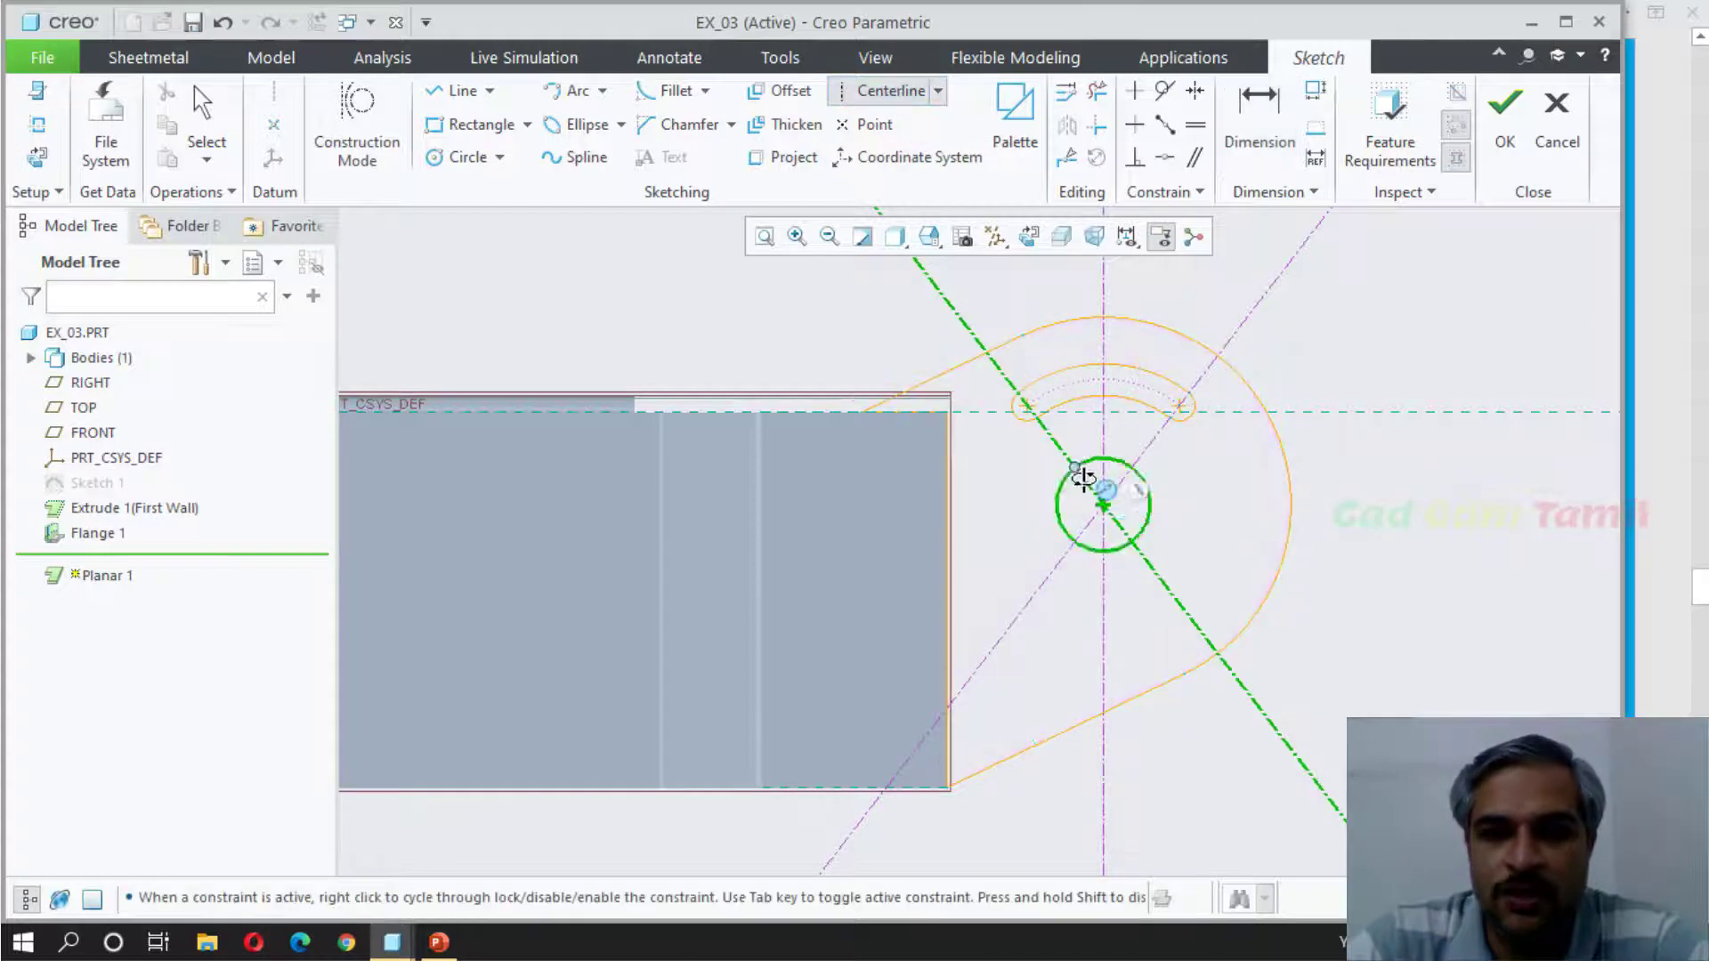
{"action": "left_click", "coordinate": [1336, 505]}
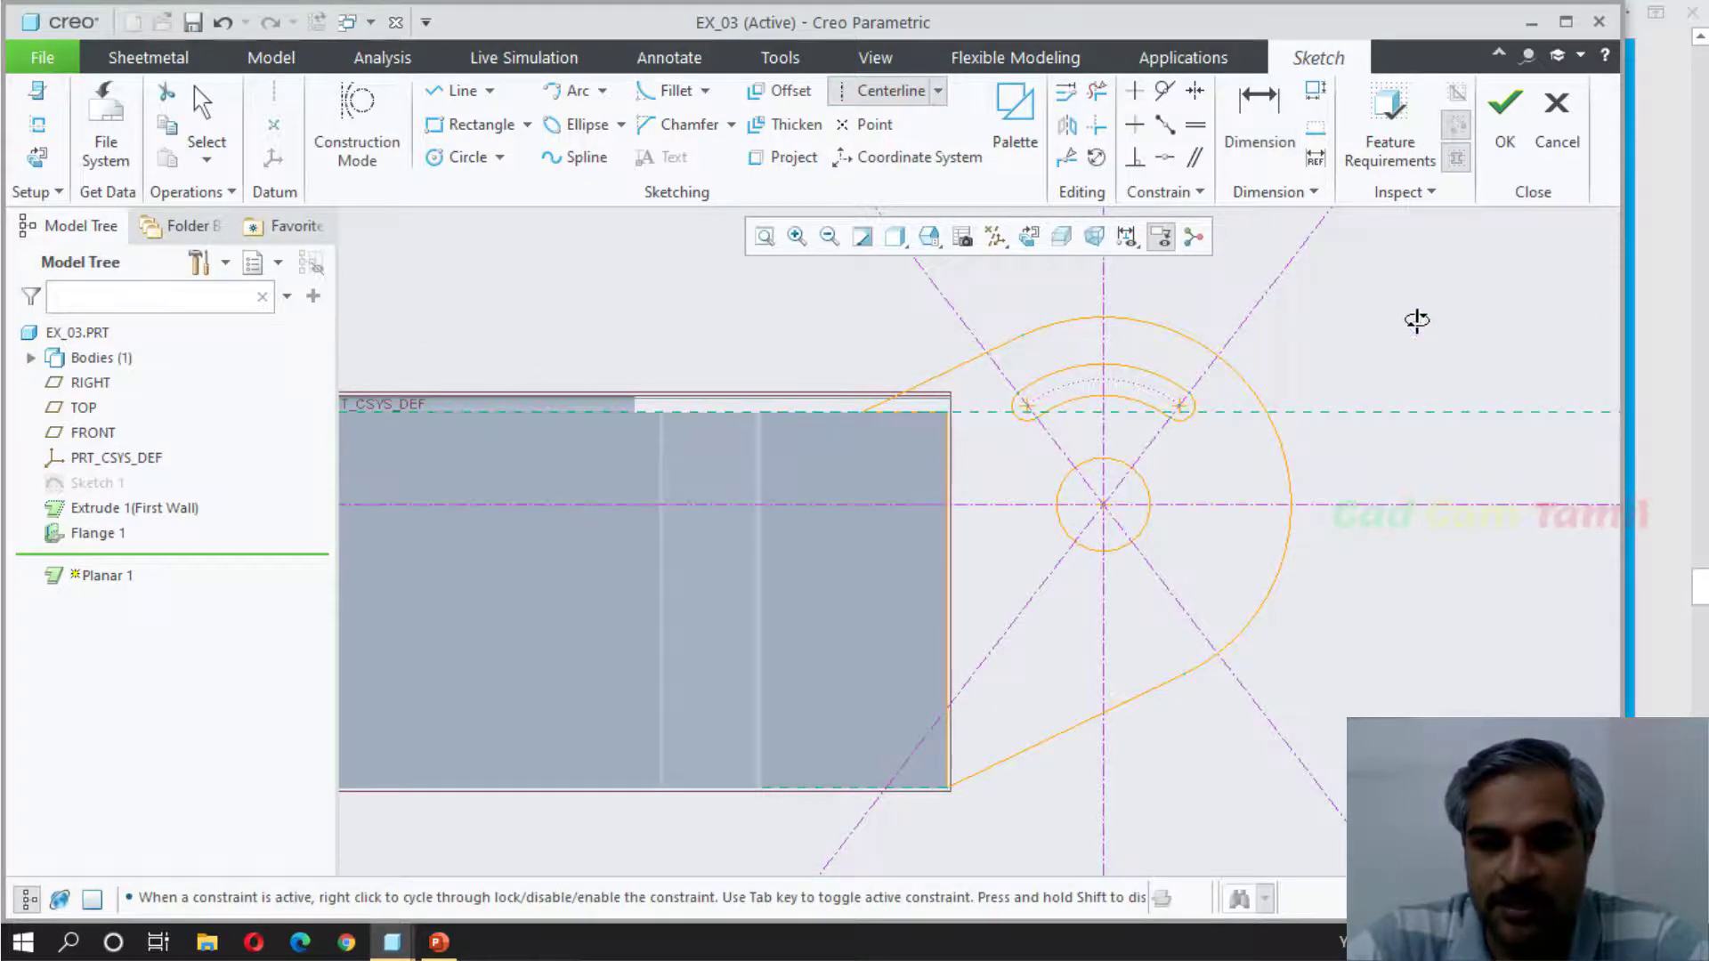
{"action": "middle_click", "coordinate": [1462, 295]}
Step: Mirror the arc slot about the horizontal centerline, and complete the sketch and the planar wall
{"action": "left_click_drag", "start_coordinate": [980, 364], "coordinate": [1208, 435]}
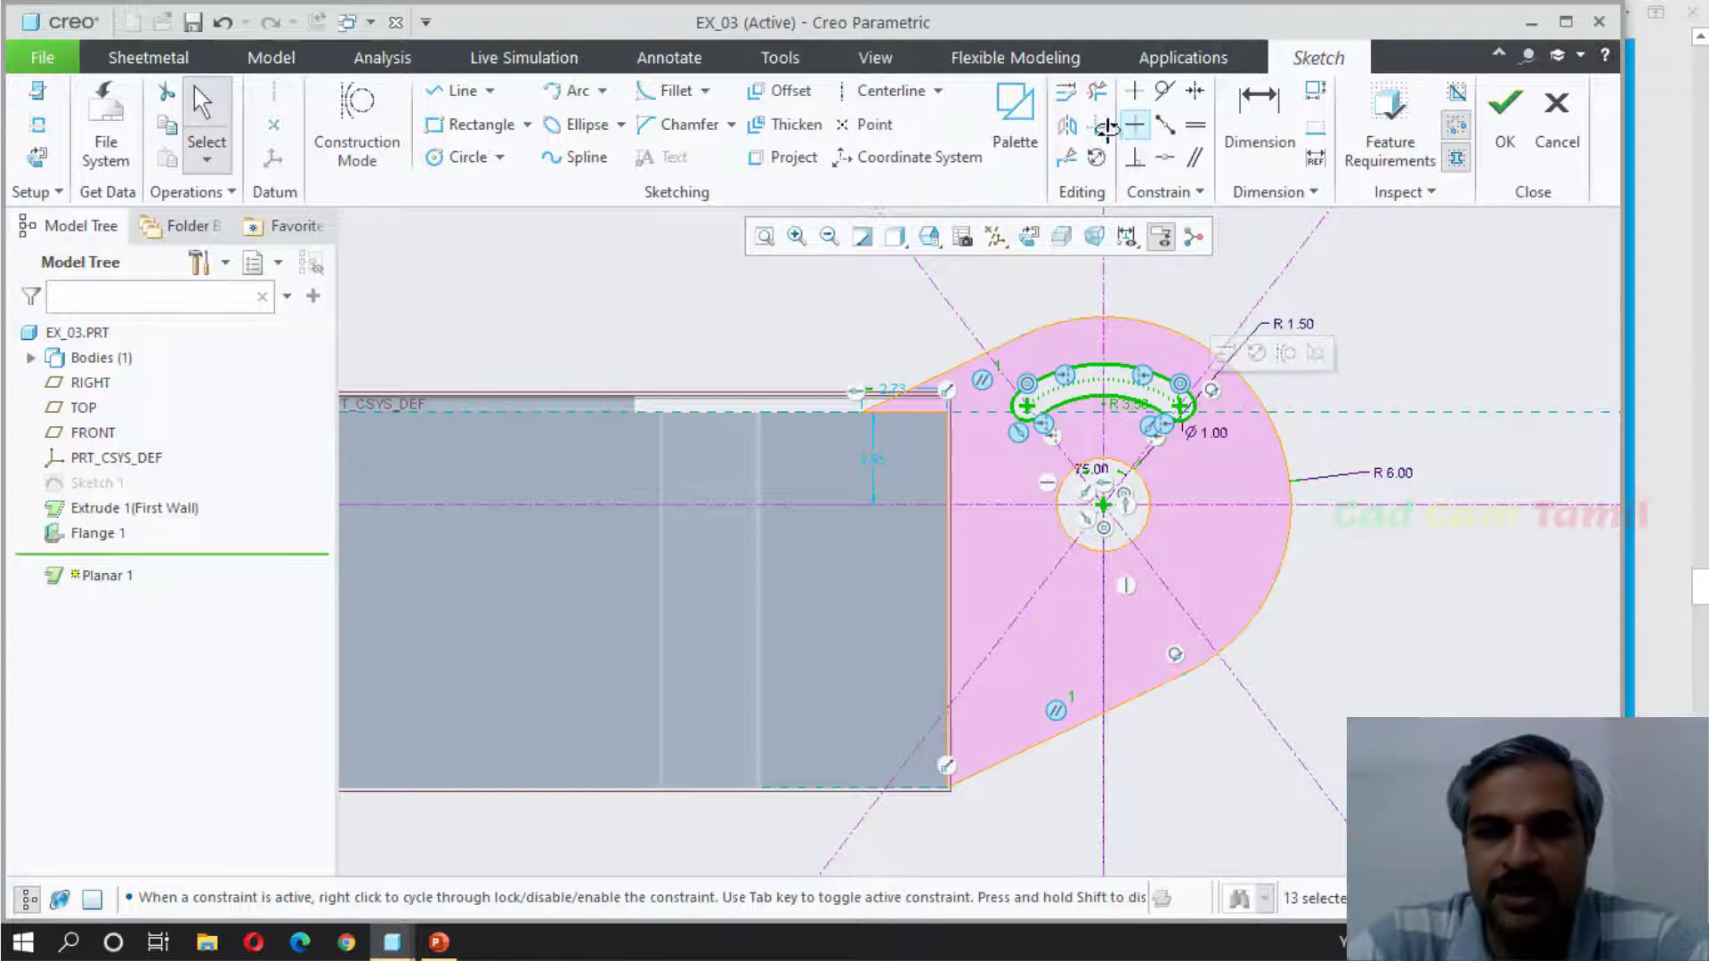
{"action": "left_click", "coordinate": [1069, 130]}
{"action": "left_click", "coordinate": [1251, 506]}
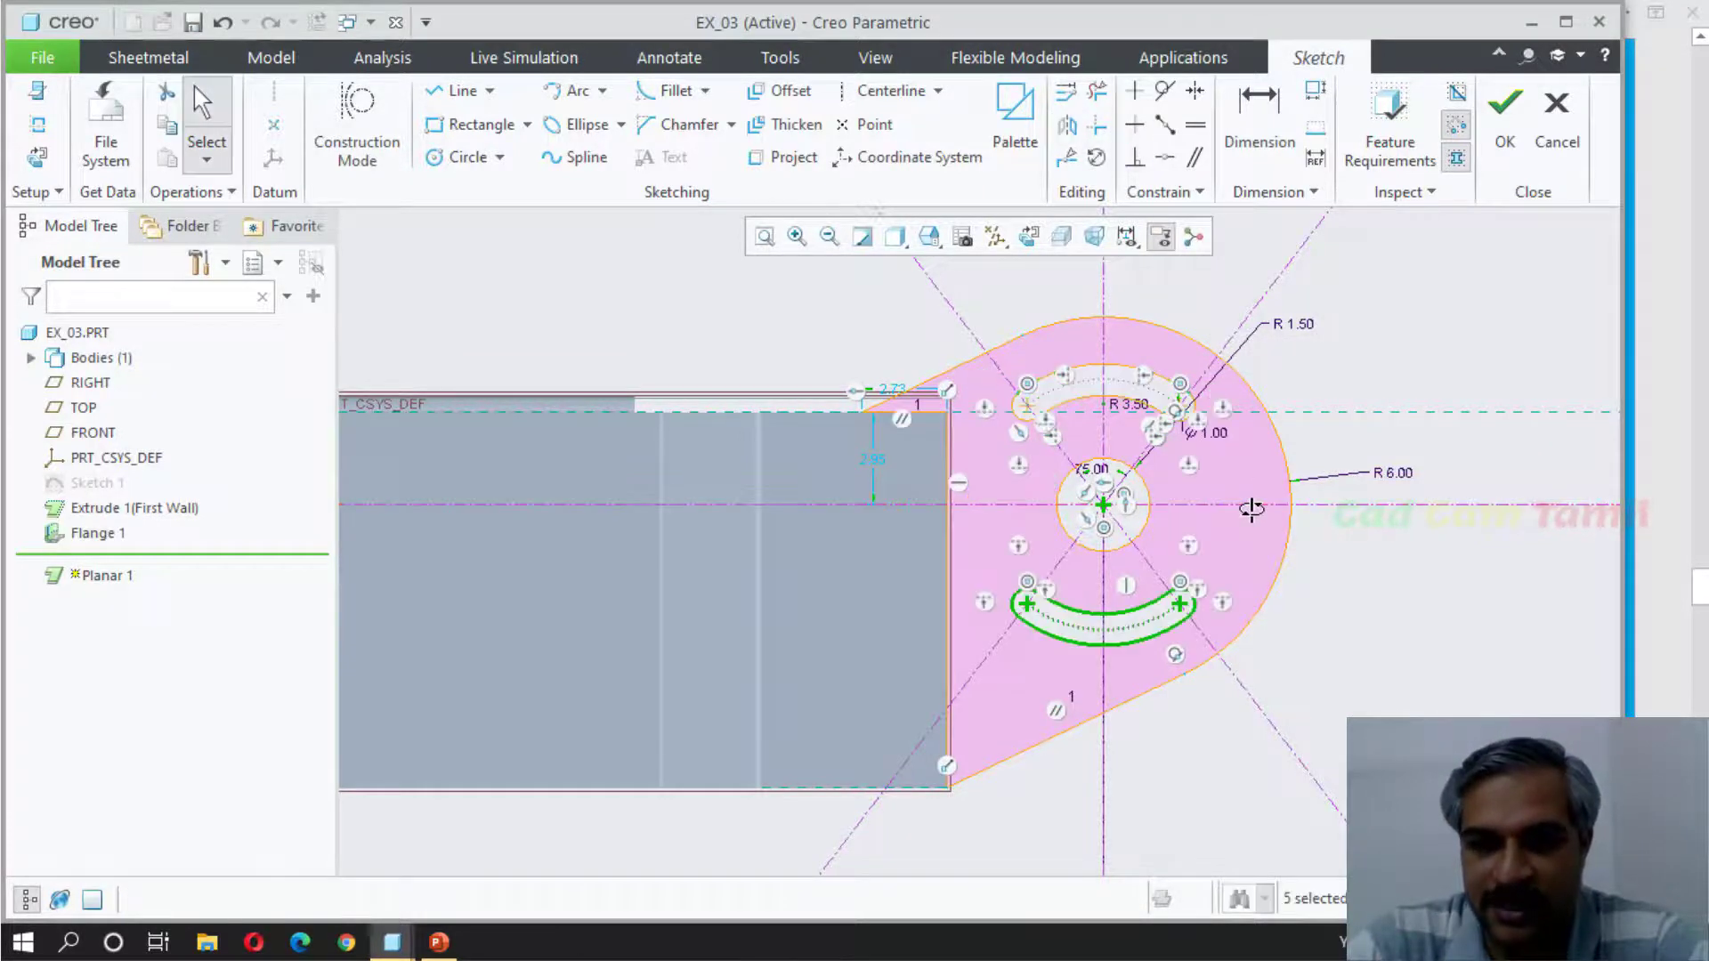
{"action": "middle_click", "coordinate": [1345, 454]}
Step: Begin an extruded cut on the outer face of the side wall and sketch a circle about 3.98 mm in diameter on it
{"action": "mouse_move", "coordinate": [870, 534]}
{"action": "middle_mouse_down"}
{"action": "mouse_move", "coordinate": [908, 599]}
{"action": "mouse_move", "coordinate": [908, 542]}
{"action": "mouse_move", "coordinate": [699, 576]}
{"action": "middle_mouse_up"}
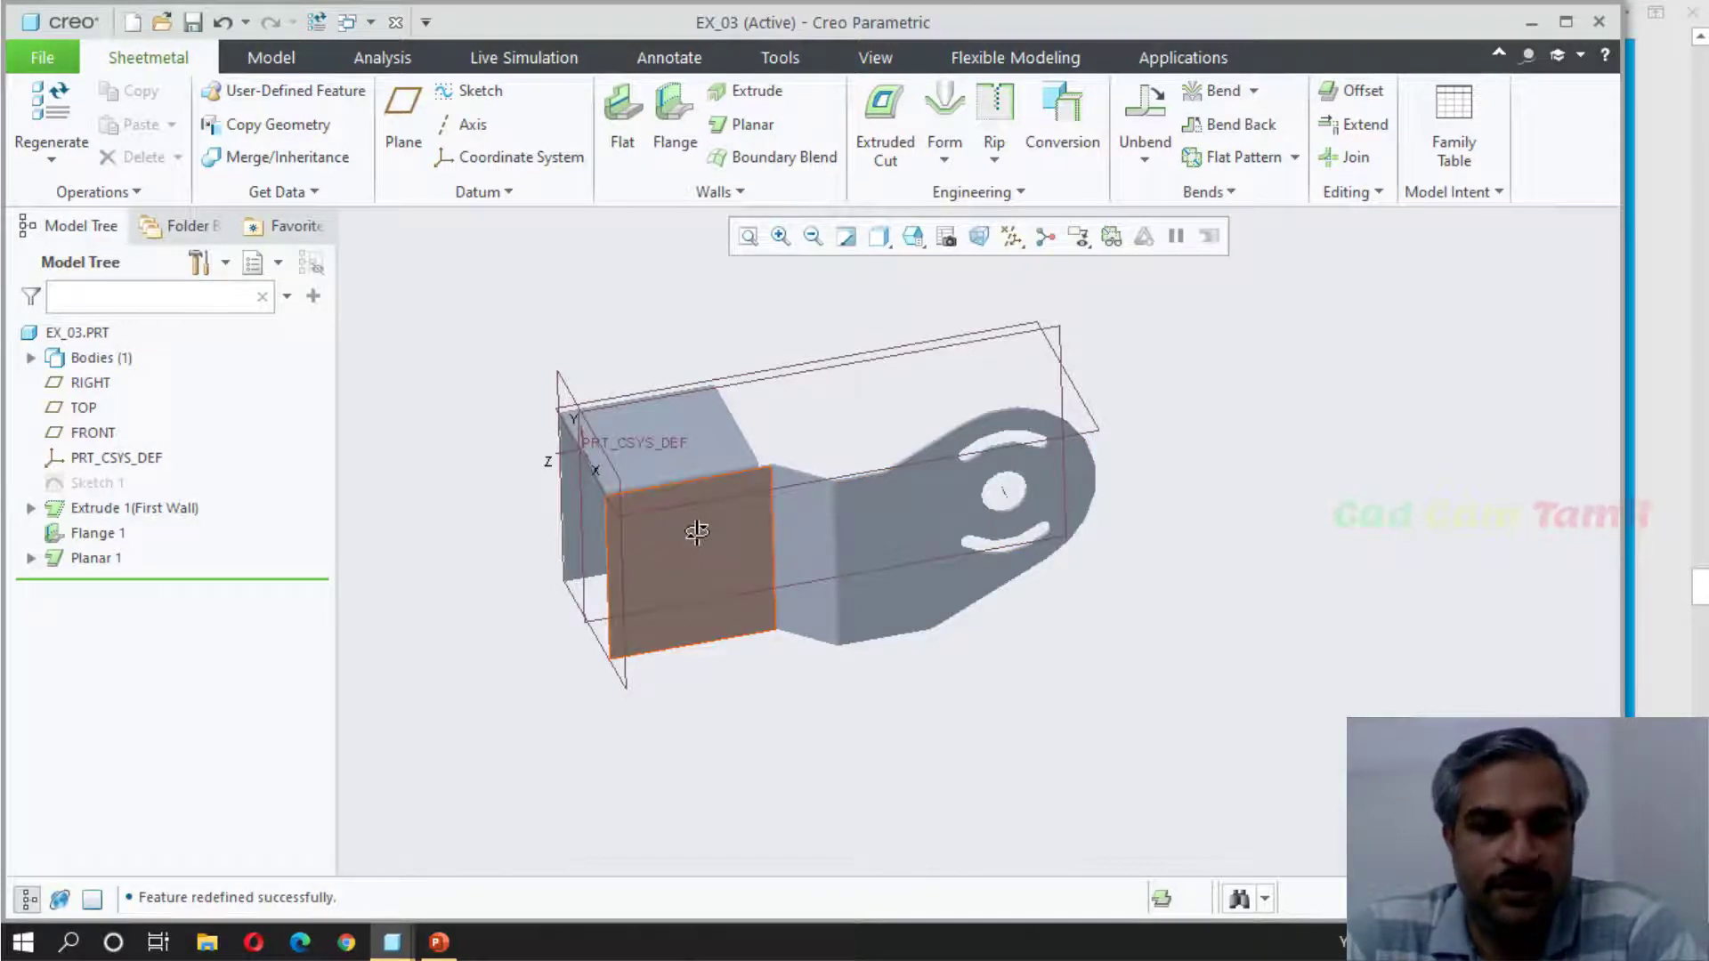
{"action": "scroll", "coordinate": [840, 573], "scroll_direction": "down", "scroll_amount": 2}
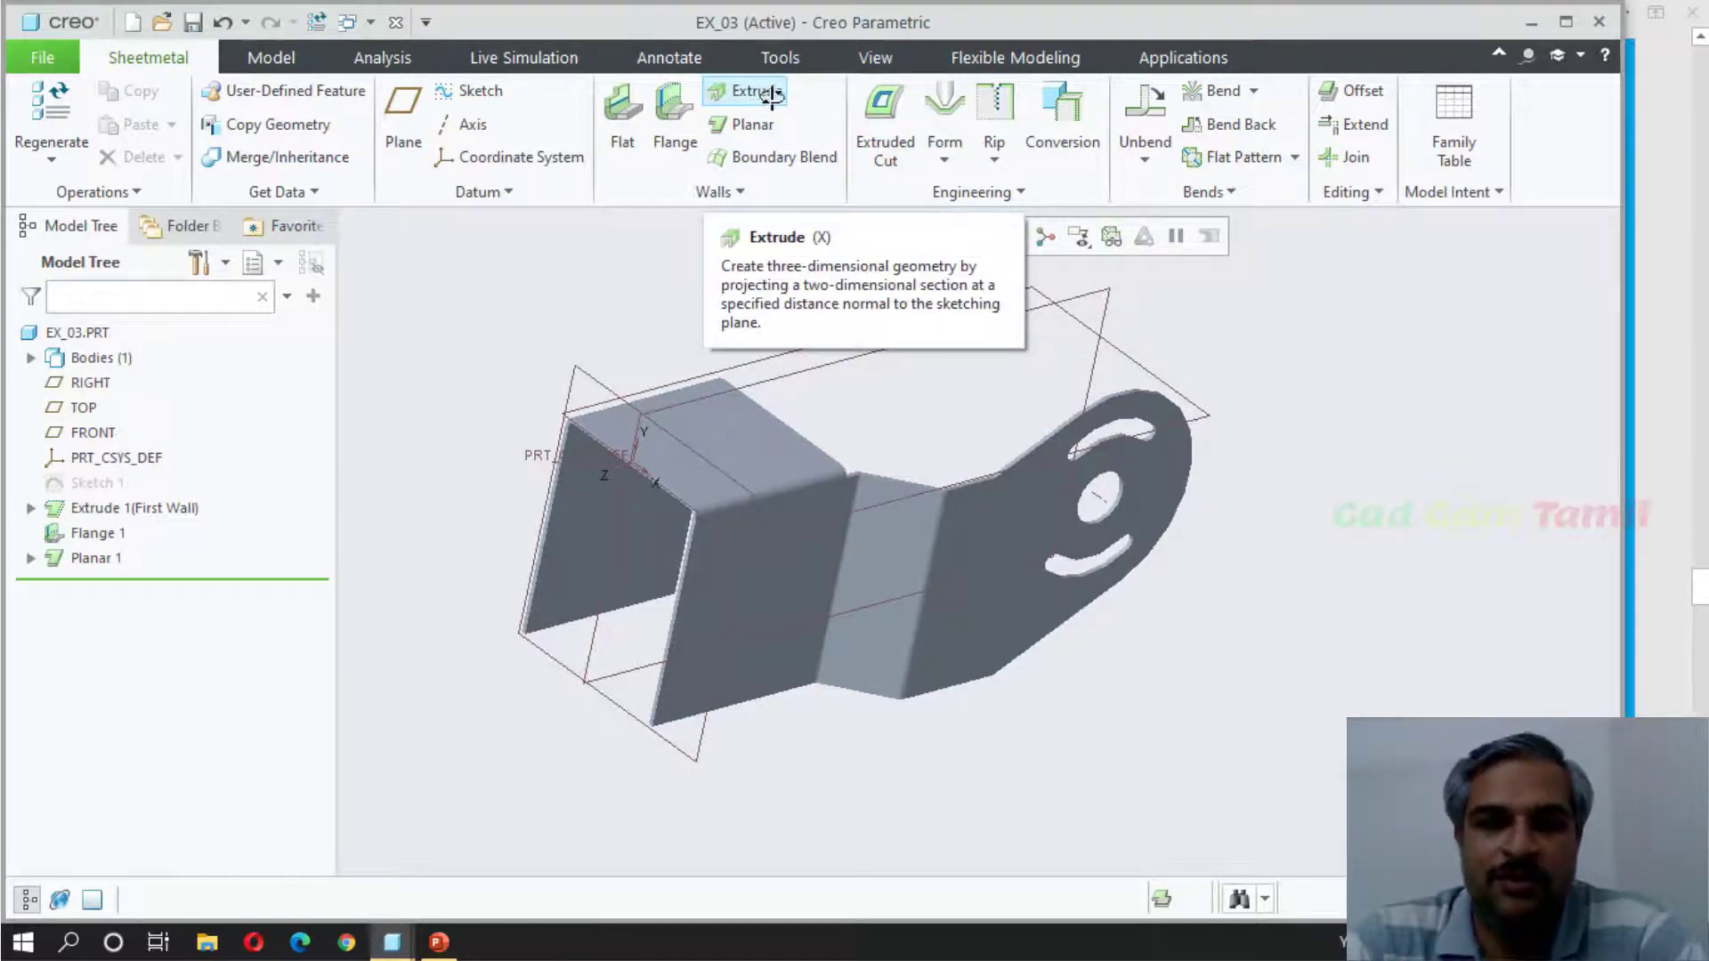
{"action": "left_click", "coordinate": [885, 107]}
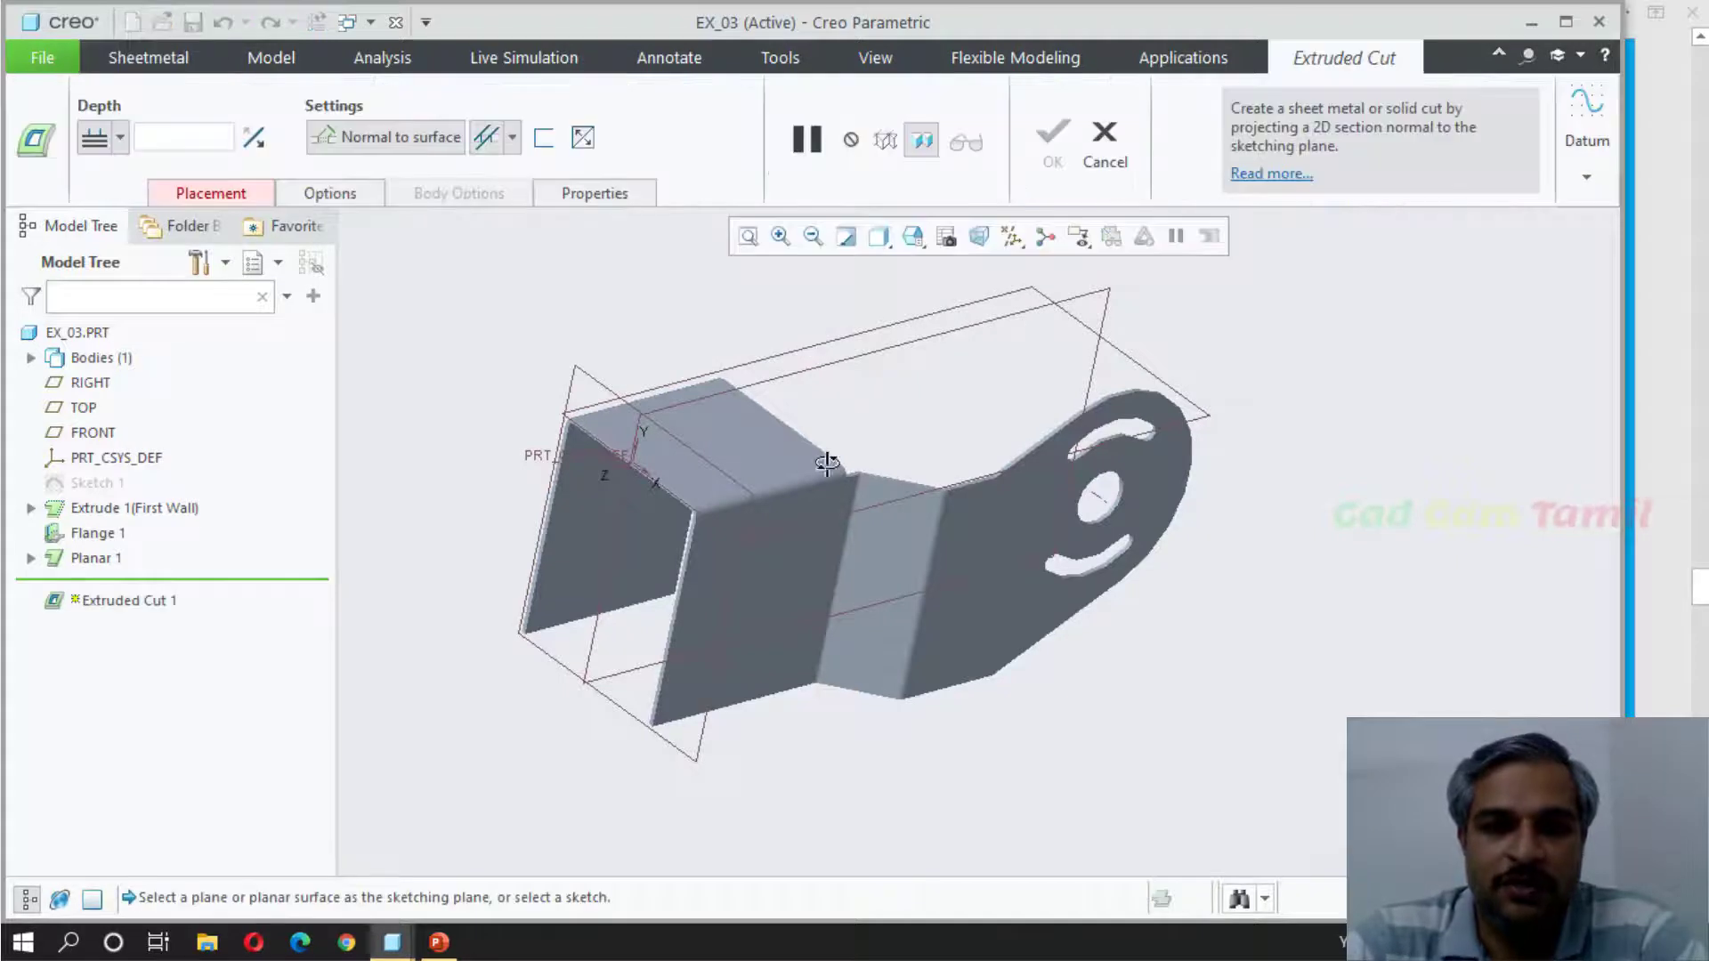
{"action": "left_click", "coordinate": [765, 558]}
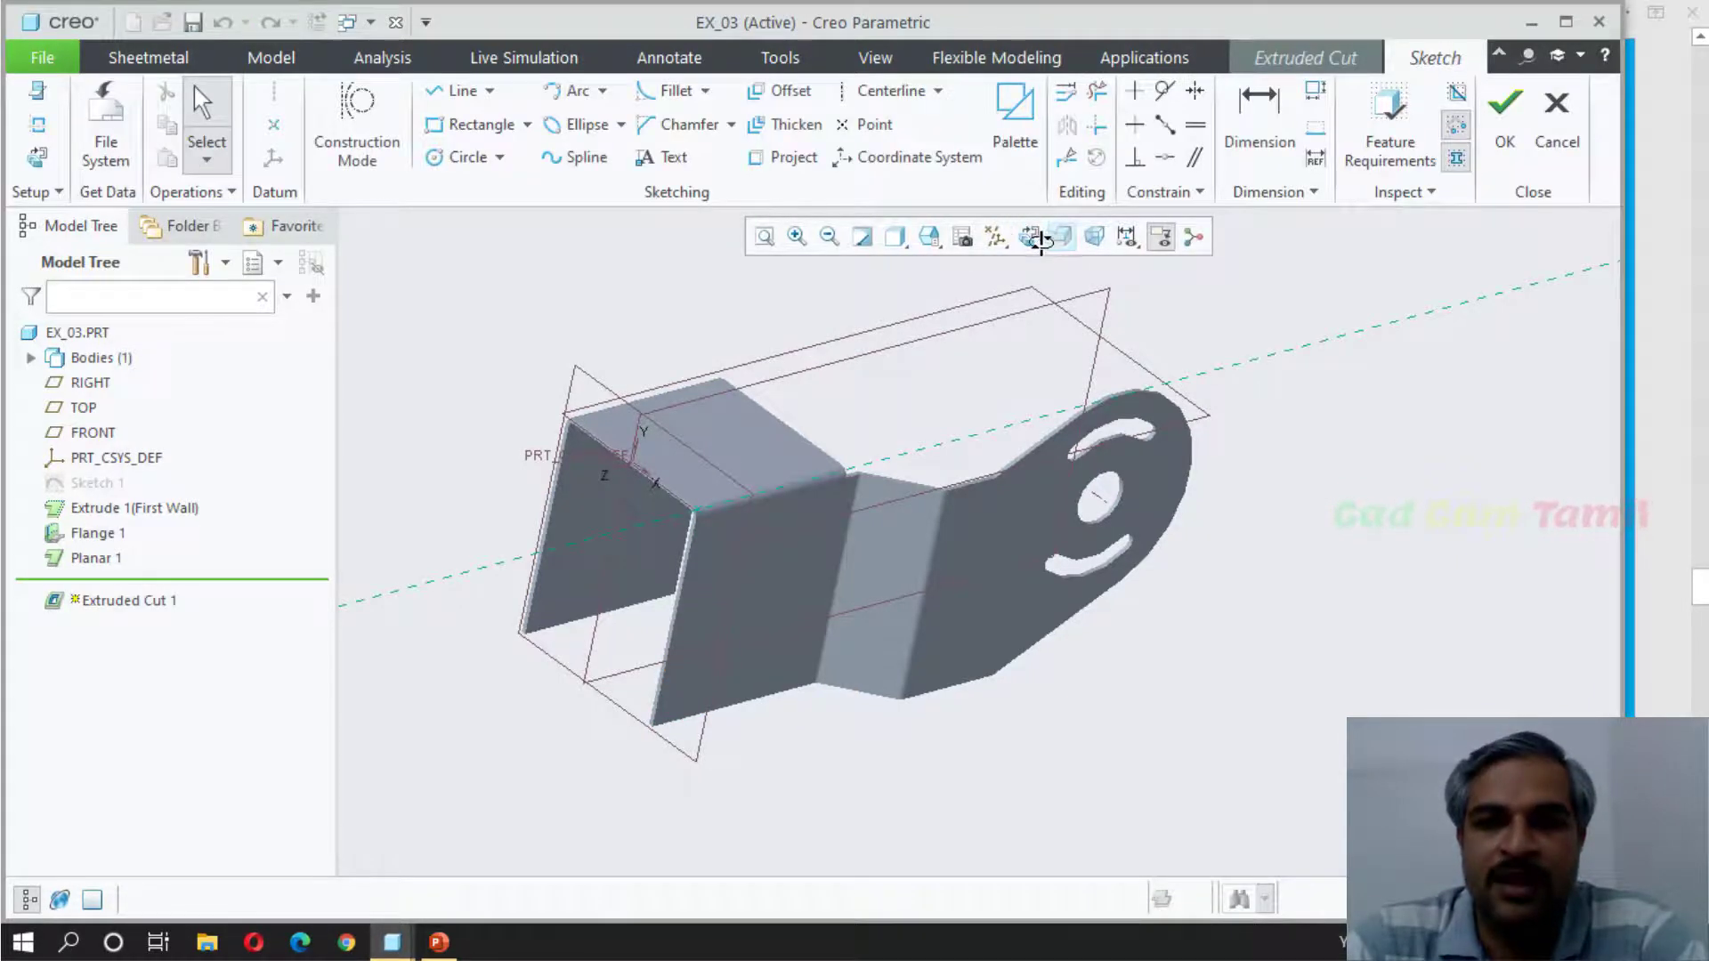
{"action": "left_click", "coordinate": [1047, 239]}
{"action": "left_click", "coordinate": [460, 158]}
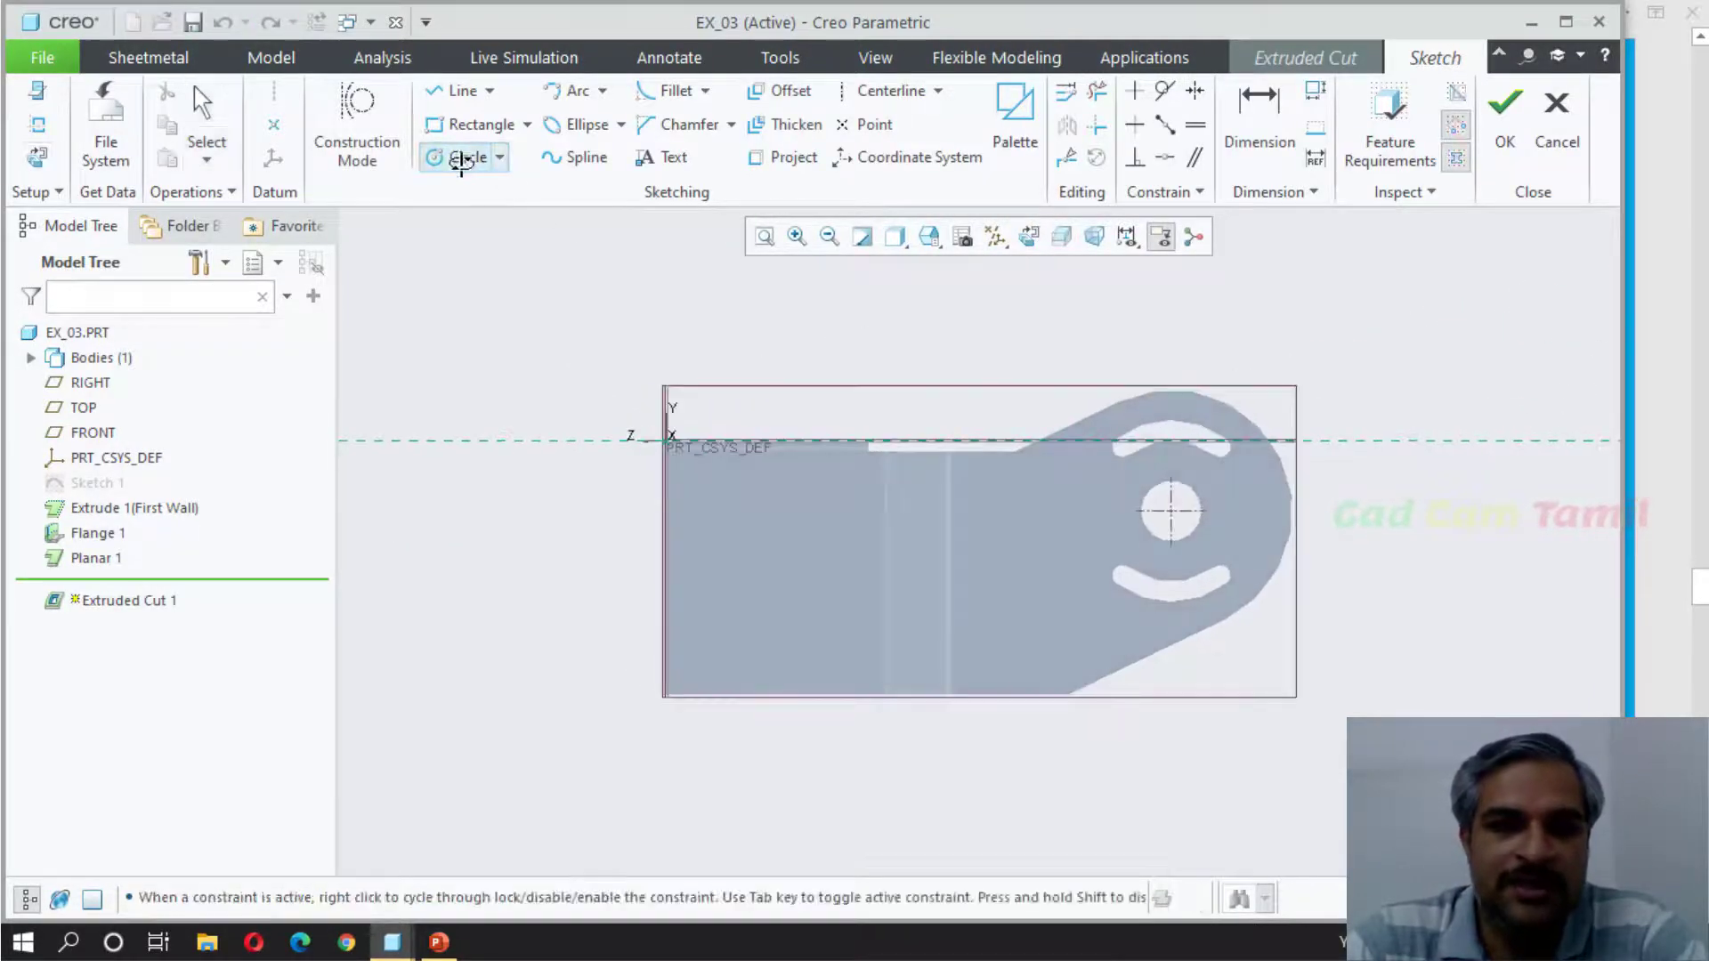
{"action": "left_click", "coordinate": [778, 521]}
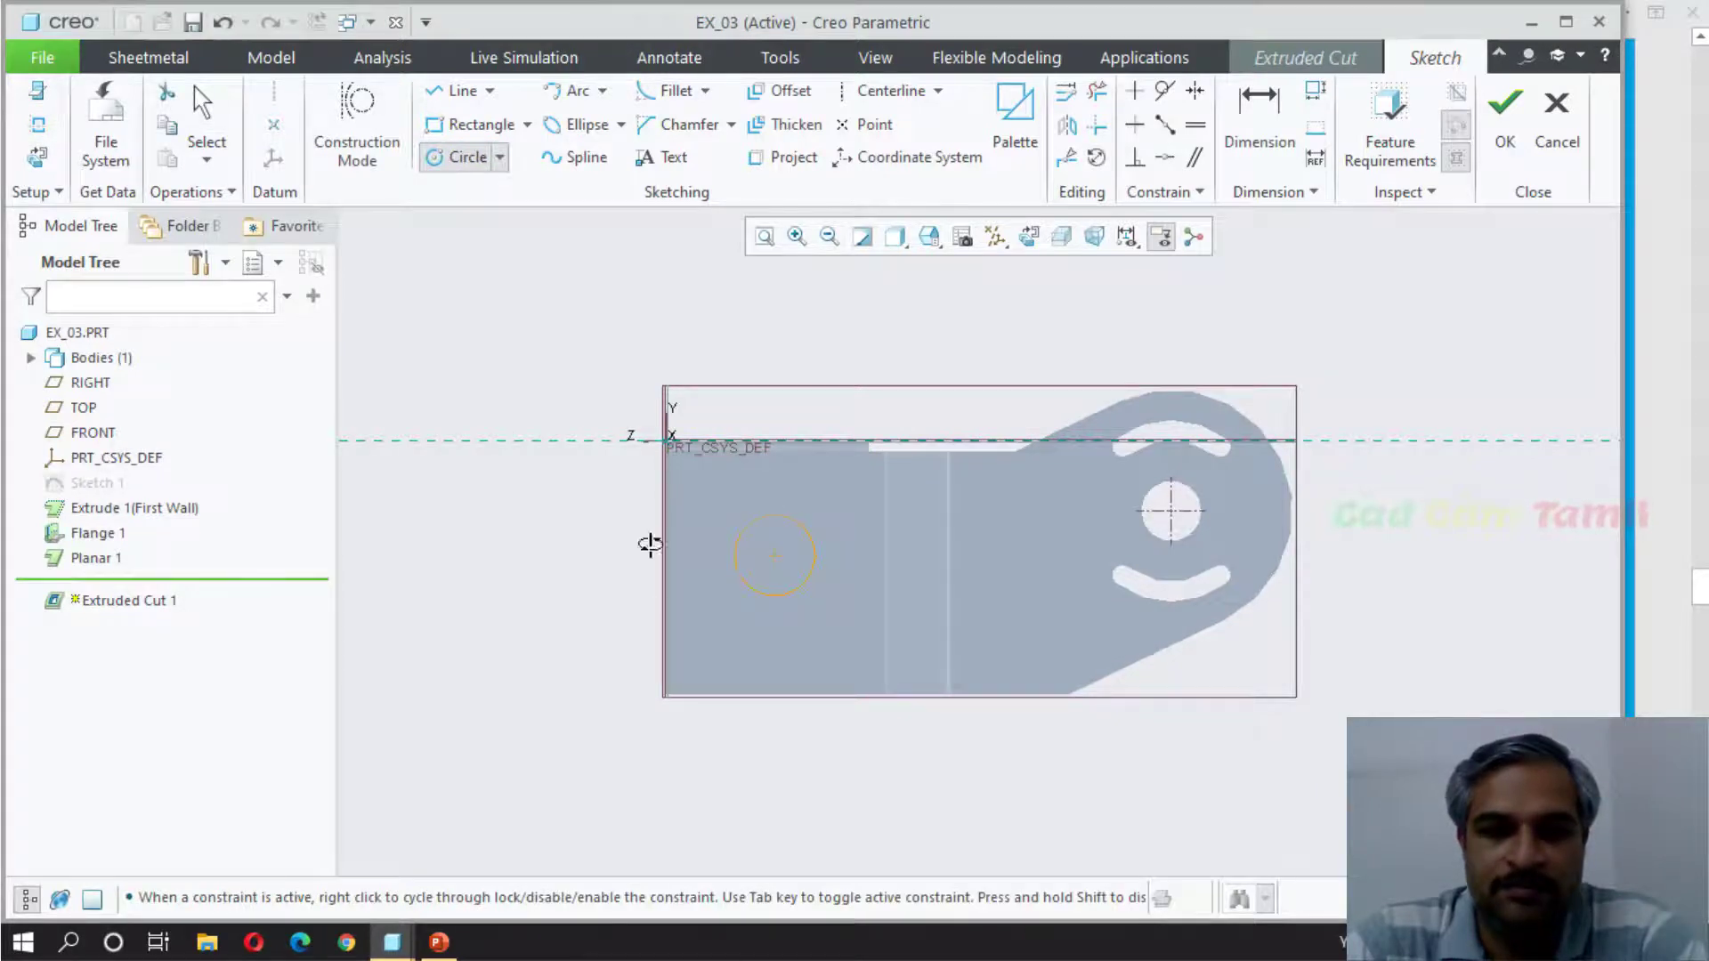
{"action": "middle_click", "coordinate": [581, 519]}
{"action": "left_click", "coordinate": [546, 557]}
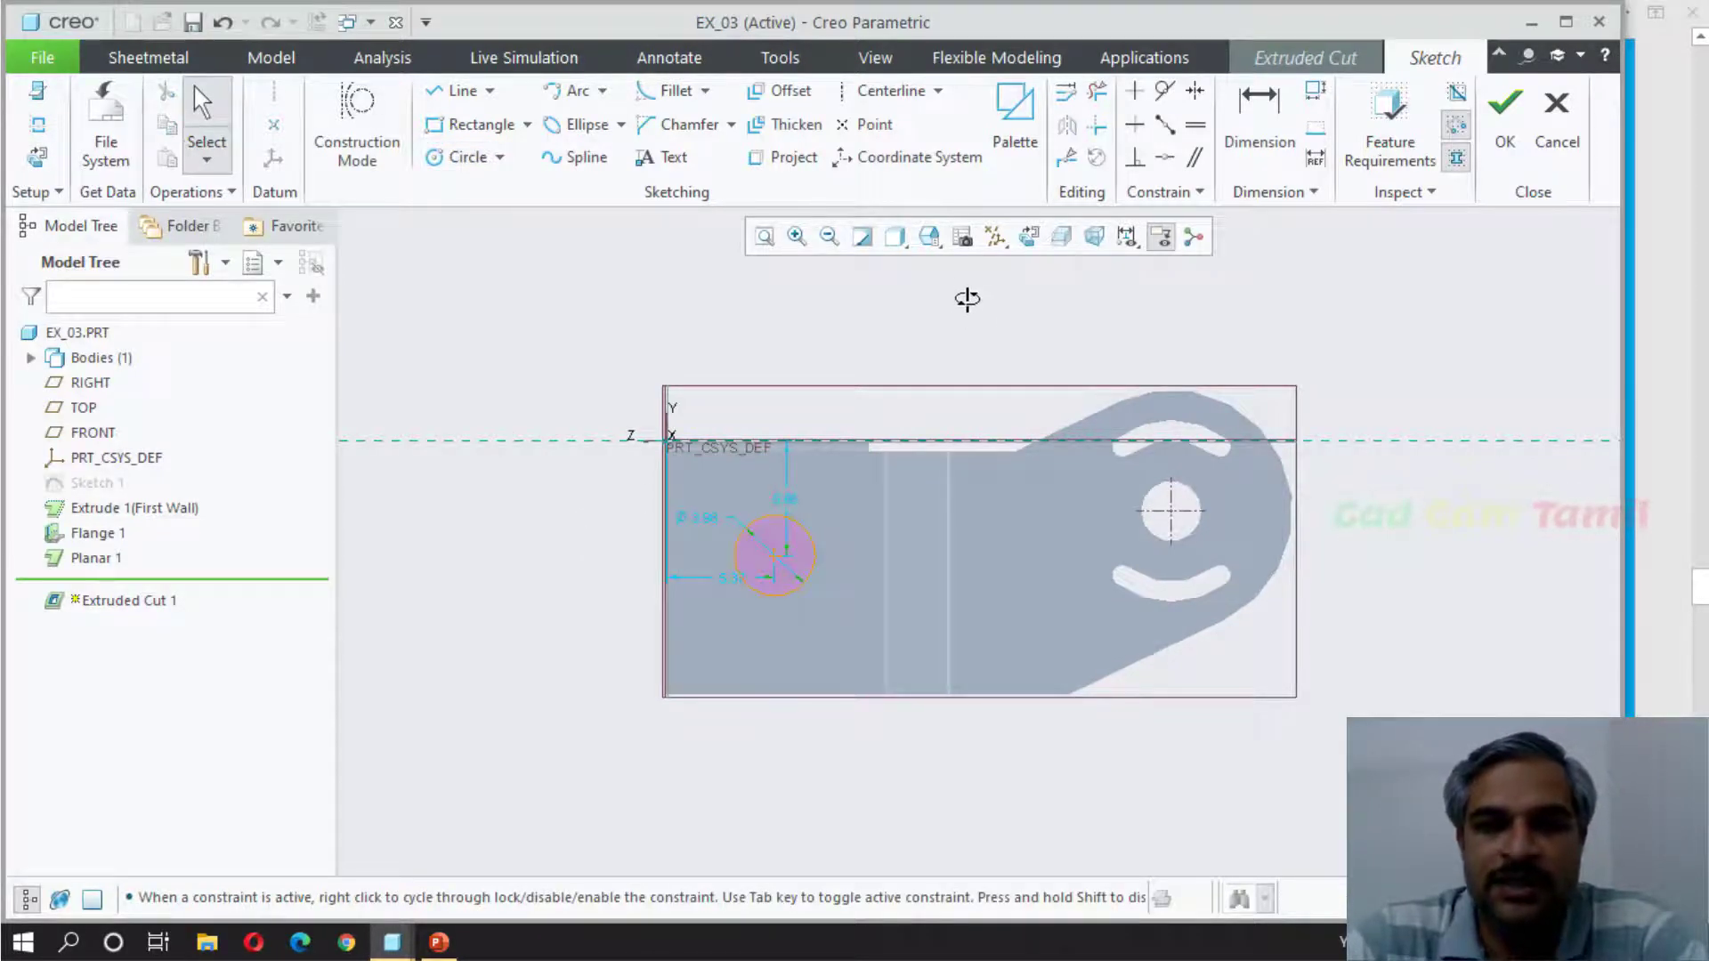
Step: Switch the model's display style to No Hidden
{"action": "left_click", "coordinate": [920, 237]}
{"action": "left_click", "coordinate": [961, 400]}
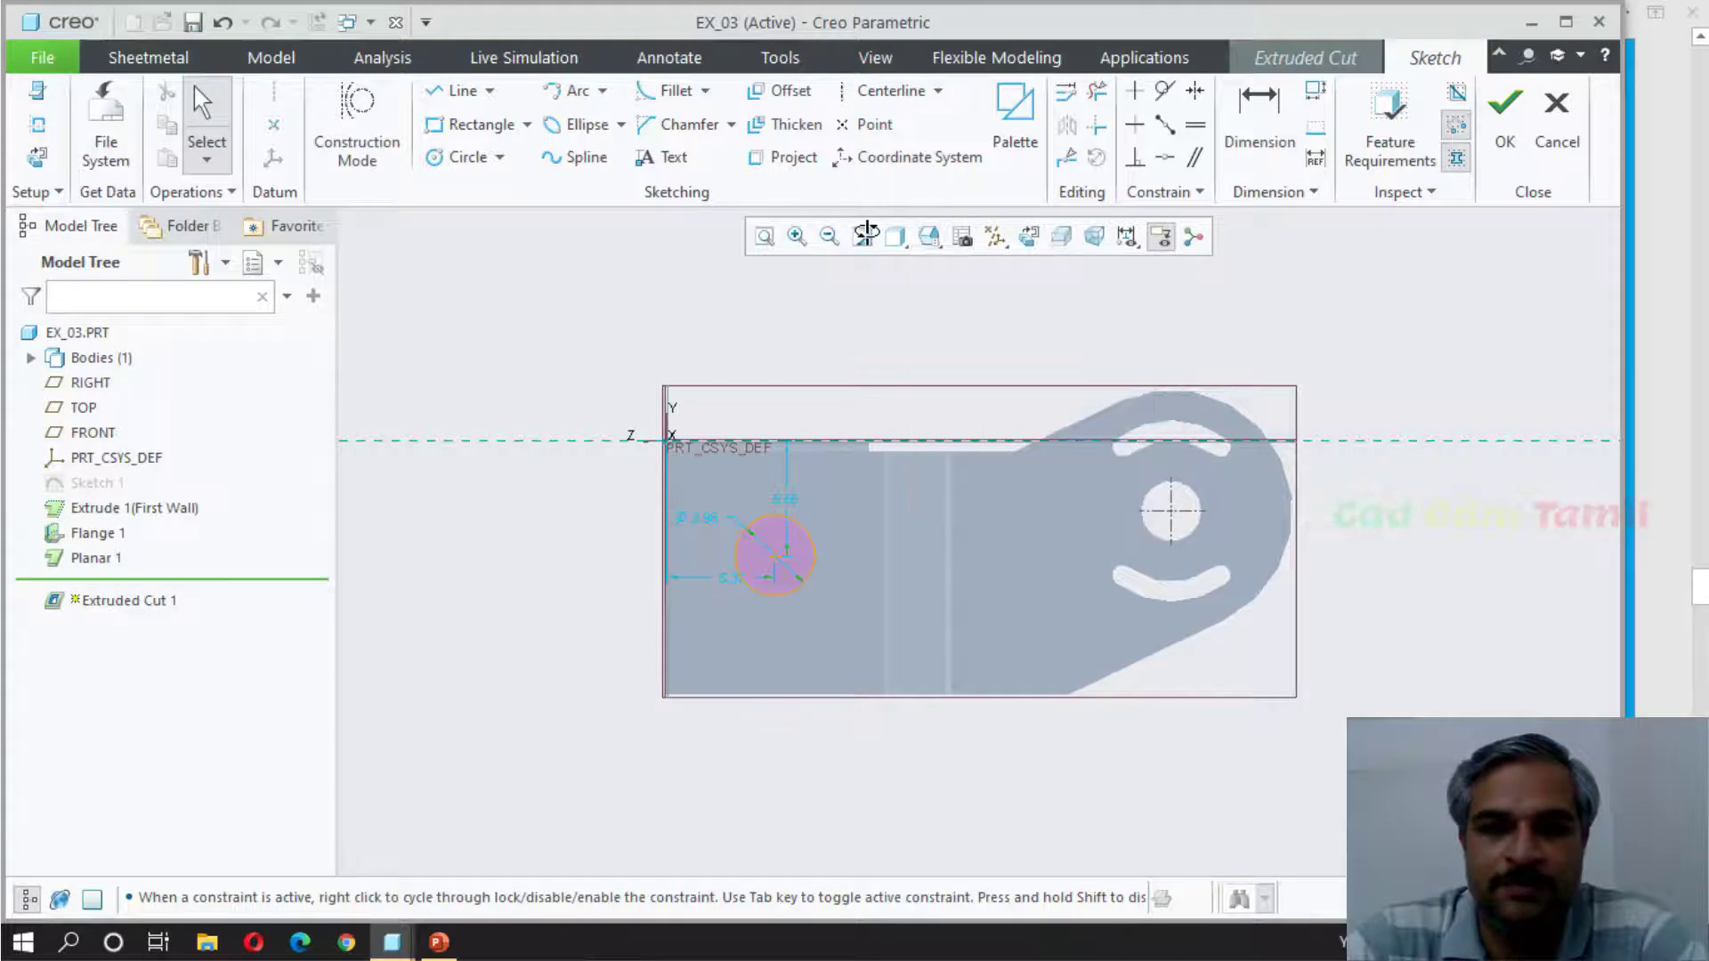
{"action": "left_click", "coordinate": [929, 236]}
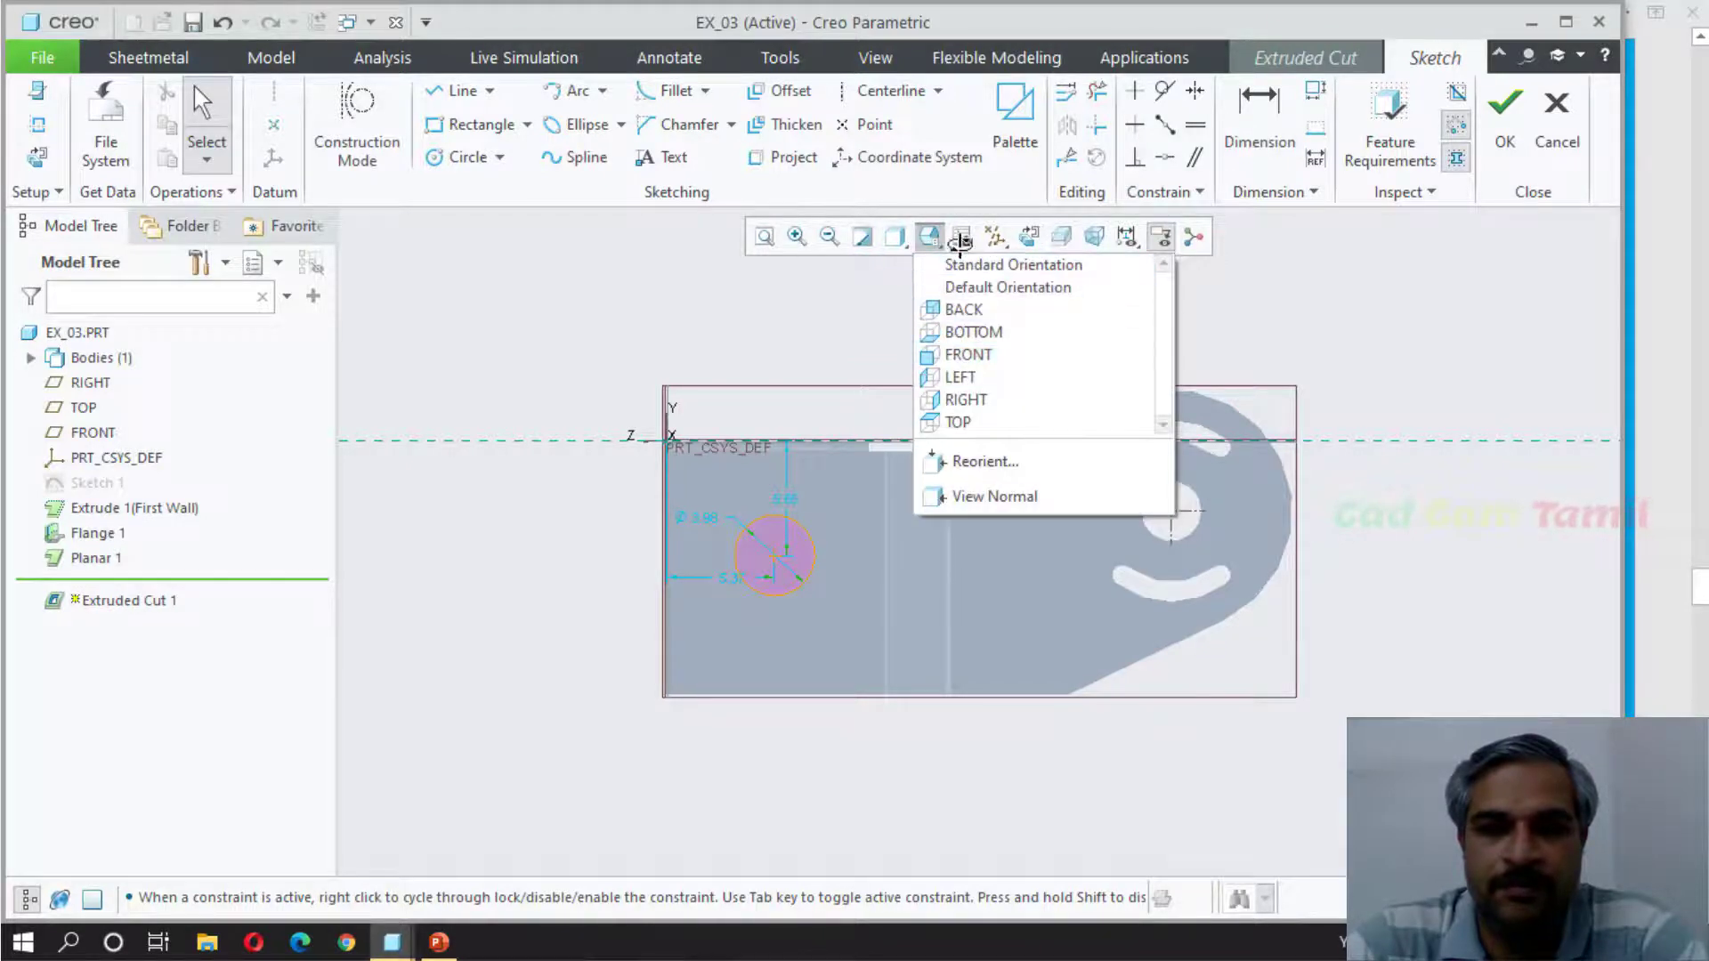
{"action": "left_click", "coordinate": [927, 237]}
{"action": "left_click", "coordinate": [895, 236]}
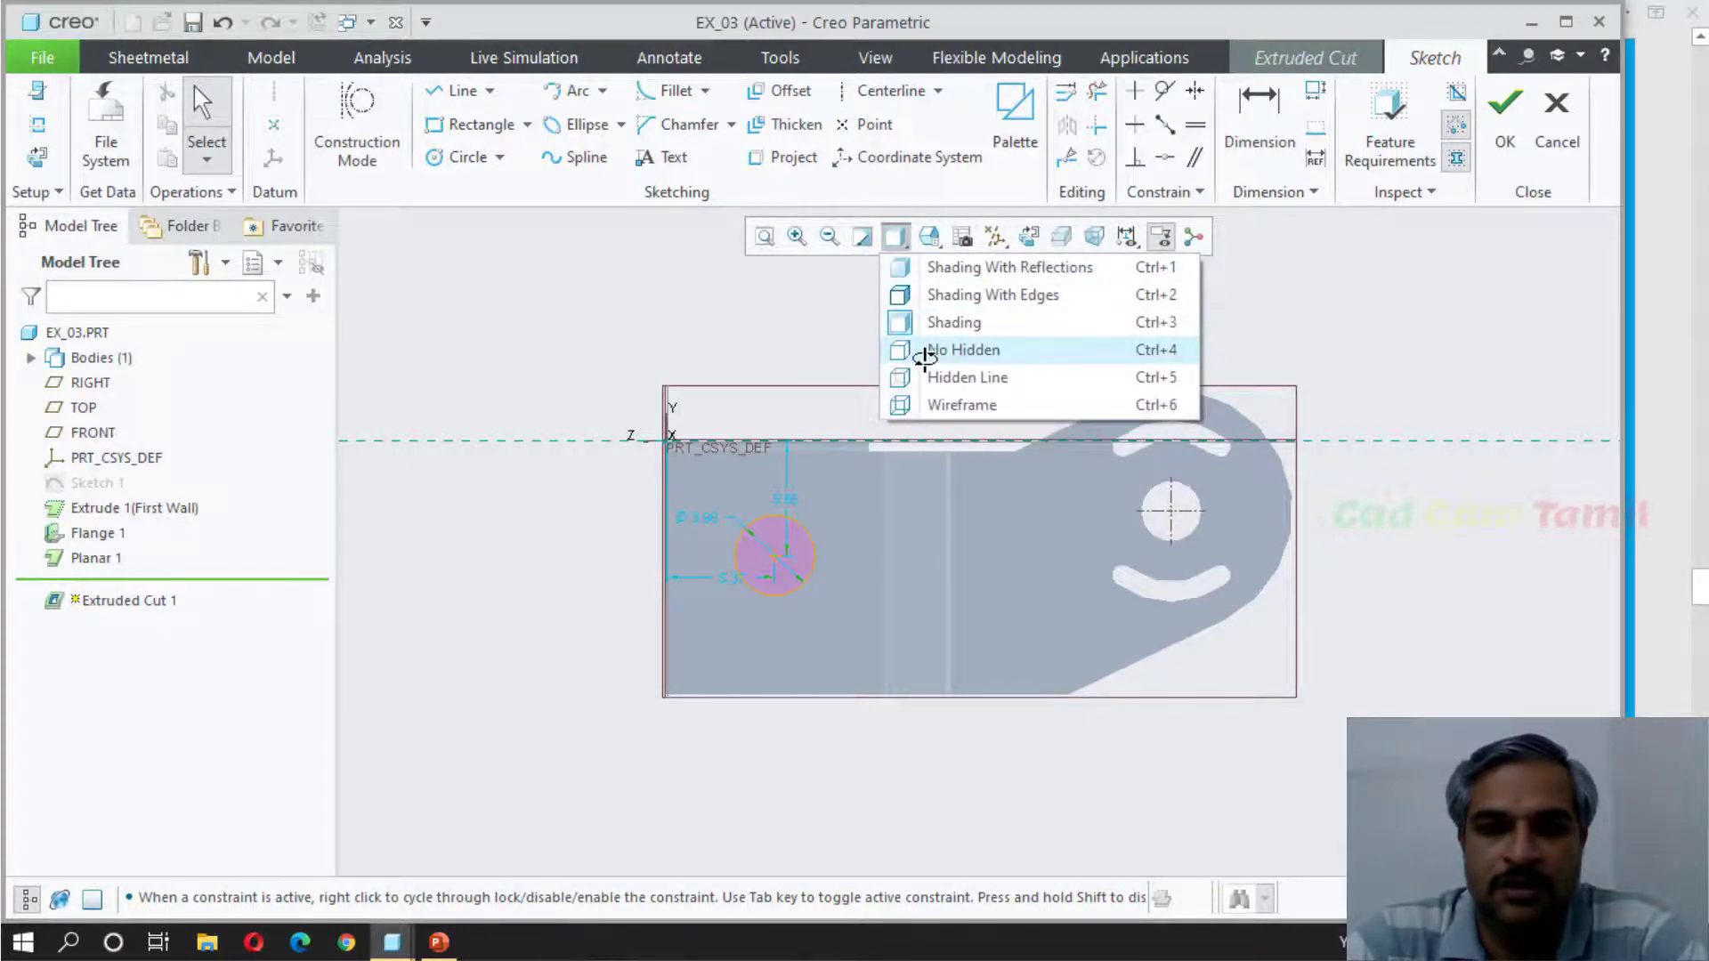
{"action": "left_click", "coordinate": [926, 350]}
{"action": "scroll", "coordinate": [802, 554], "scroll_direction": "down", "scroll_amount": 2}
Step: Position the circle's centre 6 mm below the horizontal reference and 4.75 mm from the wall's open end
{"action": "double_click", "coordinate": [790, 477]}
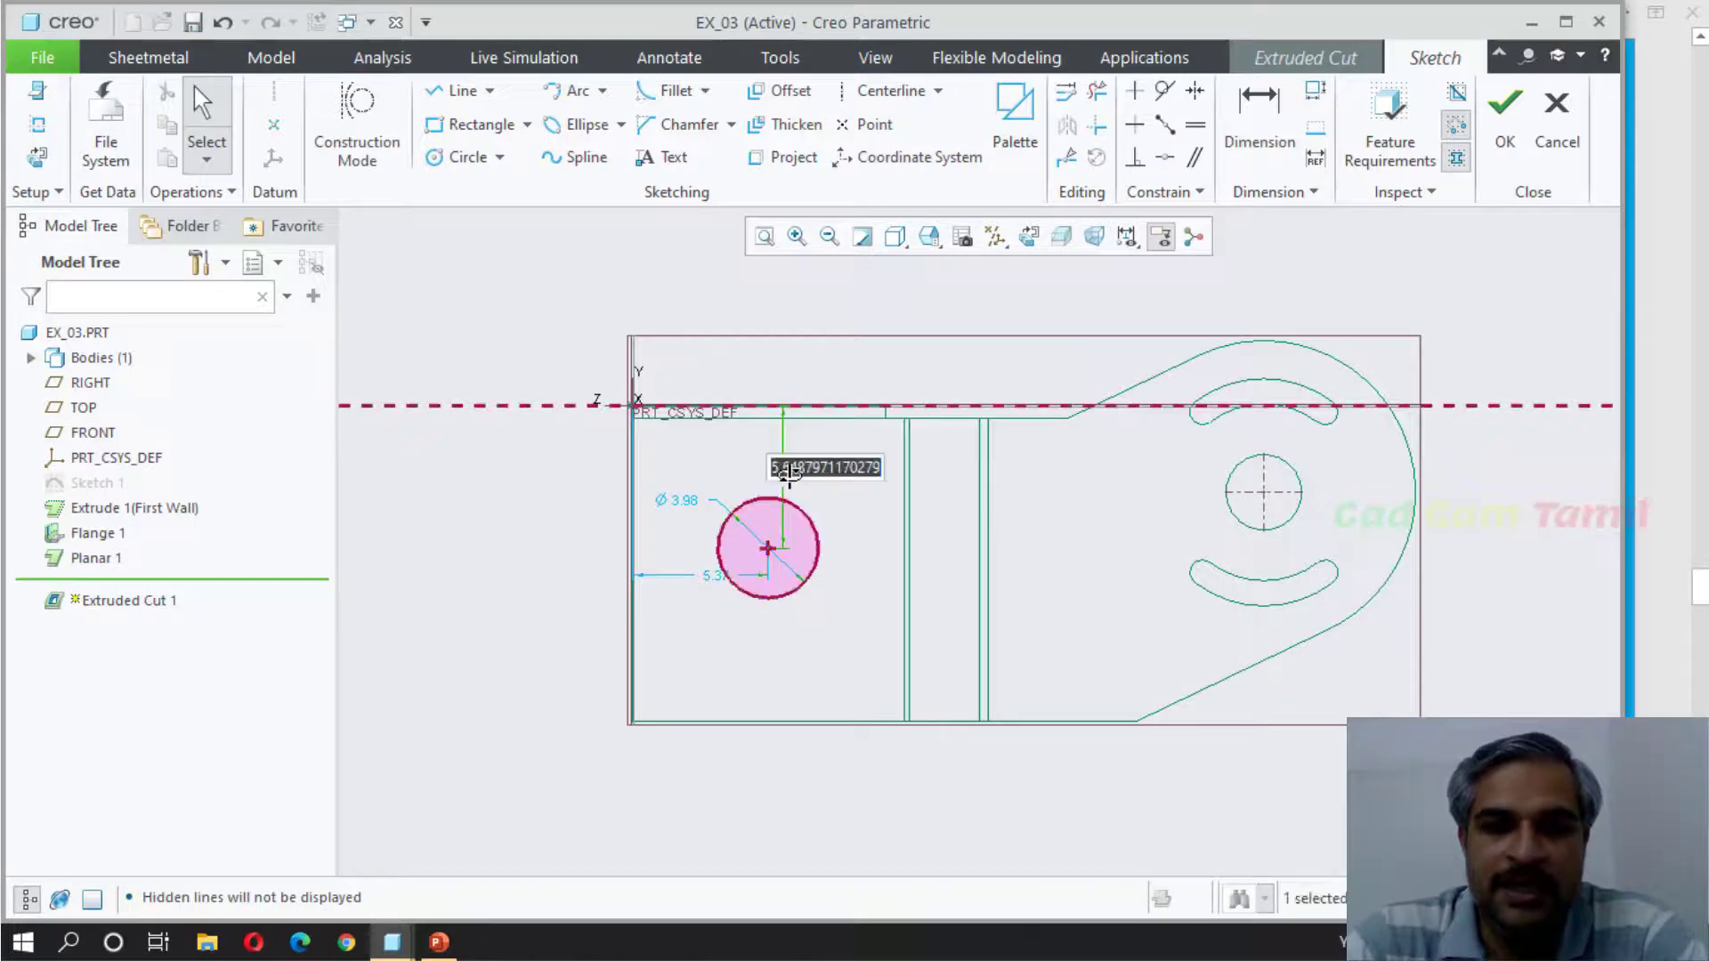
{"action": "type", "text": "6"}
{"action": "key", "text": "Return"}
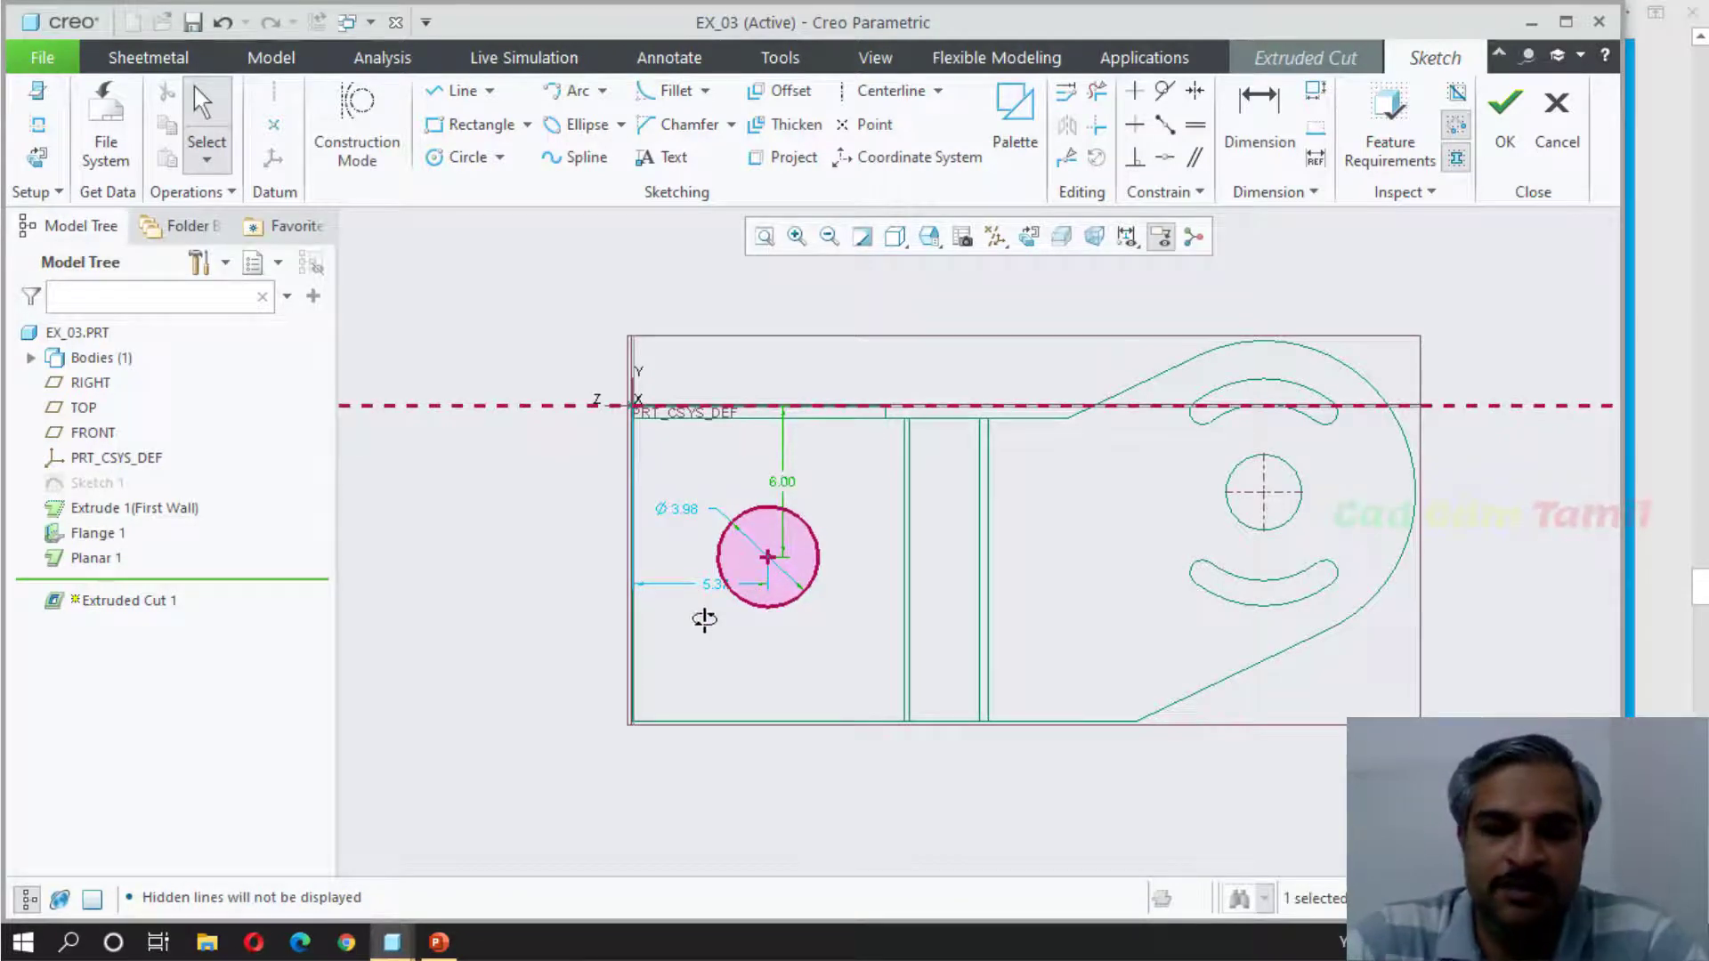
{"action": "double_click", "coordinate": [710, 581]}
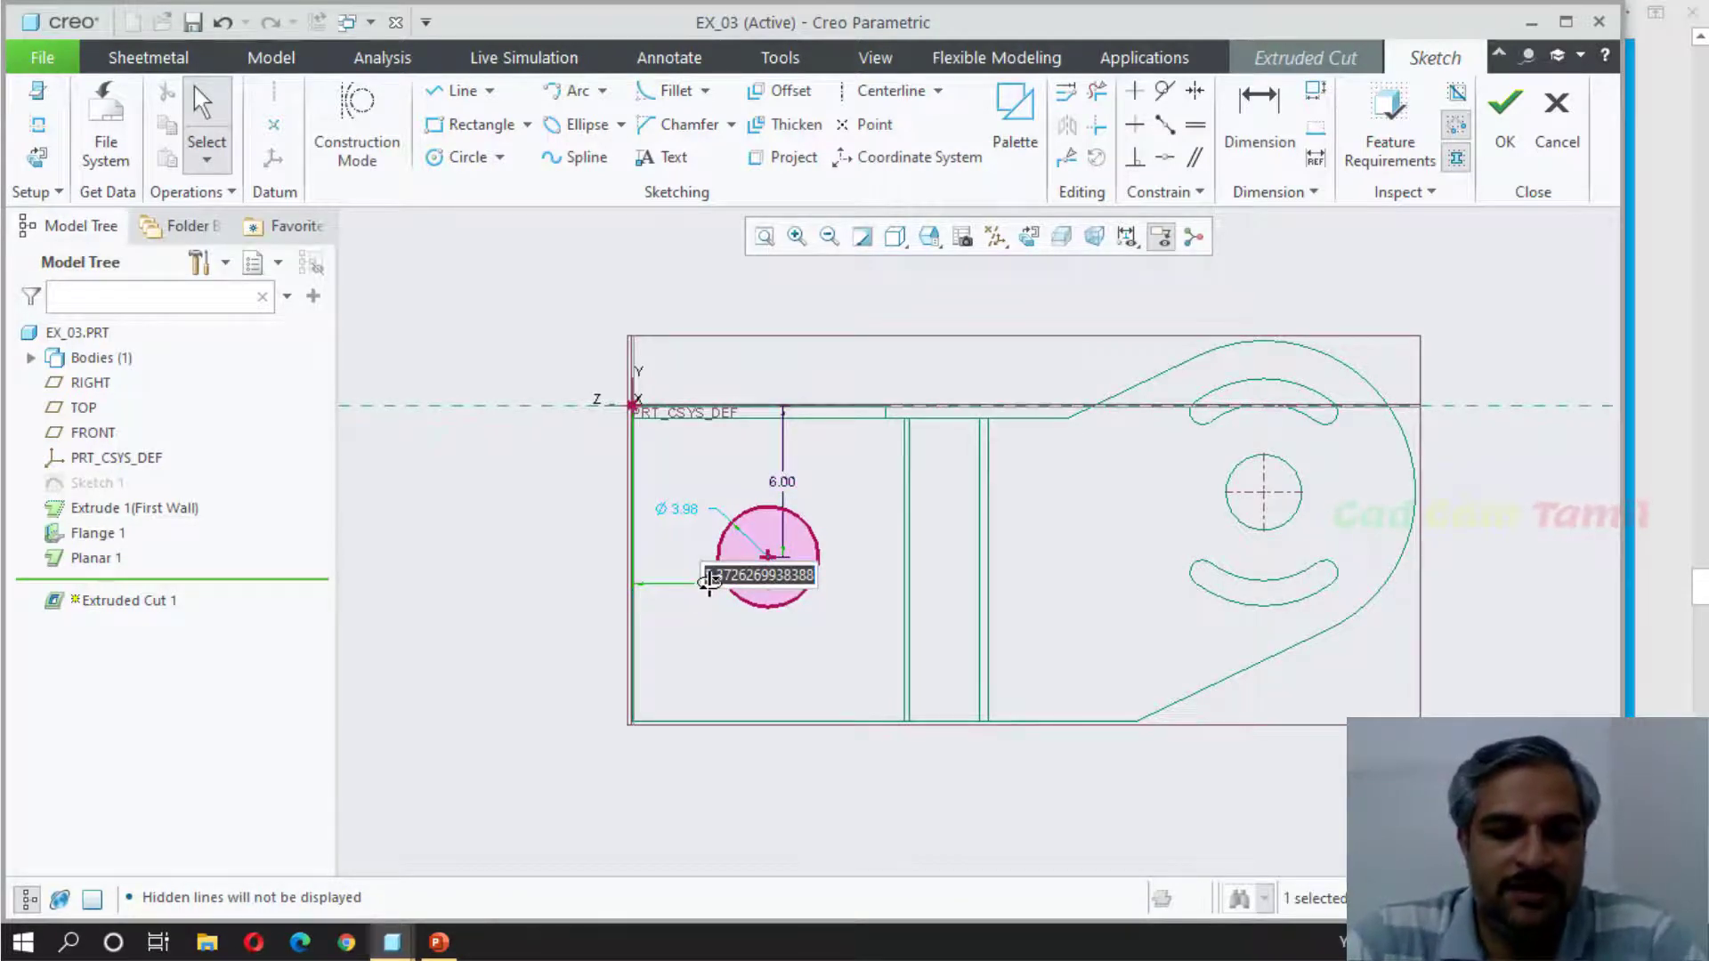
{"action": "key", "text": "BackSpace"}
{"action": "type", "text": "4.75"}
{"action": "key", "text": "Return"}
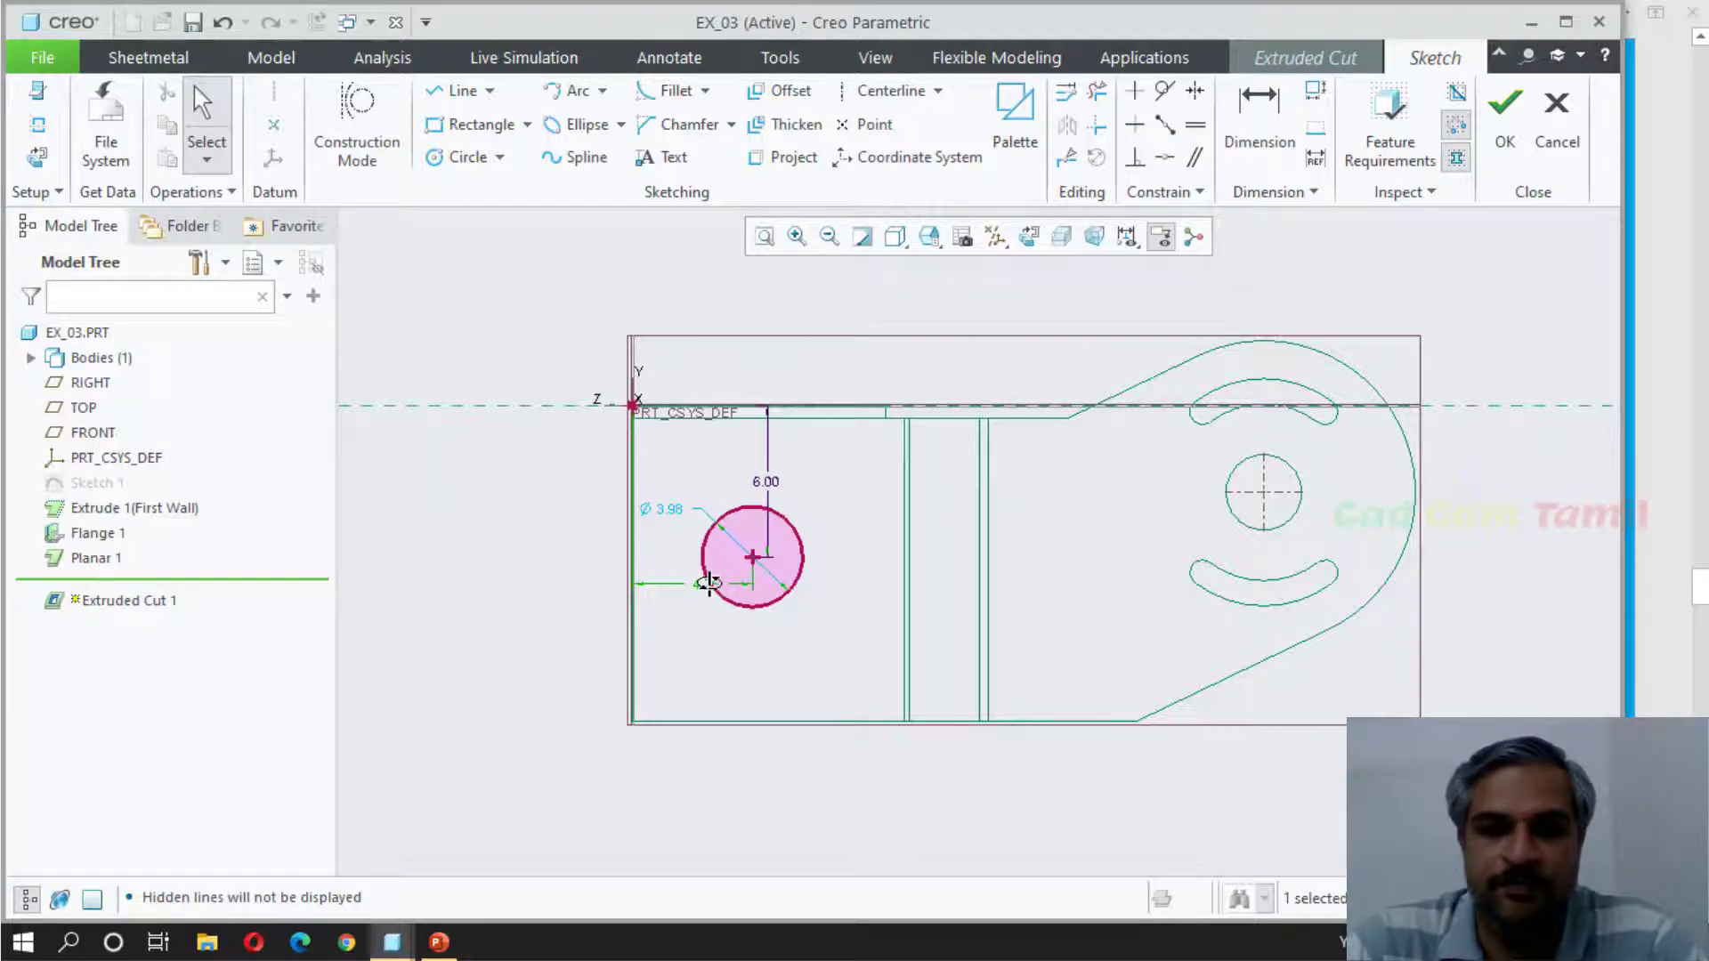
Step: Set the circle's diameter to 2 mm and complete the cut's sketch
{"action": "double_click", "coordinate": [674, 508]}
{"action": "type", "text": "2"}
{"action": "key", "text": "Return"}
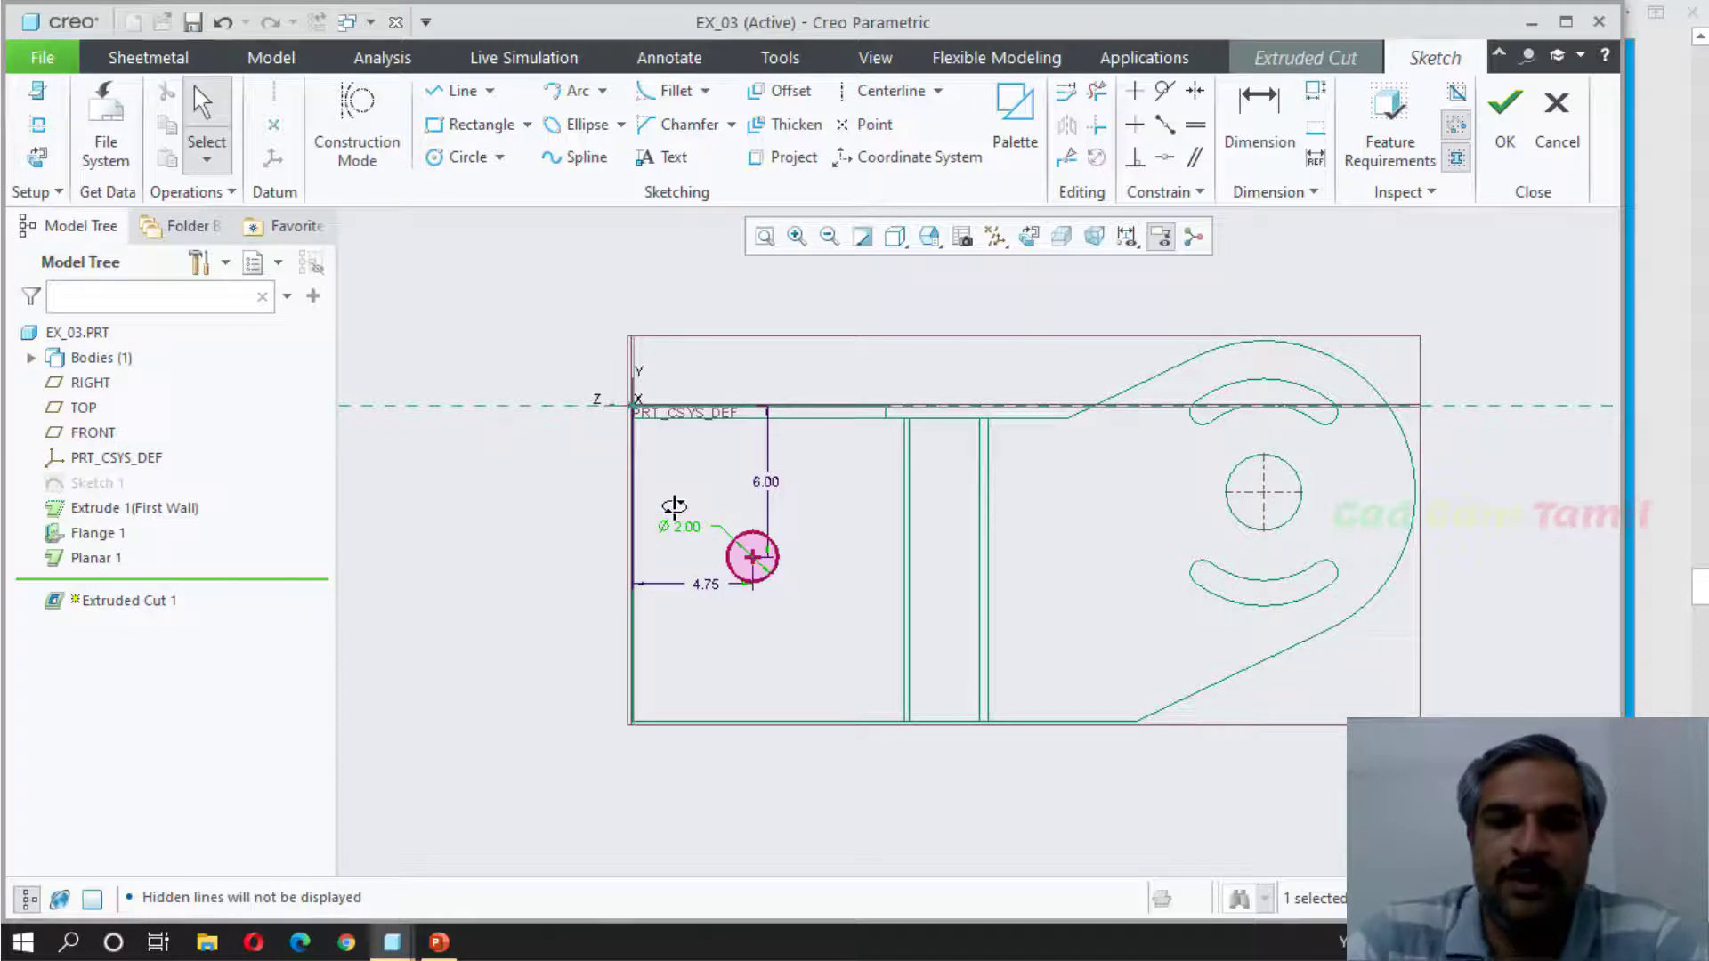
{"action": "left_click", "coordinate": [1505, 120]}
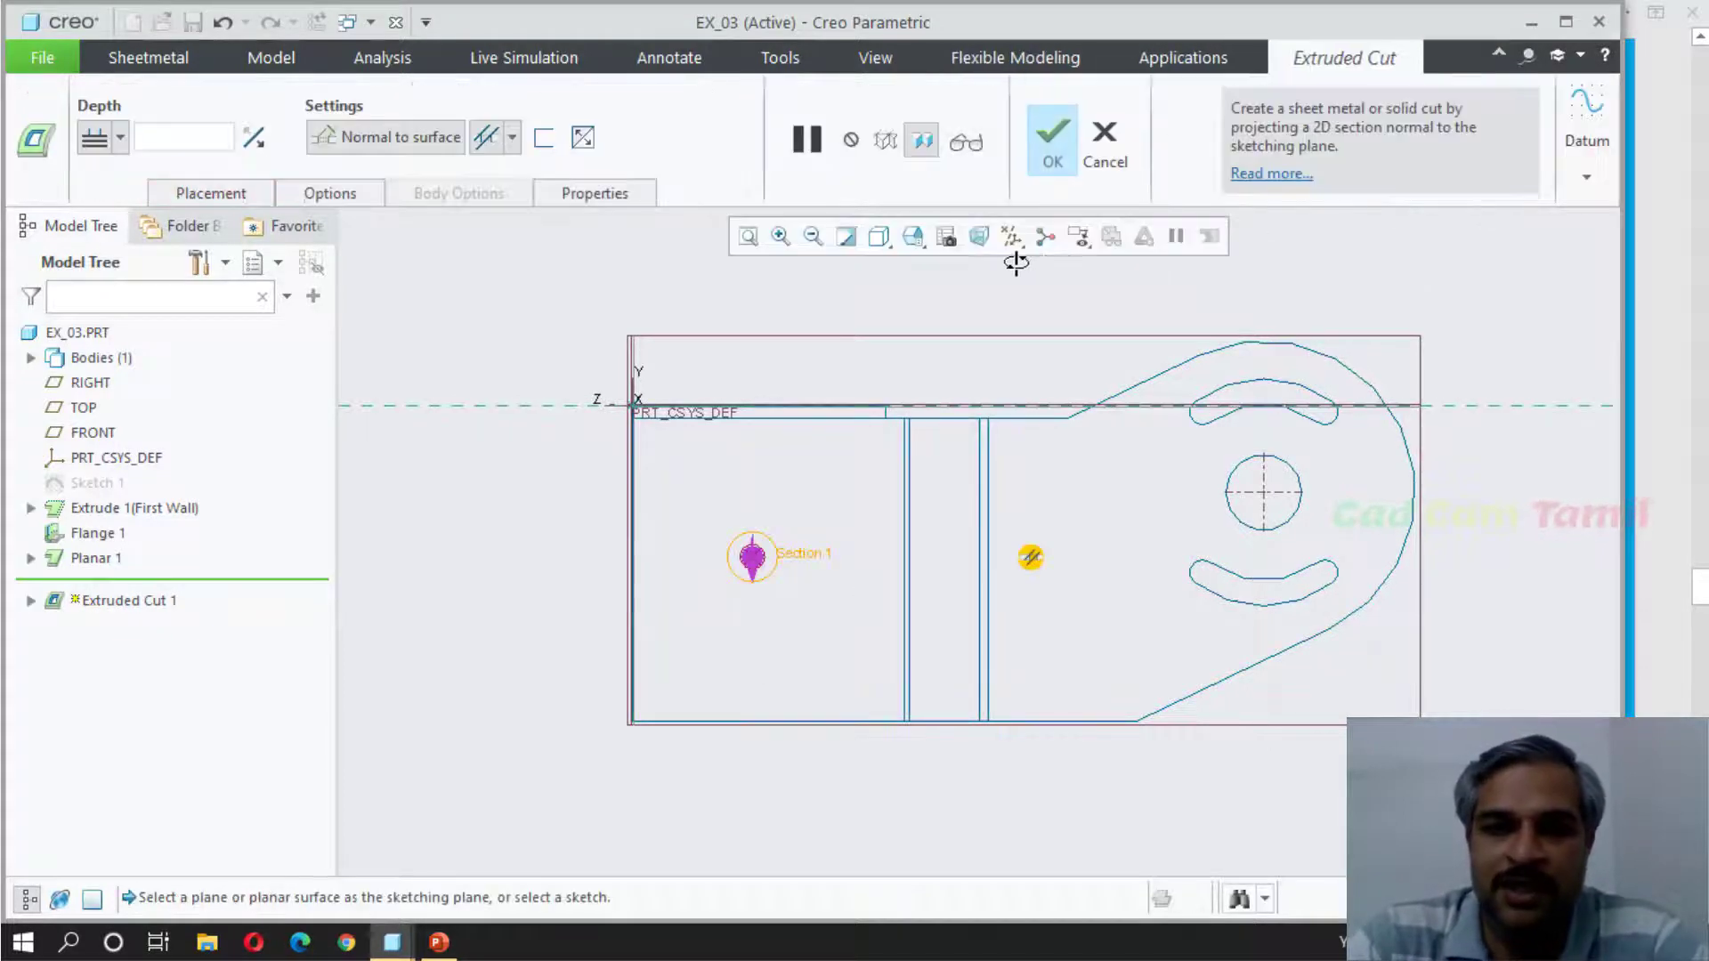
Step: Return the model's display style to Shading and show it in the default orientation
{"action": "left_click", "coordinate": [880, 236]}
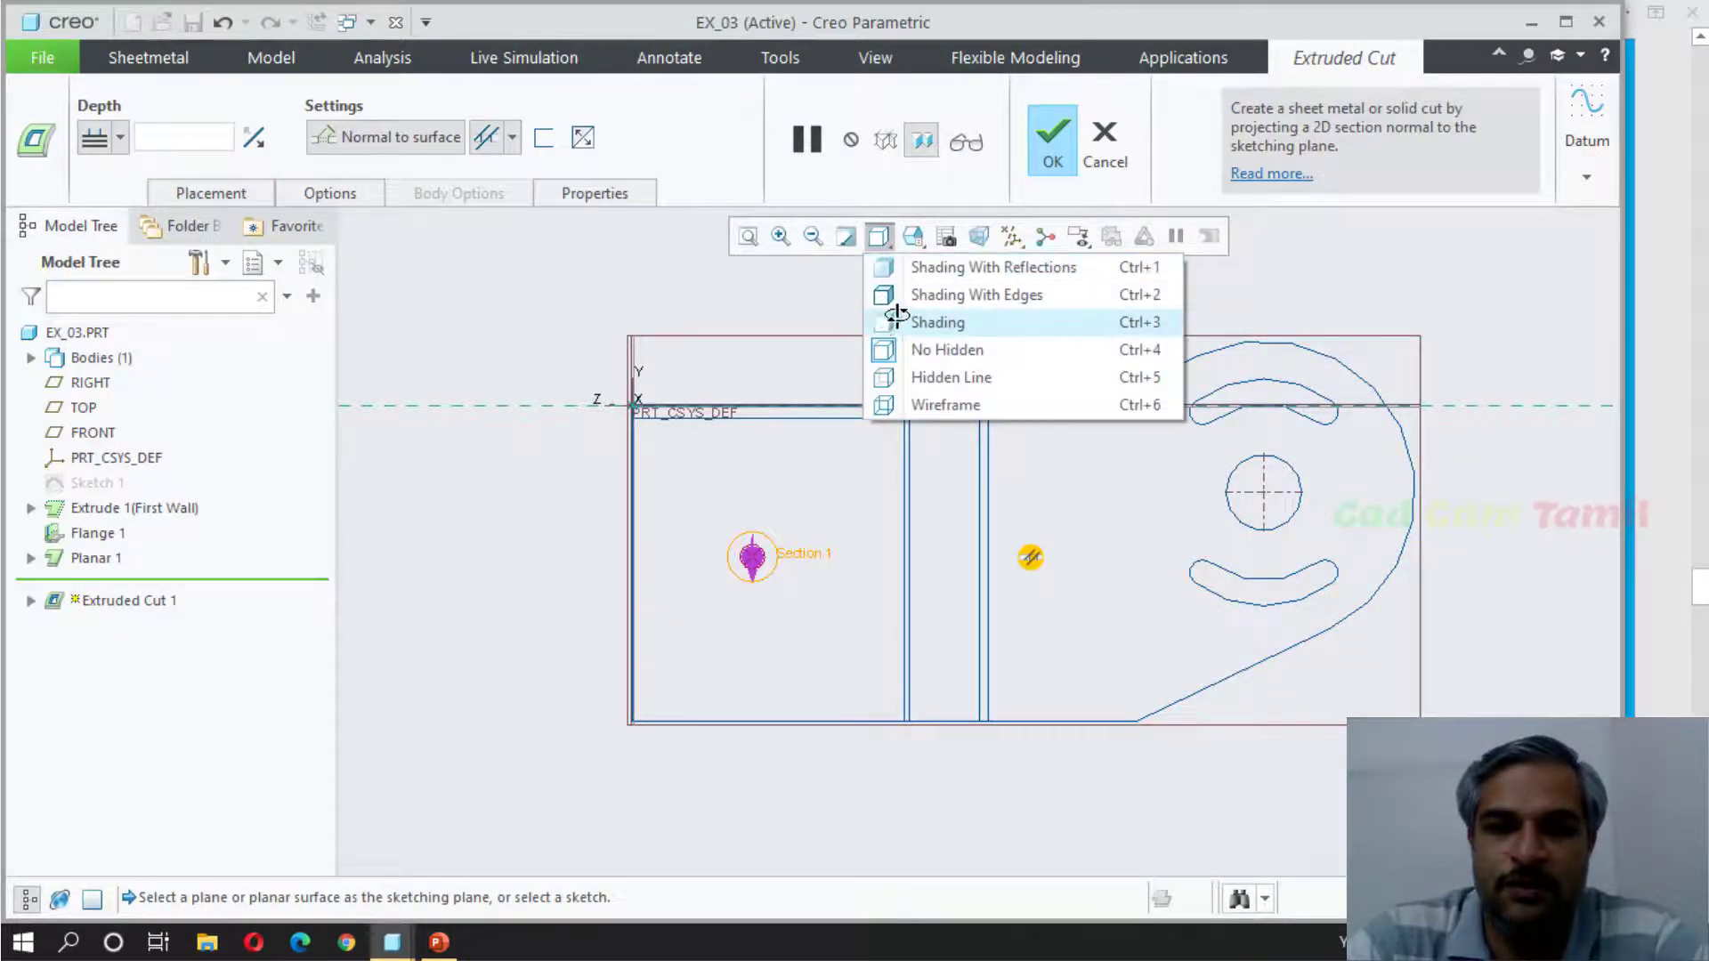
{"action": "left_click", "coordinate": [926, 324]}
{"action": "key", "text": "ctrl+d"}
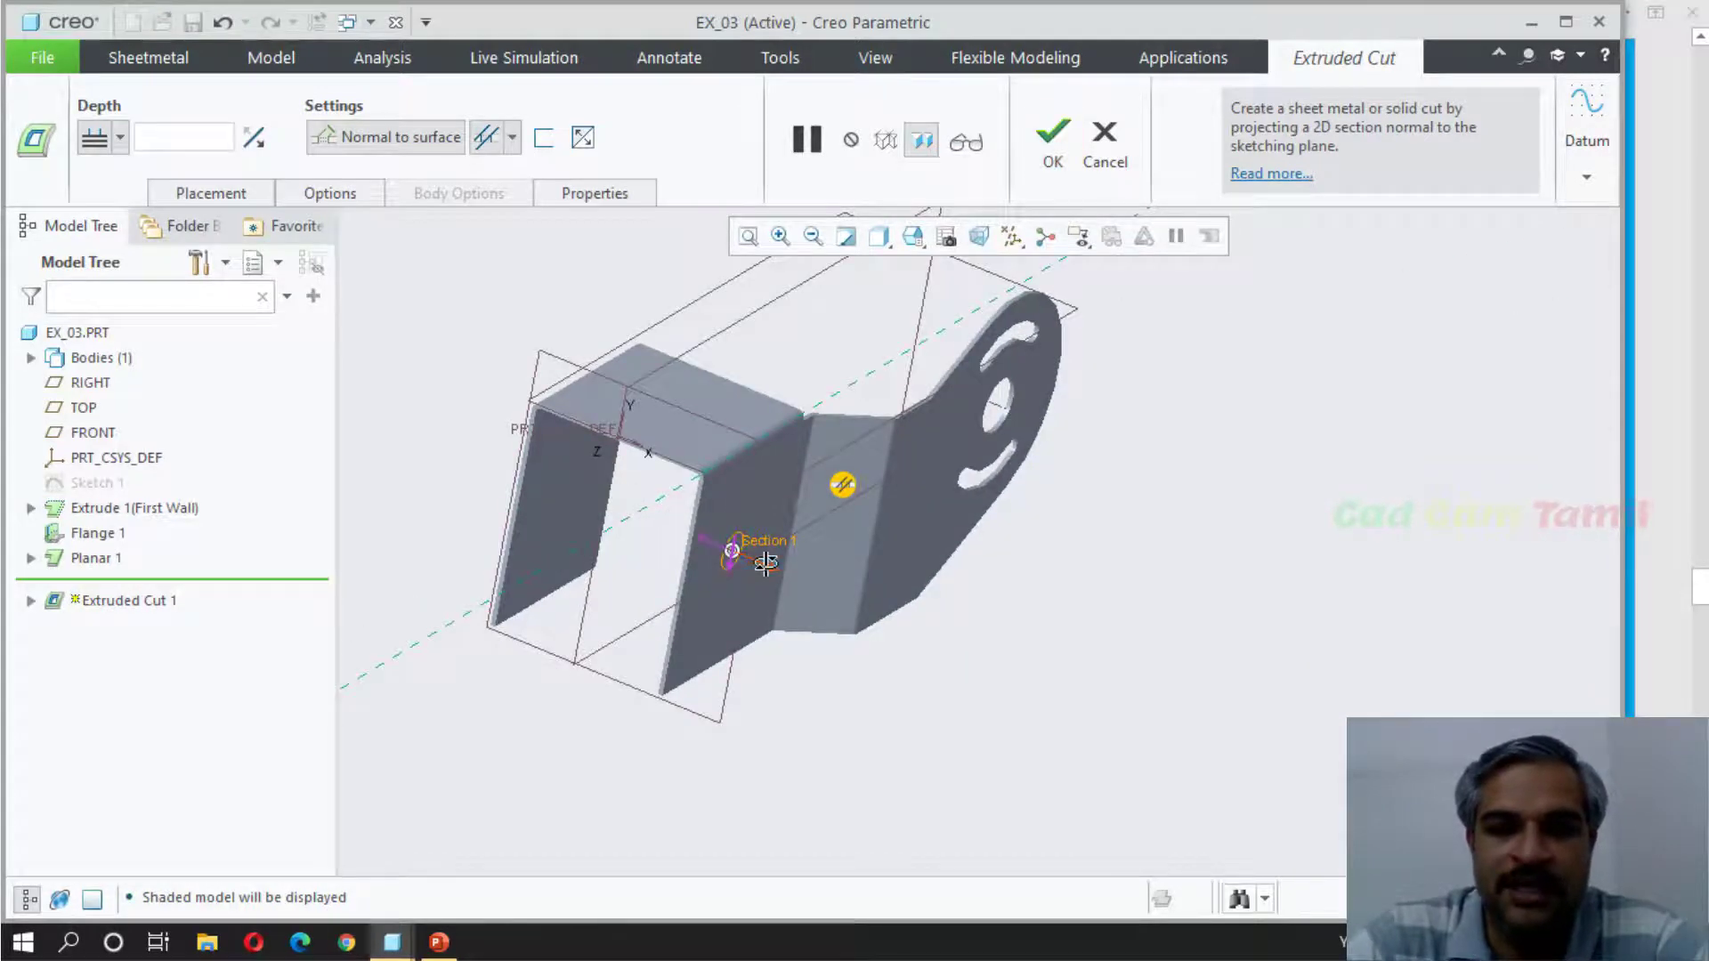
{"action": "middle_click_drag", "start_coordinate": [943, 591], "coordinate": [867, 572]}
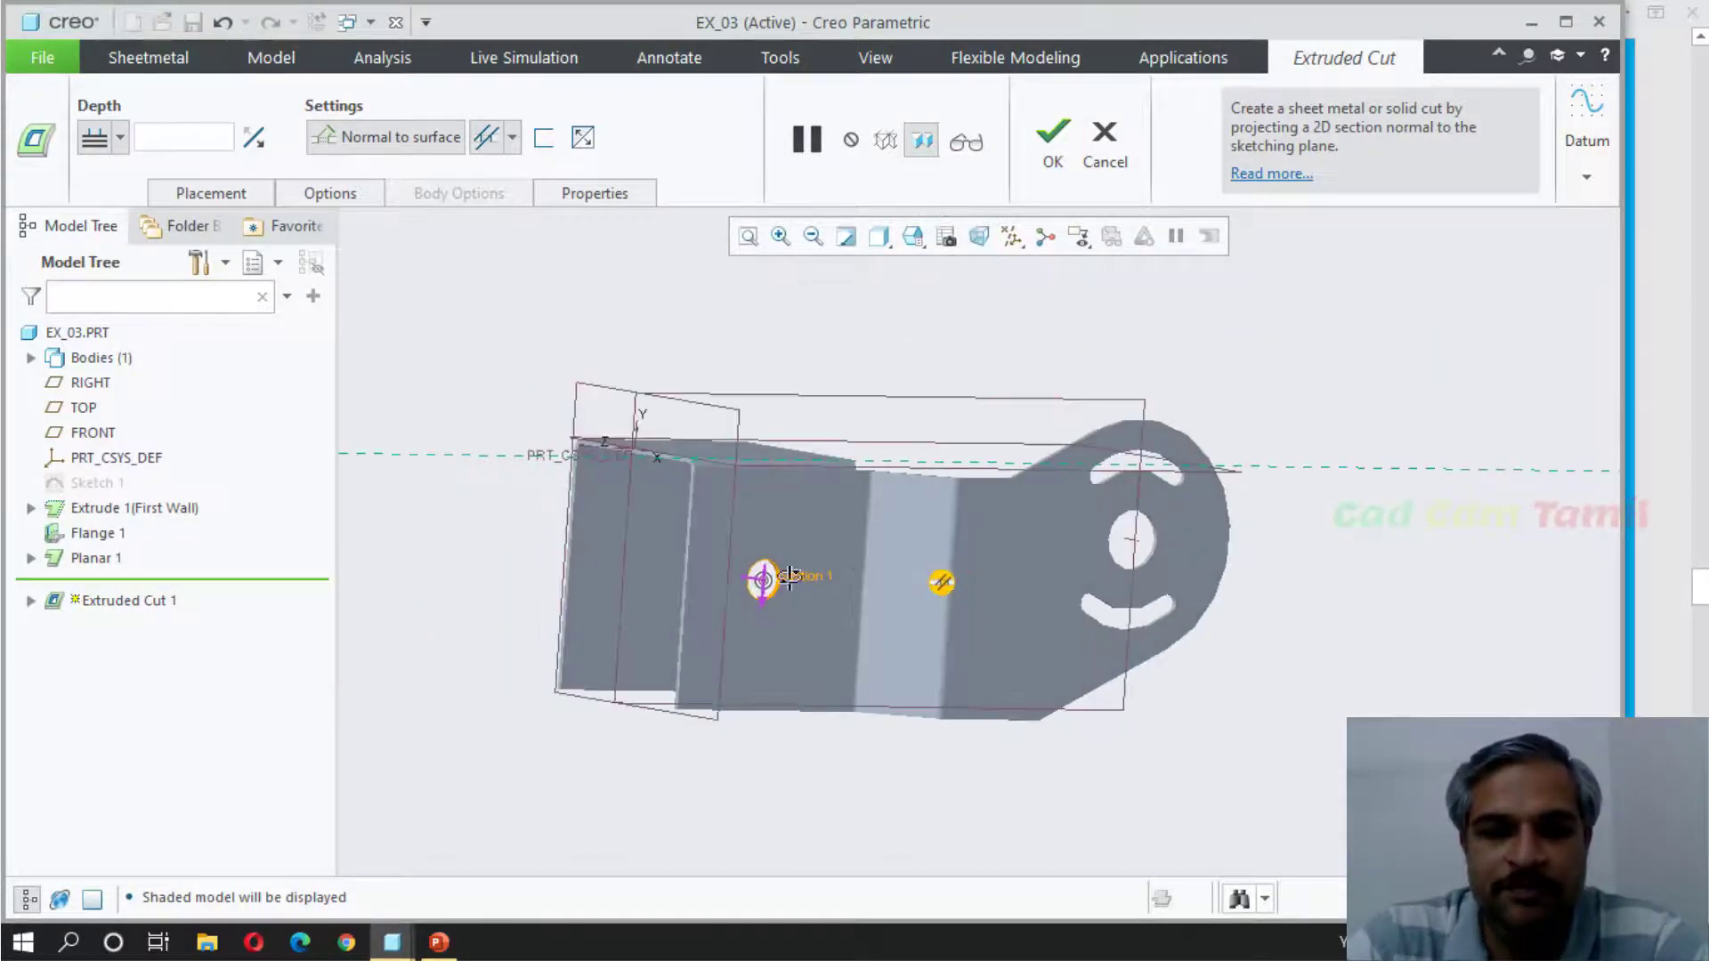
Step: Extend the cut's depth up to the selected surface of the opposite side wall and complete the extruded cut
{"action": "left_click", "coordinate": [119, 138]}
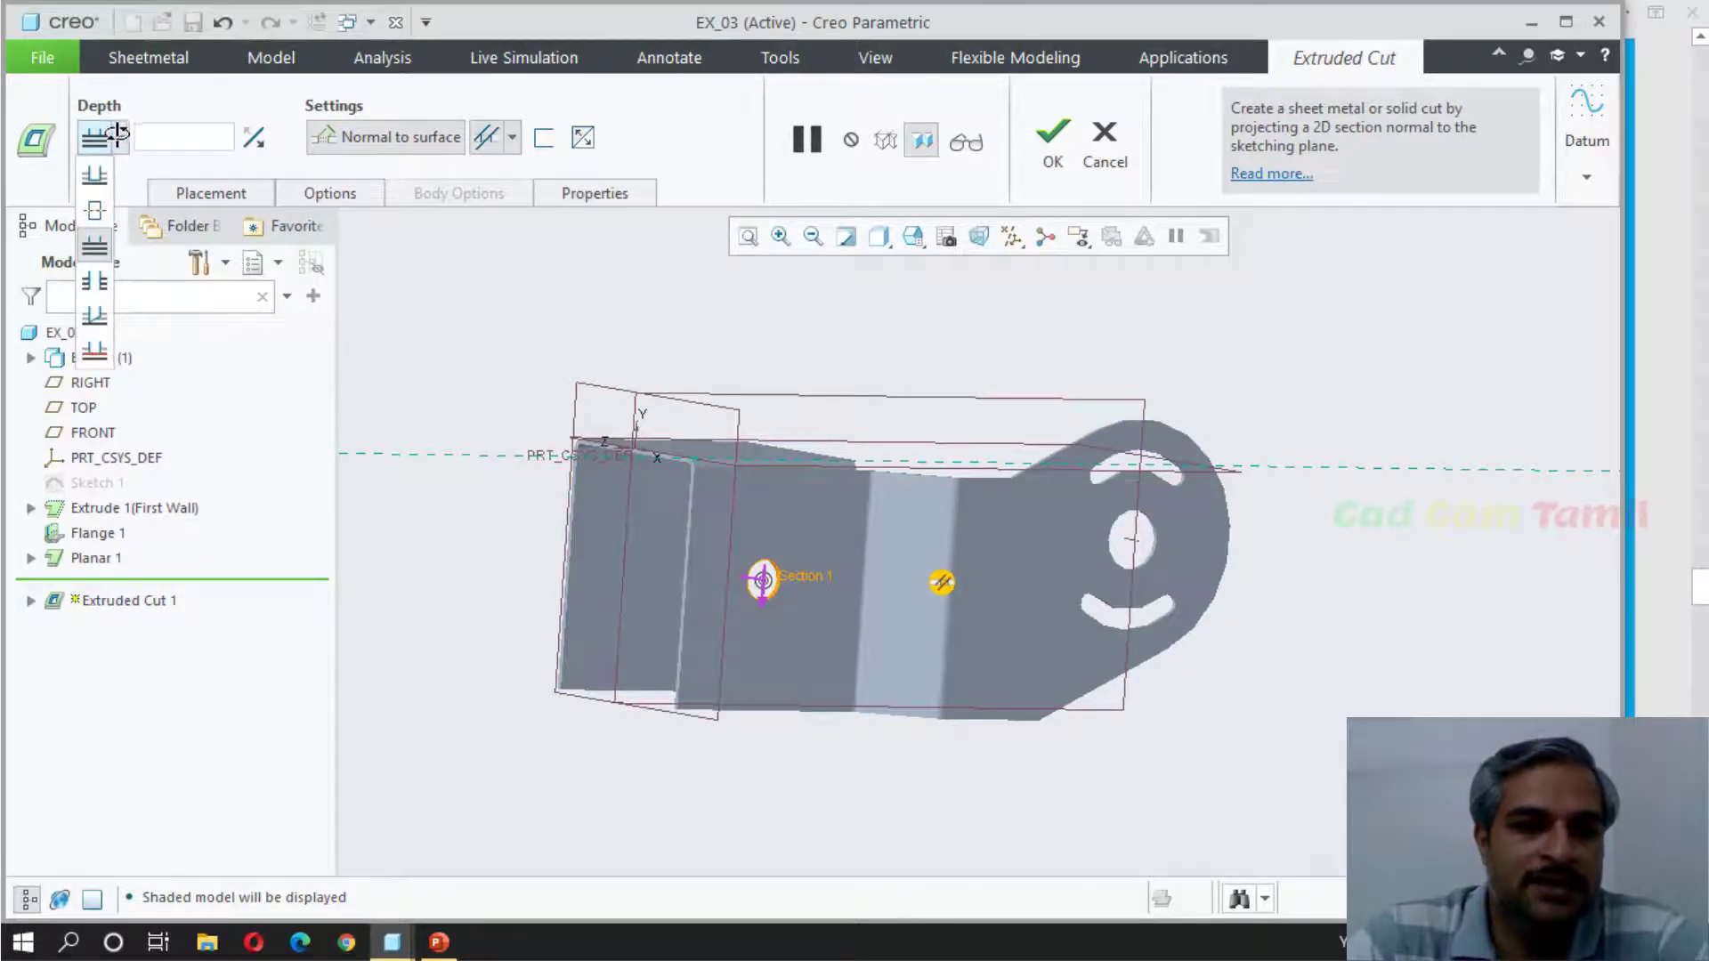
{"action": "left_click", "coordinate": [95, 351]}
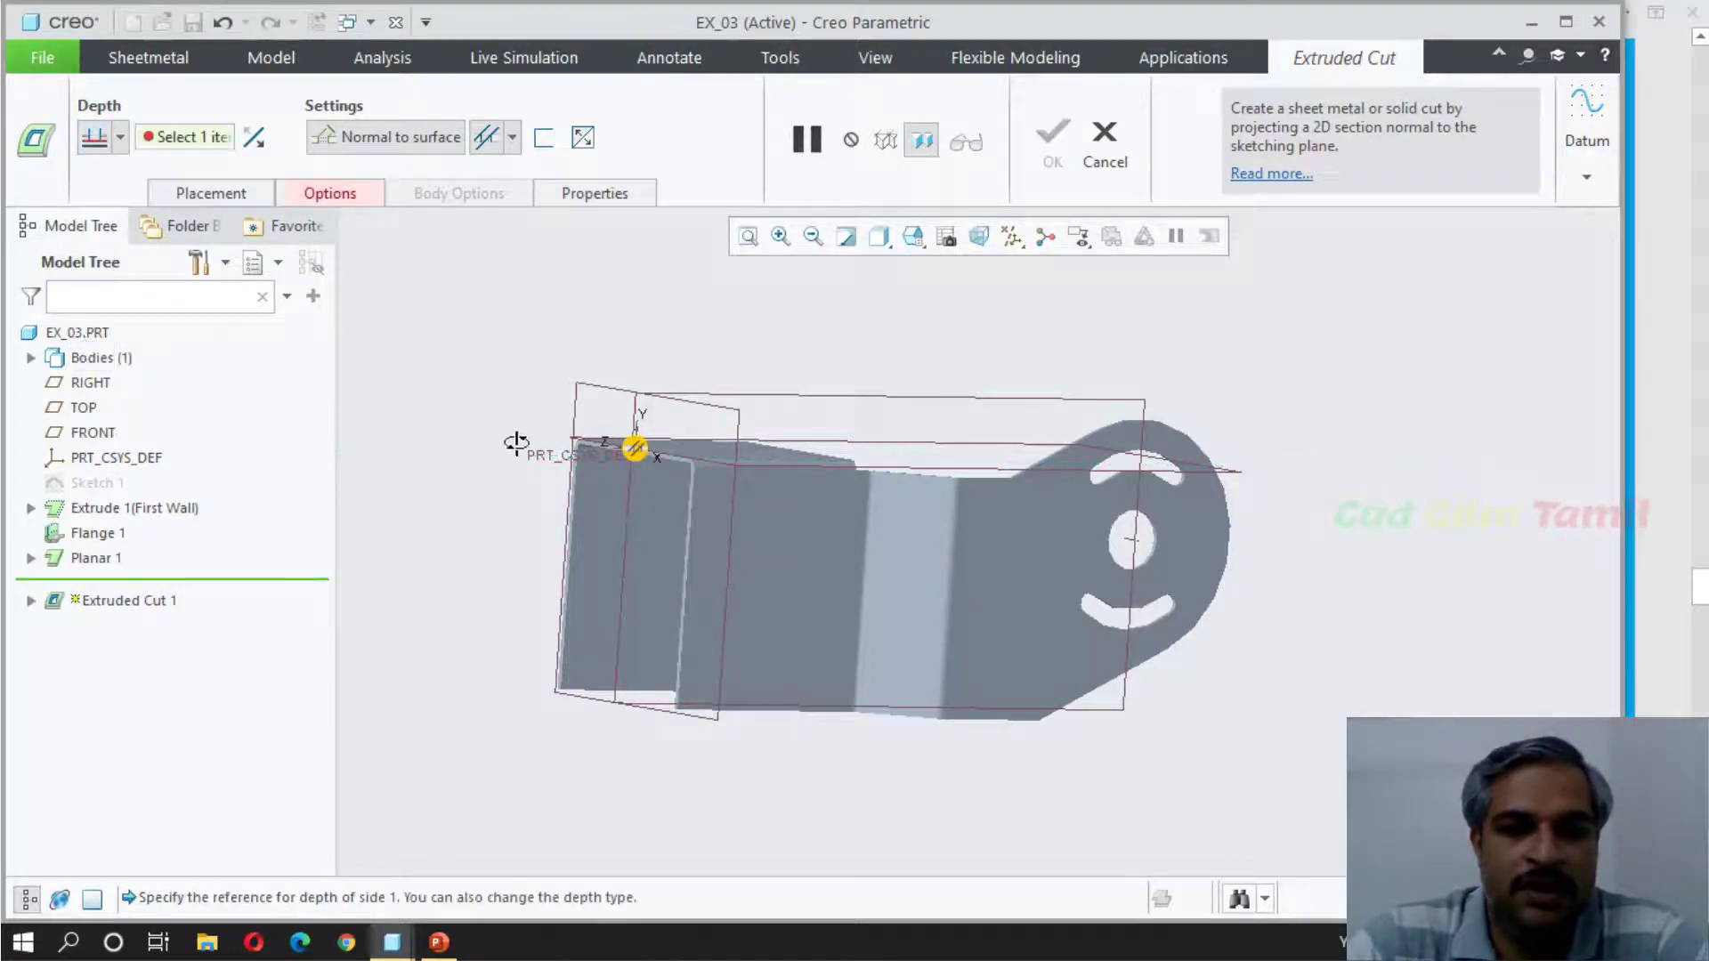
{"action": "key", "text": "ctrl+d"}
{"action": "middle_click_drag", "start_coordinate": [544, 448], "coordinate": [477, 400]}
{"action": "left_click", "coordinate": [450, 408]}
{"action": "middle_click_drag", "start_coordinate": [836, 573], "coordinate": [712, 507]}
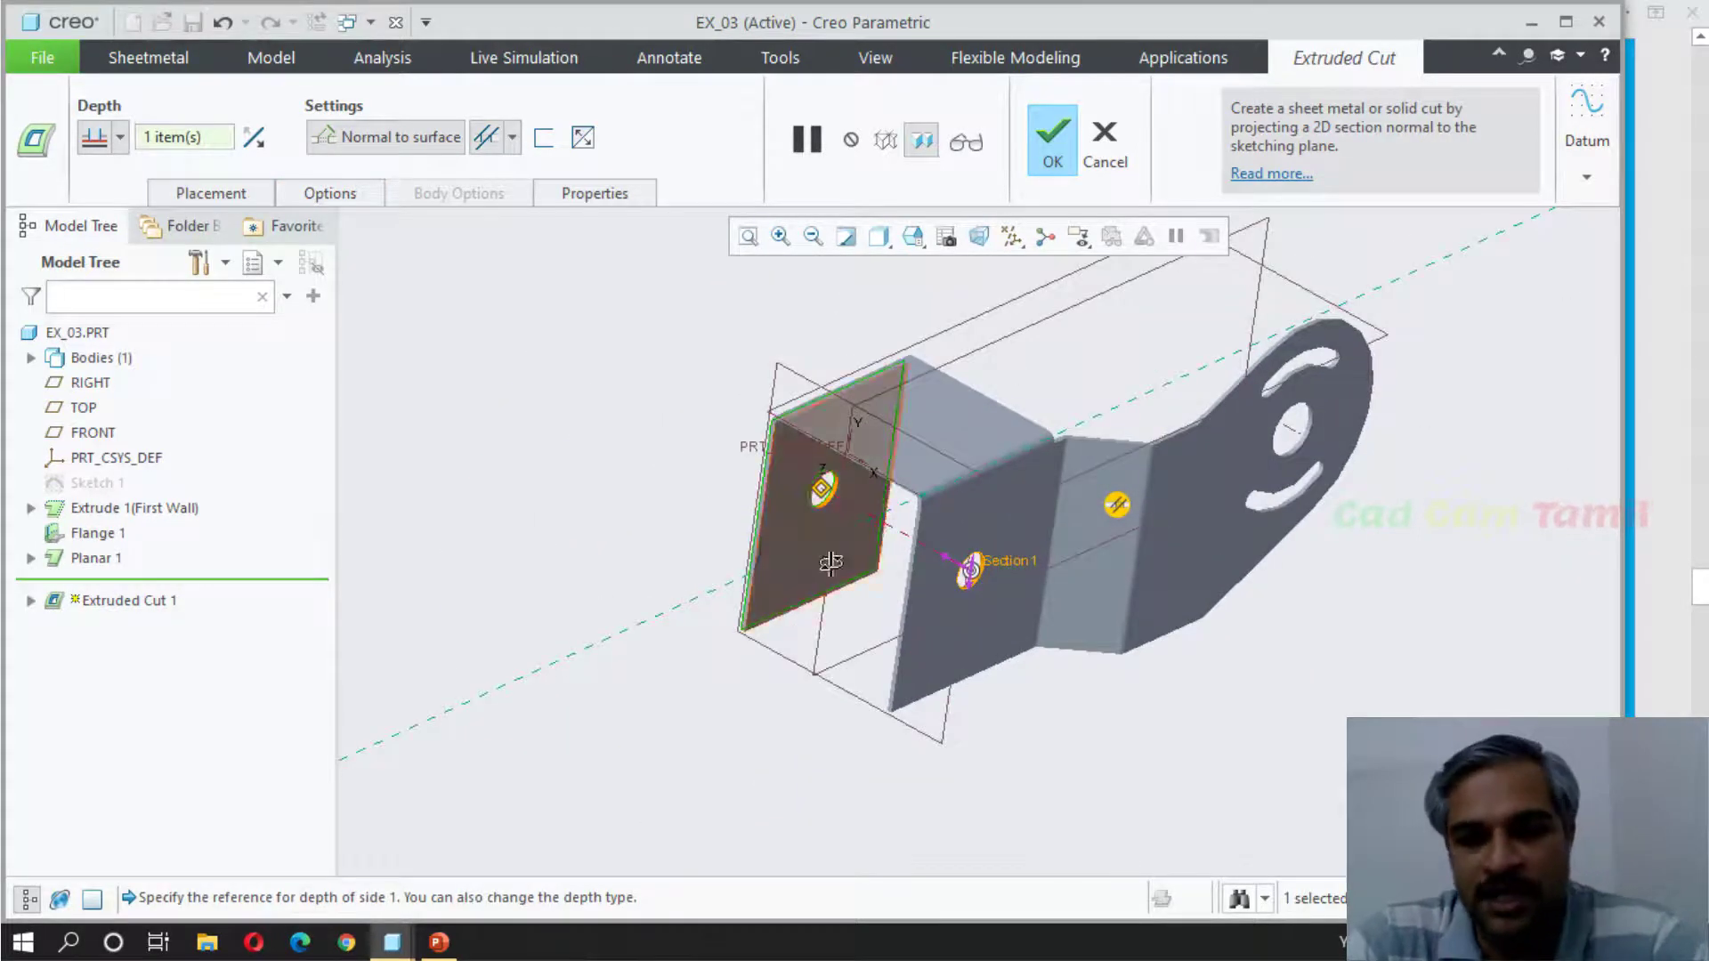
{"action": "scroll", "coordinate": [1069, 445], "scroll_direction": "up", "scroll_amount": 3}
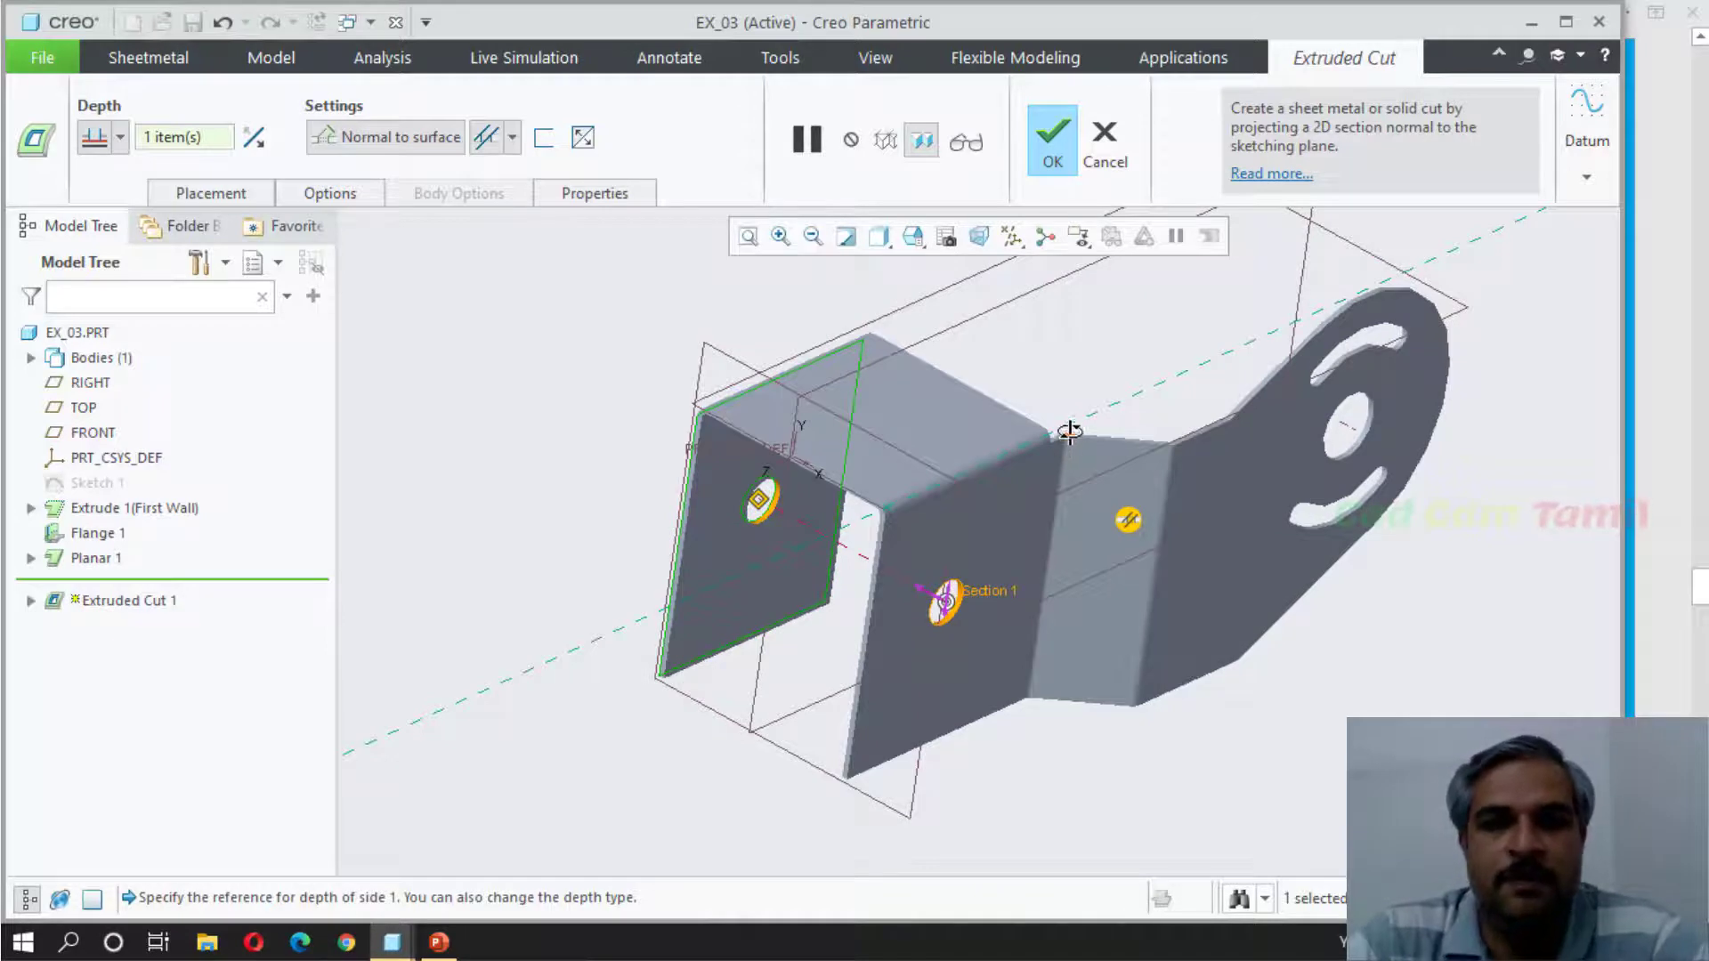
{"action": "left_click", "coordinate": [1056, 147]}
Step: Start a sketched form on the outer side wall and sketch a circle about 5.2 mm in diameter, concentric with the 2 mm hole
{"action": "middle_click_drag", "start_coordinate": [869, 626], "coordinate": [809, 565]}
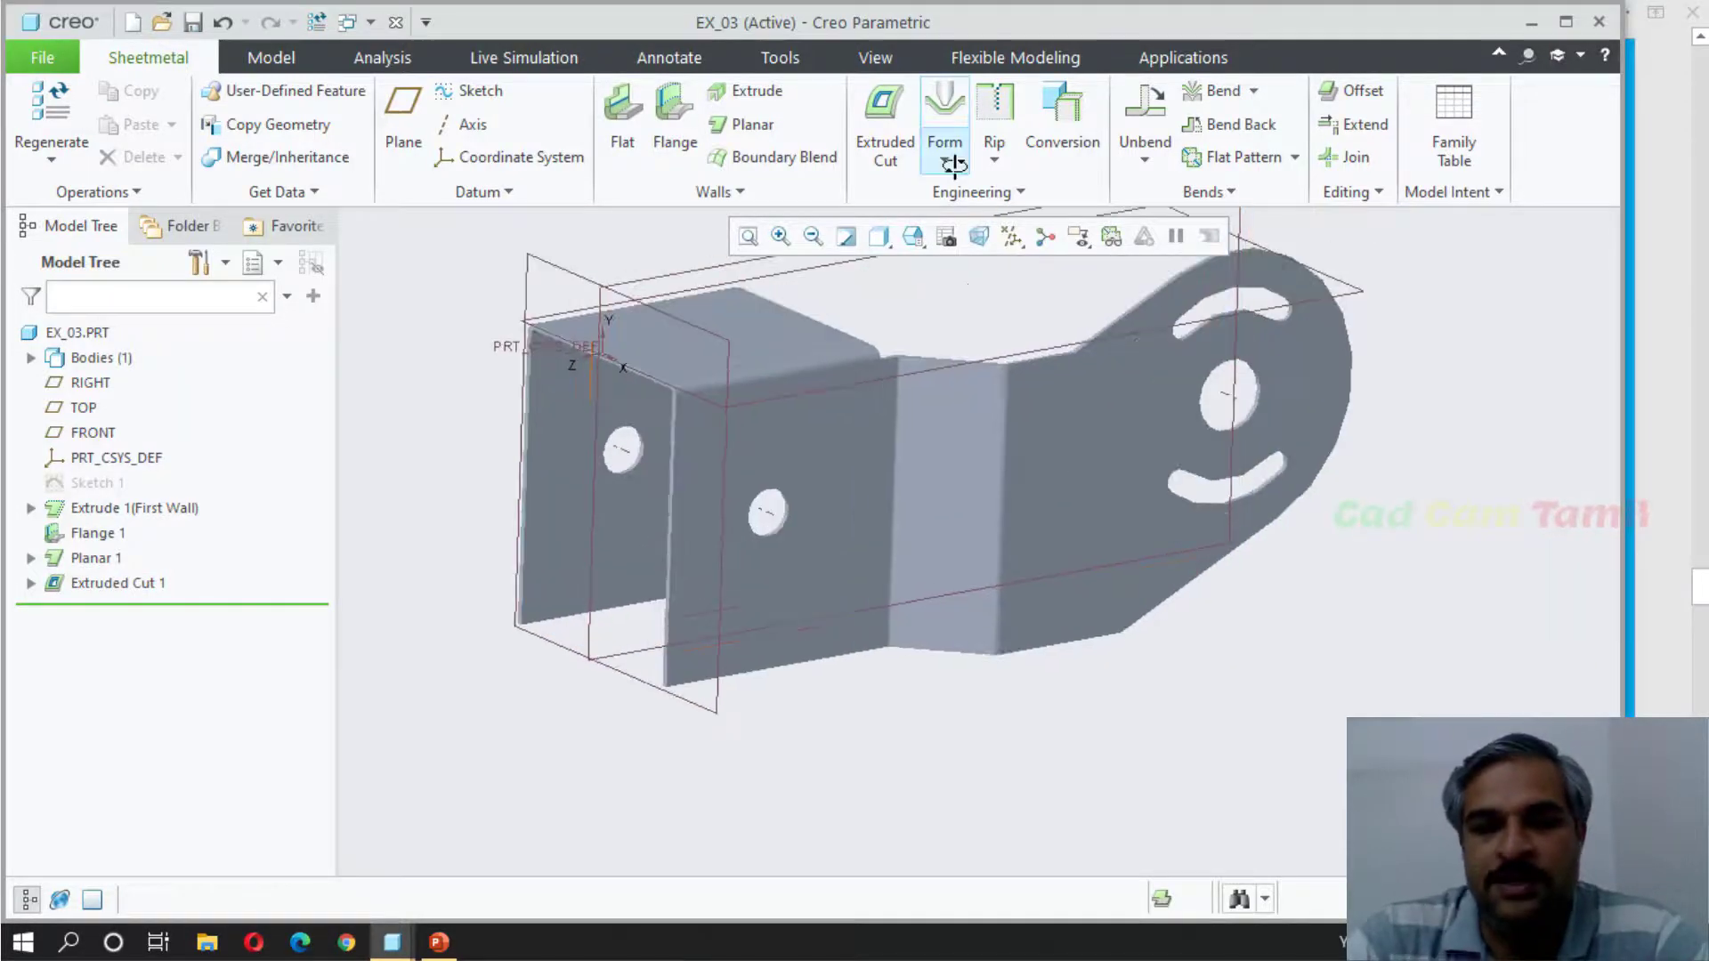
{"action": "left_click", "coordinate": [954, 163]}
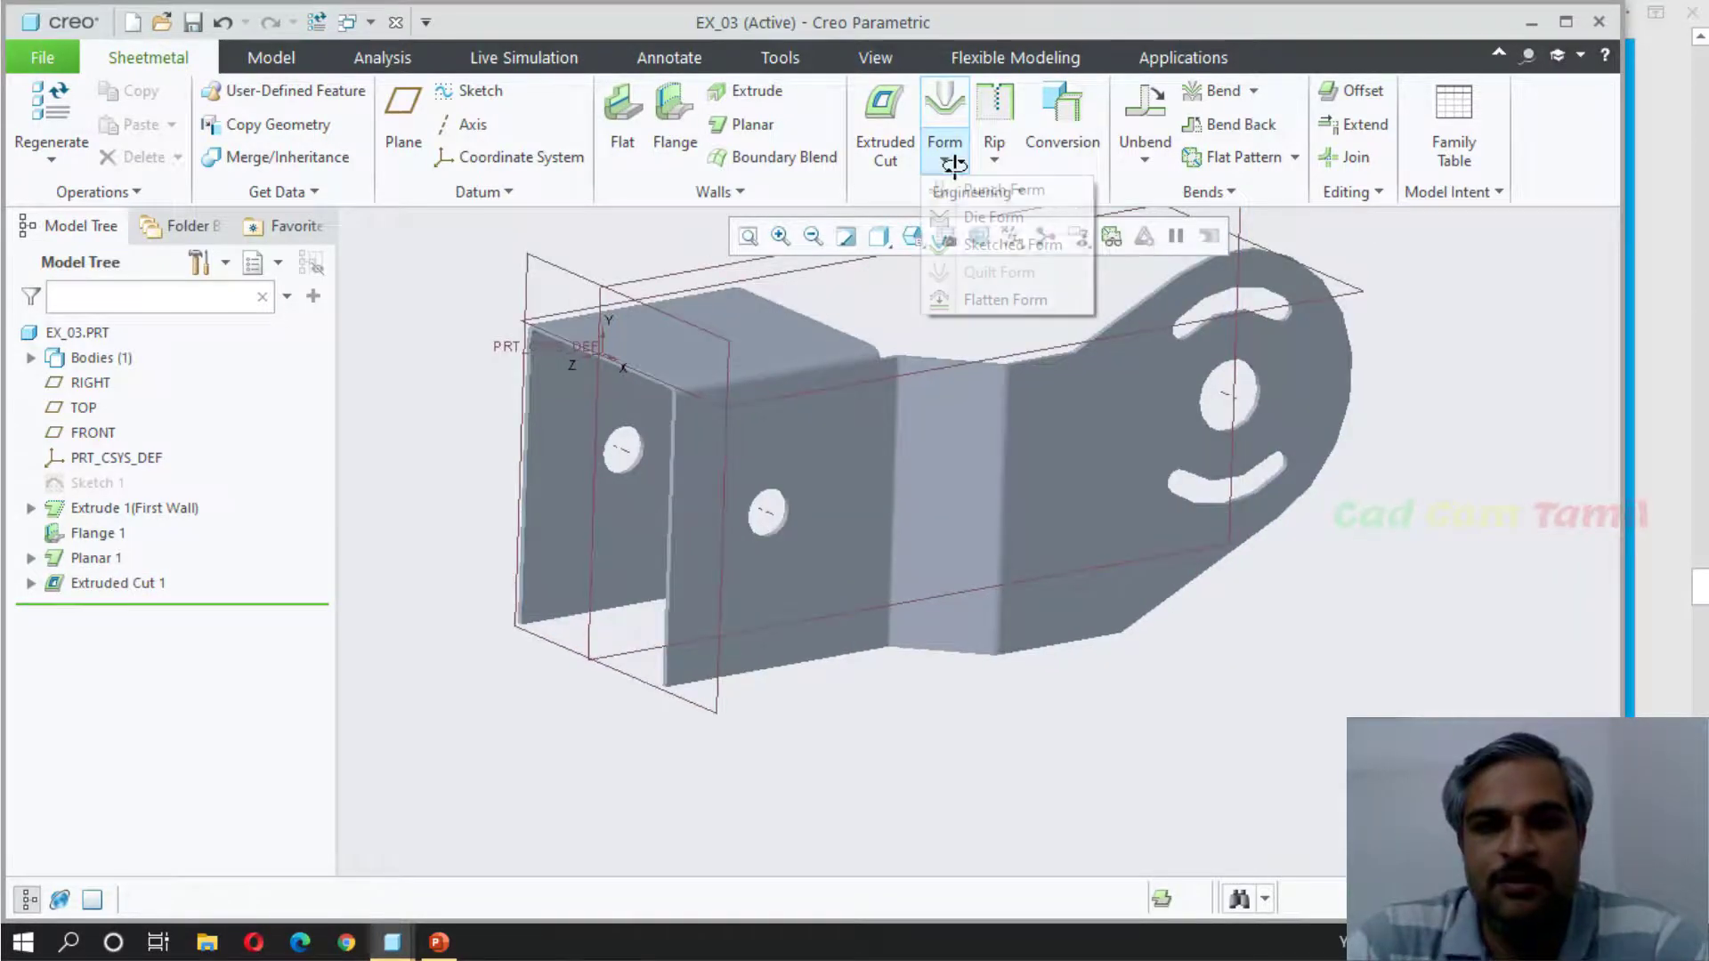
{"action": "left_click", "coordinate": [997, 245]}
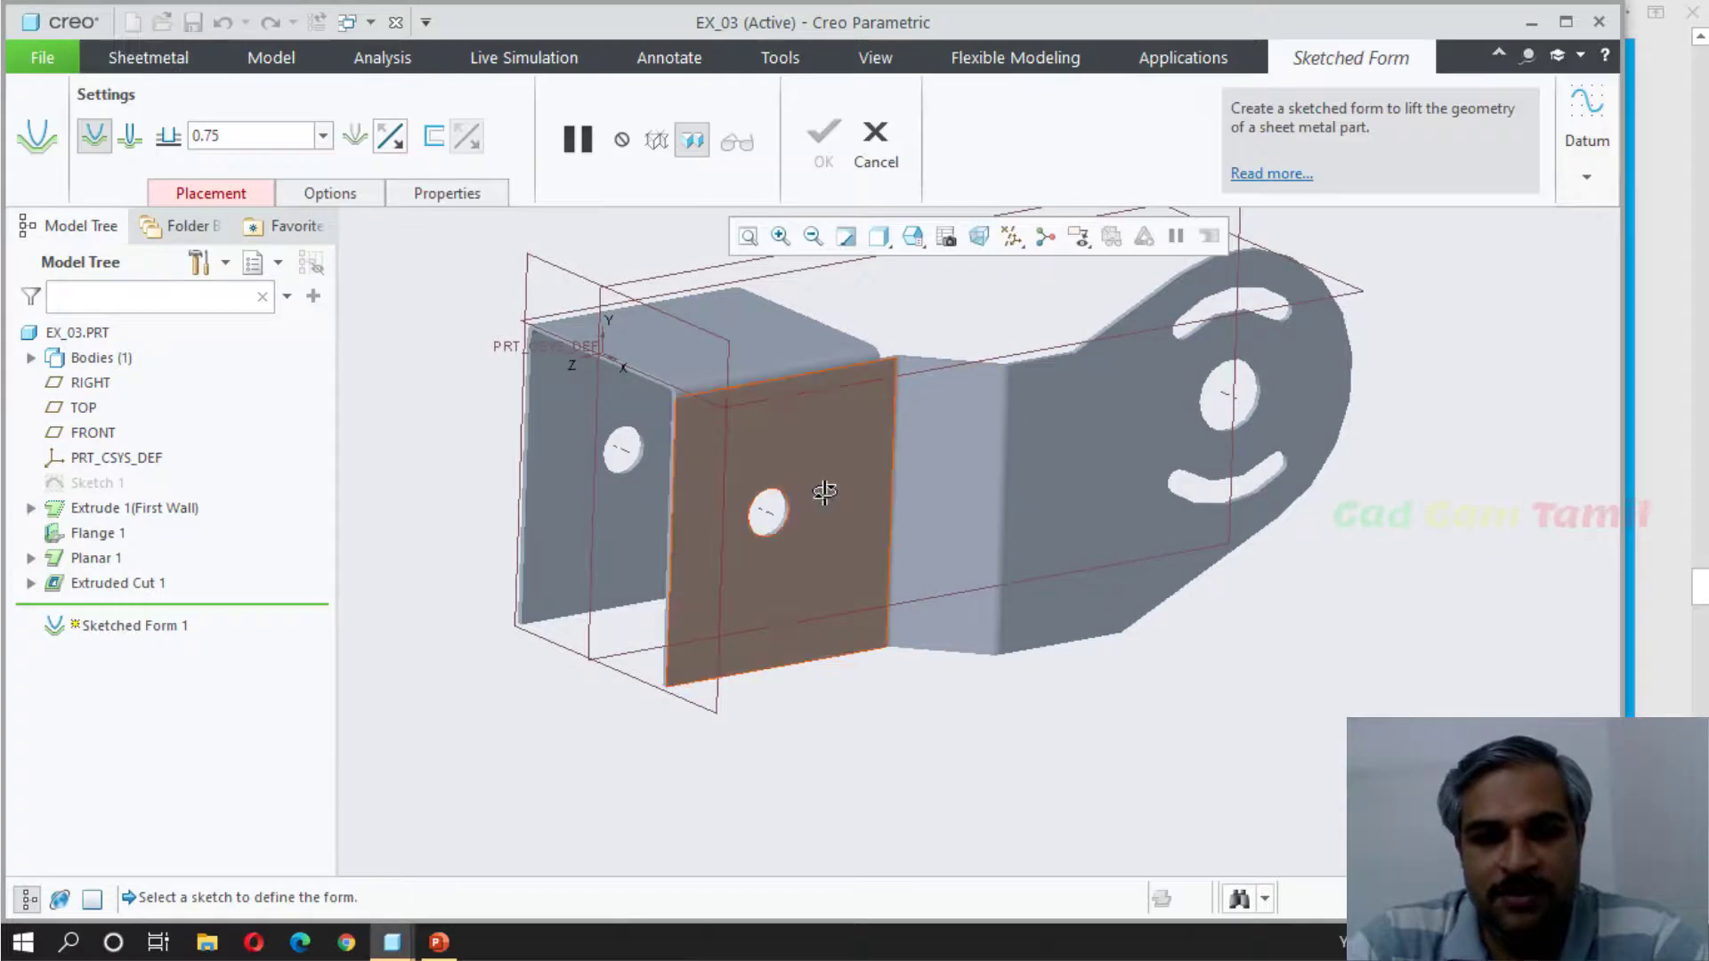
{"action": "left_click", "coordinate": [825, 492]}
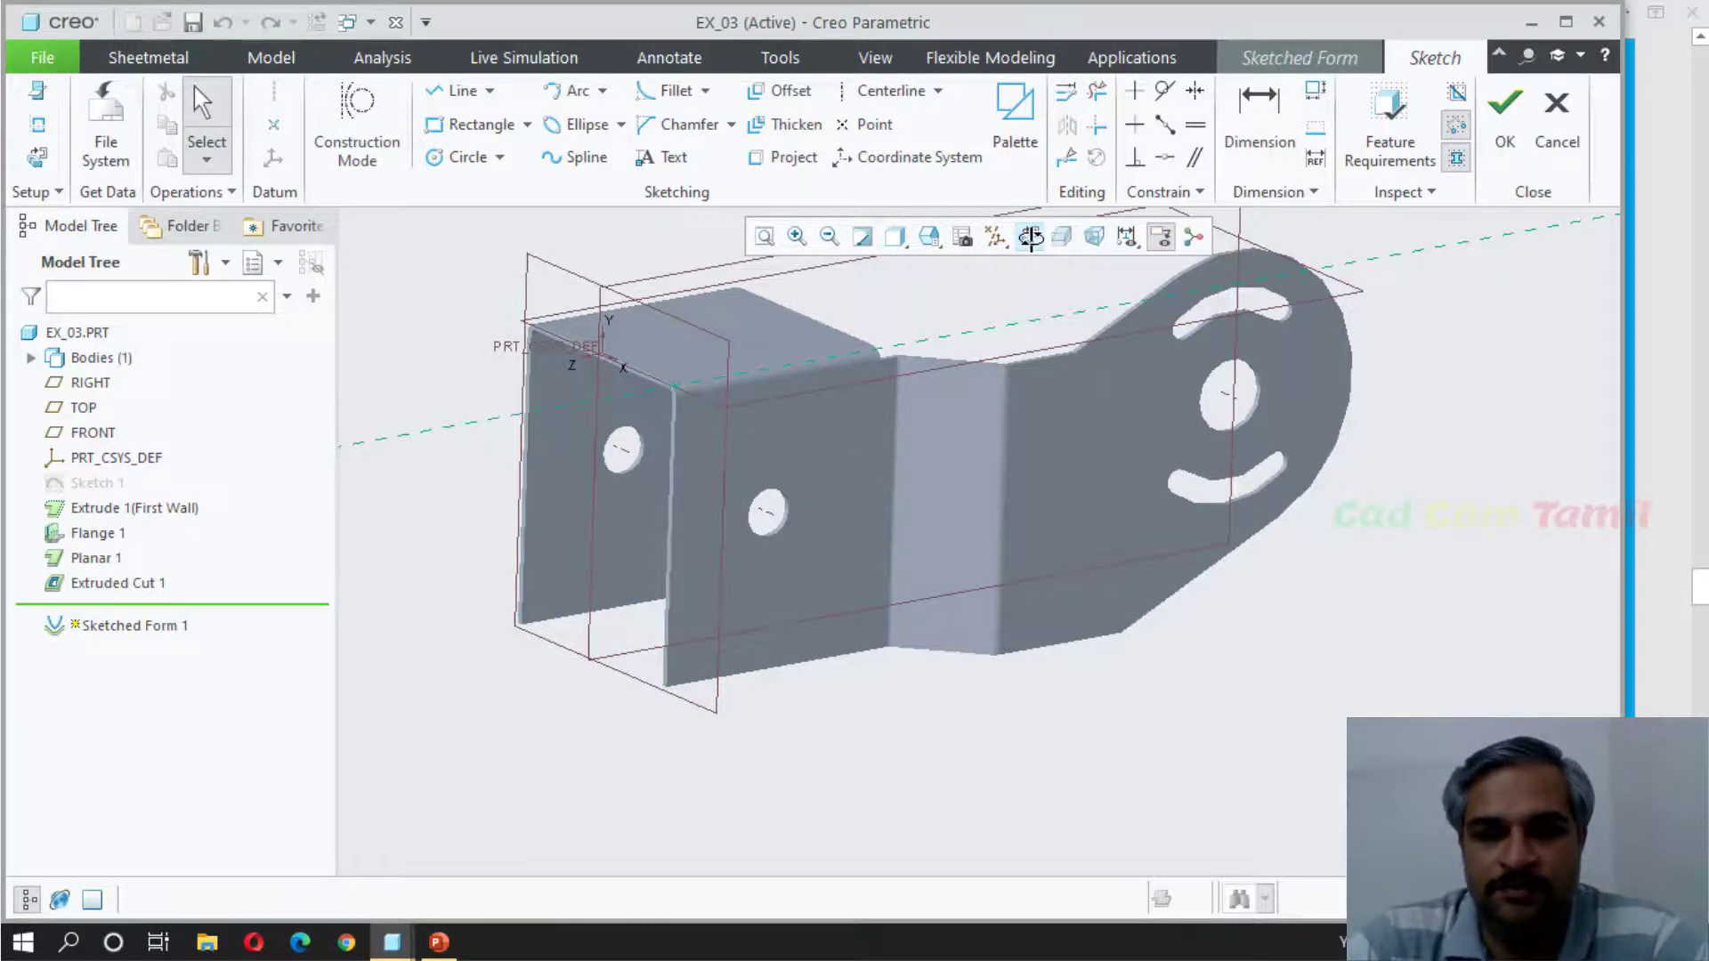
{"action": "left_click", "coordinate": [1030, 237]}
{"action": "scroll", "coordinate": [787, 570], "scroll_direction": "up", "scroll_amount": 2}
{"action": "left_click", "coordinate": [445, 157]}
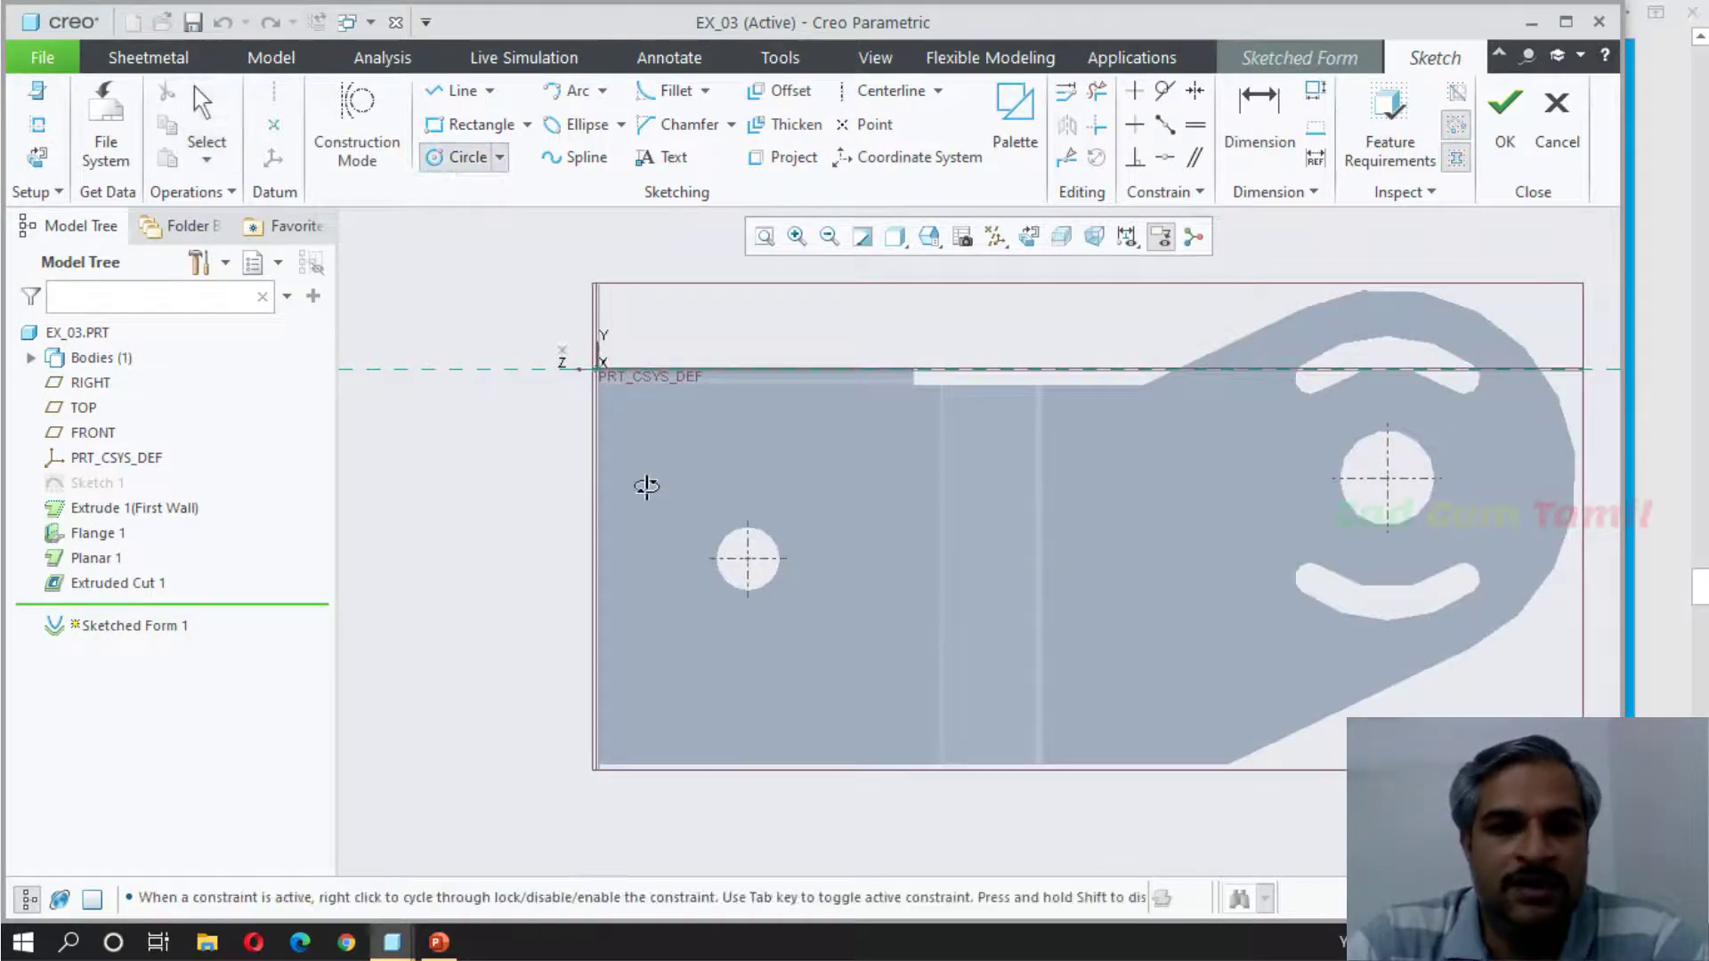
{"action": "left_click", "coordinate": [748, 558]}
{"action": "left_click", "coordinate": [781, 484]}
{"action": "middle_click", "coordinate": [530, 462]}
Step: Consult the SM_Ex_3 drawing, set the form circle's diameter to 6 mm in Creo, and complete the sketch
{"action": "left_click", "coordinate": [1644, 377]}
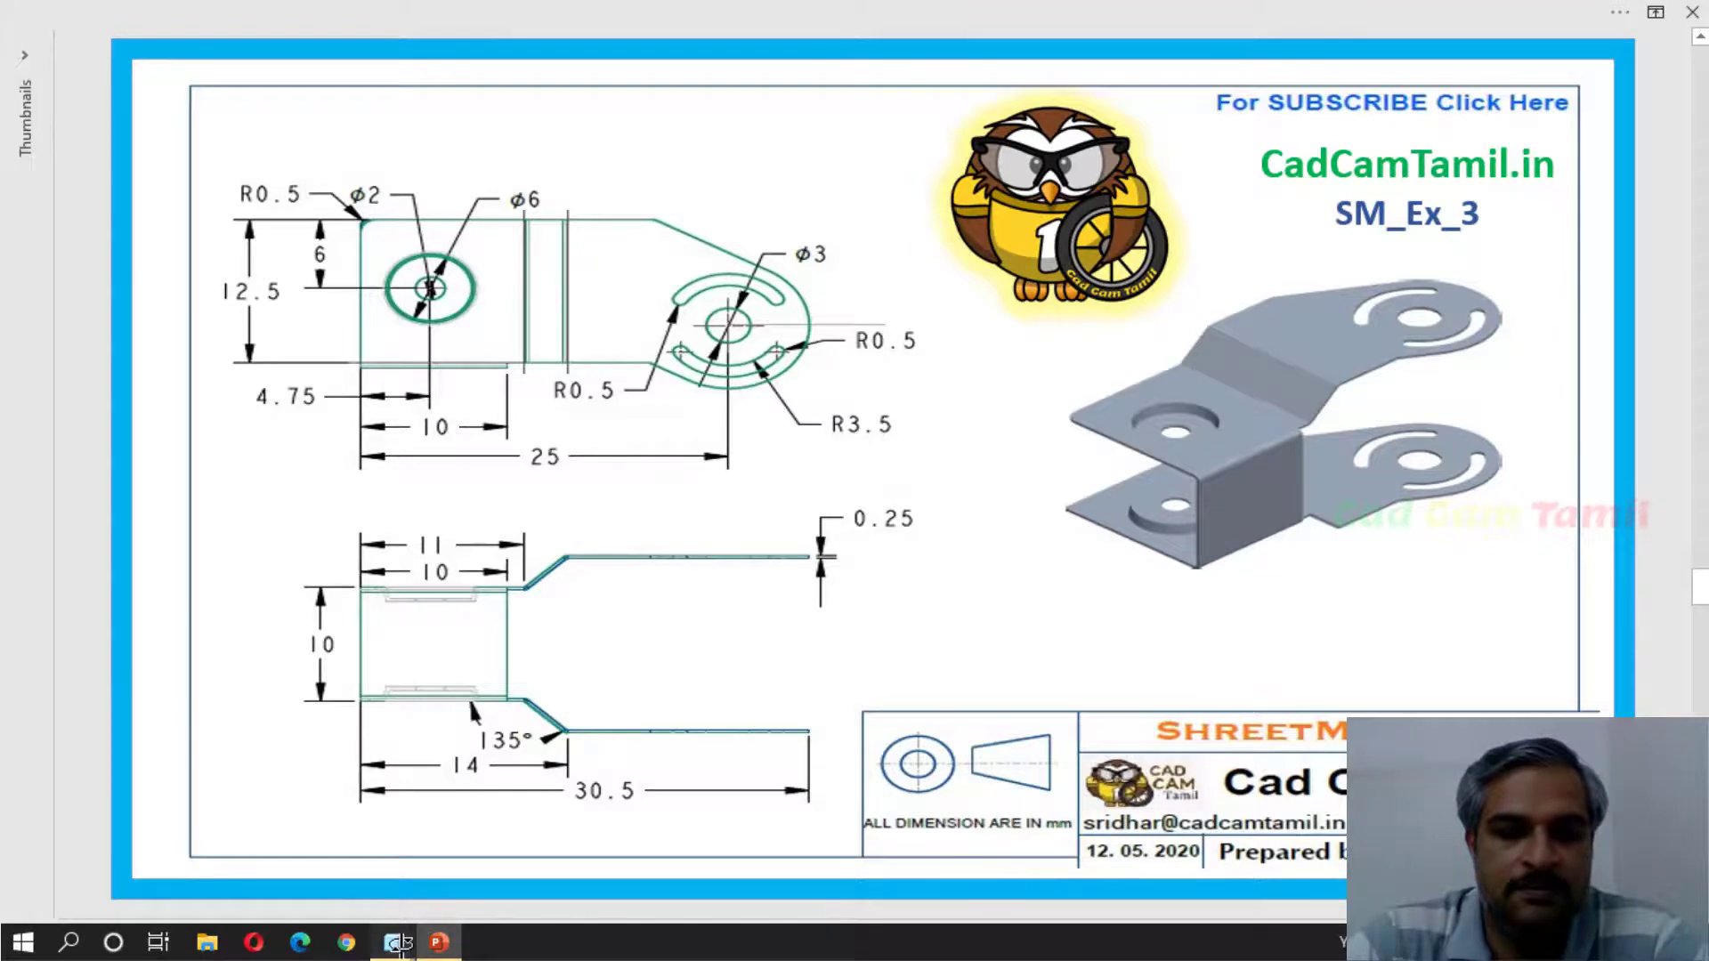
{"action": "mouse_move", "coordinate": [397, 945]}
{"action": "left_click", "coordinate": [496, 831]}
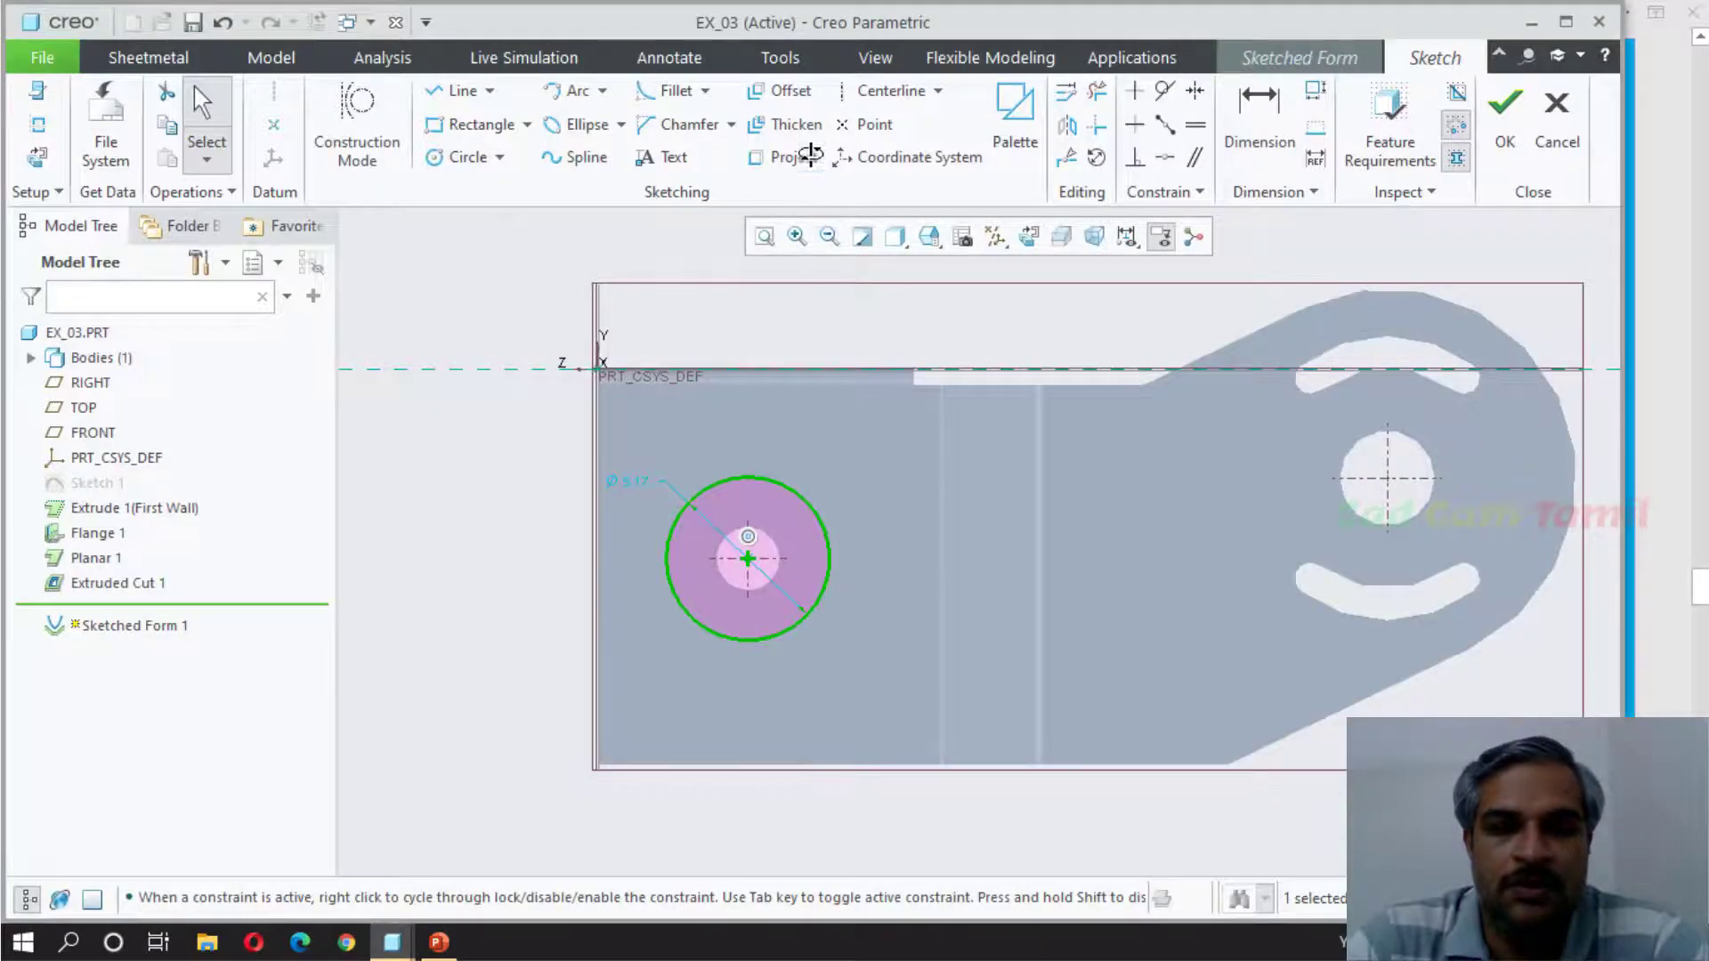
{"action": "left_click", "coordinate": [1260, 125]}
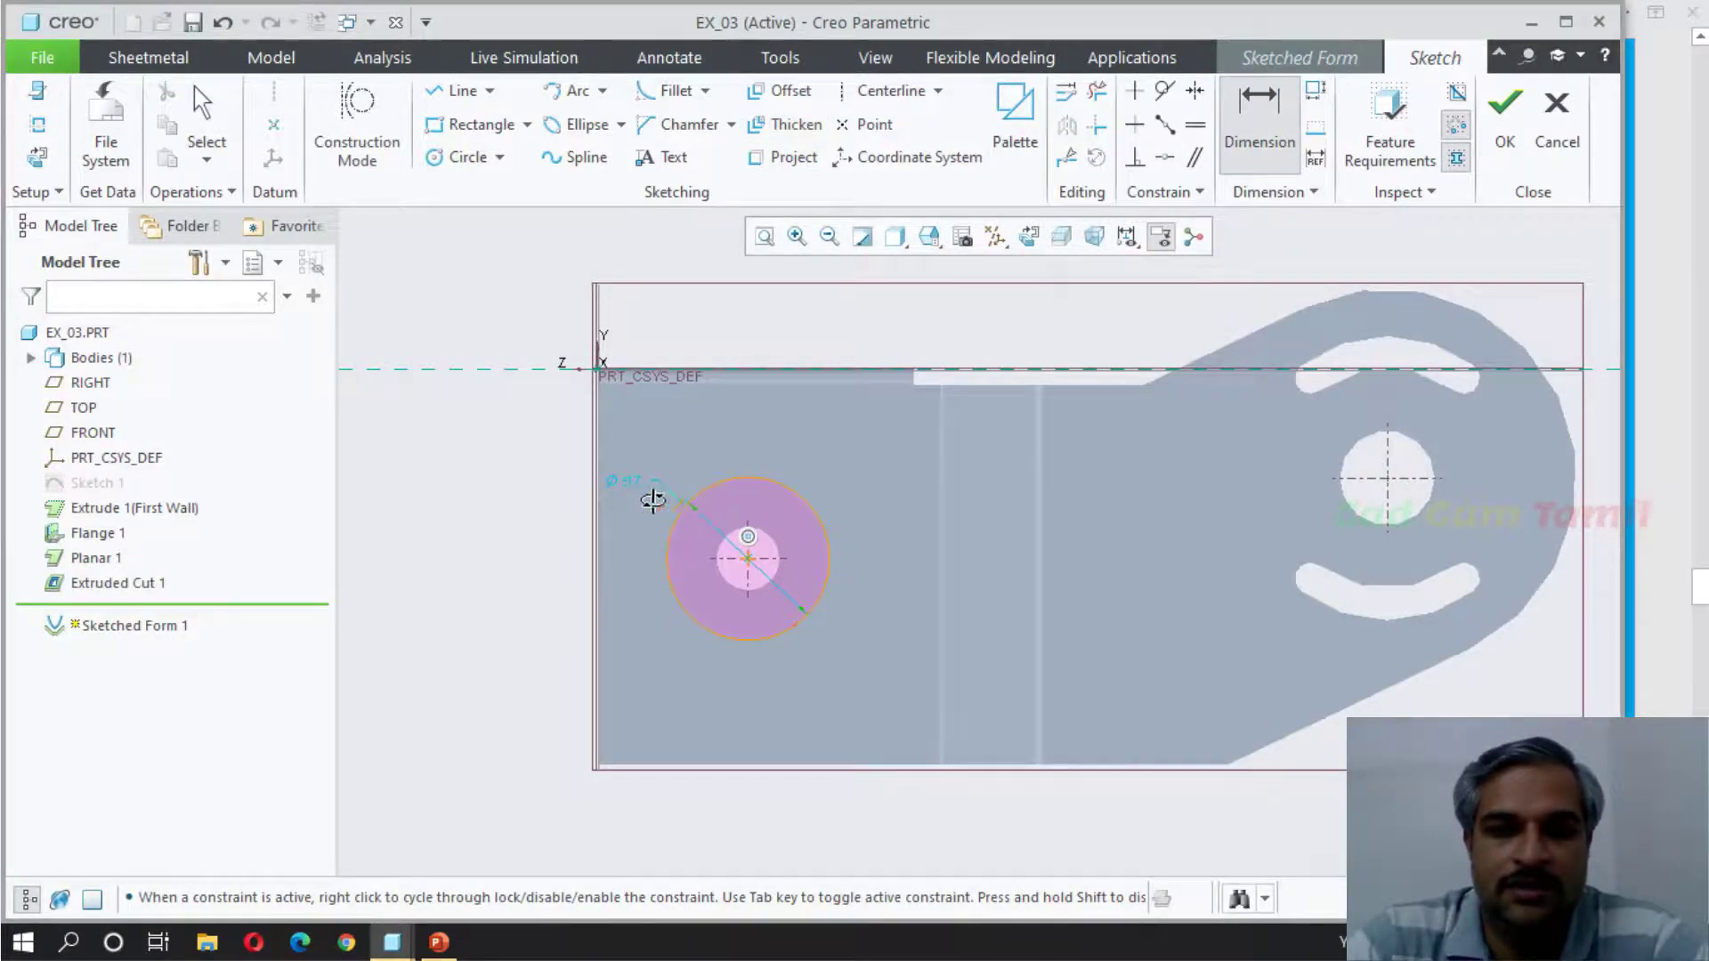
{"action": "double_click", "coordinate": [630, 477]}
{"action": "type", "text": "6"}
{"action": "key", "text": "Return"}
{"action": "left_click", "coordinate": [1503, 129]}
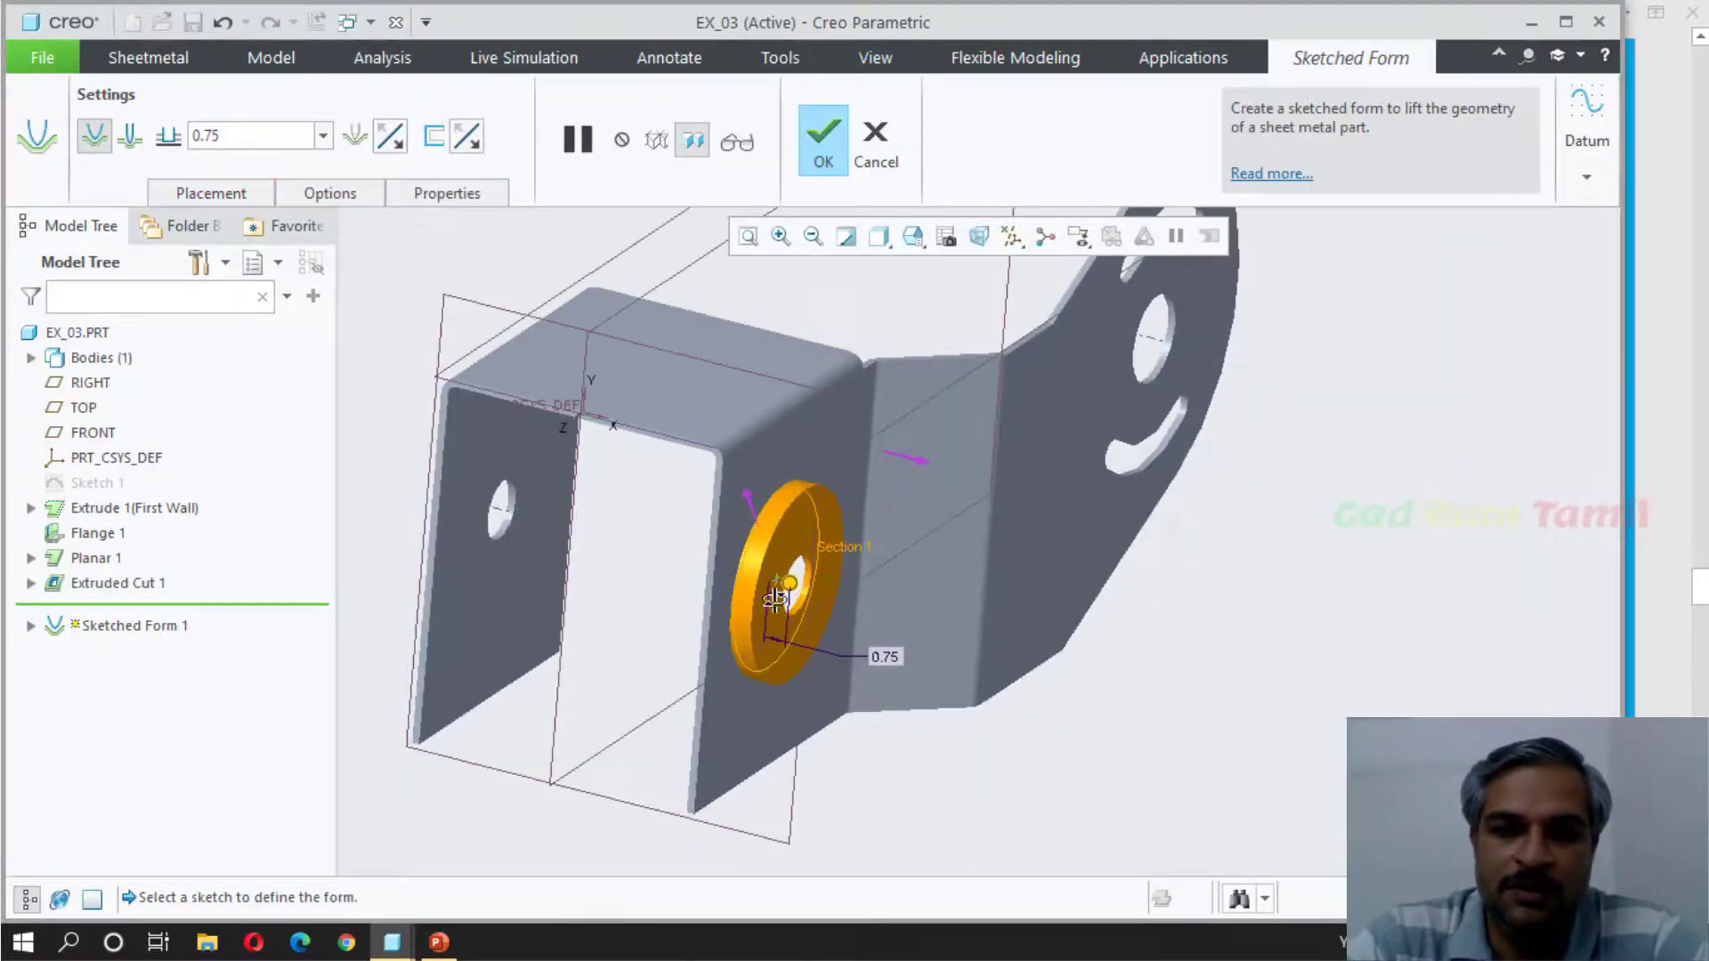
Step: Set the sketched form's depth first to 0 and finally to 1 mm
{"action": "left_click_drag", "start_coordinate": [790, 583], "coordinate": [766, 570]}
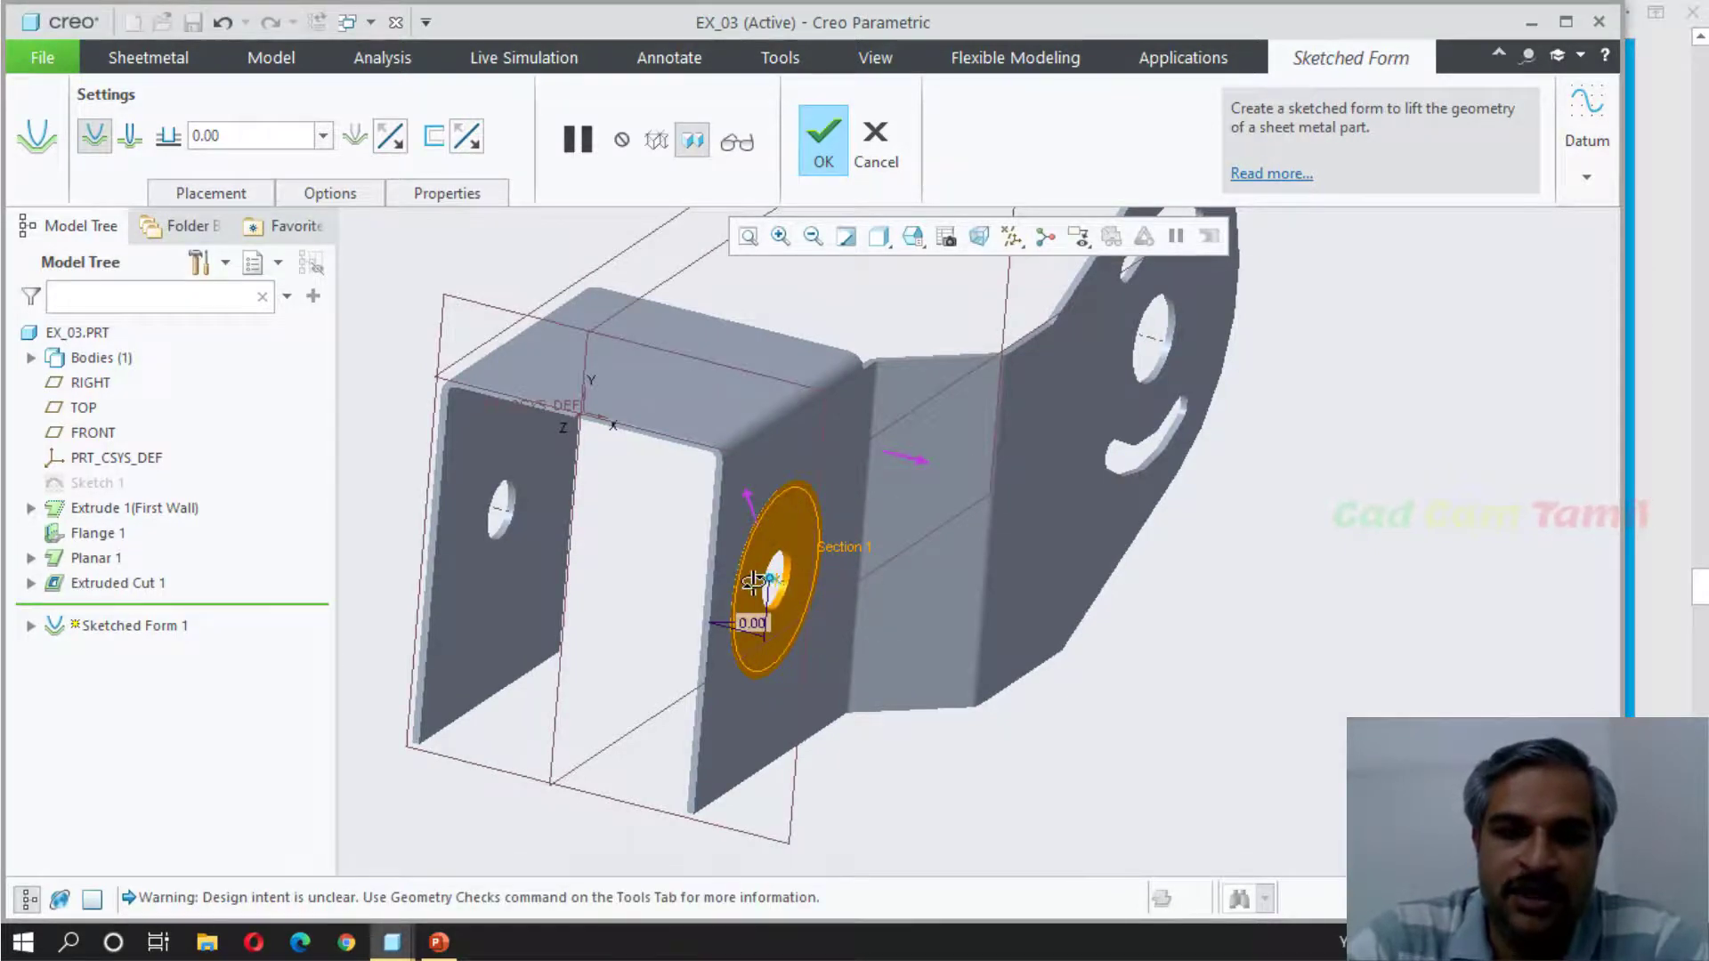
{"action": "double_click", "coordinate": [283, 135]}
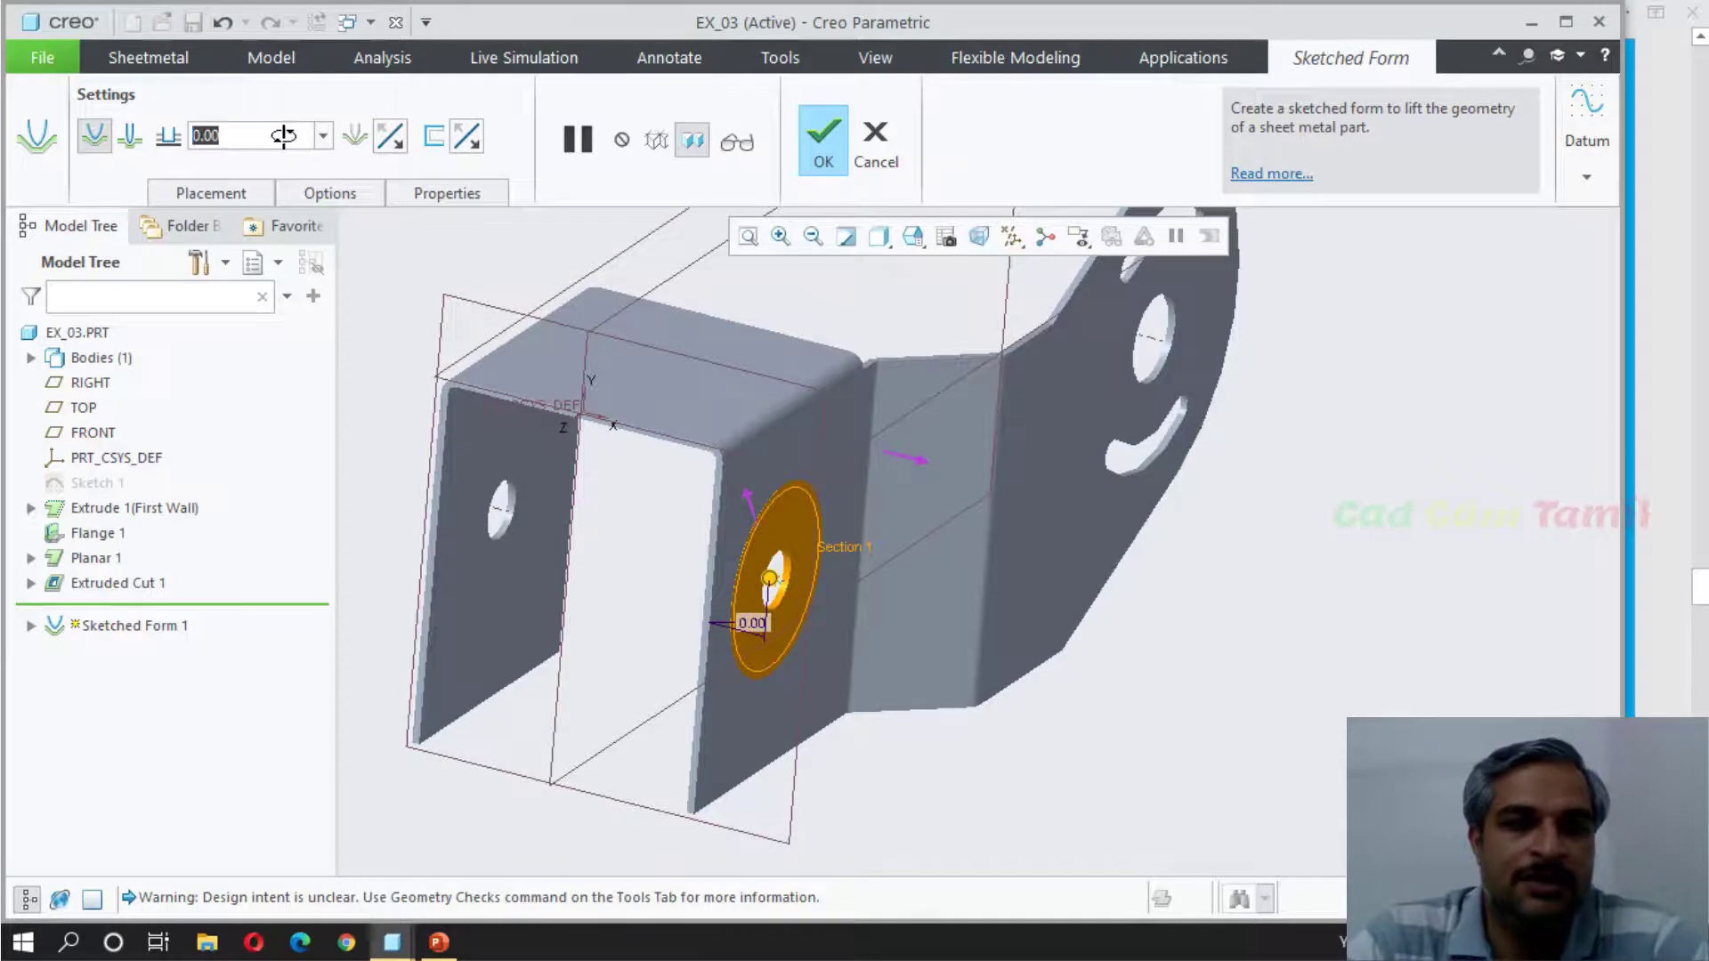
{"action": "type", "text": "1"}
{"action": "key", "text": "Return"}
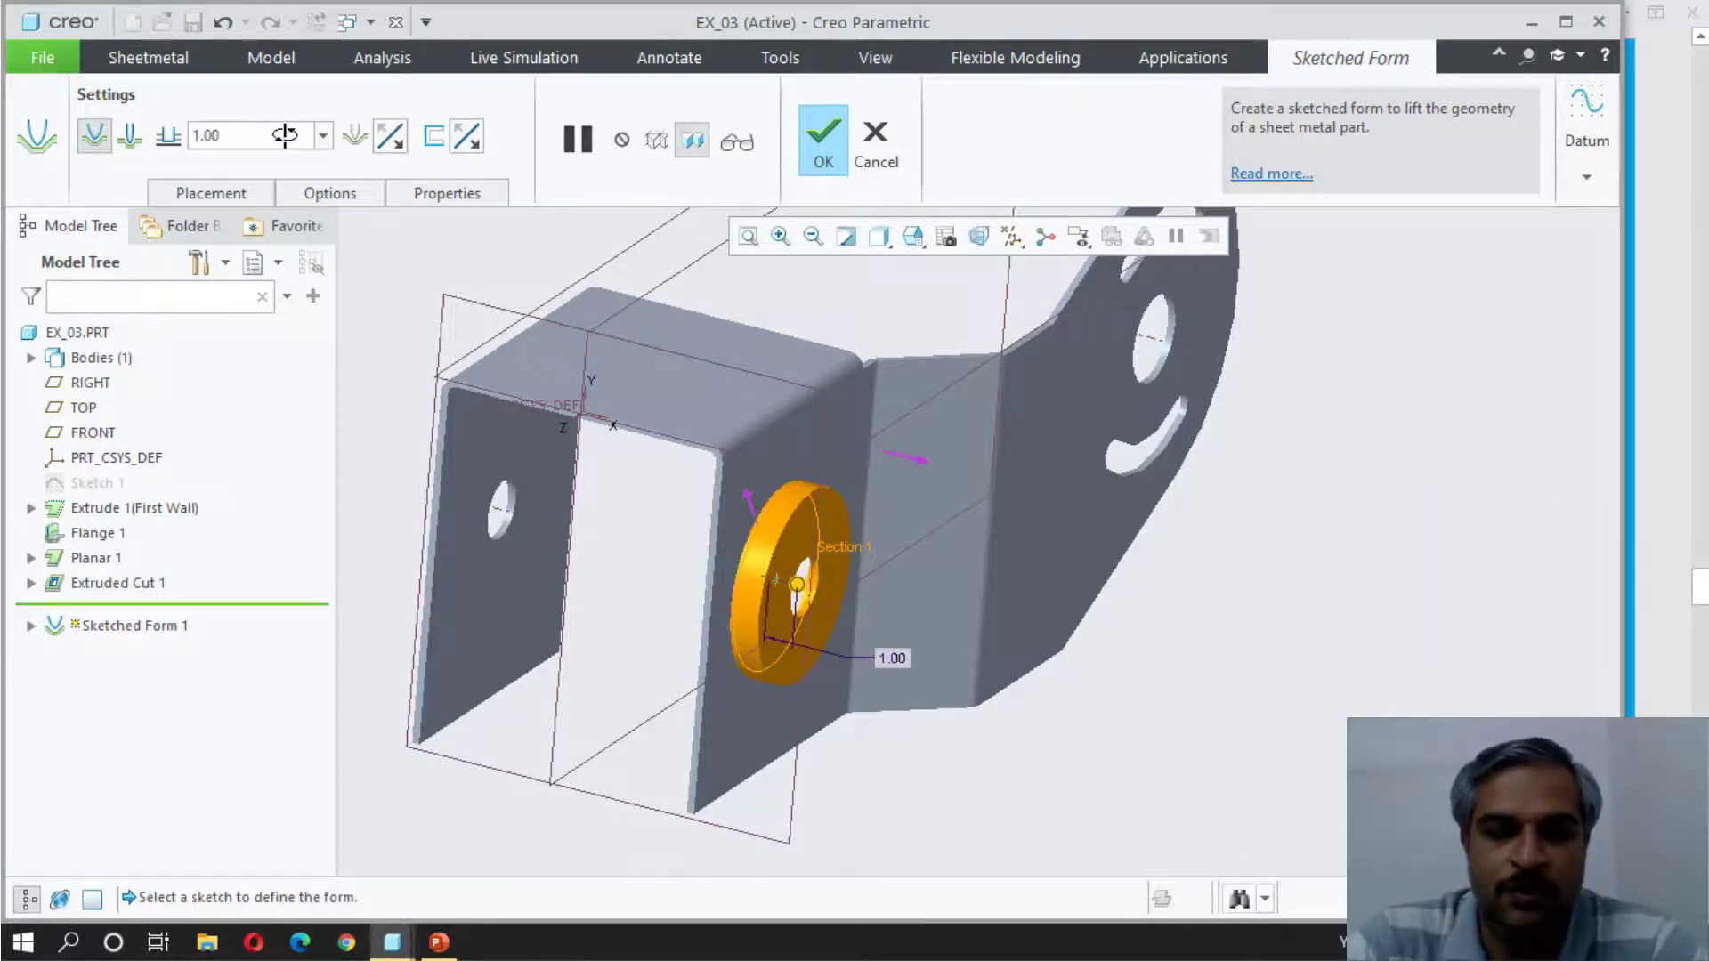
Step: Flip the sketched form's depth direction toward the inside of the bracket and add a 5-degree taper
{"action": "left_click", "coordinate": [392, 133]}
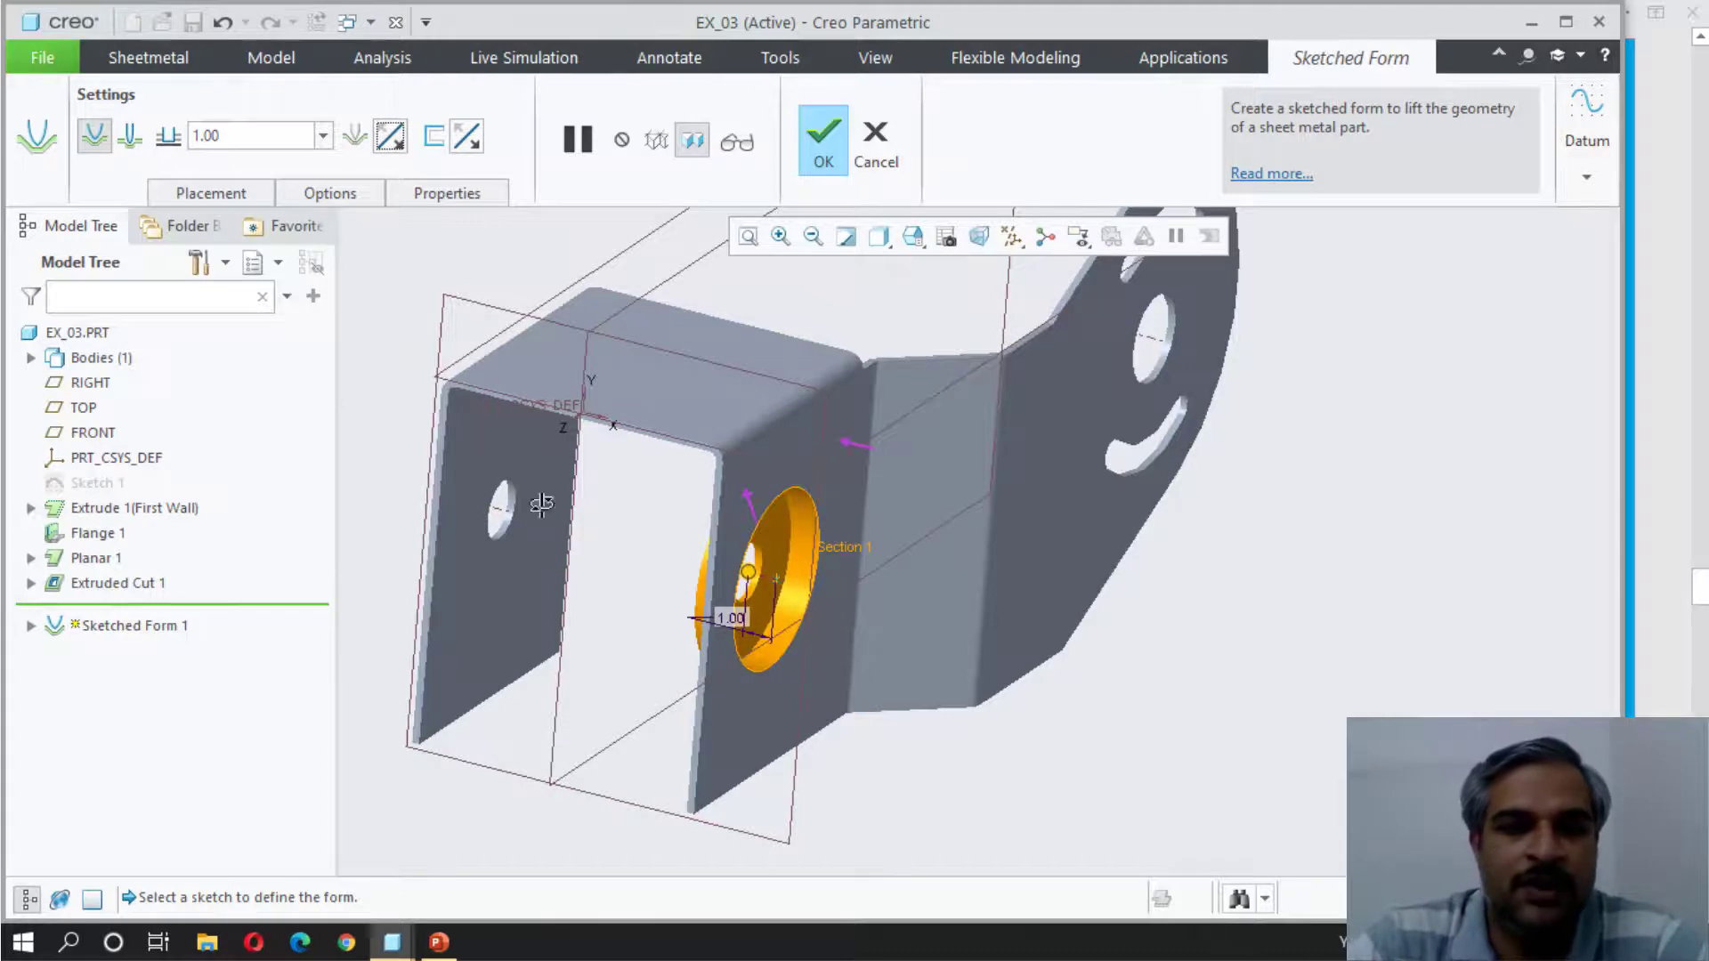
{"action": "left_click", "coordinate": [267, 192]}
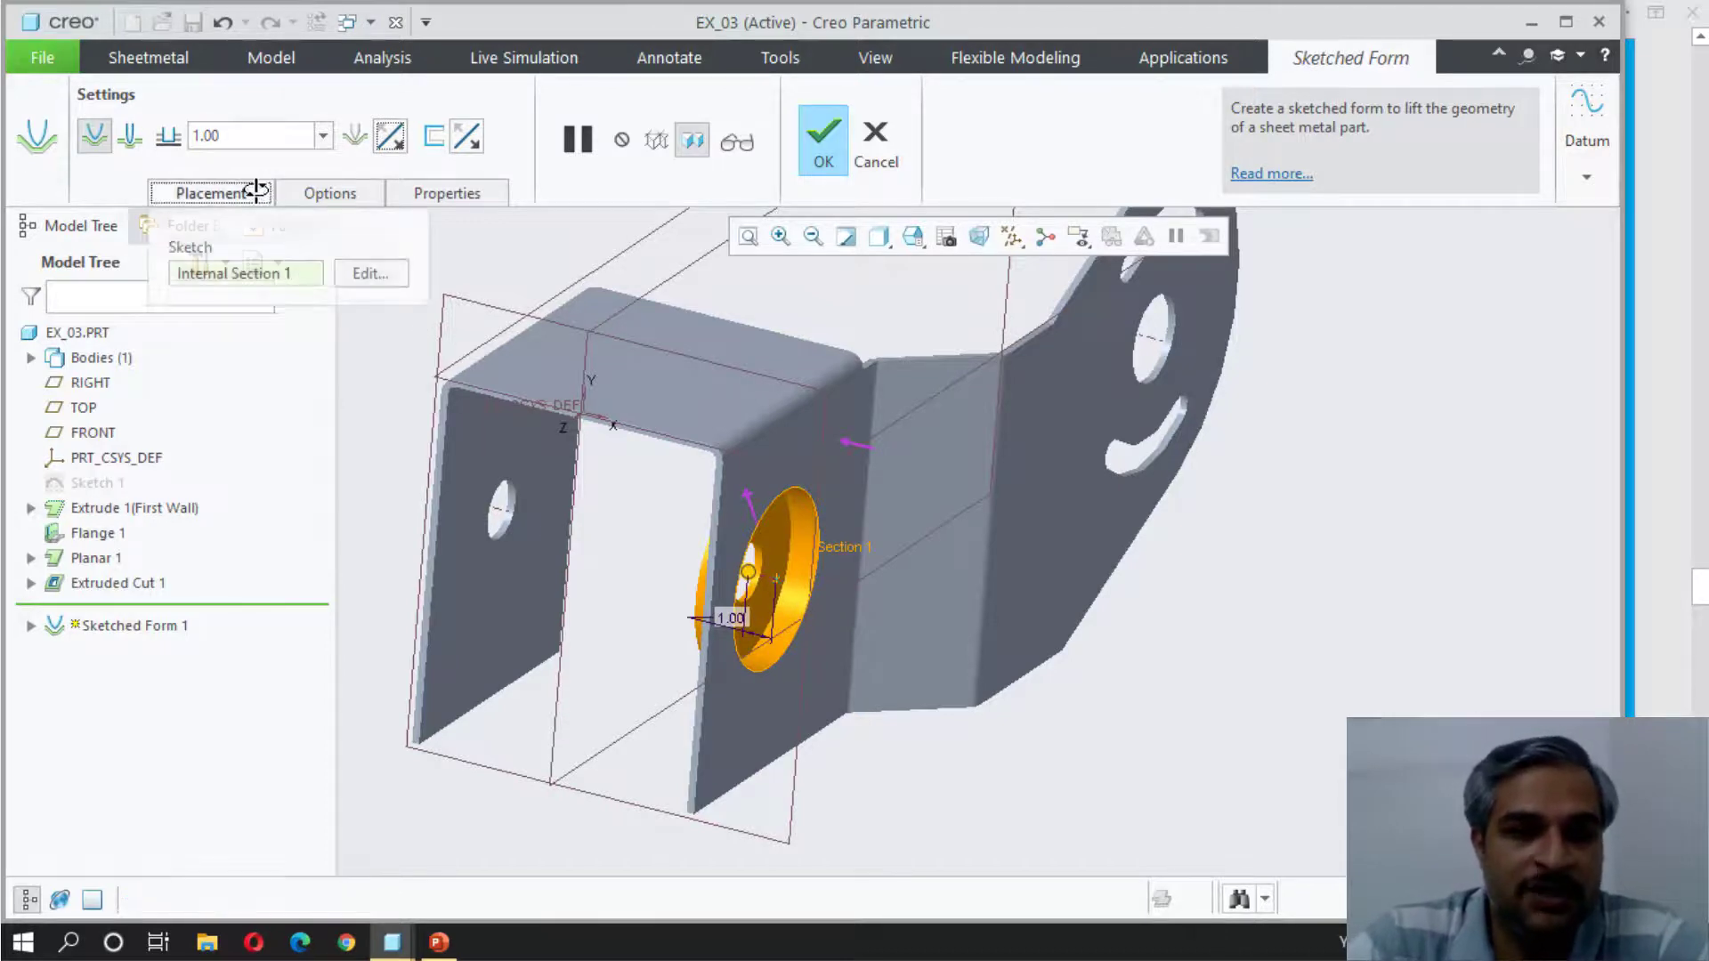
{"action": "left_click", "coordinate": [307, 193]}
{"action": "left_click", "coordinate": [364, 394]}
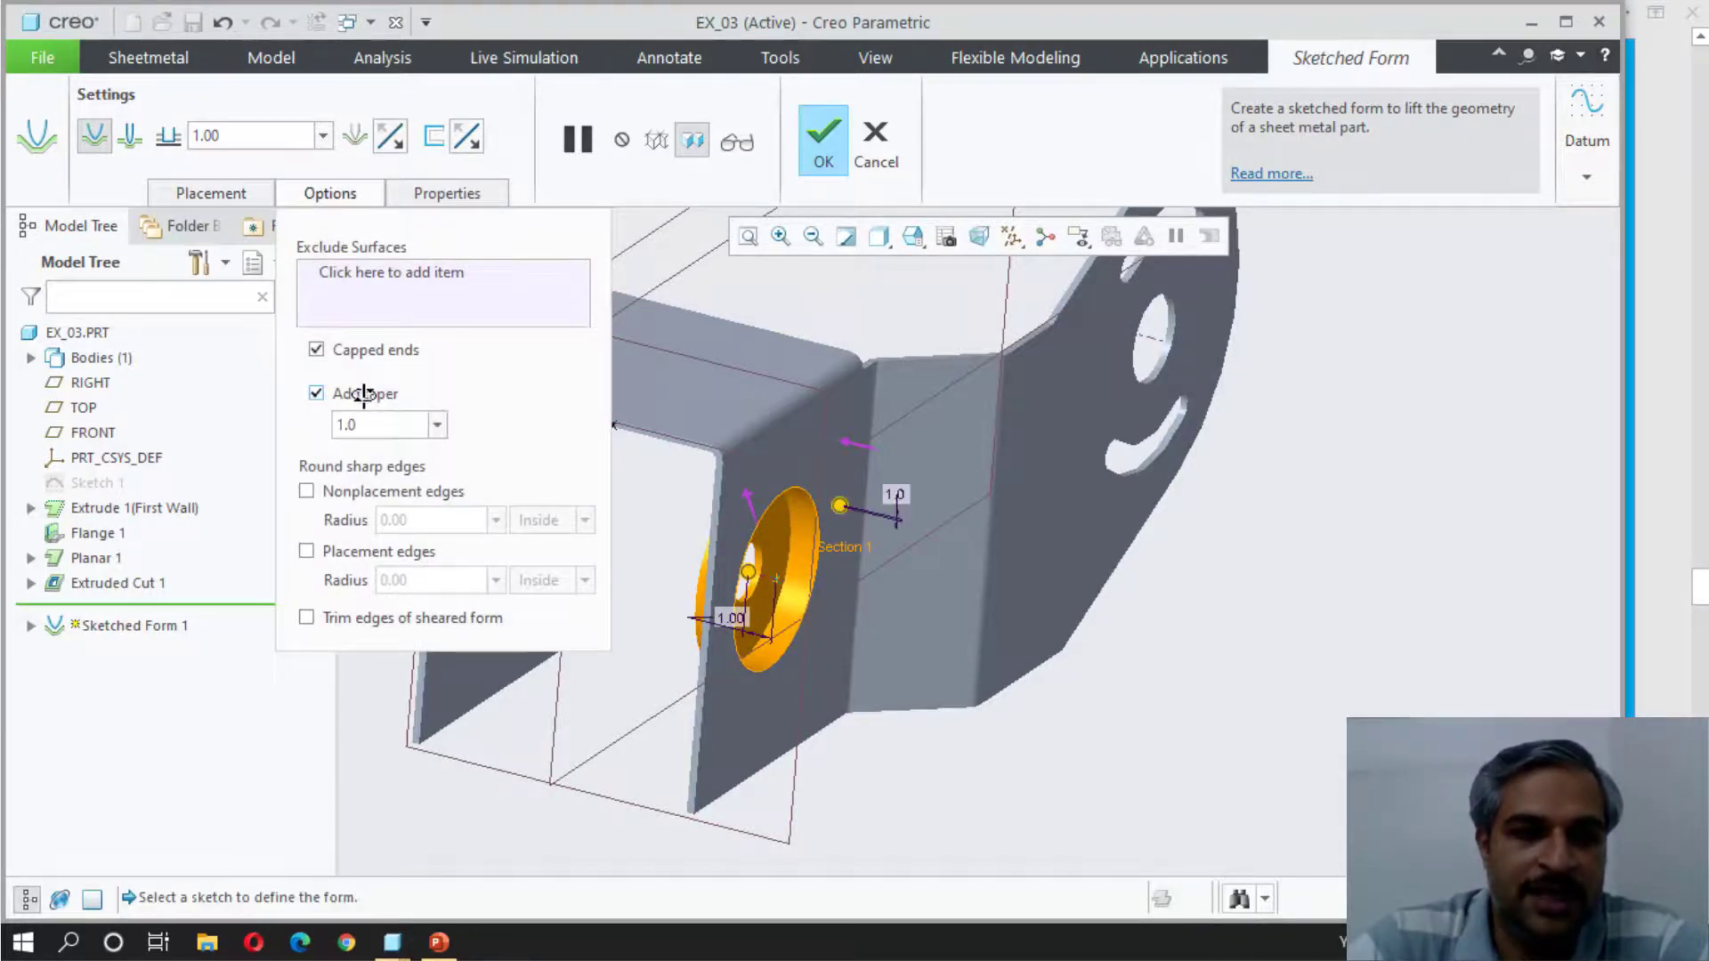
{"action": "double_click", "coordinate": [375, 425]}
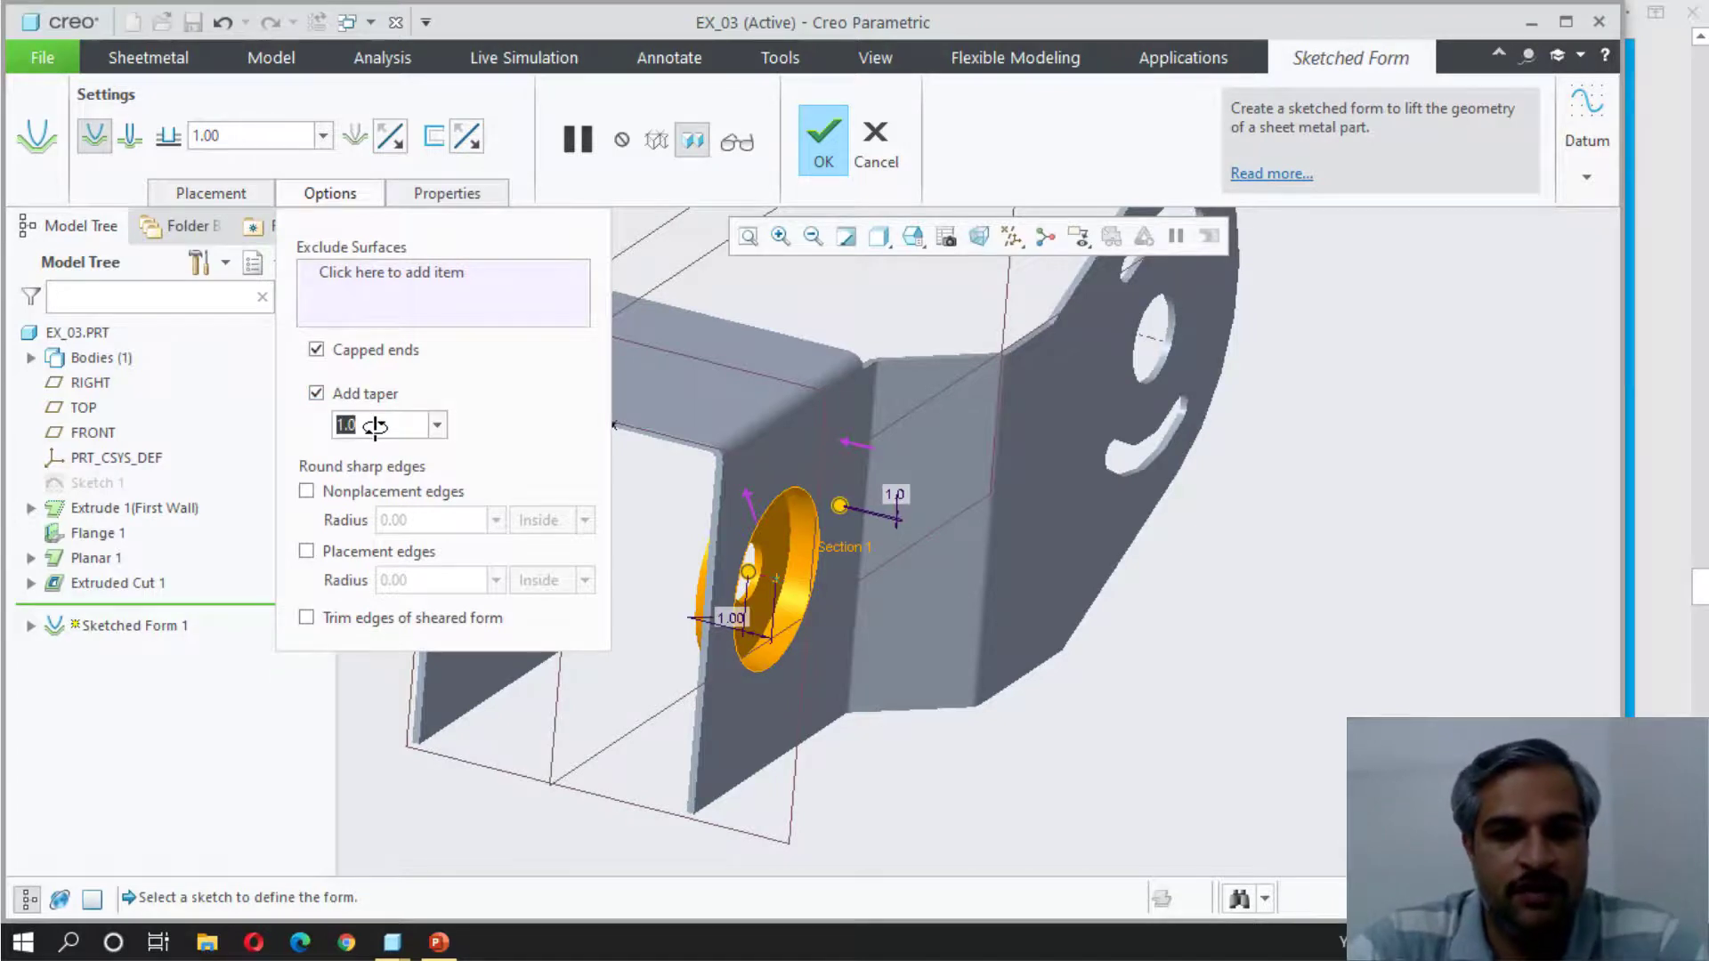
{"action": "type", "text": "5"}
{"action": "key", "text": "Return"}
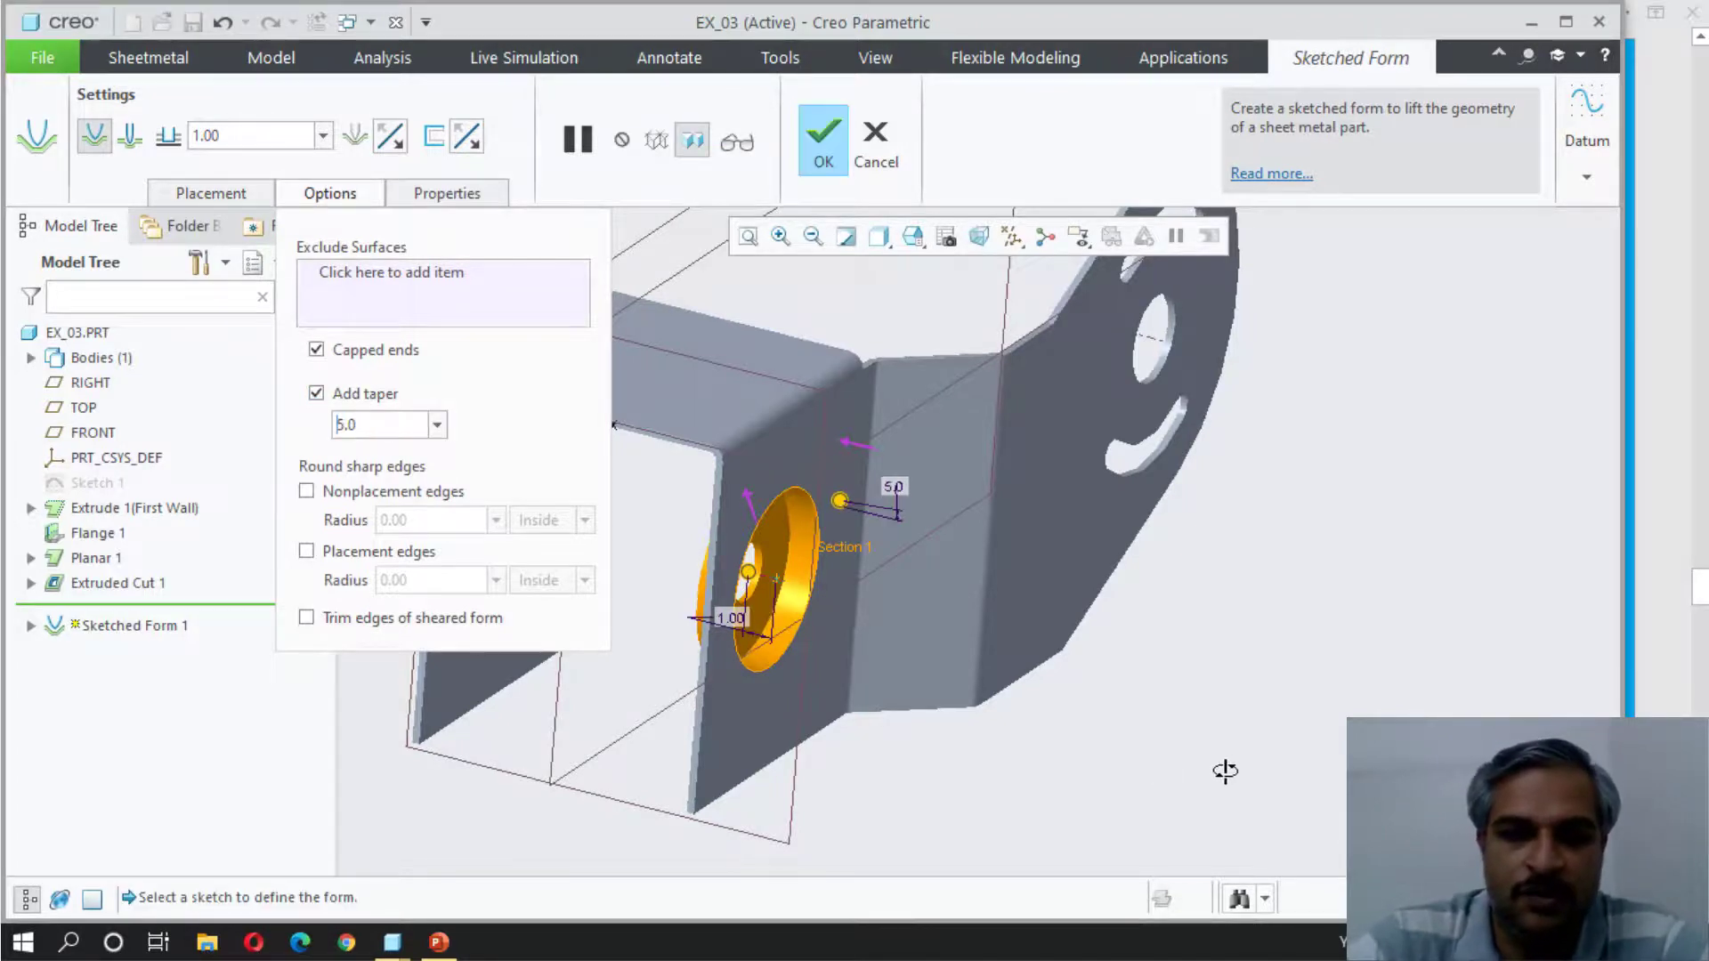
Step: Set the form's taper first to 50 and finally to 20 degrees, and complete the sketched form
{"action": "middle_click_drag", "start_coordinate": [1220, 771], "coordinate": [1265, 770]}
{"action": "scroll", "coordinate": [828, 559], "scroll_direction": "up", "scroll_amount": 3}
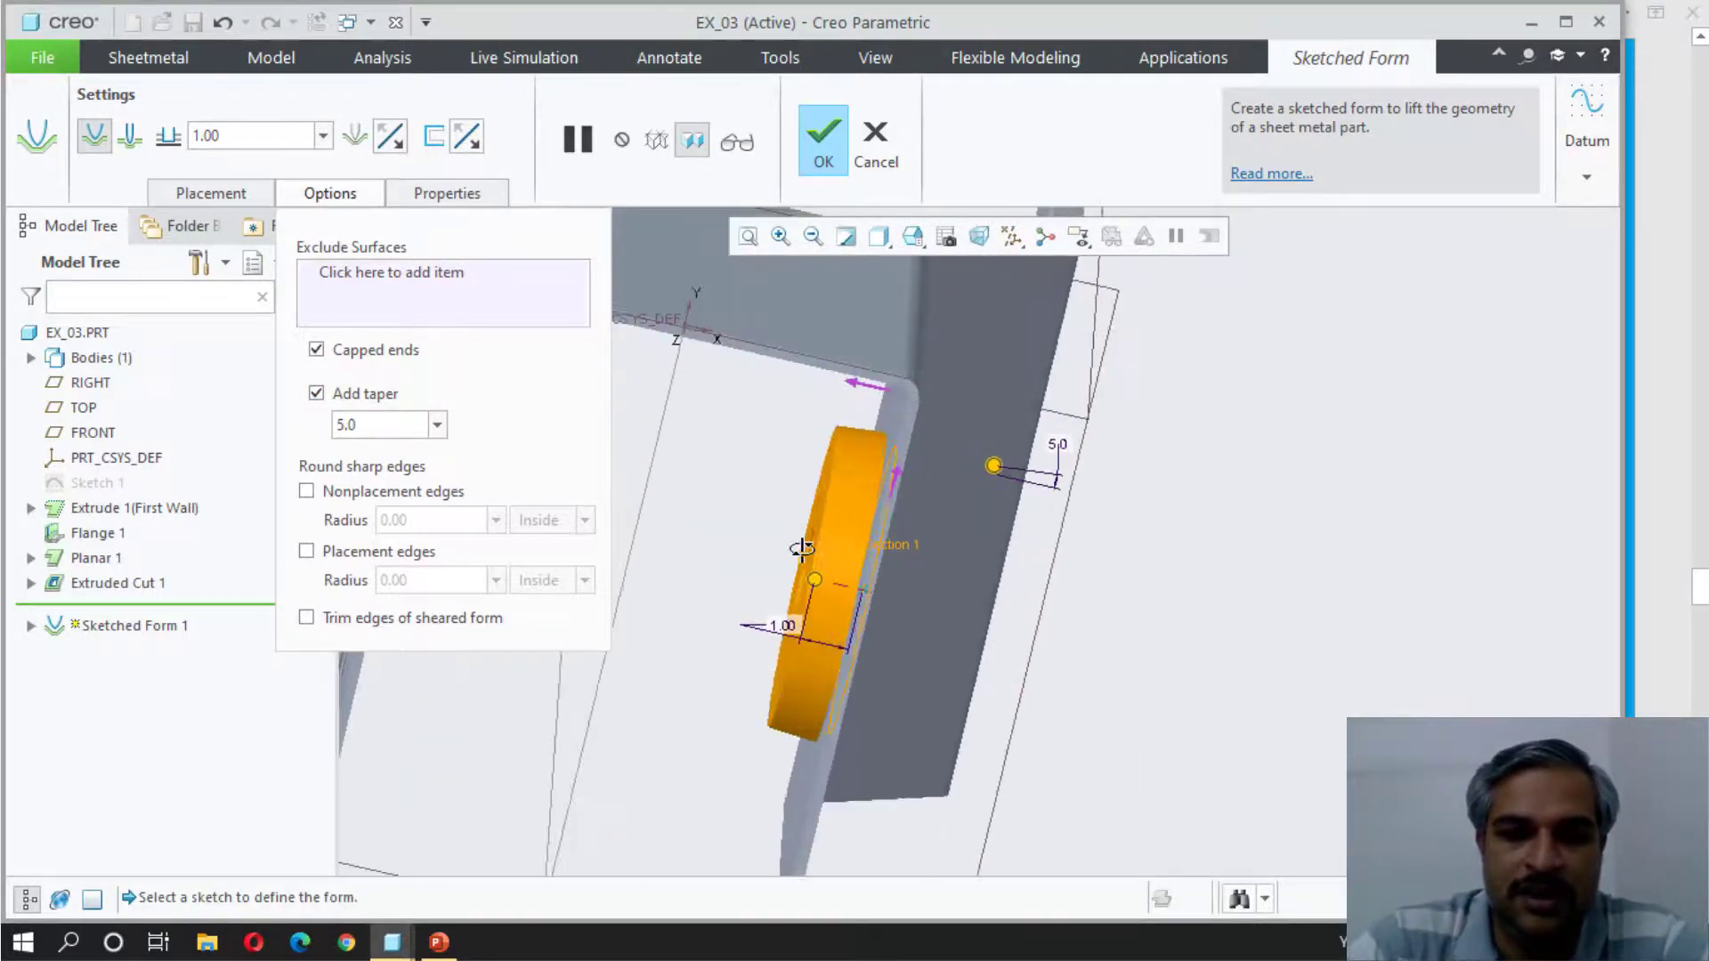
{"action": "left_click", "coordinate": [387, 421]}
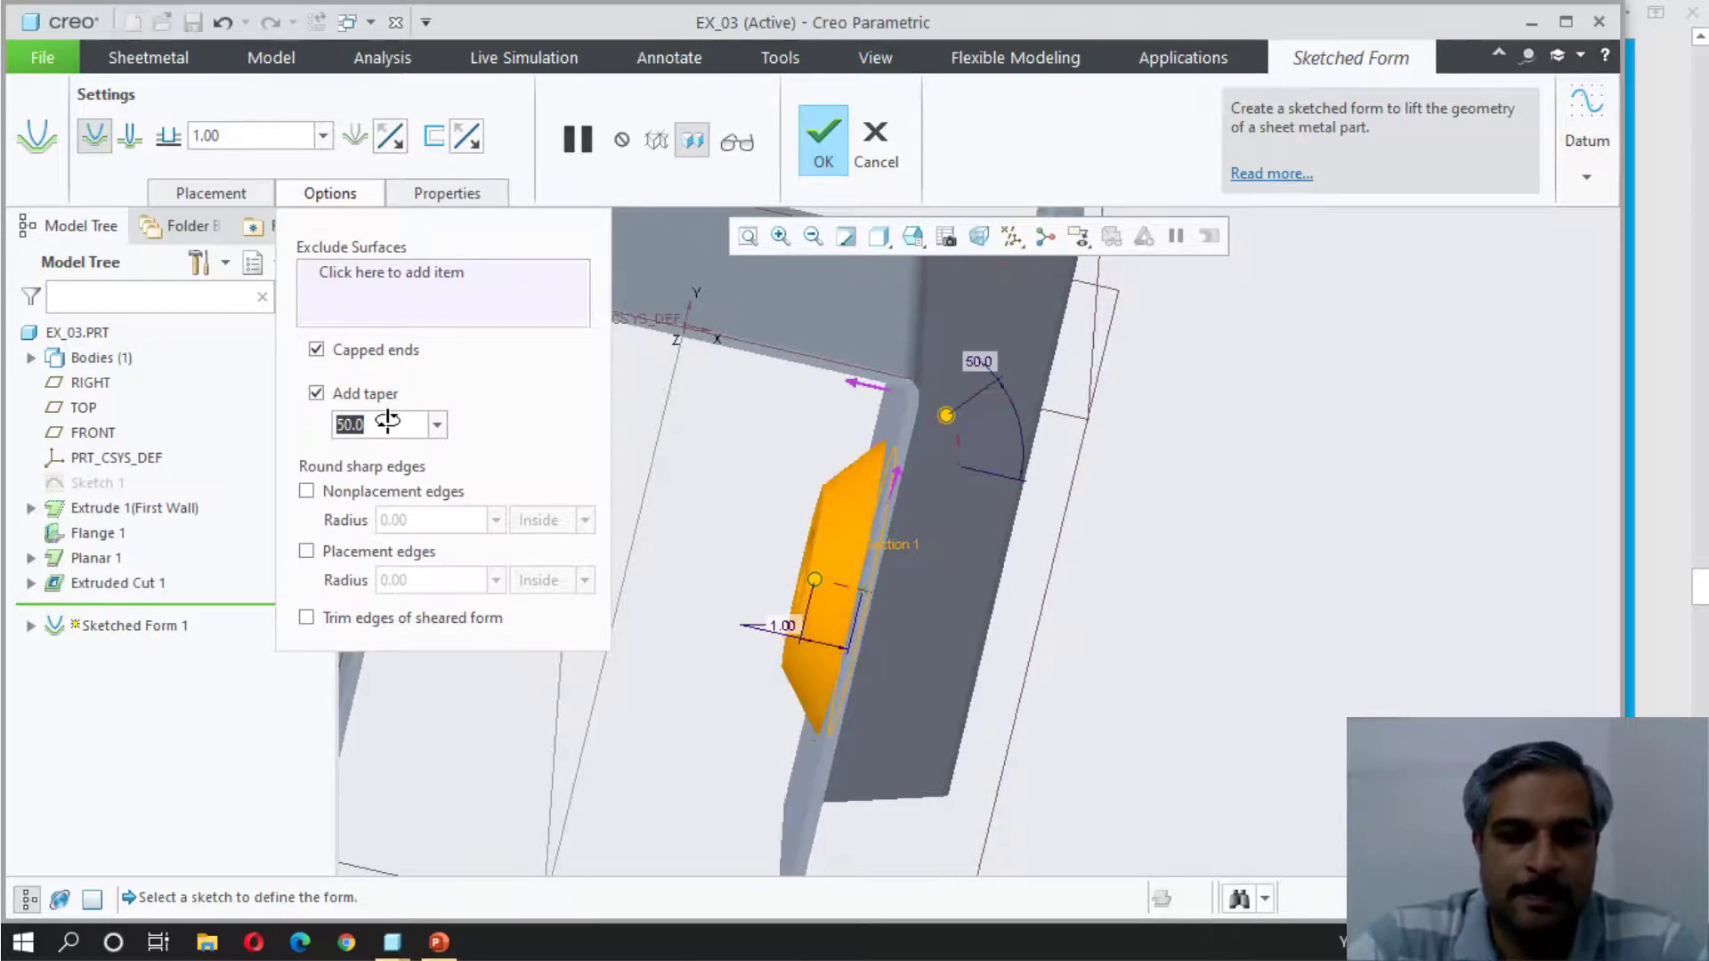
{"action": "type", "text": "20"}
{"action": "key", "text": "Return"}
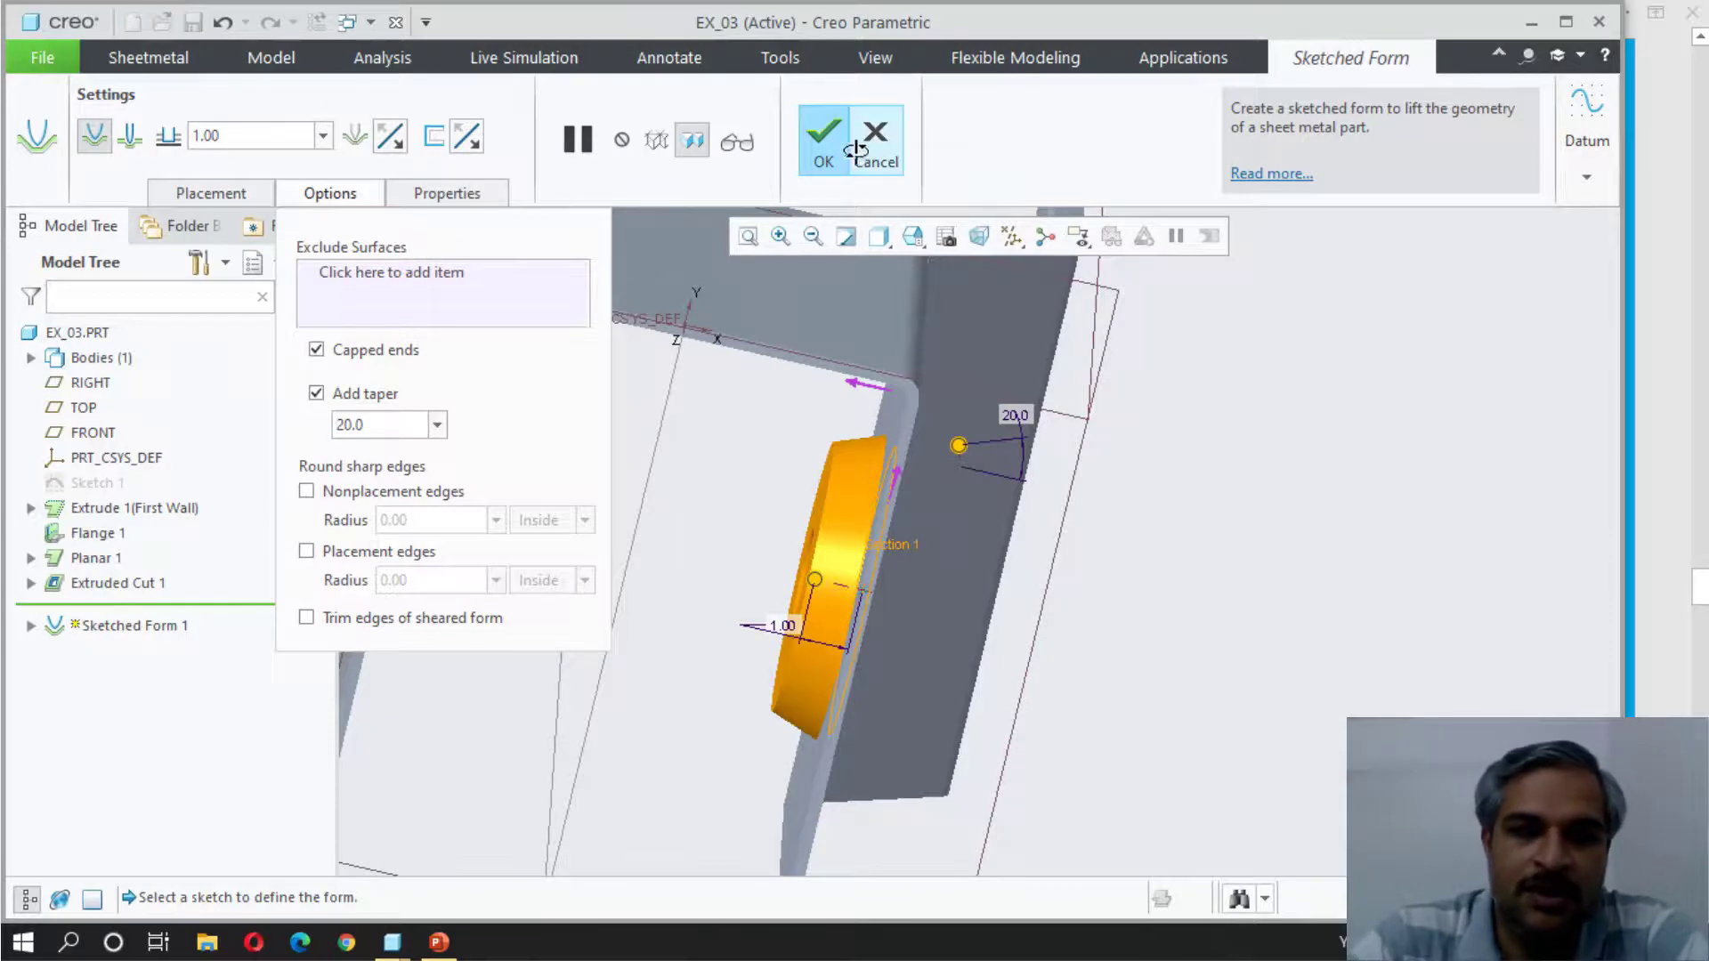
{"action": "left_click", "coordinate": [823, 141]}
{"action": "left_click", "coordinate": [1339, 657]}
{"action": "mouse_move", "coordinate": [1339, 657]}
{"action": "middle_mouse_down"}
{"action": "mouse_move", "coordinate": [1183, 564]}
{"action": "mouse_move", "coordinate": [1054, 717]}
{"action": "middle_mouse_up"}
{"action": "scroll", "coordinate": [1054, 716], "scroll_direction": "down", "scroll_amount": 3}
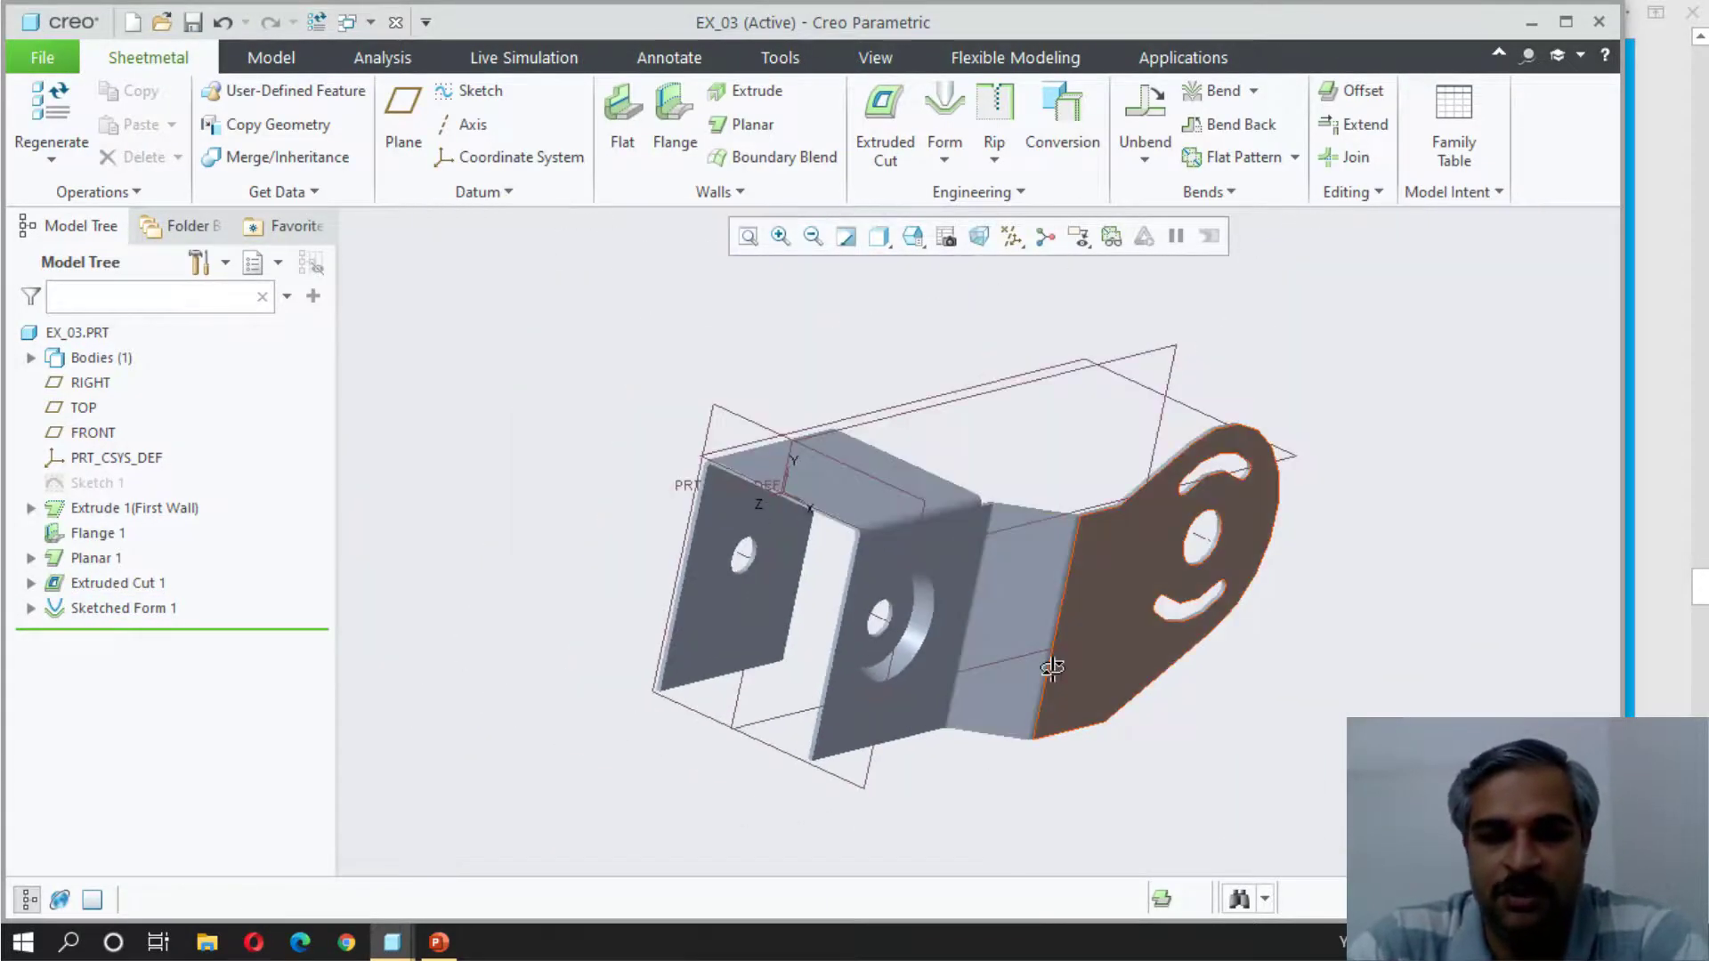
Step: Group Flange 1, Planar 1 and Sketched Form 1, including all features in between
{"action": "left_click", "coordinate": [115, 607]}
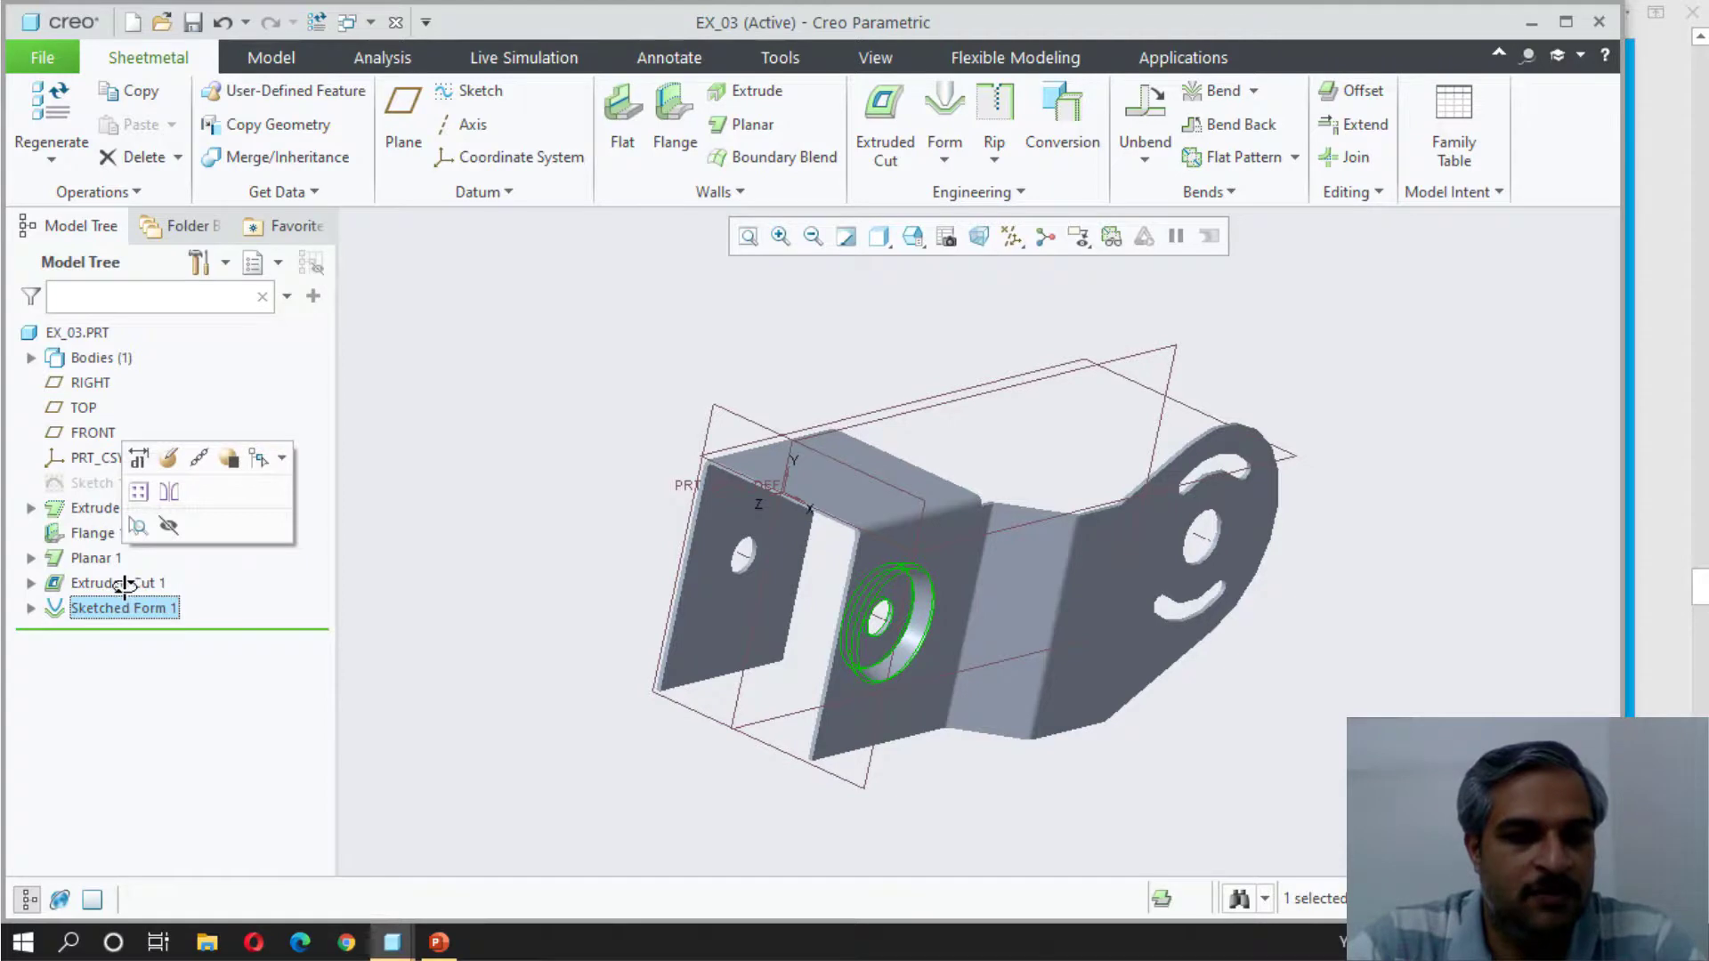
{"action": "left_click", "coordinate": [98, 558], "text": "ctrl"}
{"action": "left_click", "coordinate": [96, 533], "text": "ctrl"}
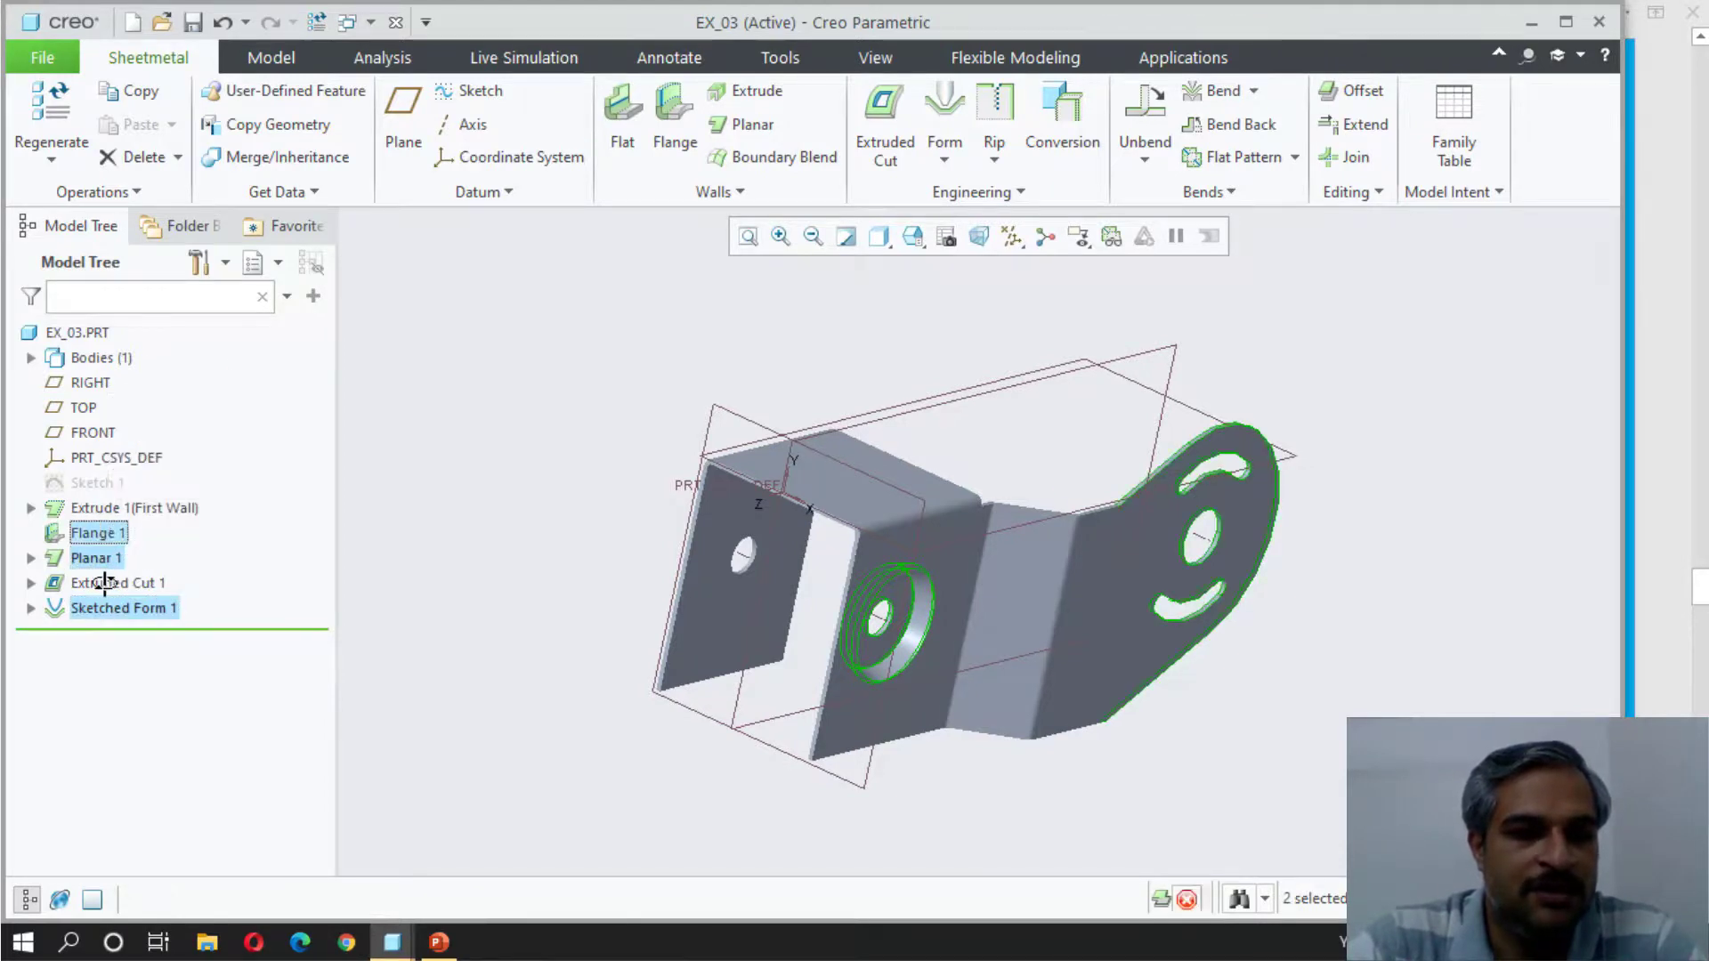
{"action": "left_click", "coordinate": [103, 534], "text": "ctrl"}
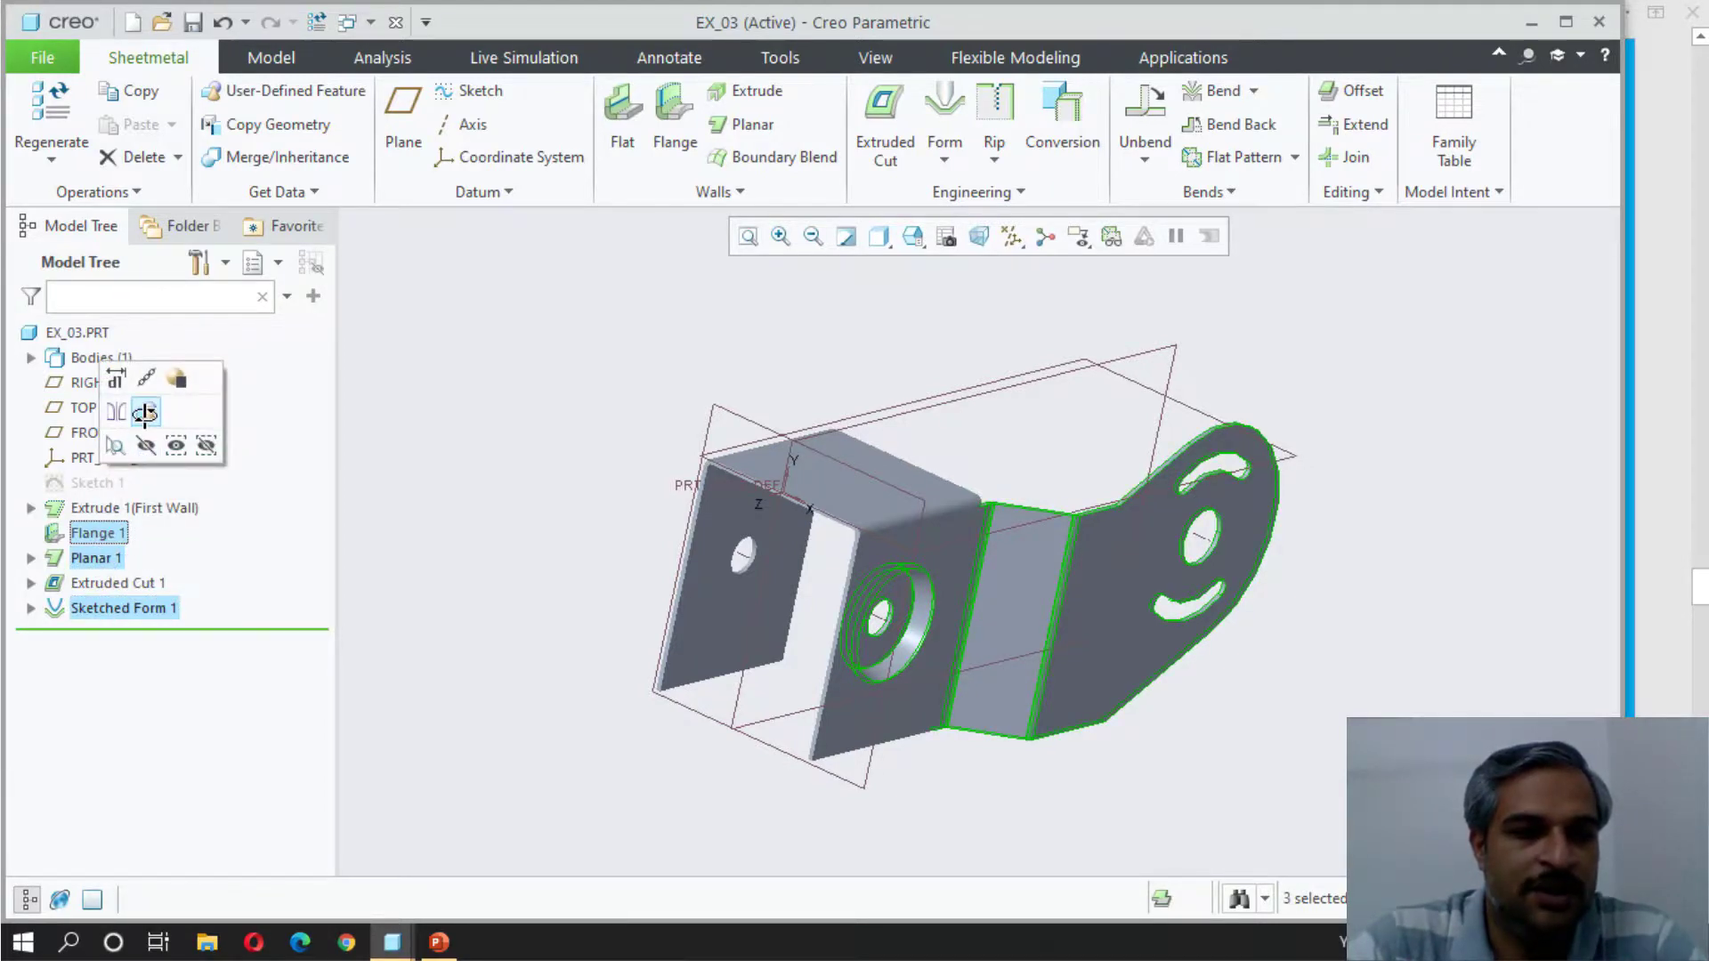
{"action": "left_click", "coordinate": [146, 411]}
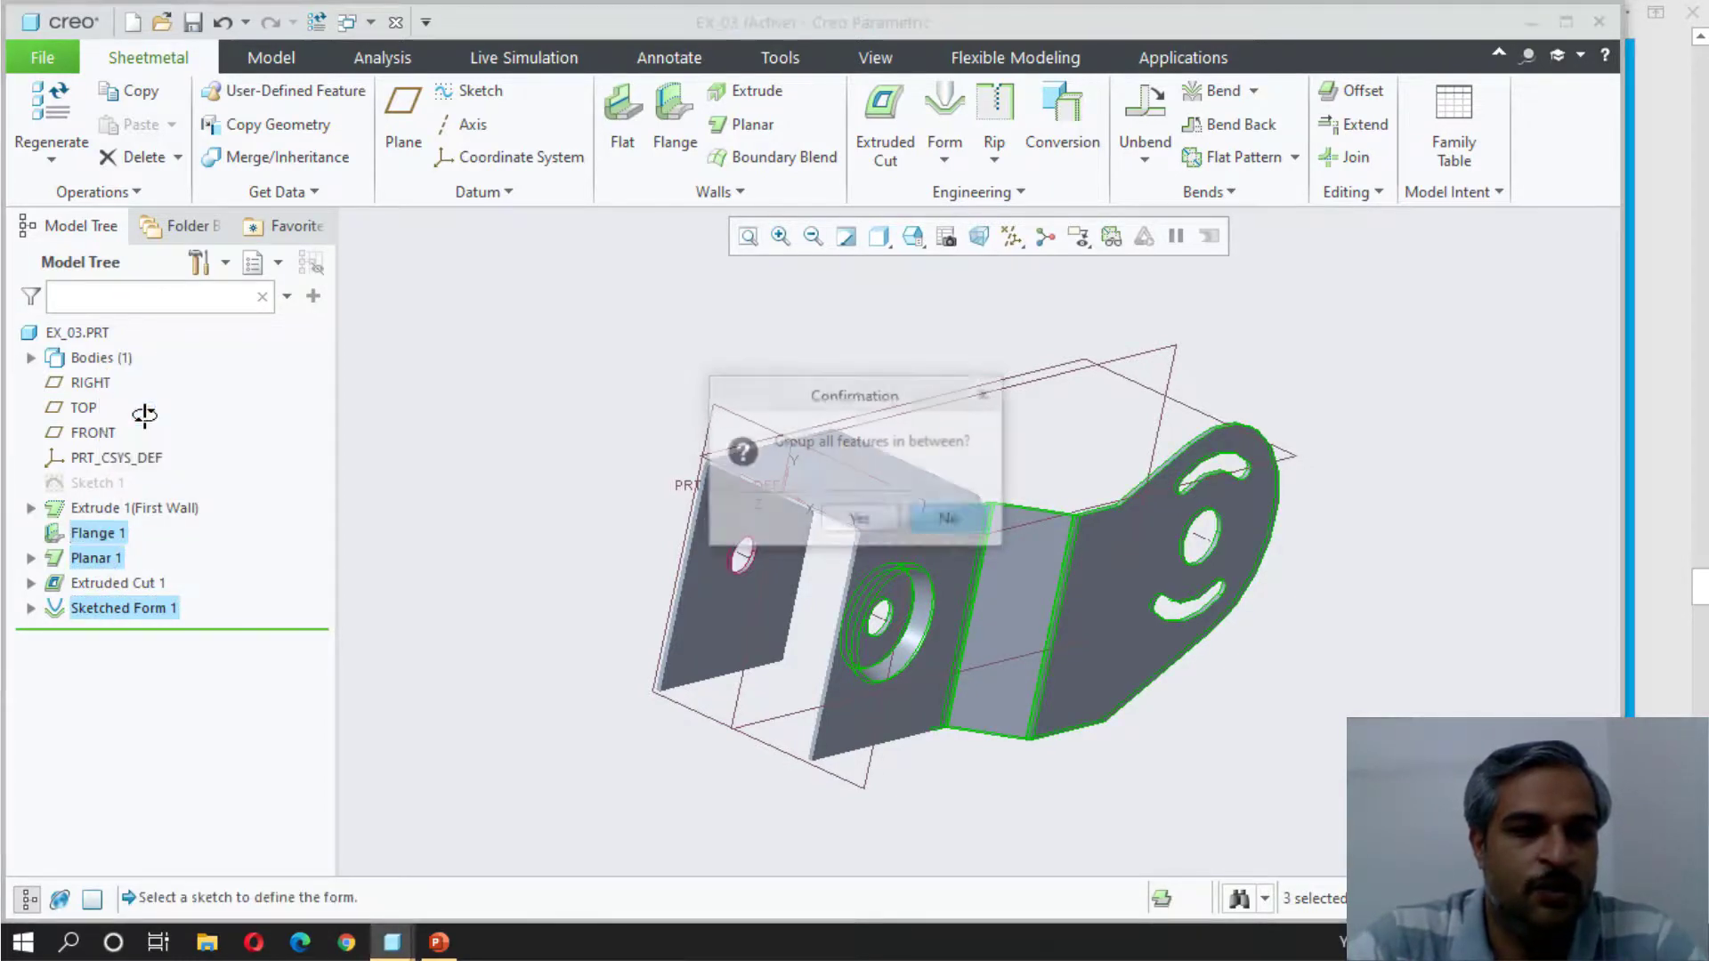
{"action": "left_click", "coordinate": [861, 519]}
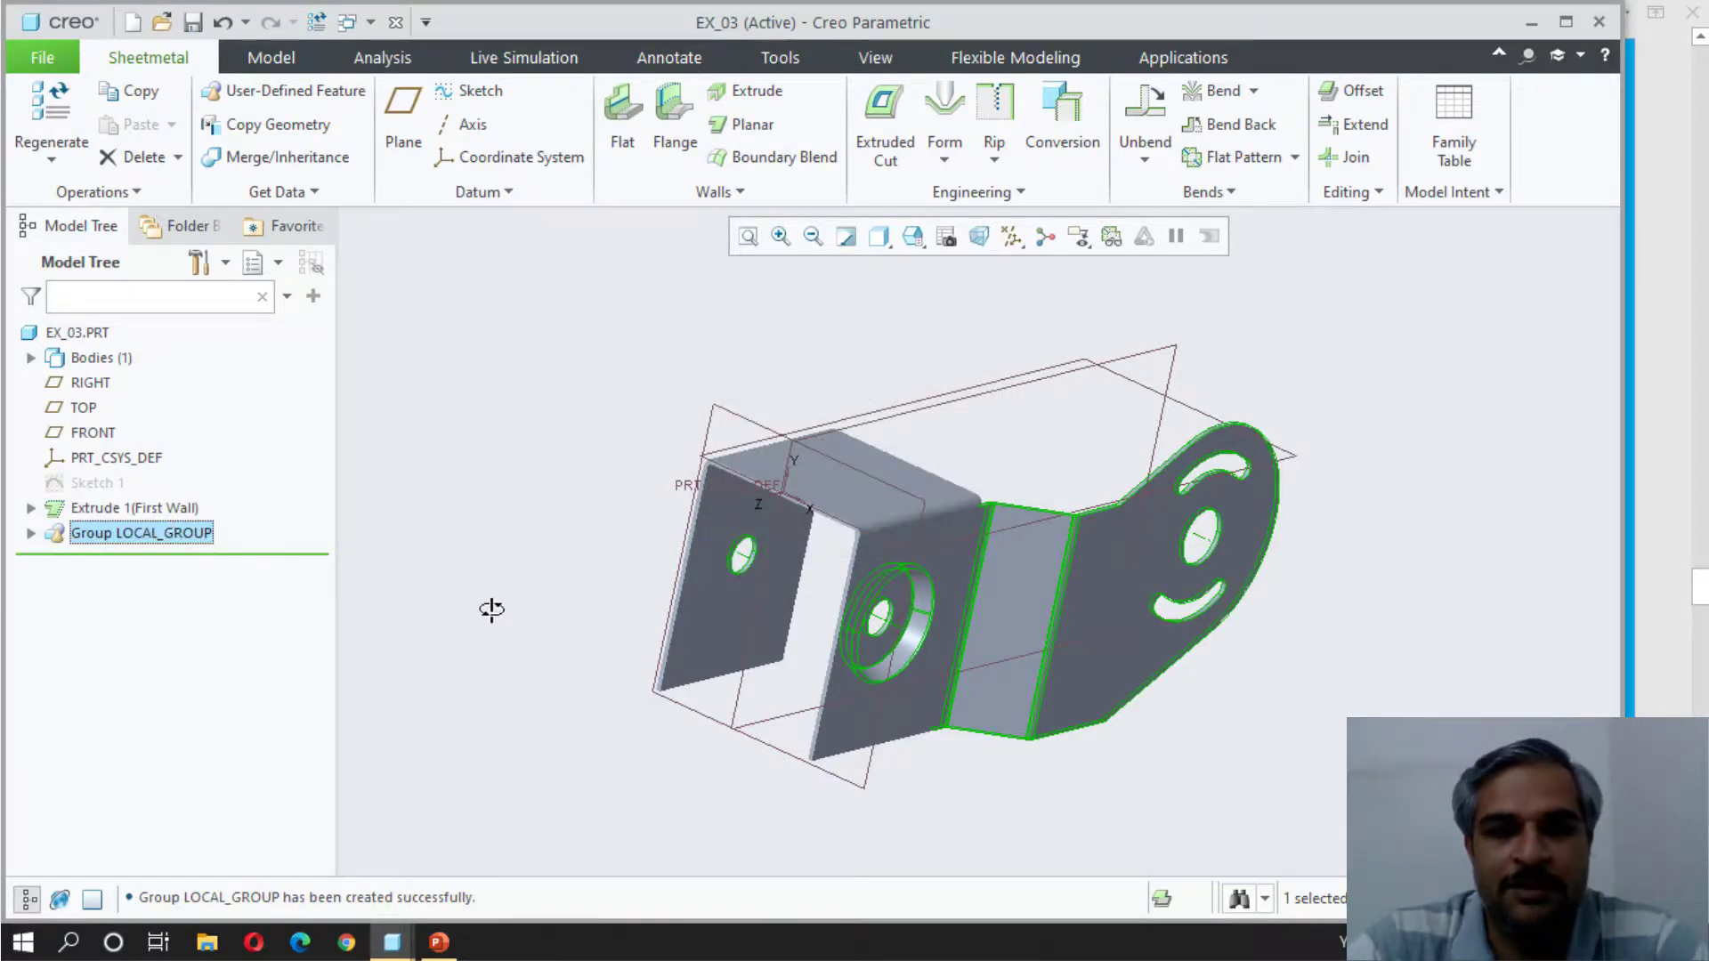
Step: Mirror the local group about the RIGHT datum plane to create the opposite side of the bracket
{"action": "left_click", "coordinate": [1210, 193]}
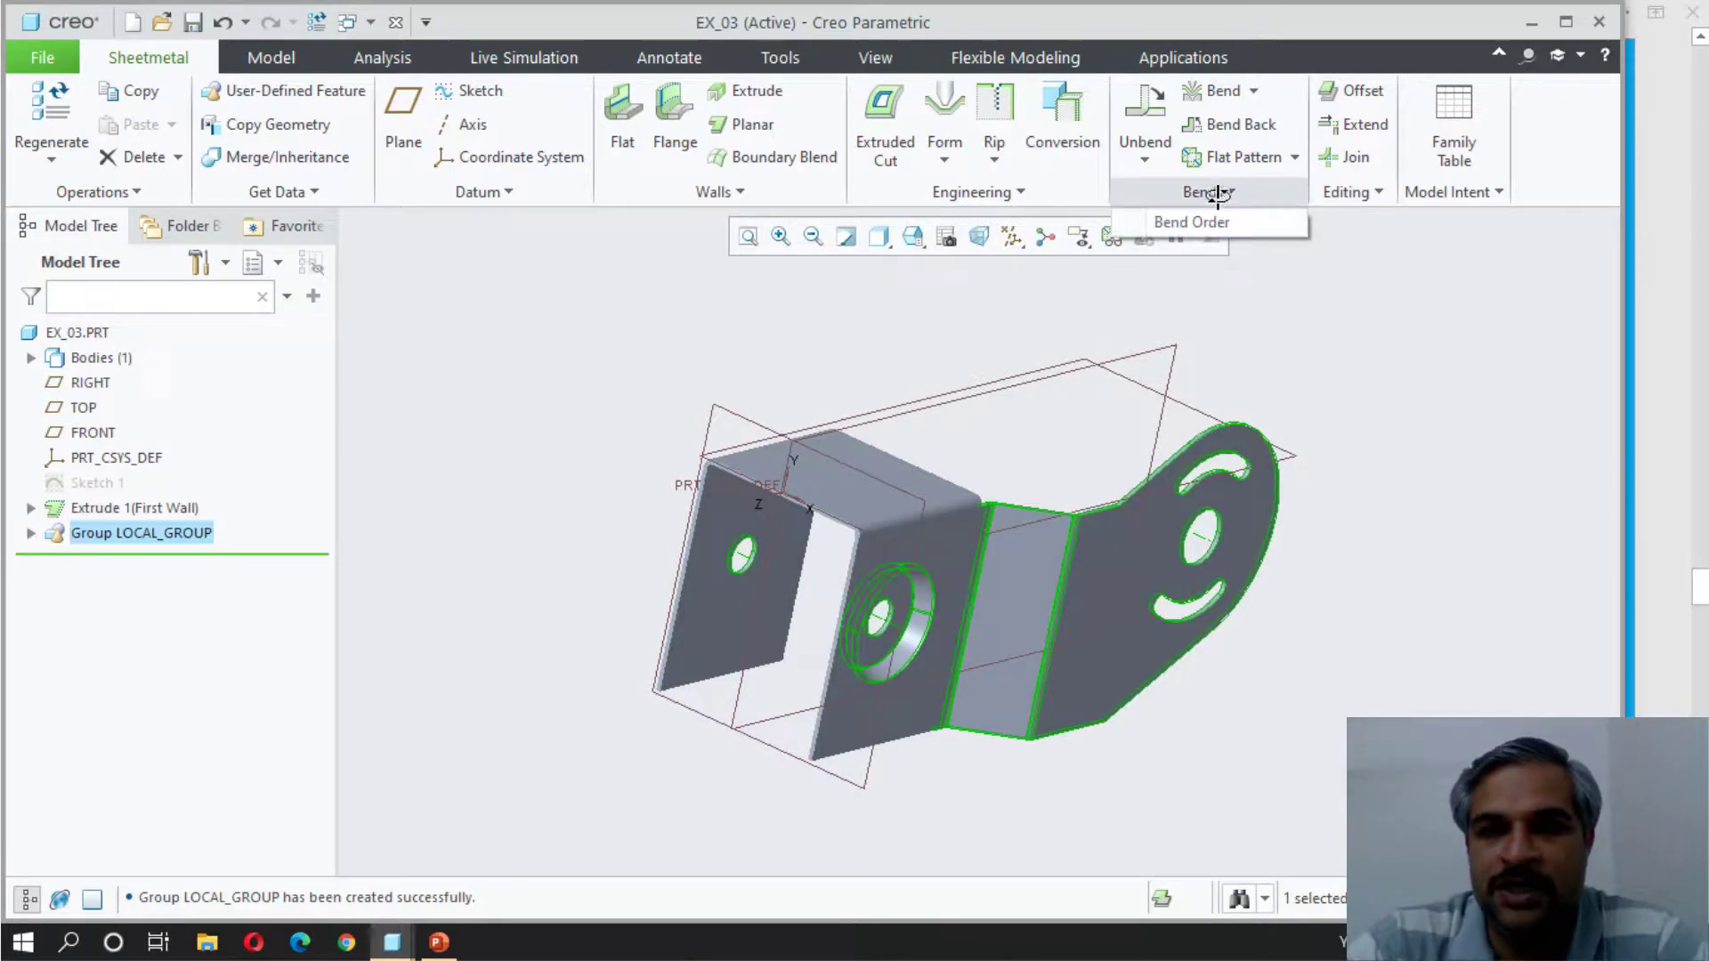
{"action": "left_click", "coordinate": [1346, 192]}
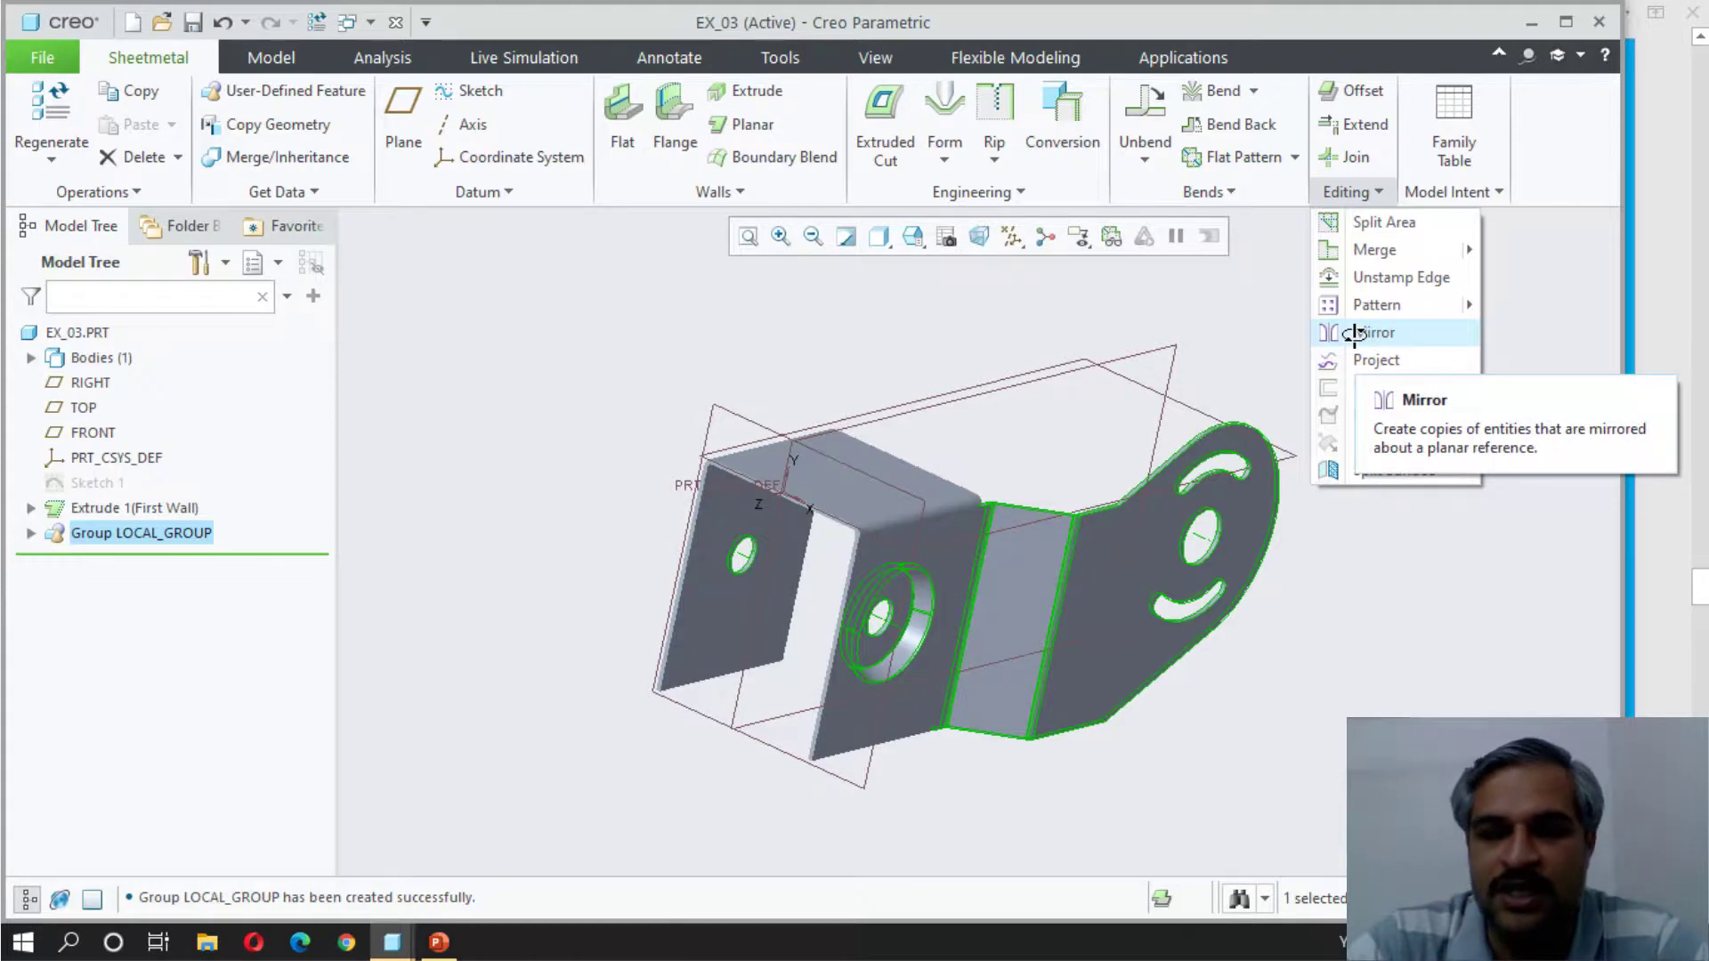
{"action": "left_click", "coordinate": [1354, 334]}
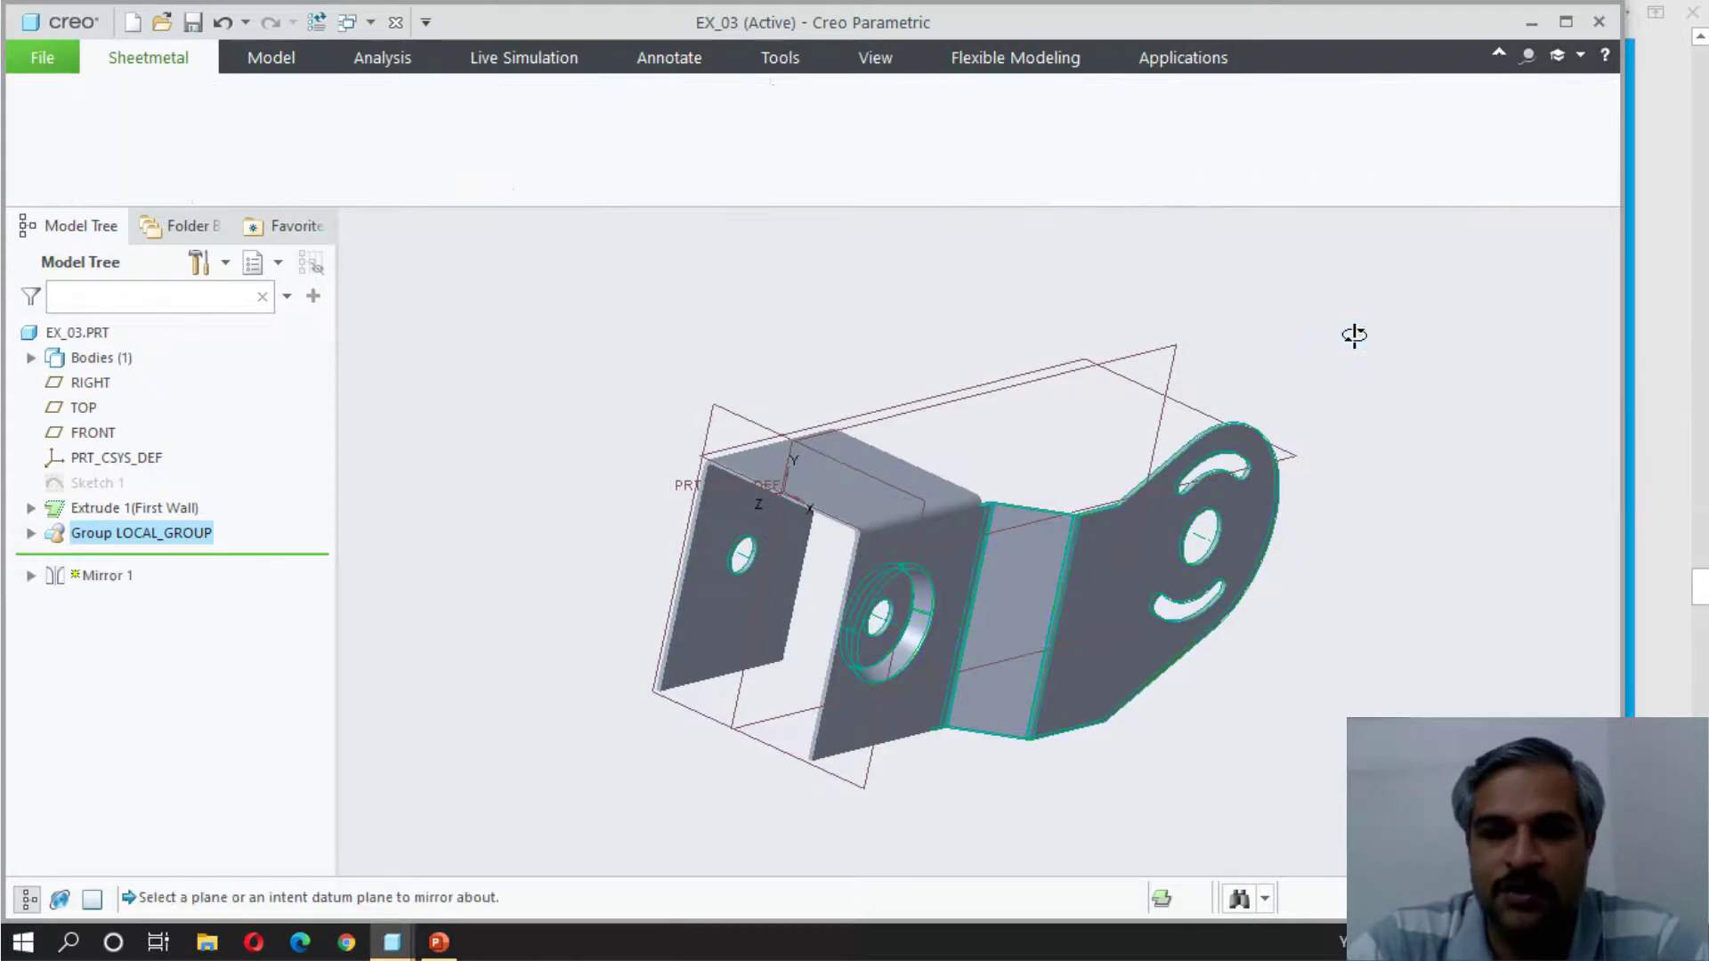
{"action": "left_click", "coordinate": [1050, 373]}
{"action": "left_click", "coordinate": [808, 140]}
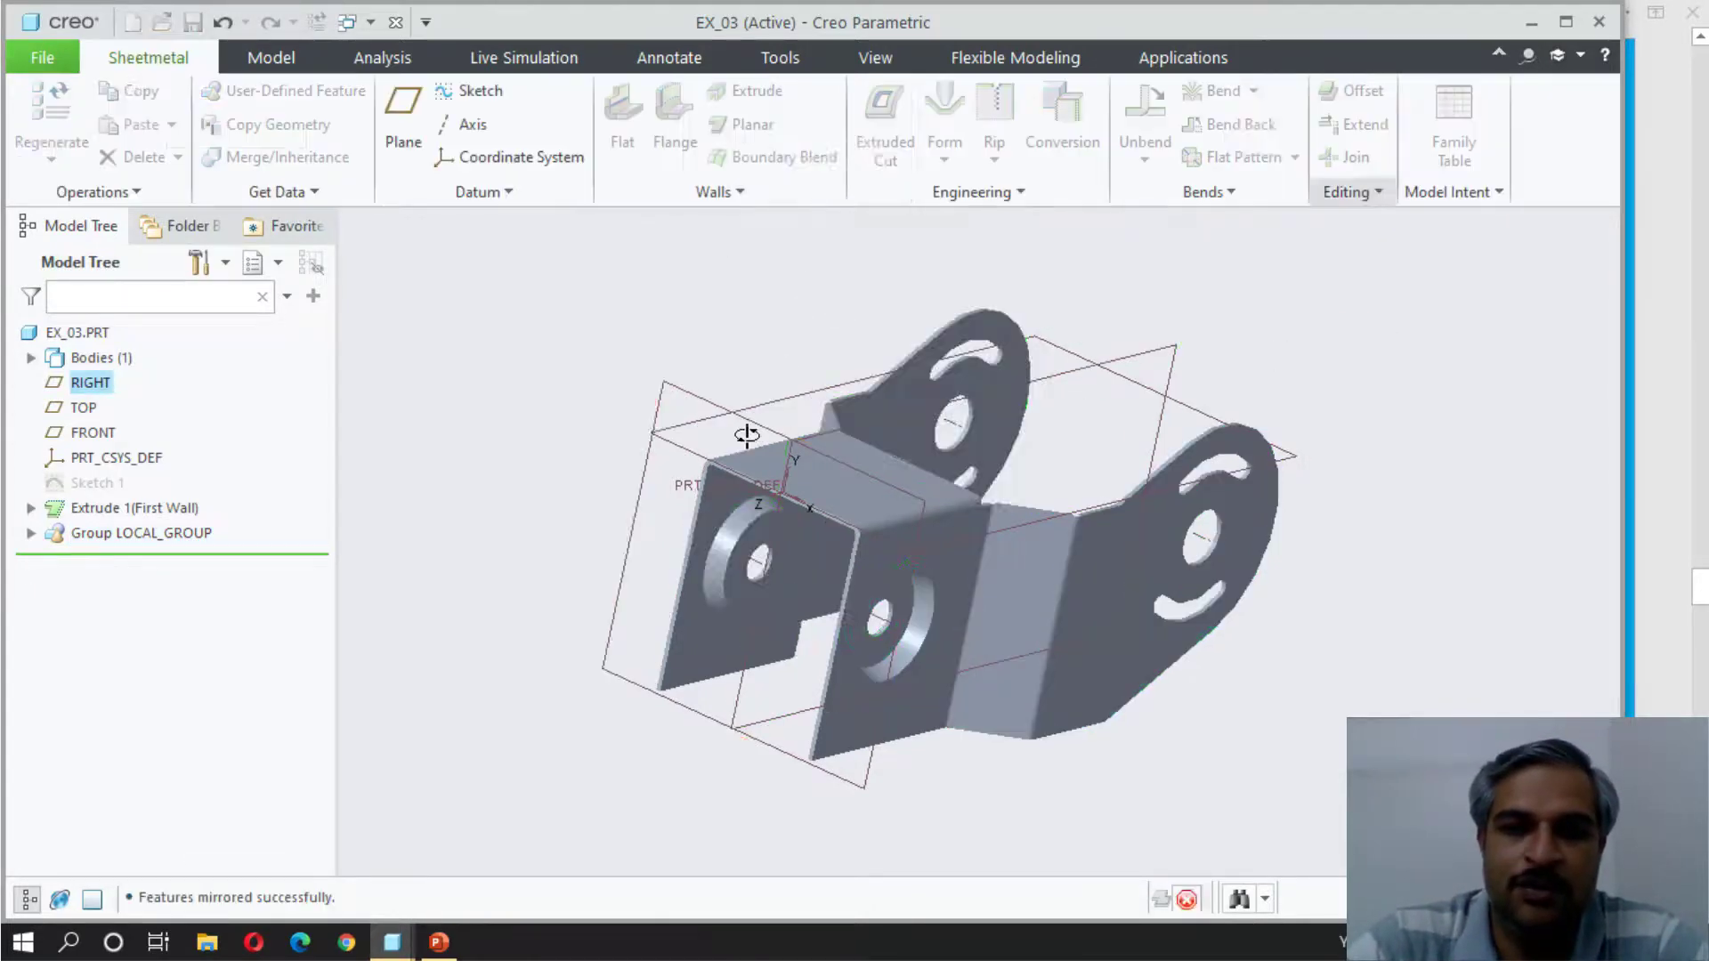
{"action": "middle_click_drag", "start_coordinate": [576, 622], "coordinate": [966, 682]}
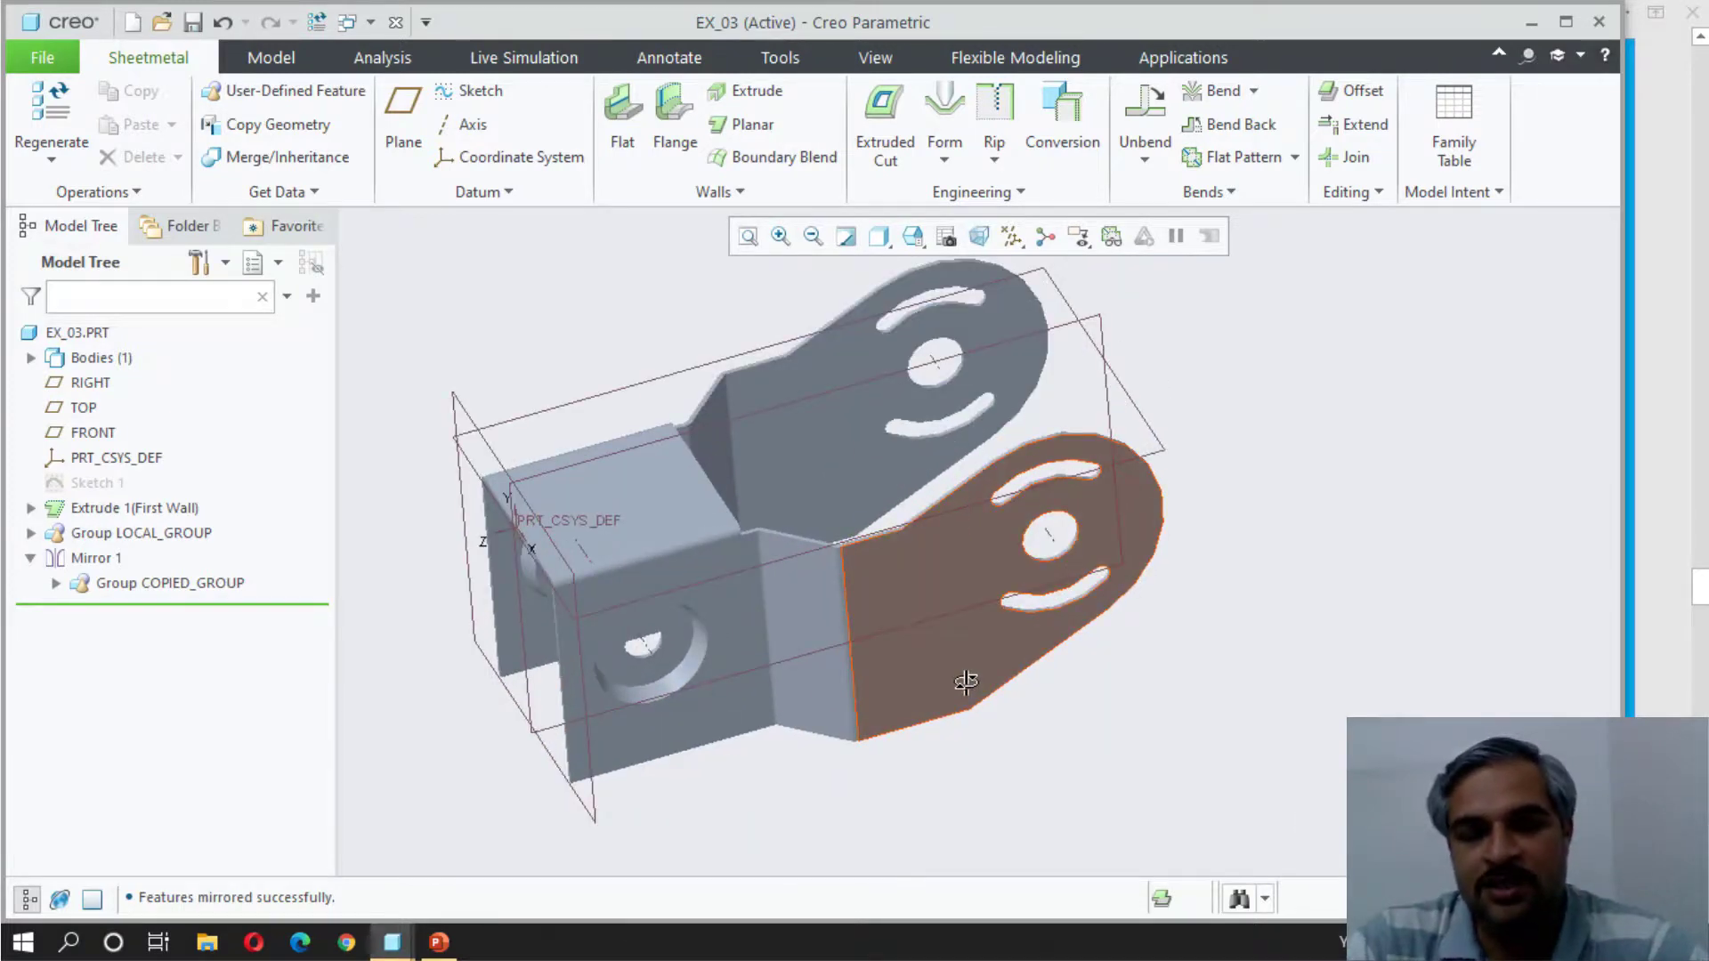